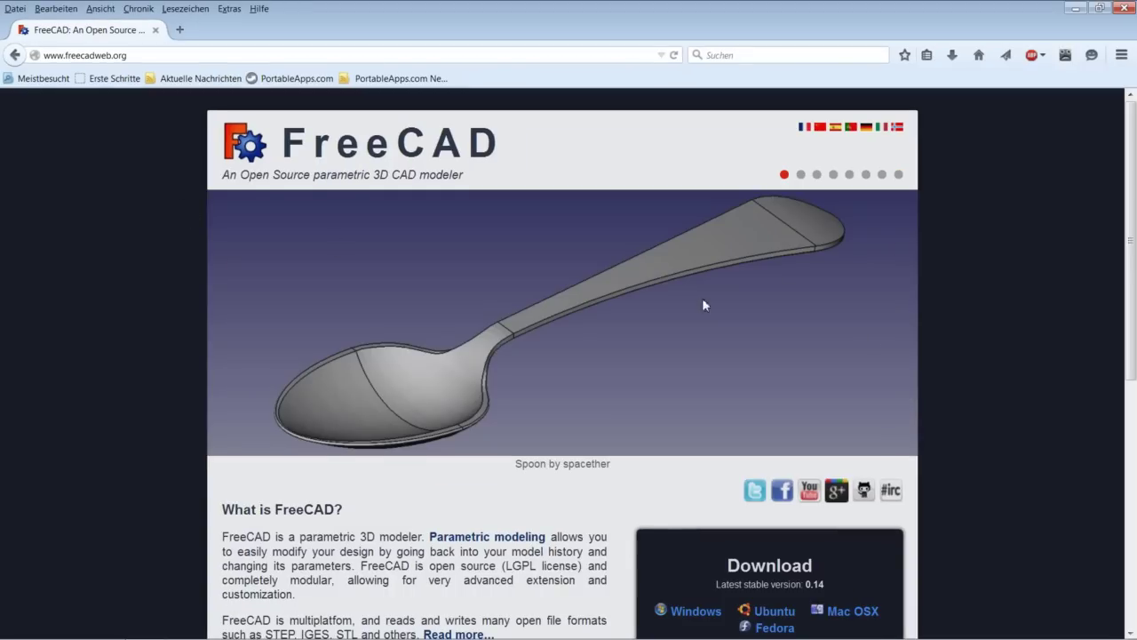
Look over the FreeCAD homepage, including its project description and download section.
scroll(858, 335, down, 1)
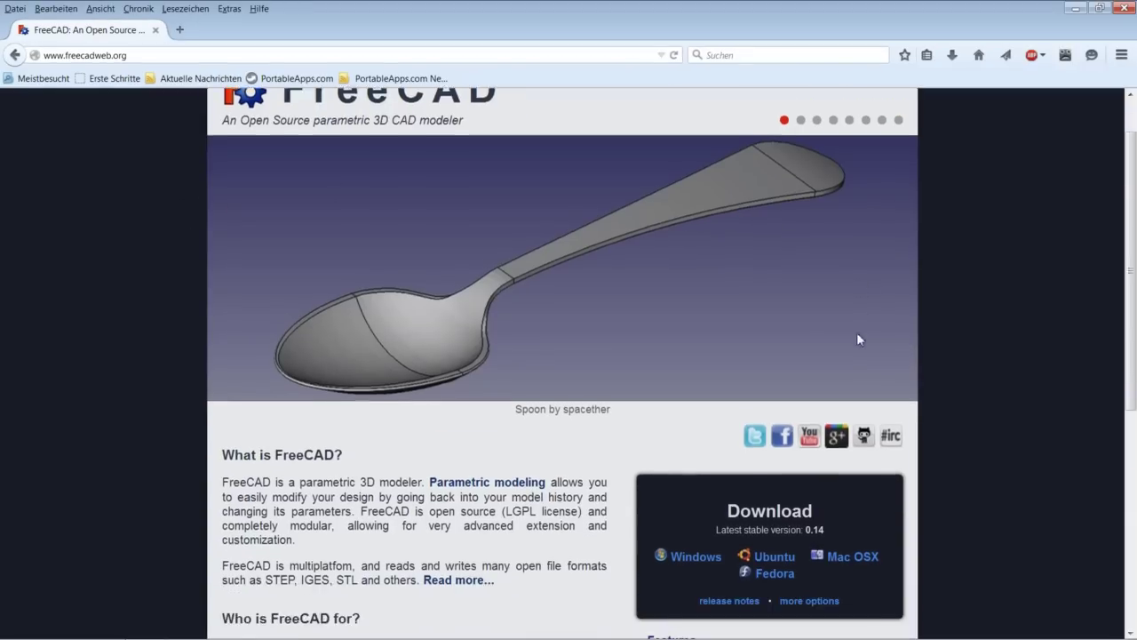
scroll(858, 336, down, 4)
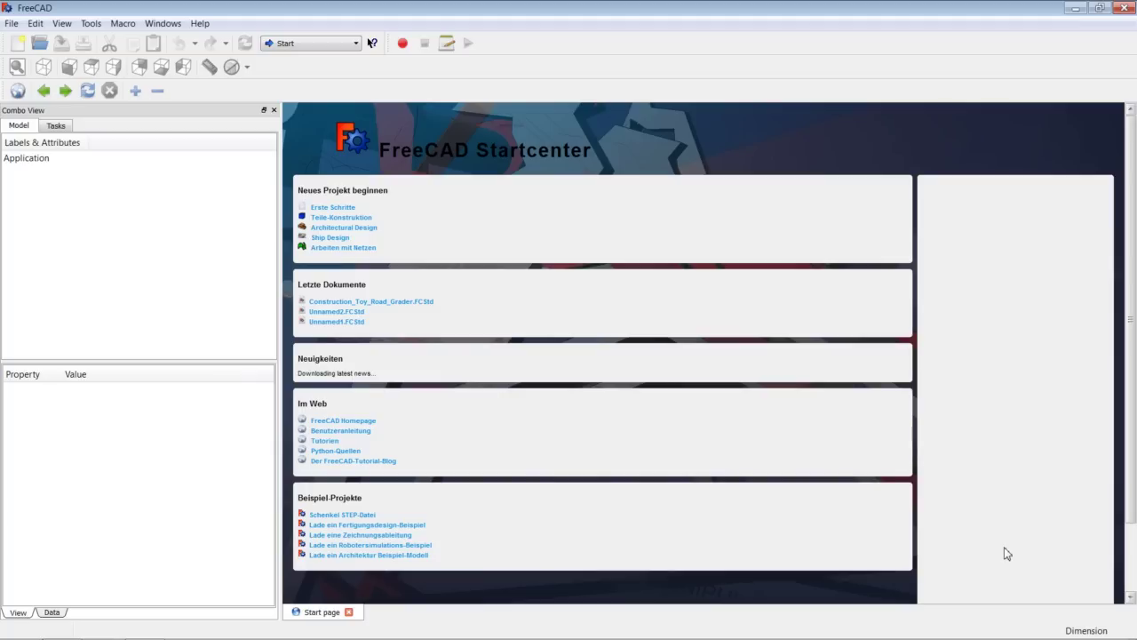
In FreeCAD, check the installed program's version and build information.
click(199, 23)
click(233, 148)
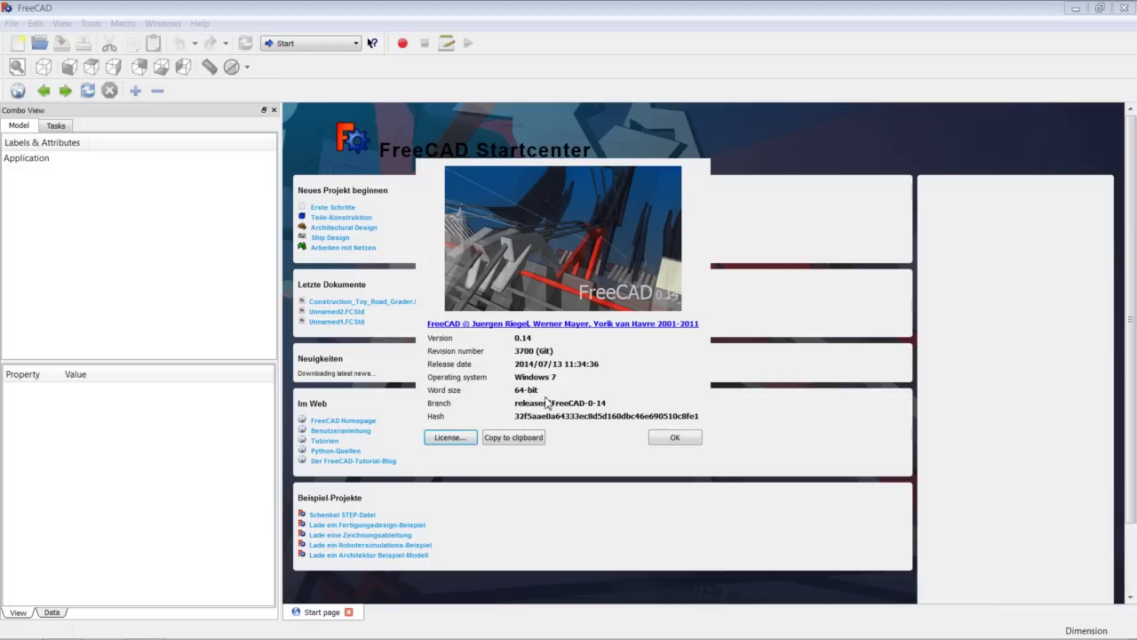
click(674, 439)
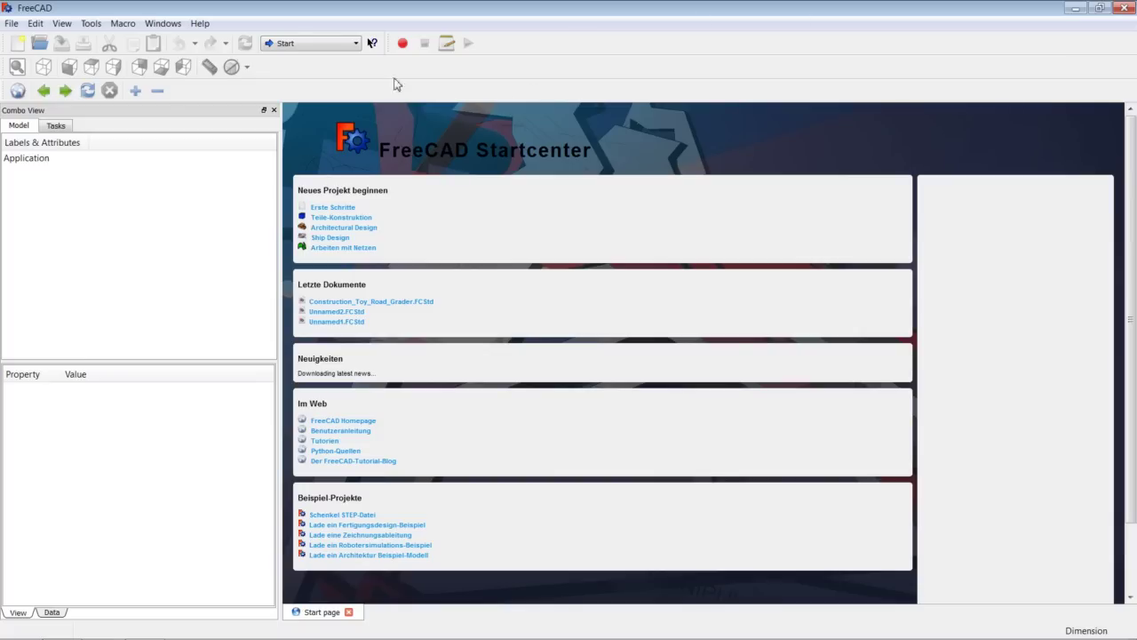
click(349, 42)
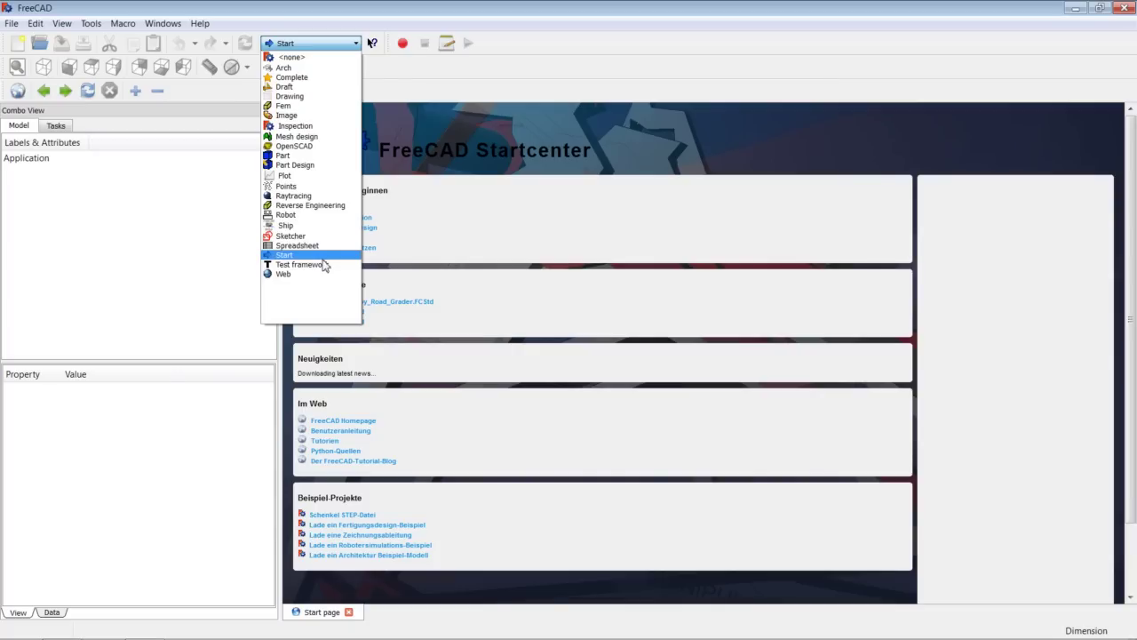
click(411, 82)
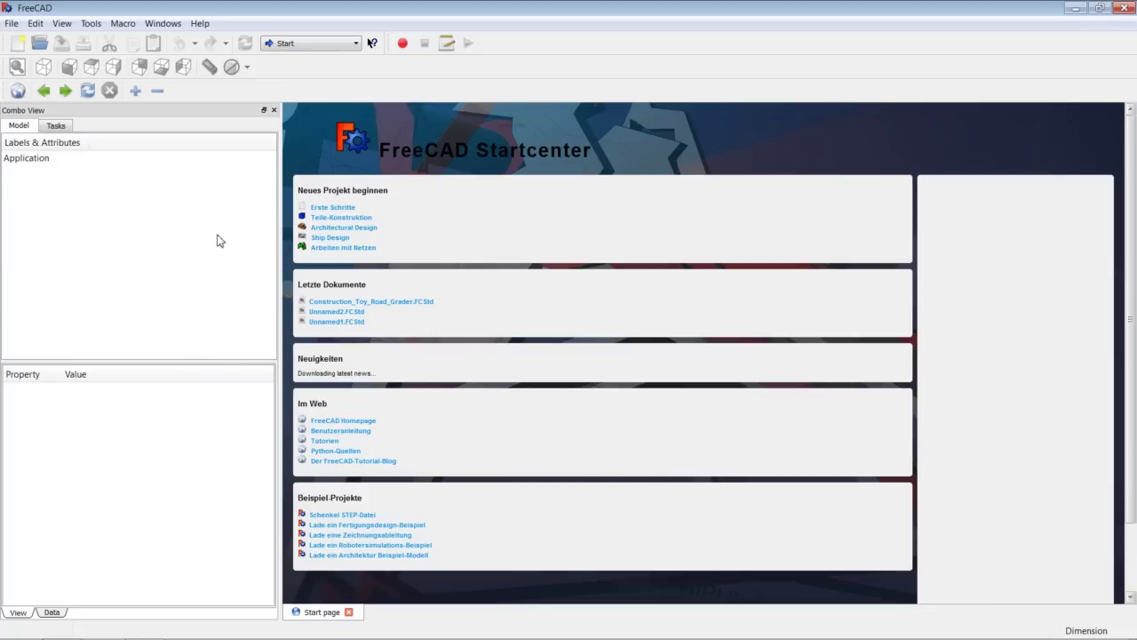
click(61, 24)
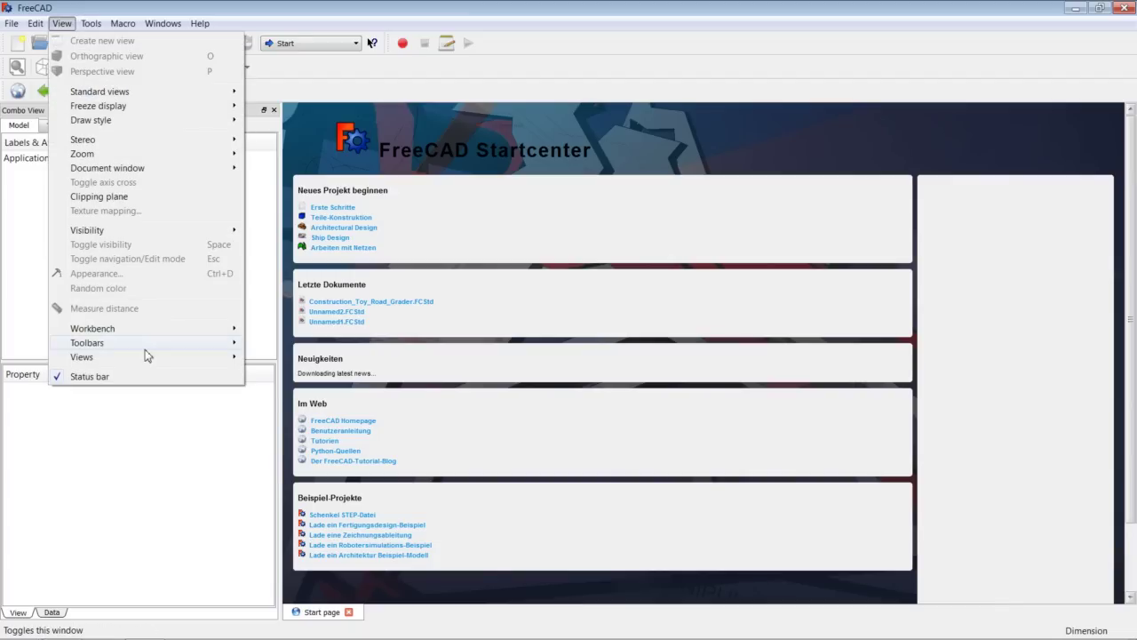
mouse_move(149, 360)
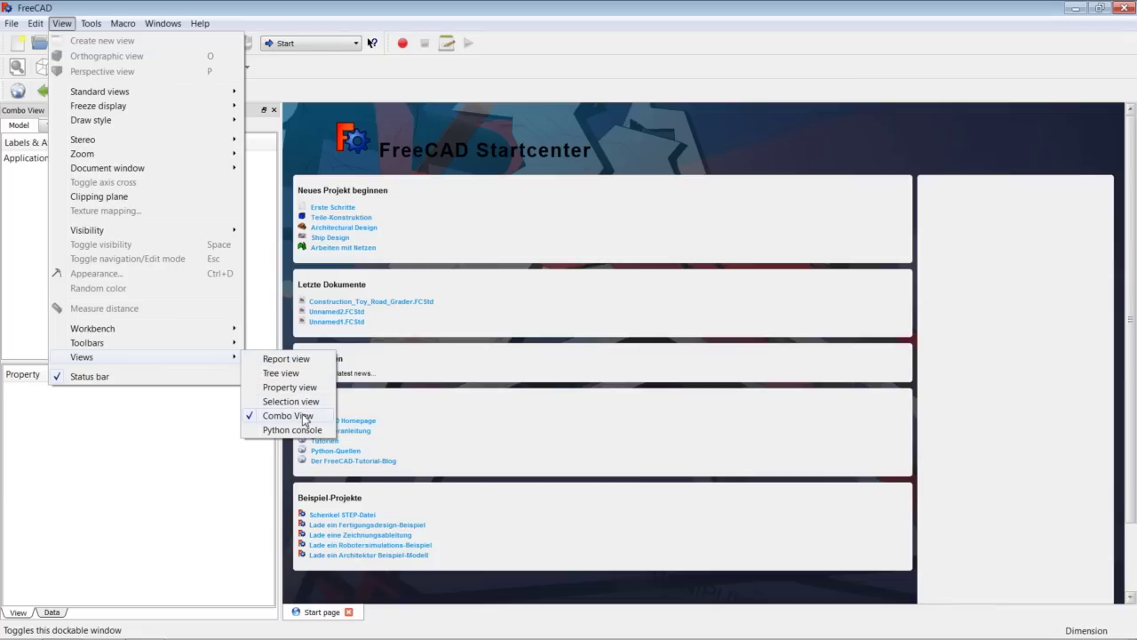
click(178, 422)
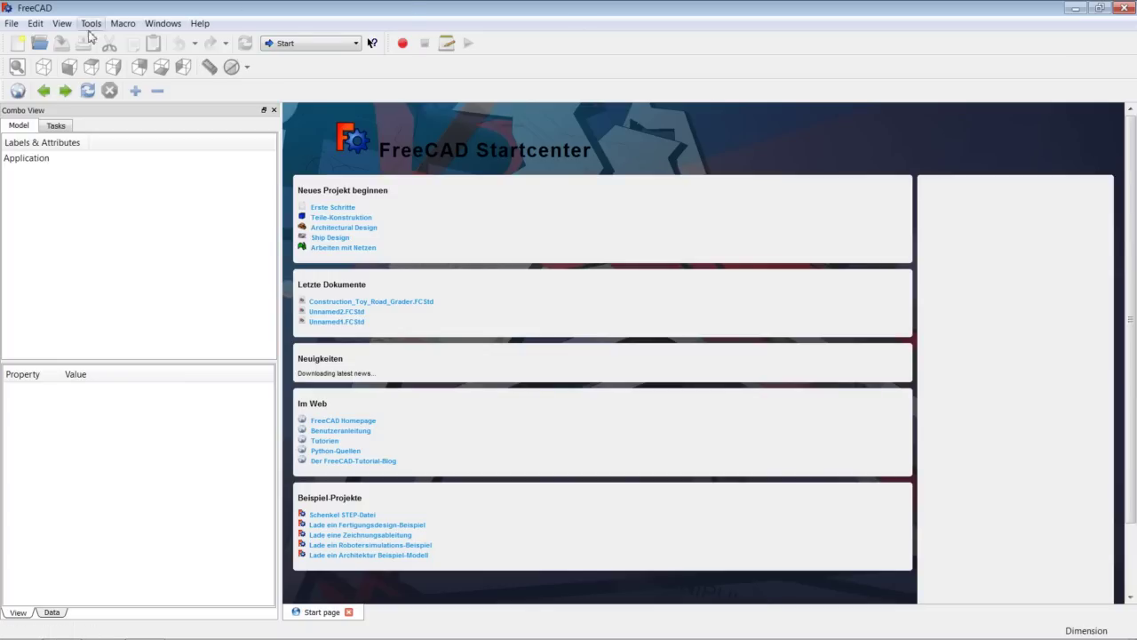
Review the general preferences and the 3D view display preferences.
click(35, 24)
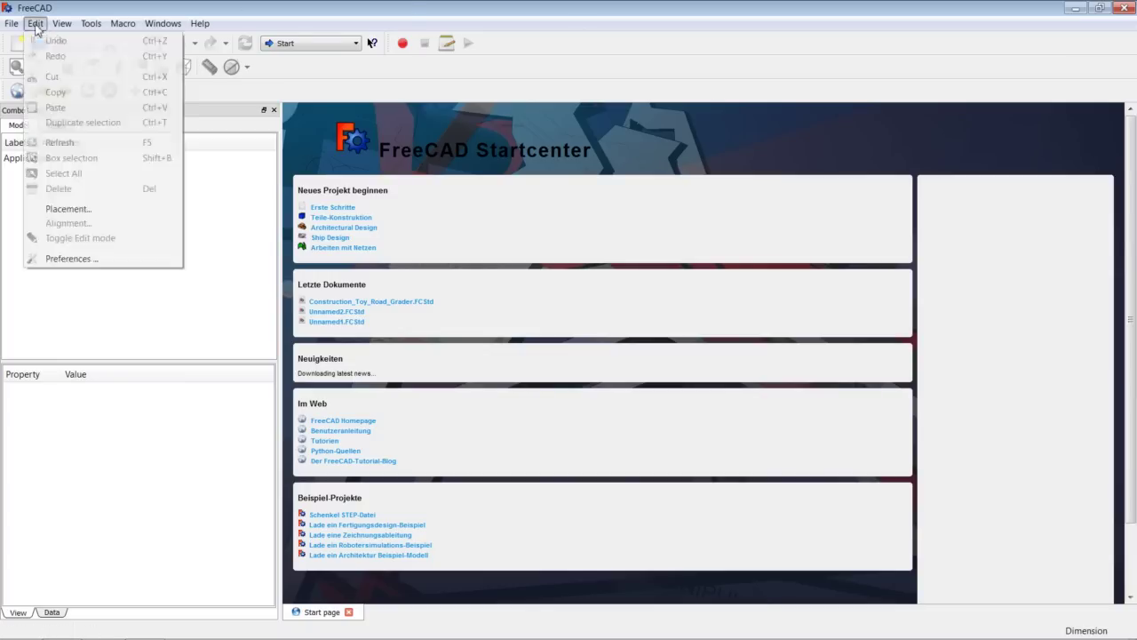
click(101, 261)
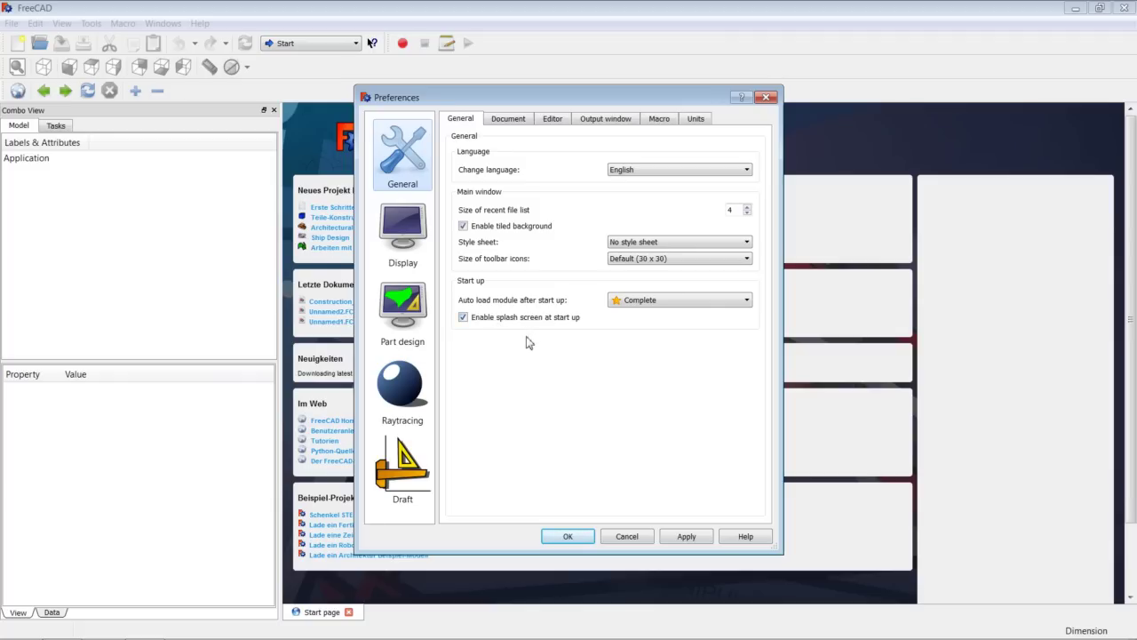
click(409, 246)
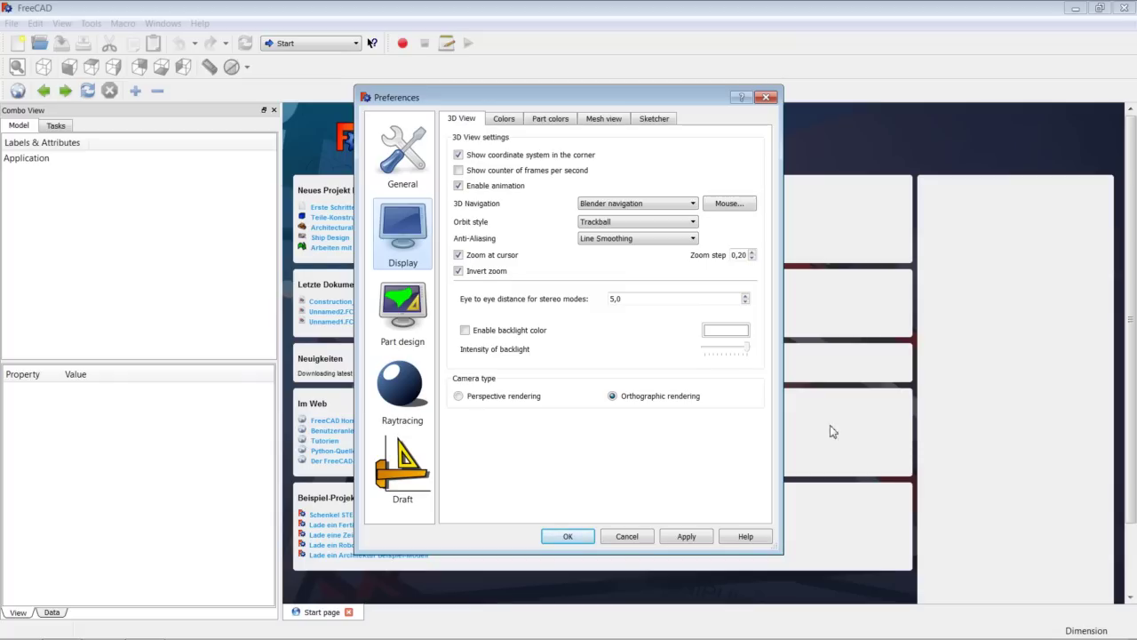
click(568, 537)
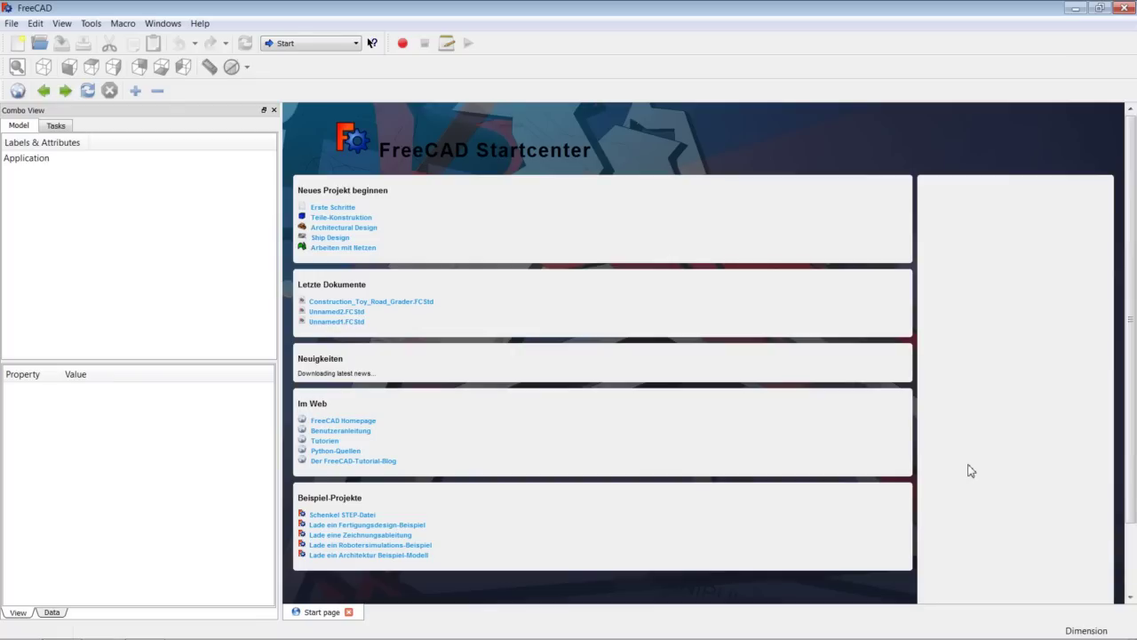
Close the start page and create a new empty document in the Part workbench.
click(348, 613)
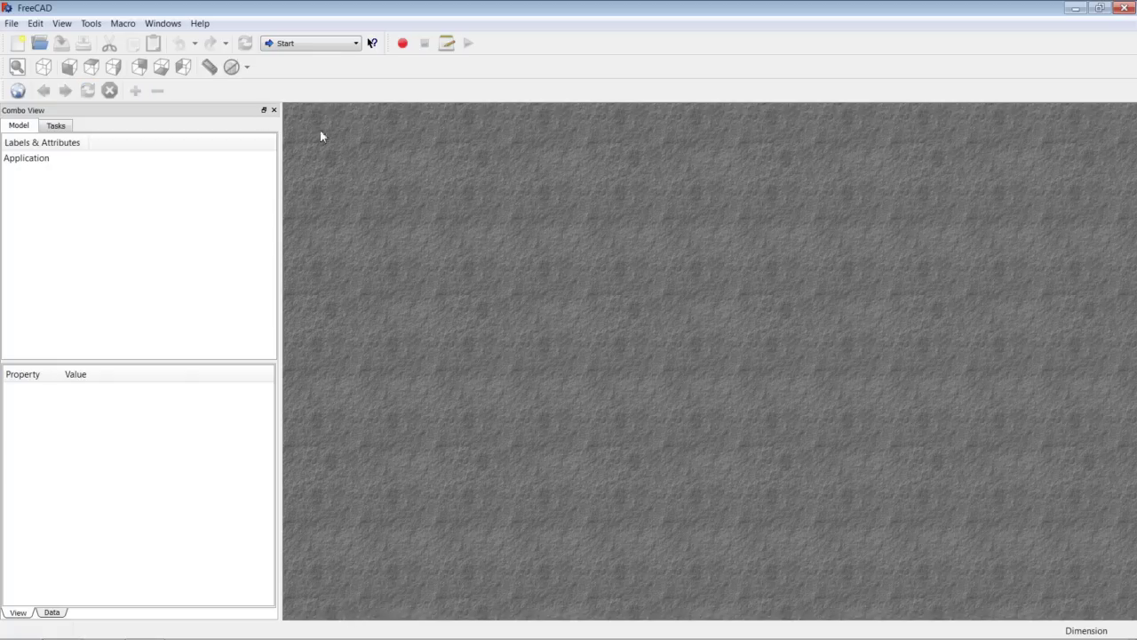
click(18, 44)
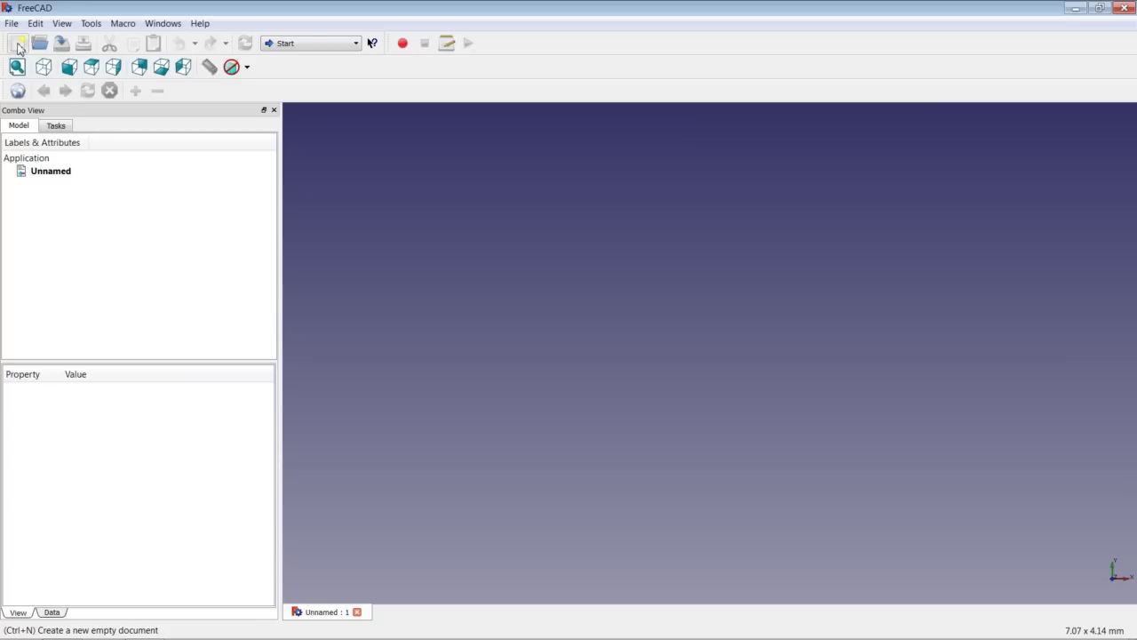
click(308, 44)
click(293, 156)
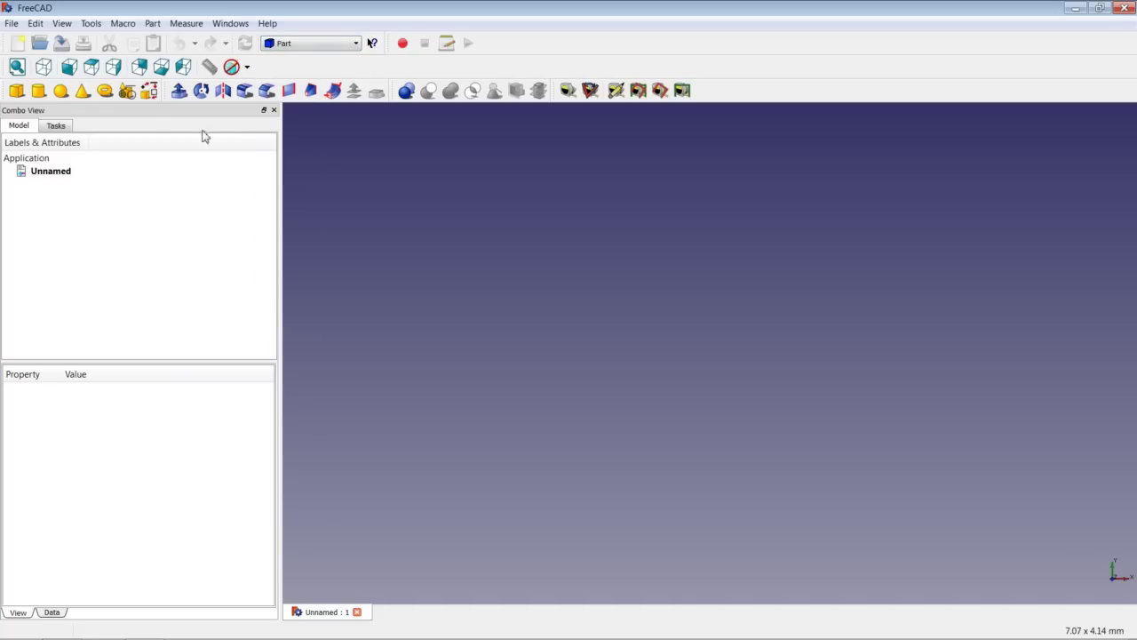
Create a cube and a cylinder with default dimensions and show them in the axonometric view.
click(18, 90)
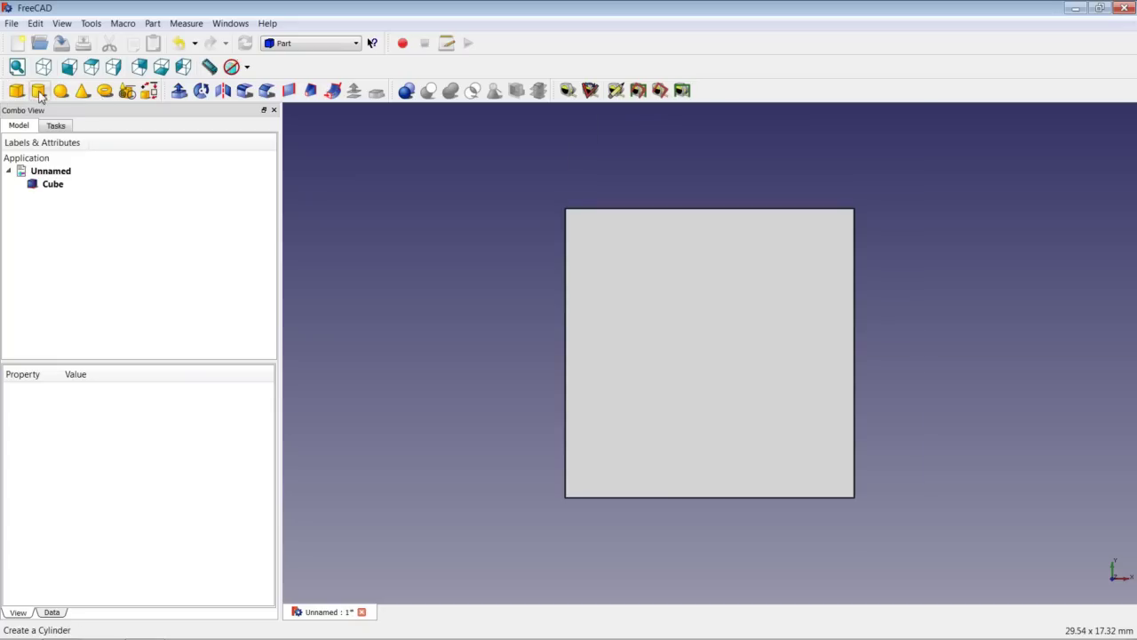
click(40, 92)
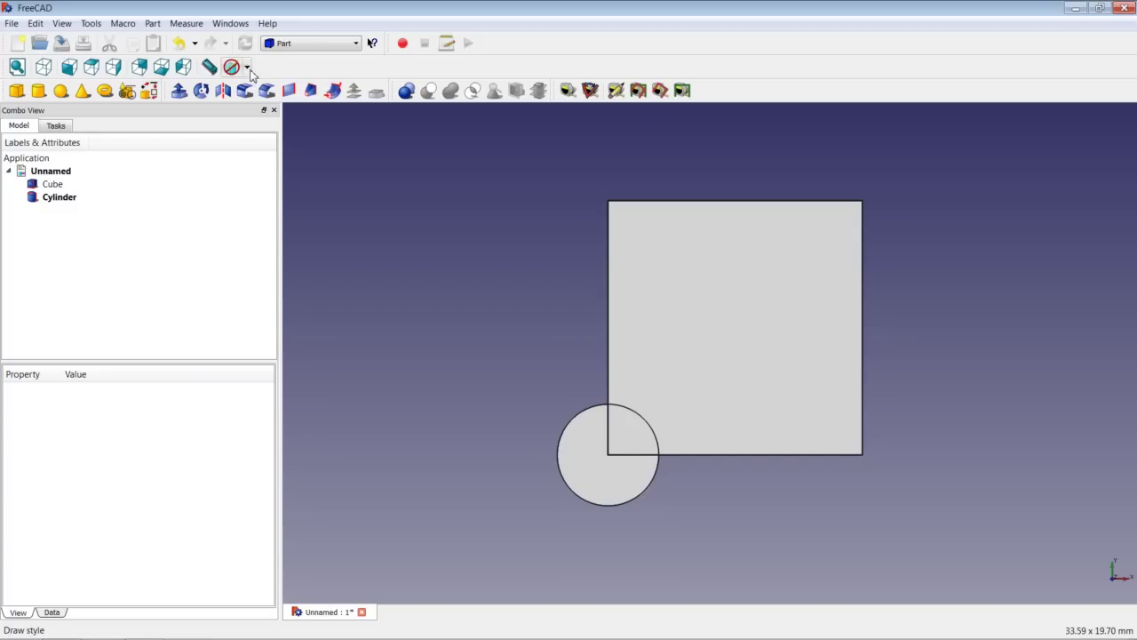
click(43, 71)
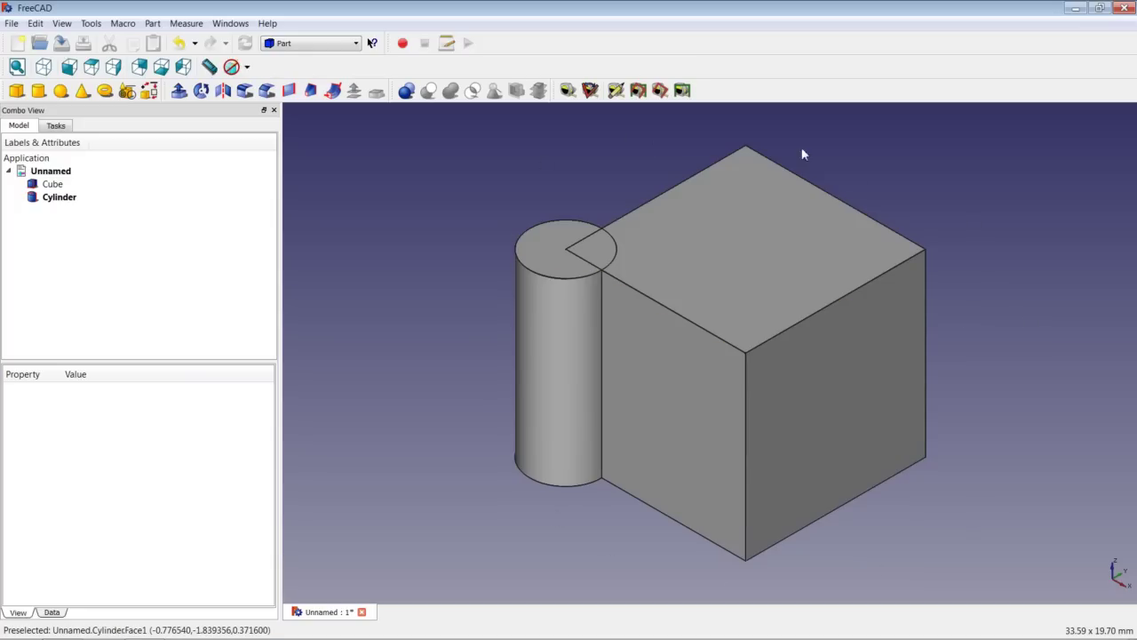
Examine the cube and cylinder in the front, top, right, rear, bottom and left standard views, returning to the axonometric view.
click(69, 68)
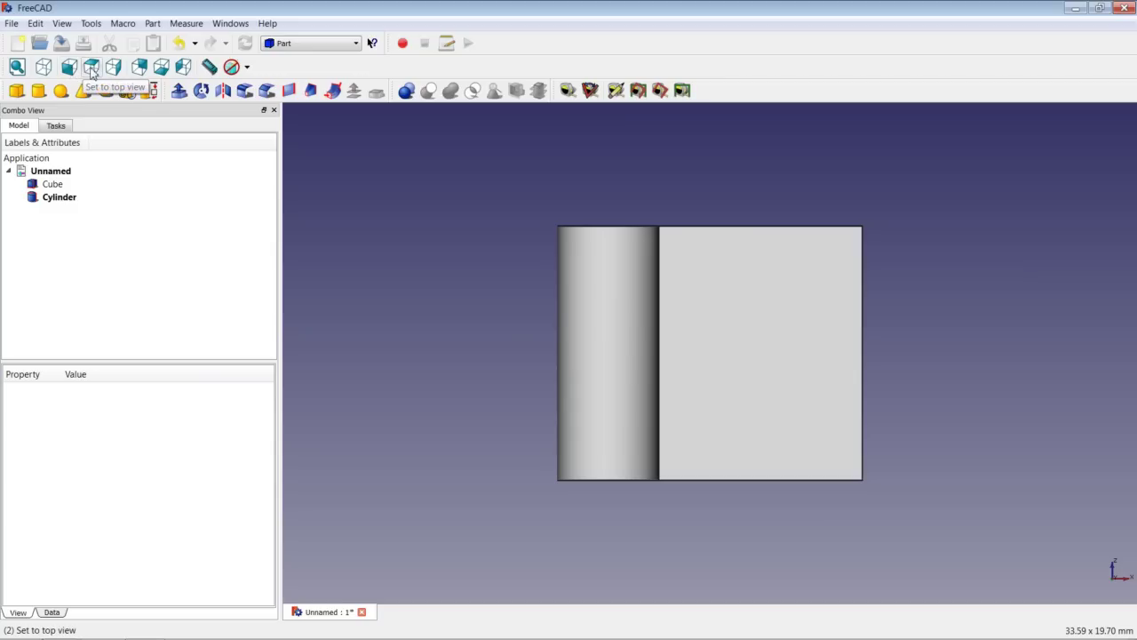
click(93, 71)
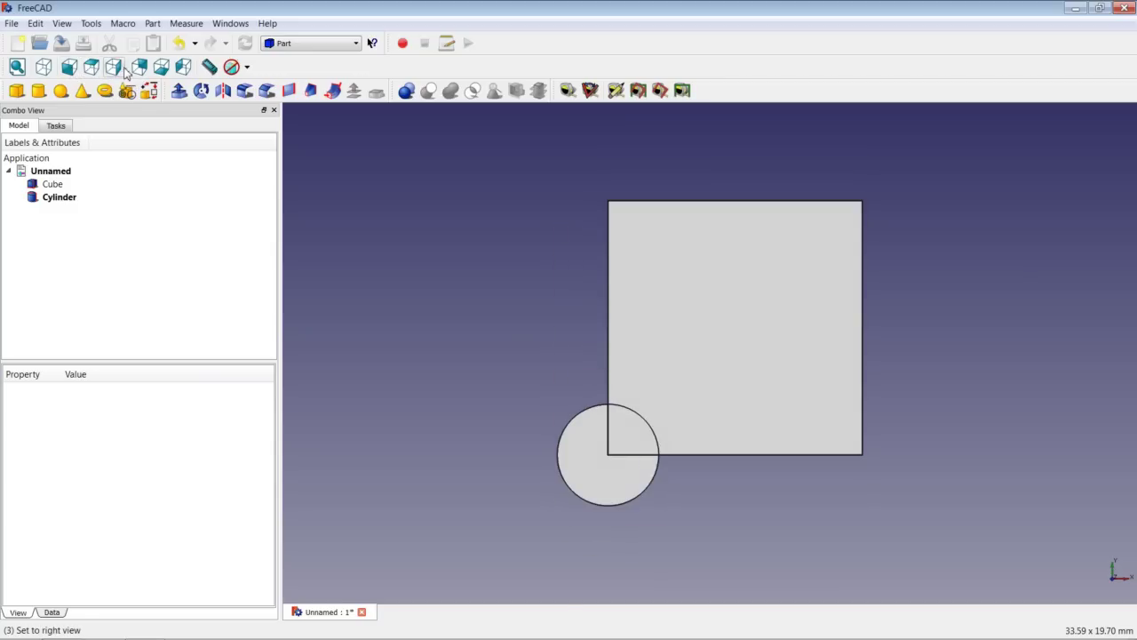
click(113, 68)
click(140, 68)
click(161, 68)
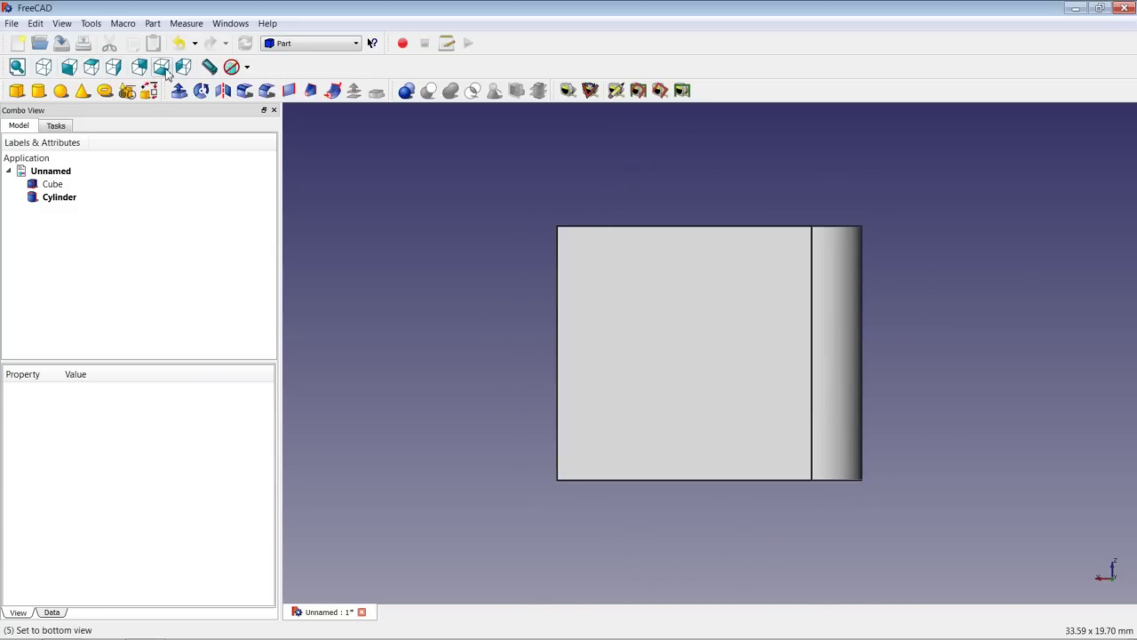
click(183, 67)
click(184, 68)
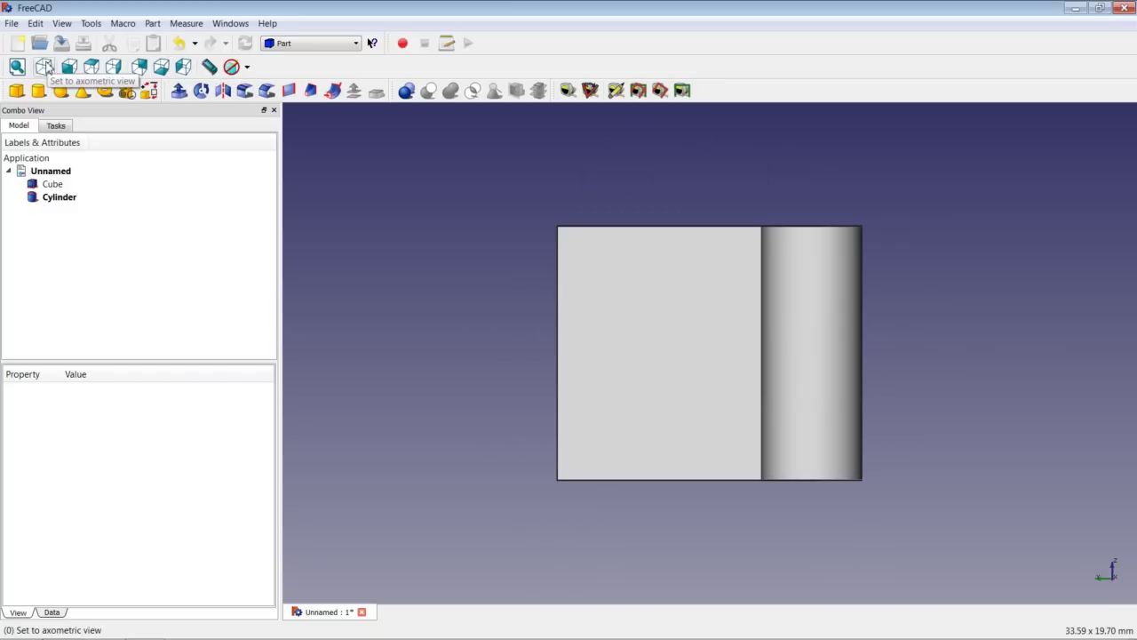
click(44, 67)
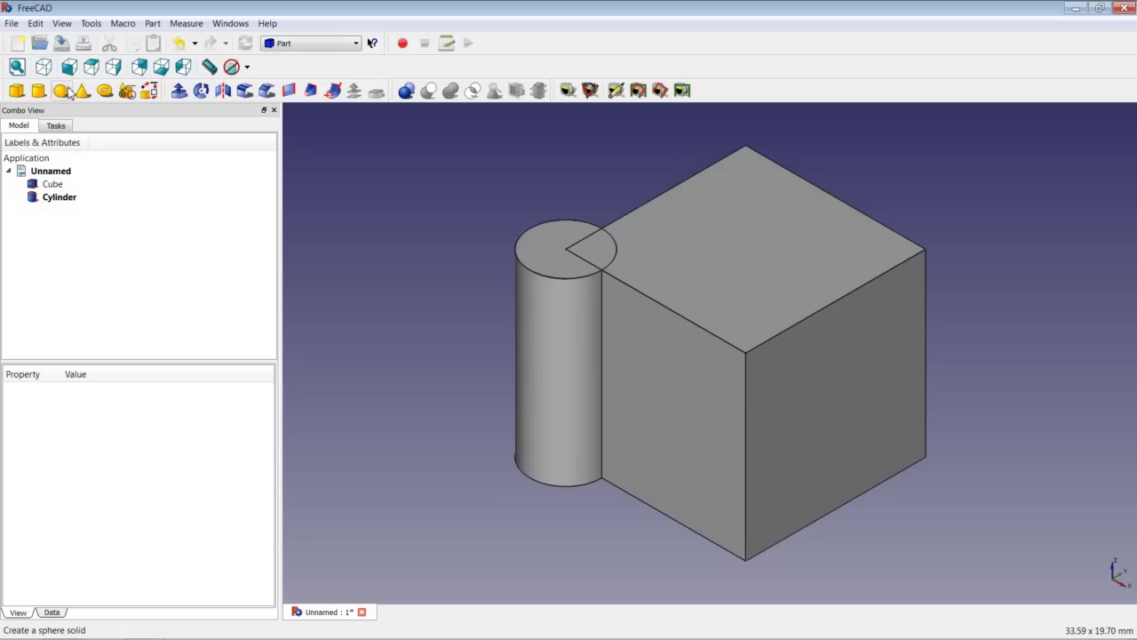
right_click(392, 263)
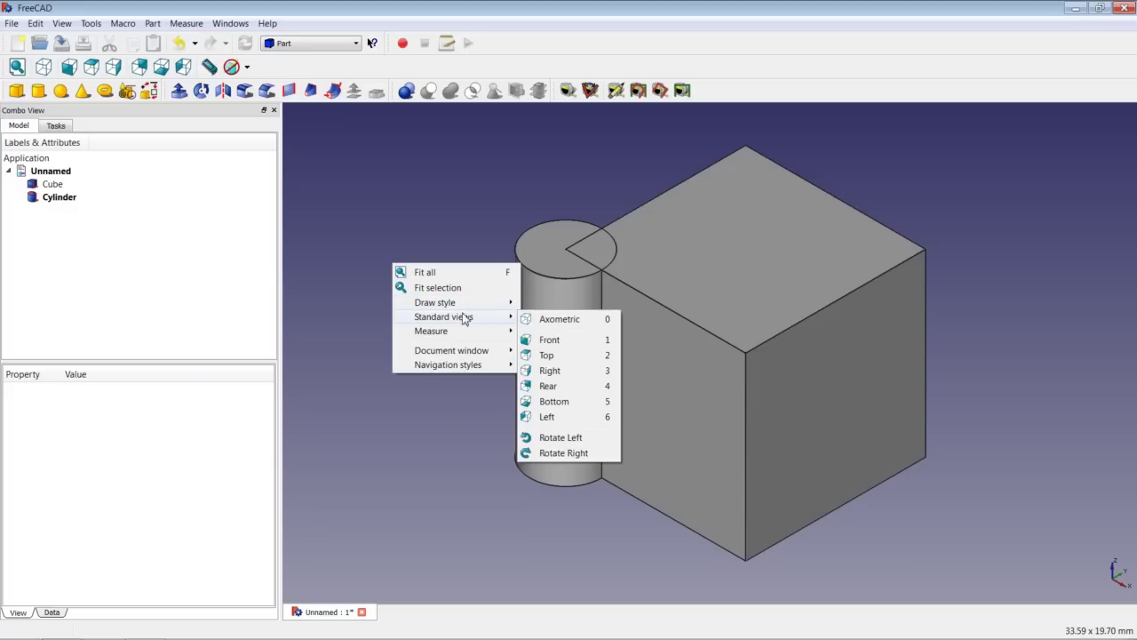
mouse_move(464, 332)
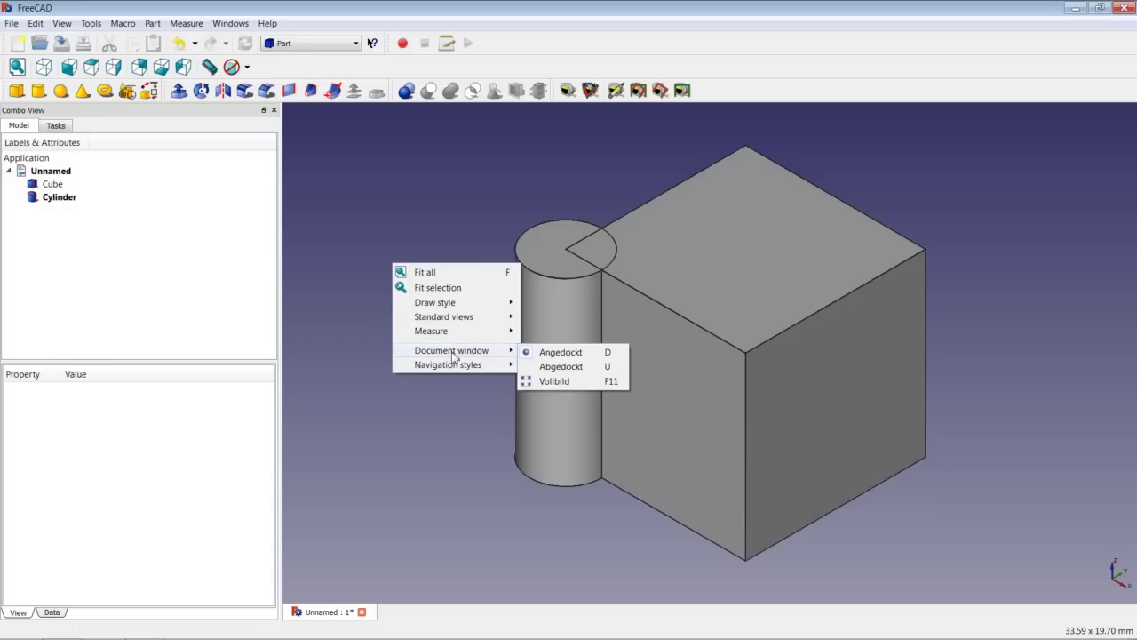
mouse_move(452, 368)
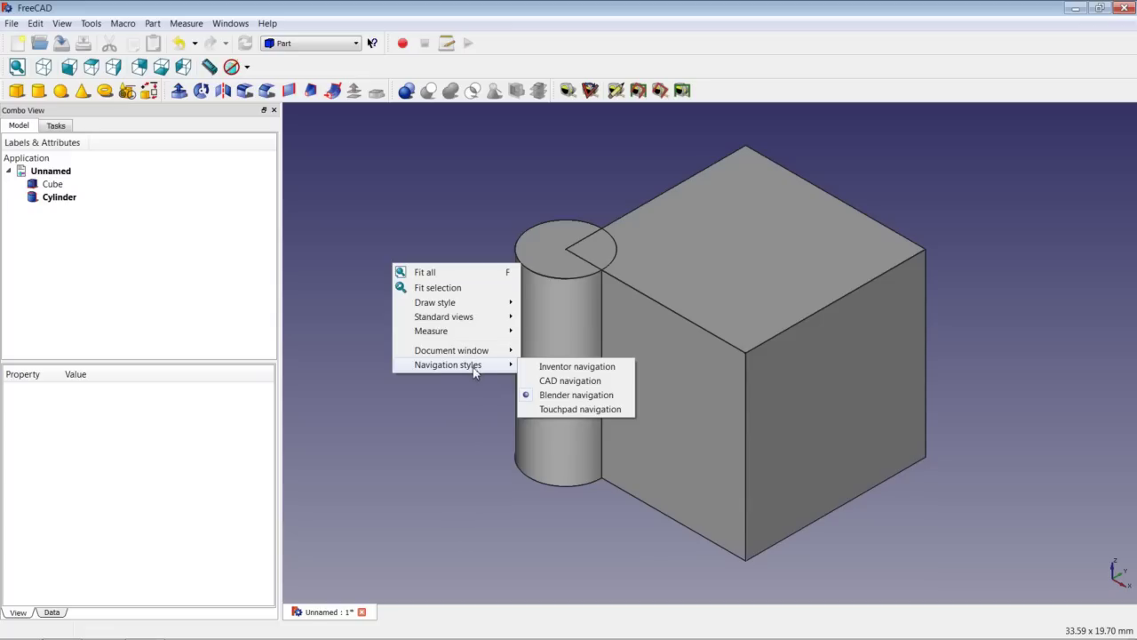
click(418, 175)
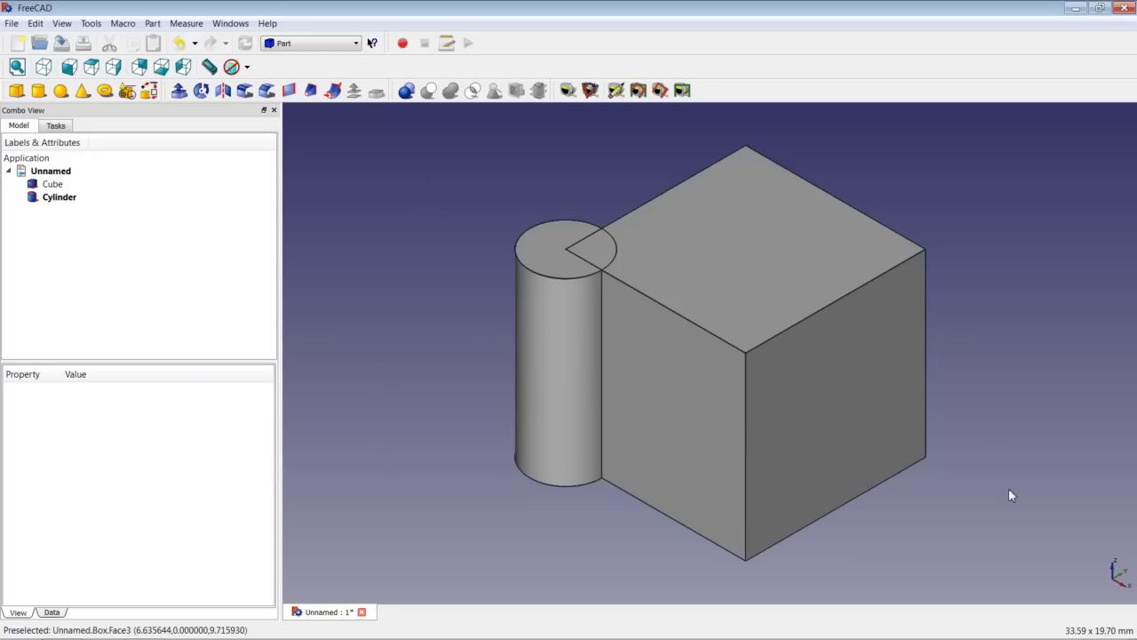
middle_drag(1009, 490, 1047, 487)
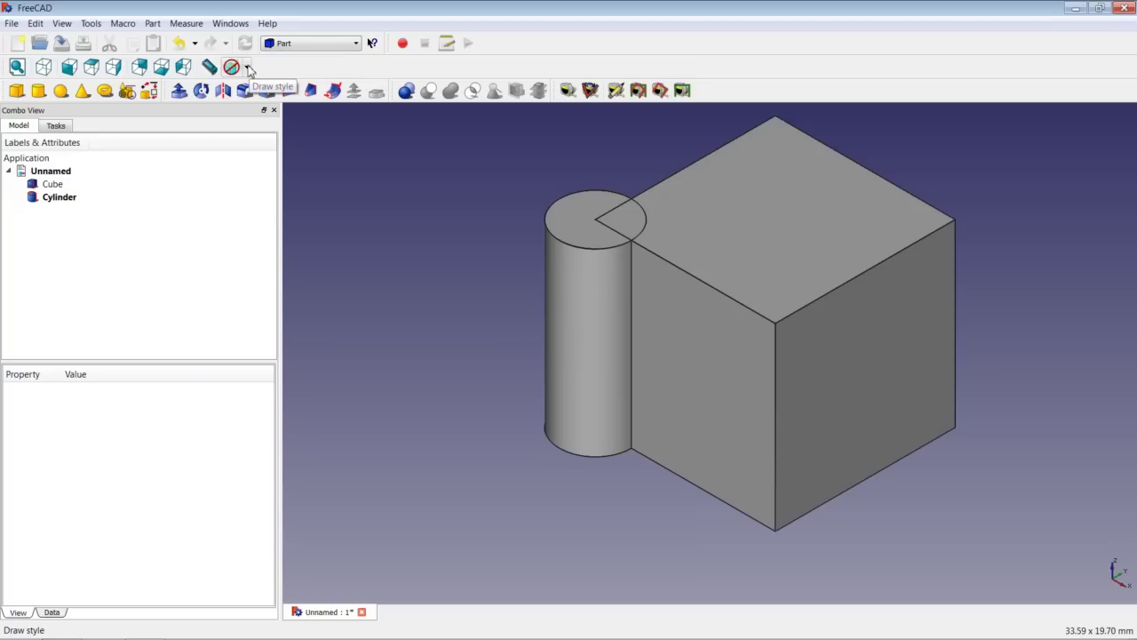
Compare the model in the Shaded and Wireframe draw styles, ending with the As is style.
click(248, 69)
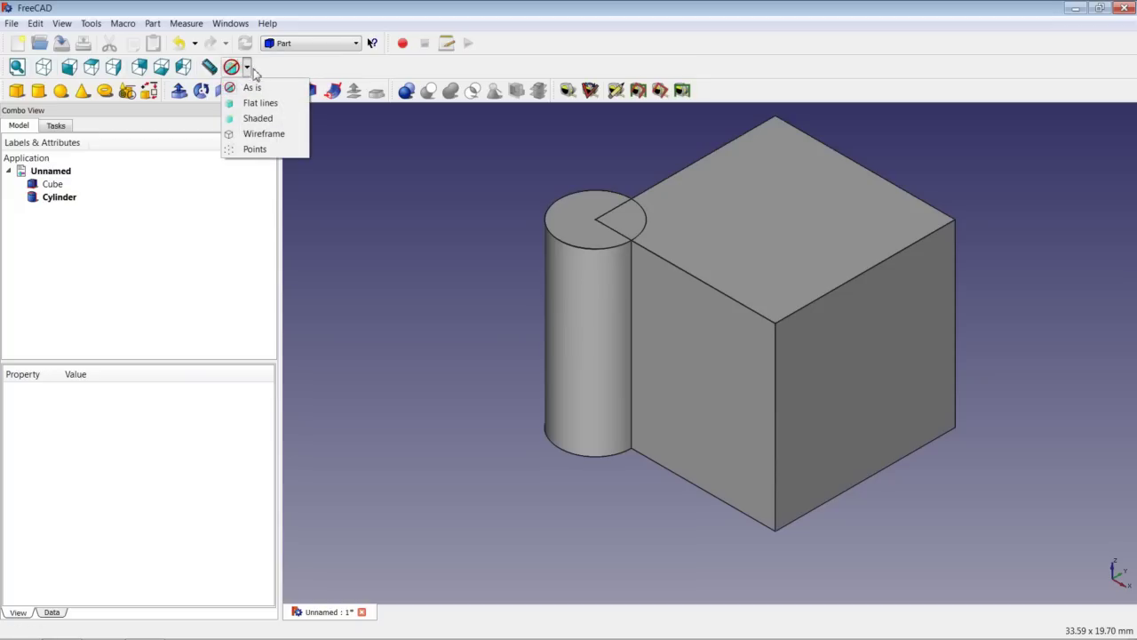
click(260, 123)
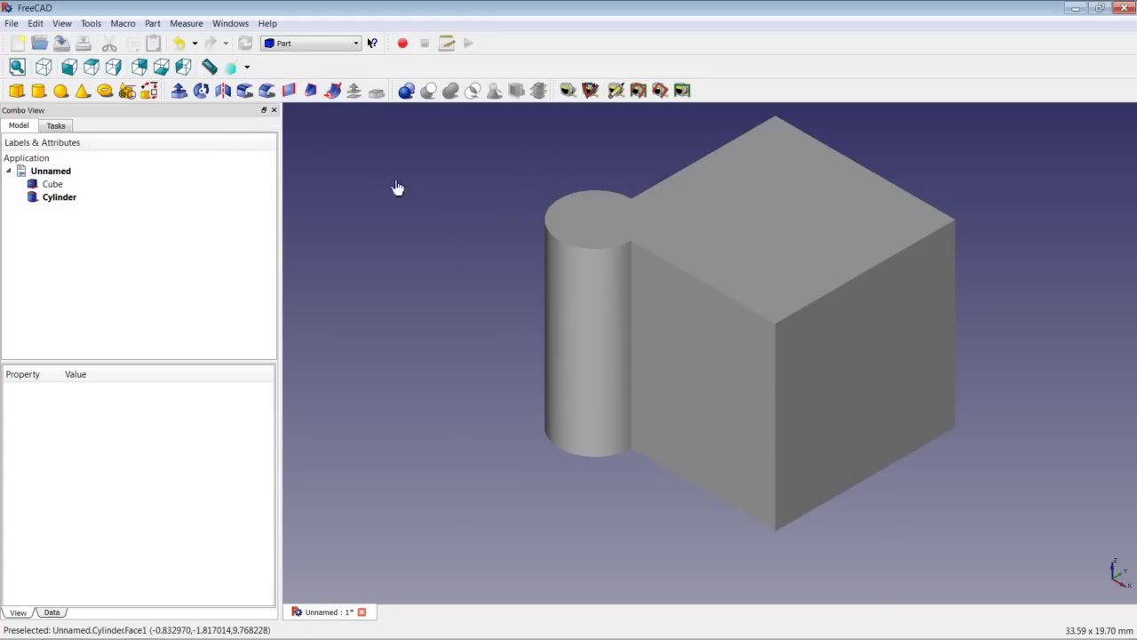
click(247, 67)
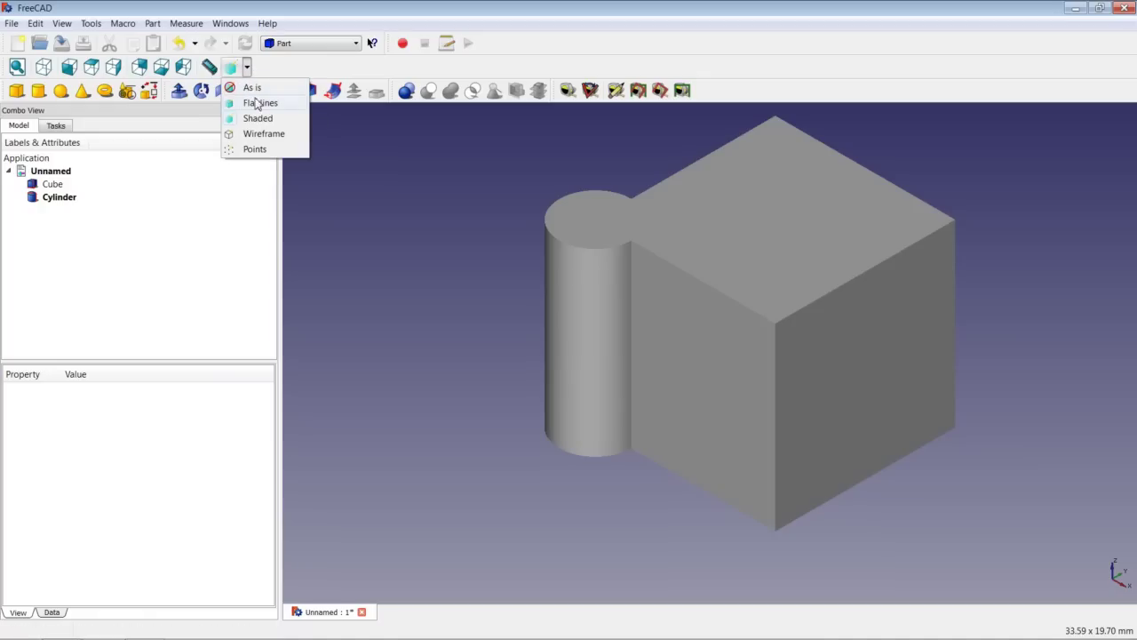
click(264, 134)
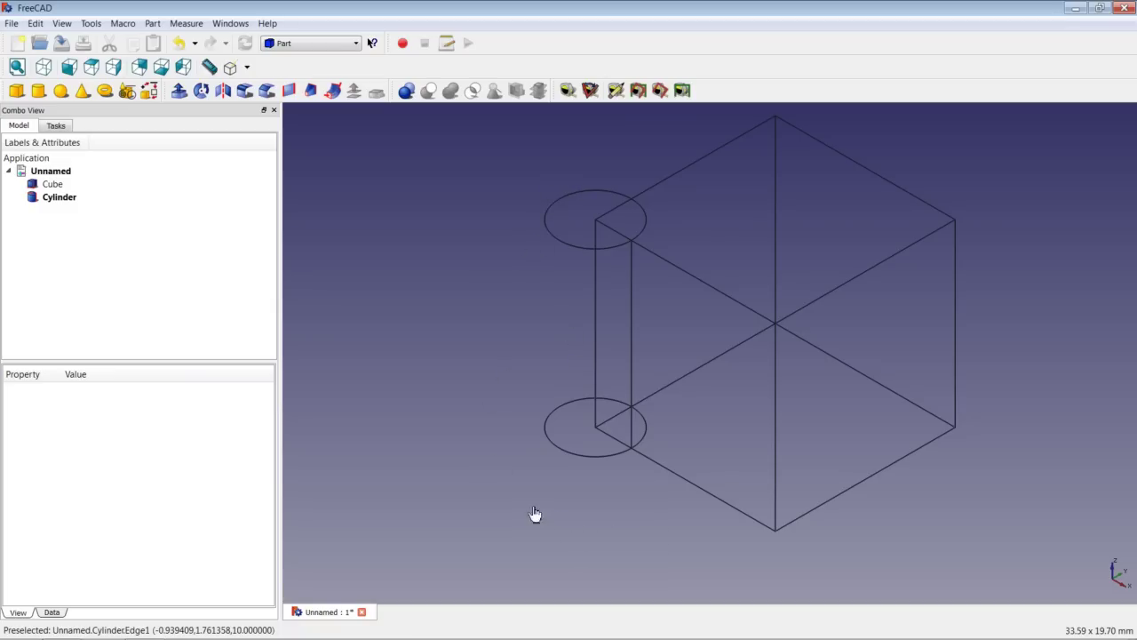
click(247, 69)
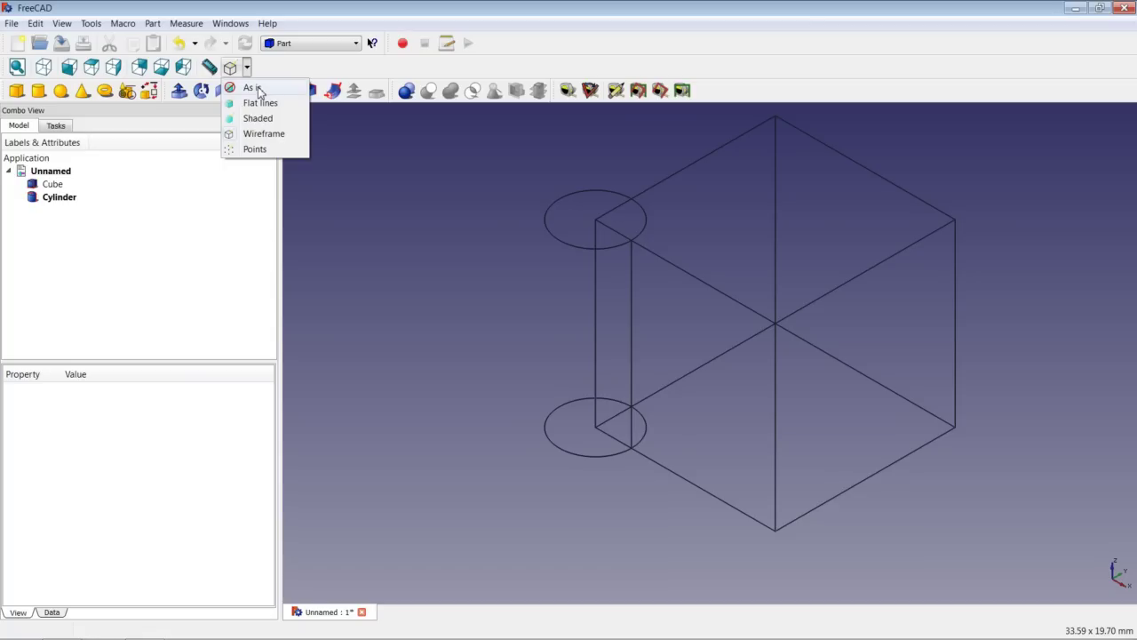
click(252, 87)
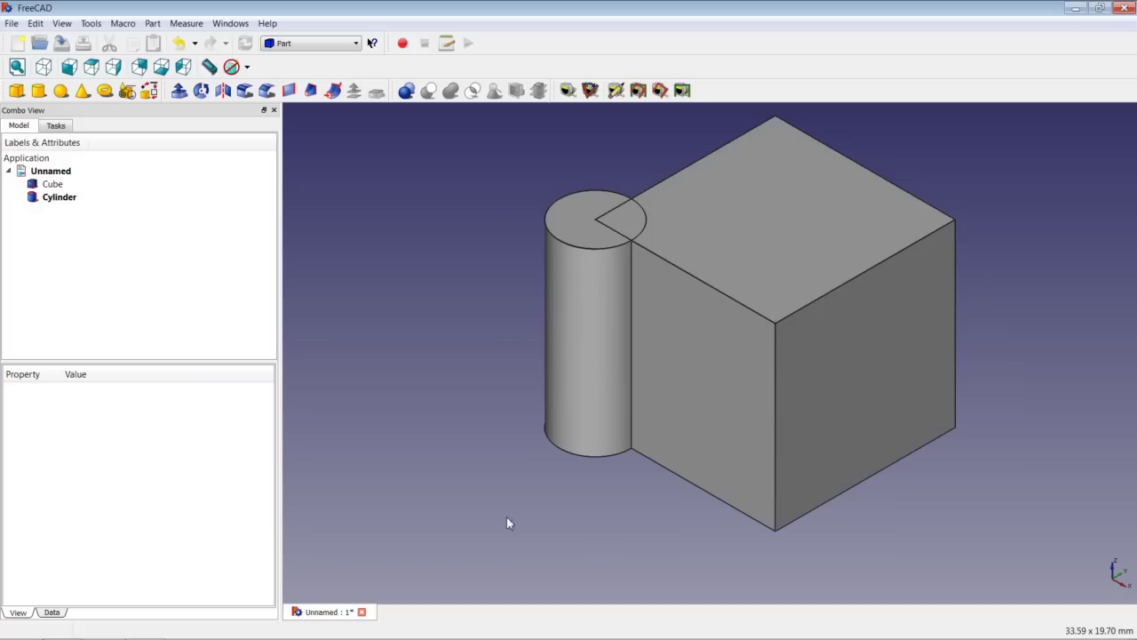
Examine the axis cross with the model in the Wireframe draw style, hiding it again and returning to the As is style.
click(247, 66)
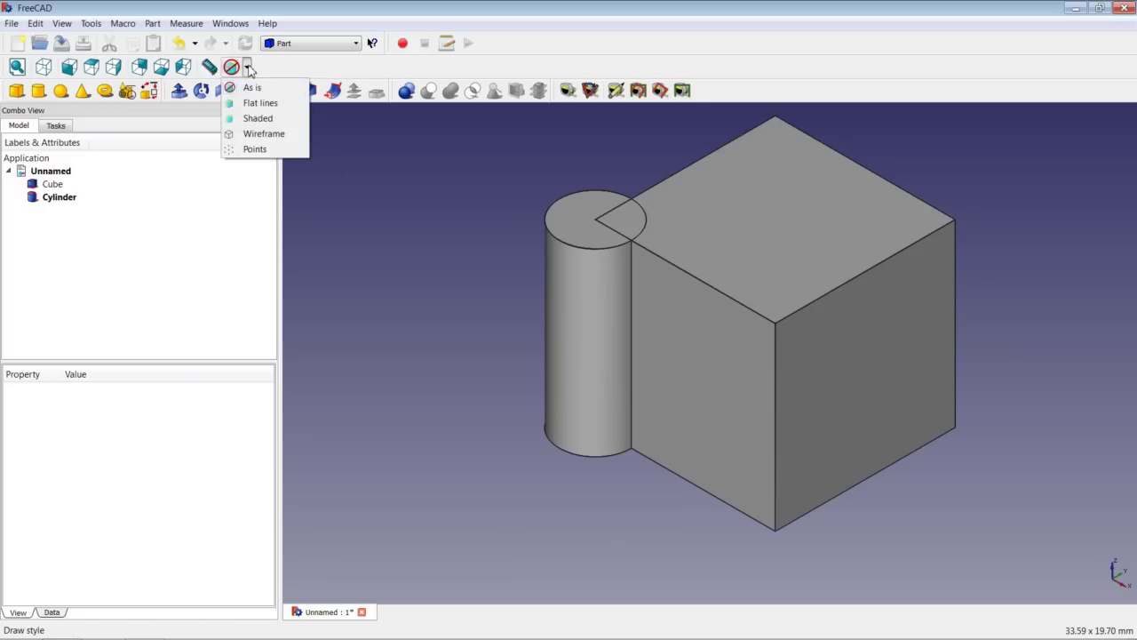
click(263, 133)
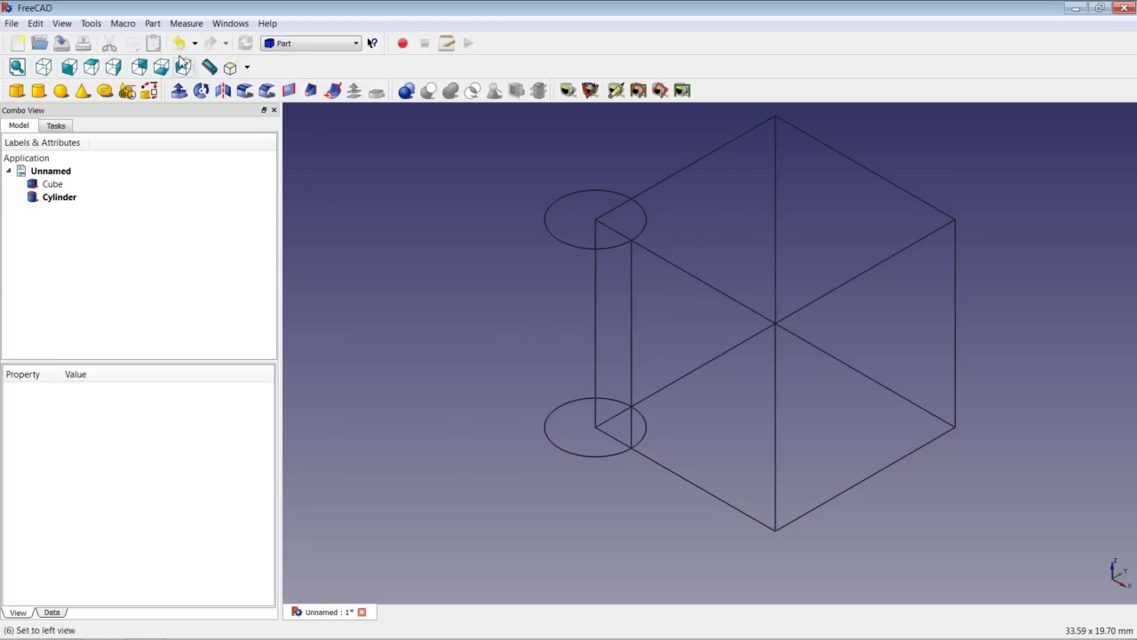
click(62, 24)
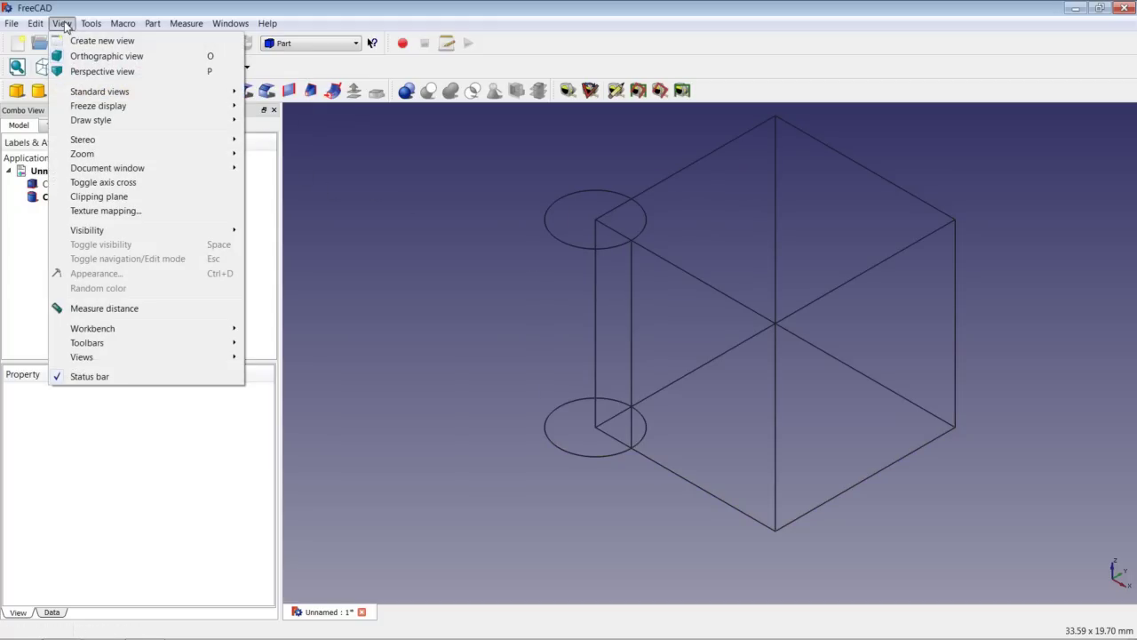
click(134, 184)
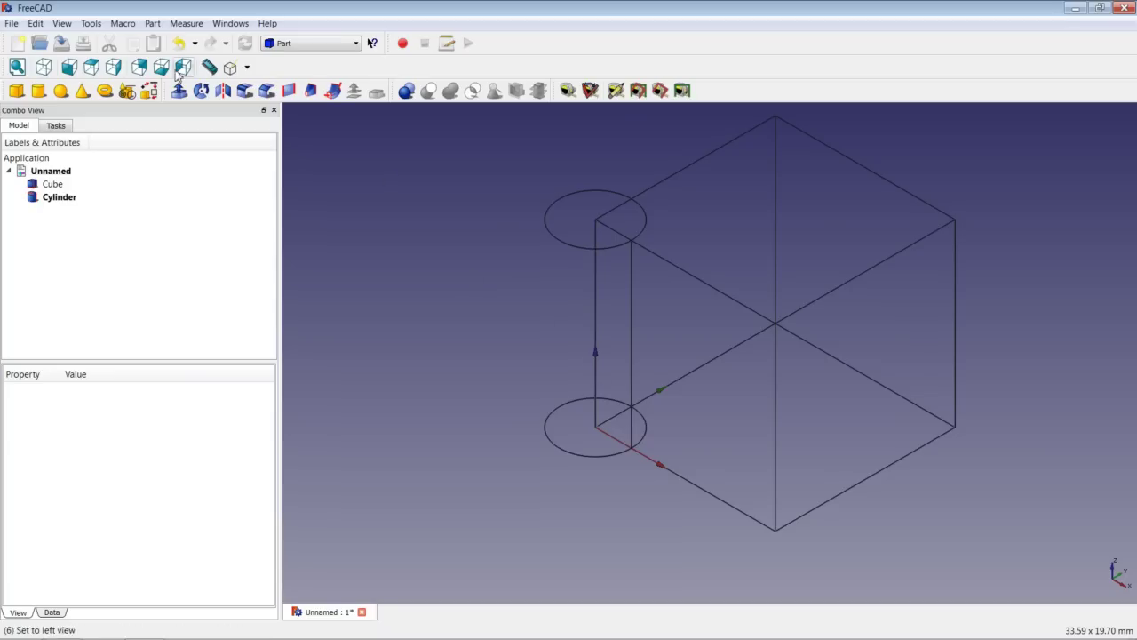
click(60, 23)
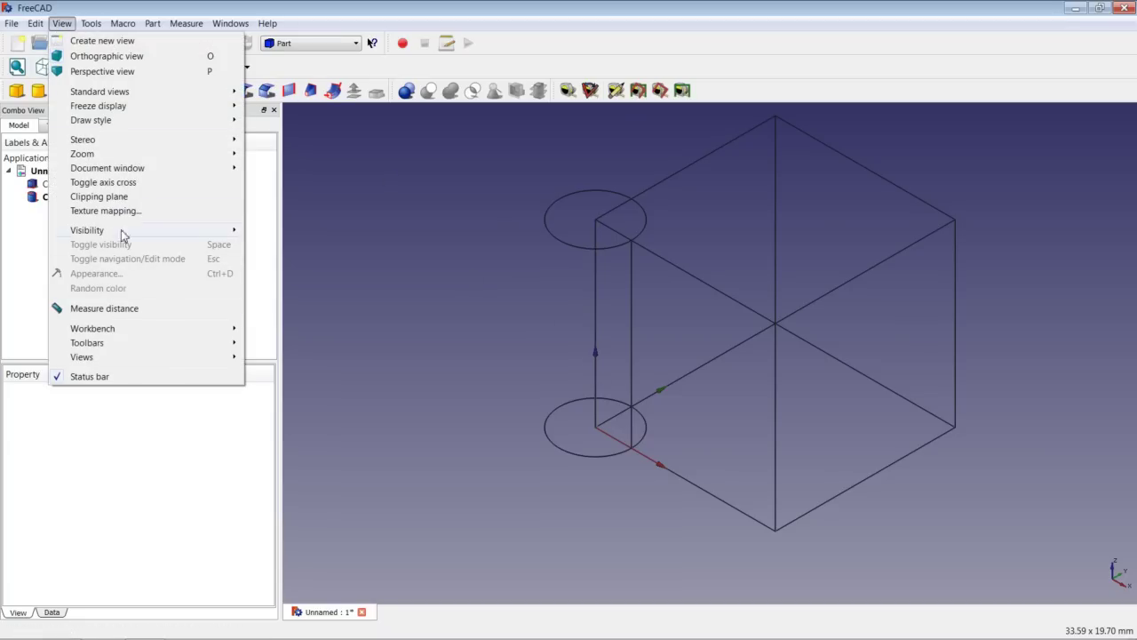
click(117, 185)
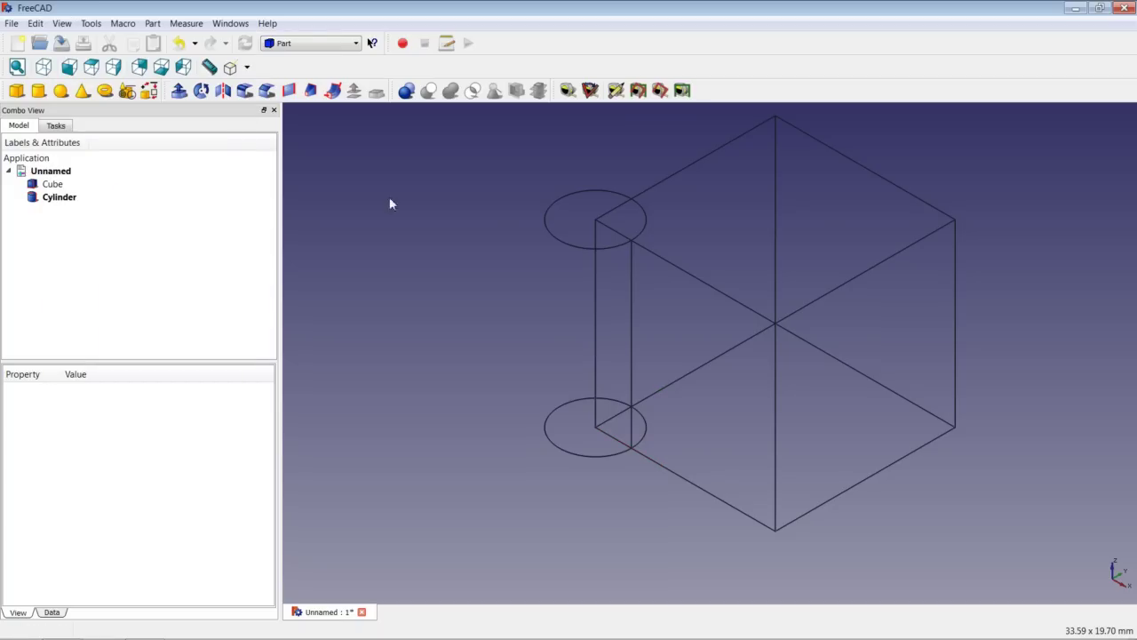
click(247, 67)
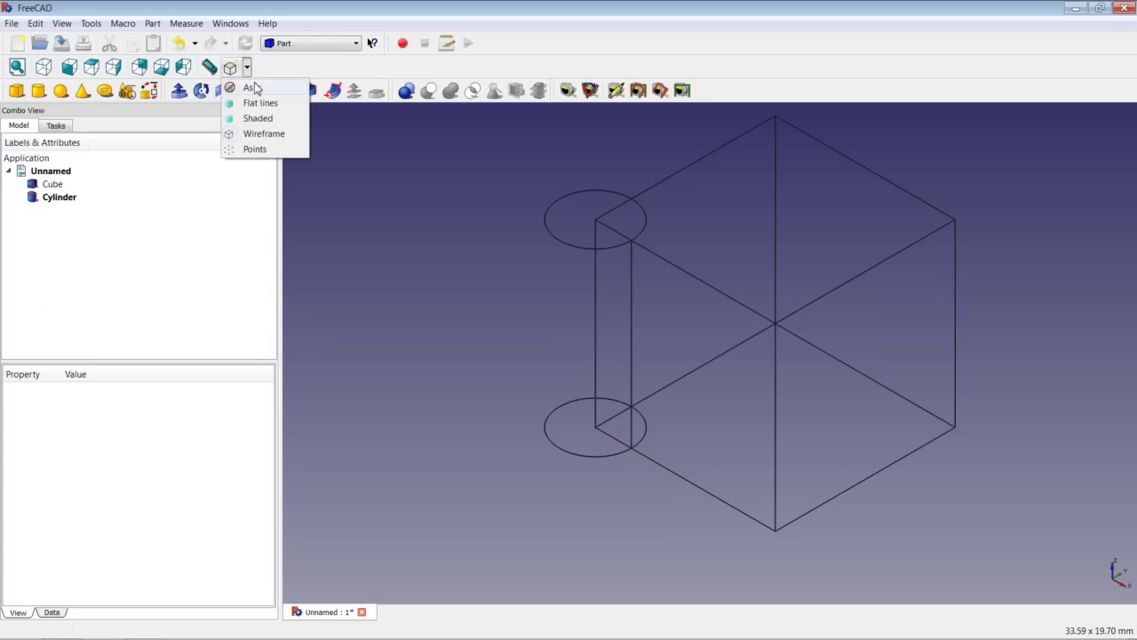
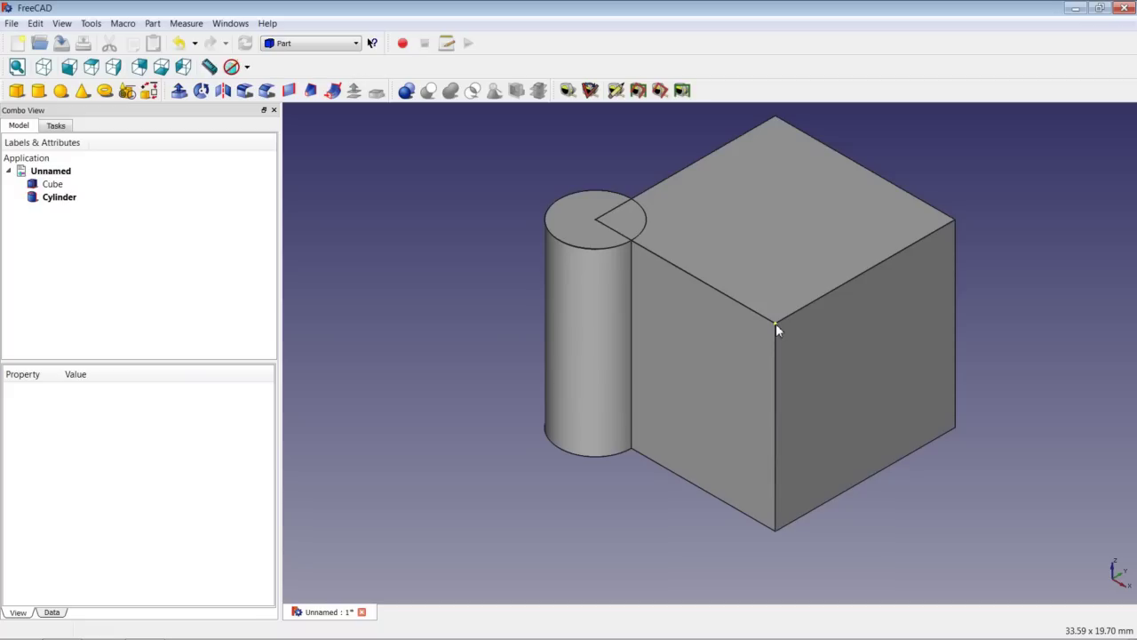
Examine the cube and cylinder up close at the cube's front corner and from a lower viewing angle.
scroll(776, 323, up, 5)
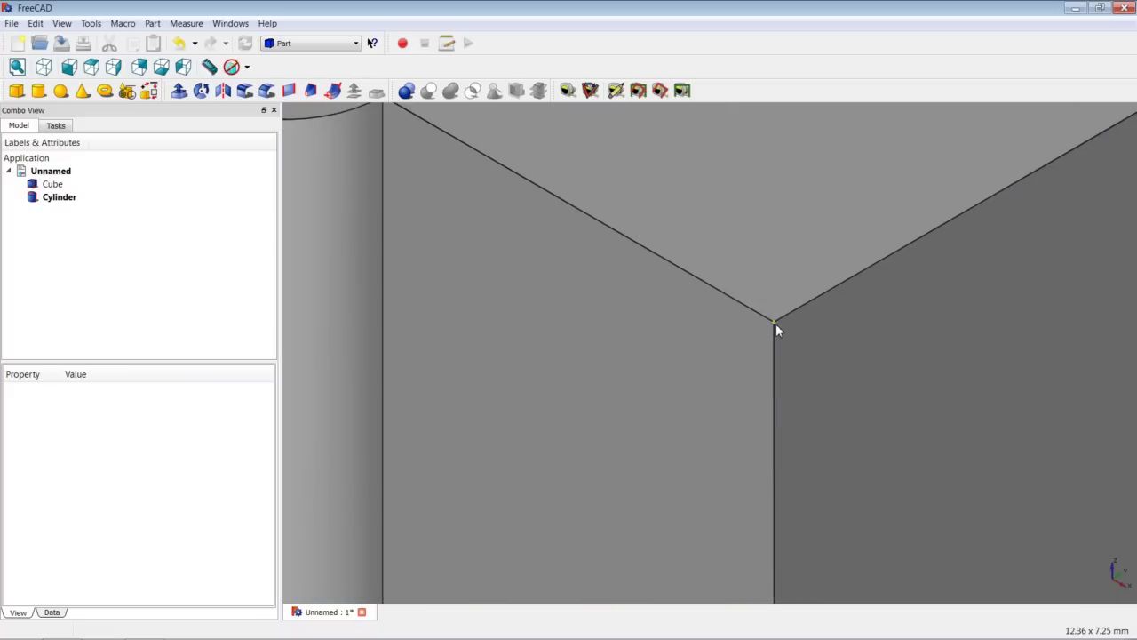
scroll(775, 324, down, 4)
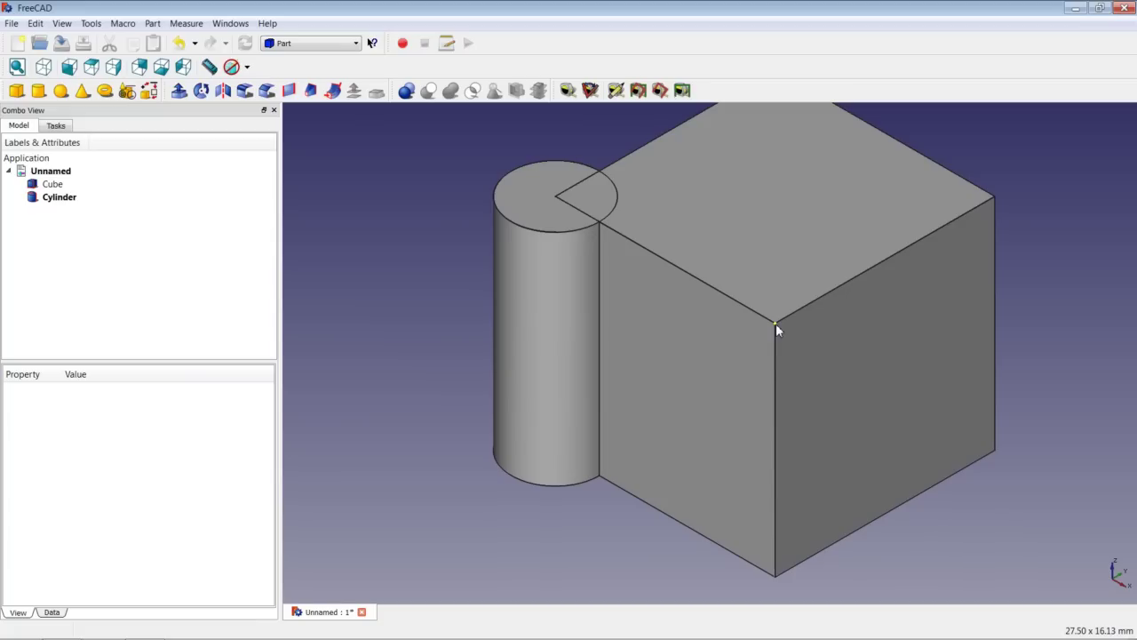
scroll(776, 323, down, 3)
scroll(775, 323, up, 1)
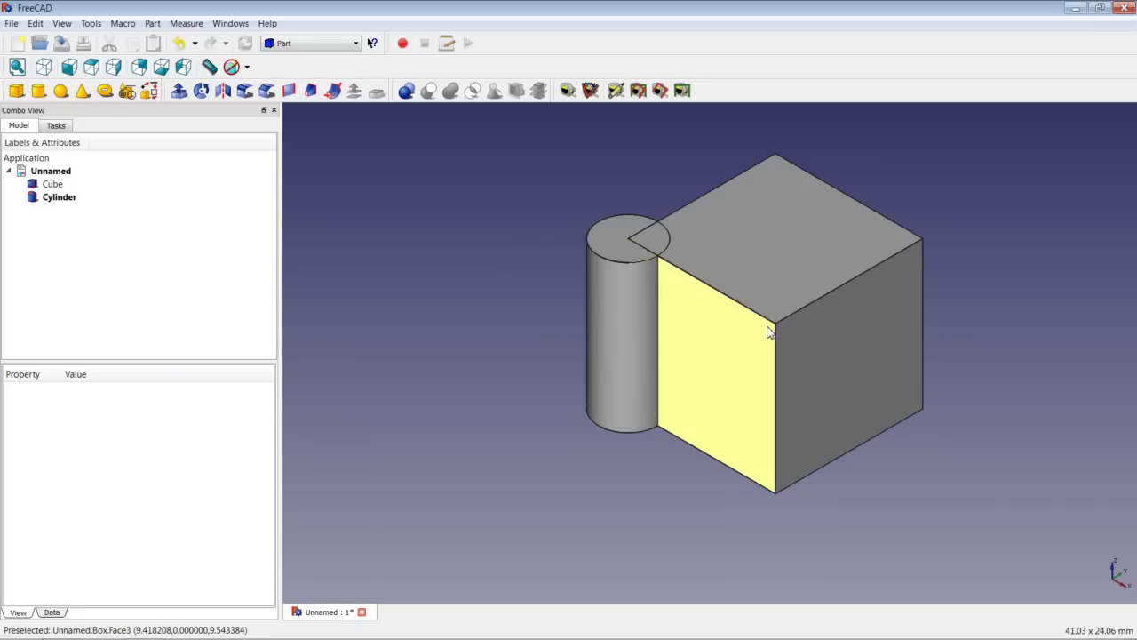
mouse_move(767, 330)
middle_down()
mouse_move(767, 300)
mouse_move(723, 328)
mouse_move(790, 357)
mouse_move(810, 315)
mouse_move(772, 263)
mouse_move(734, 285)
mouse_move(782, 307)
mouse_move(779, 294)
middle_up()
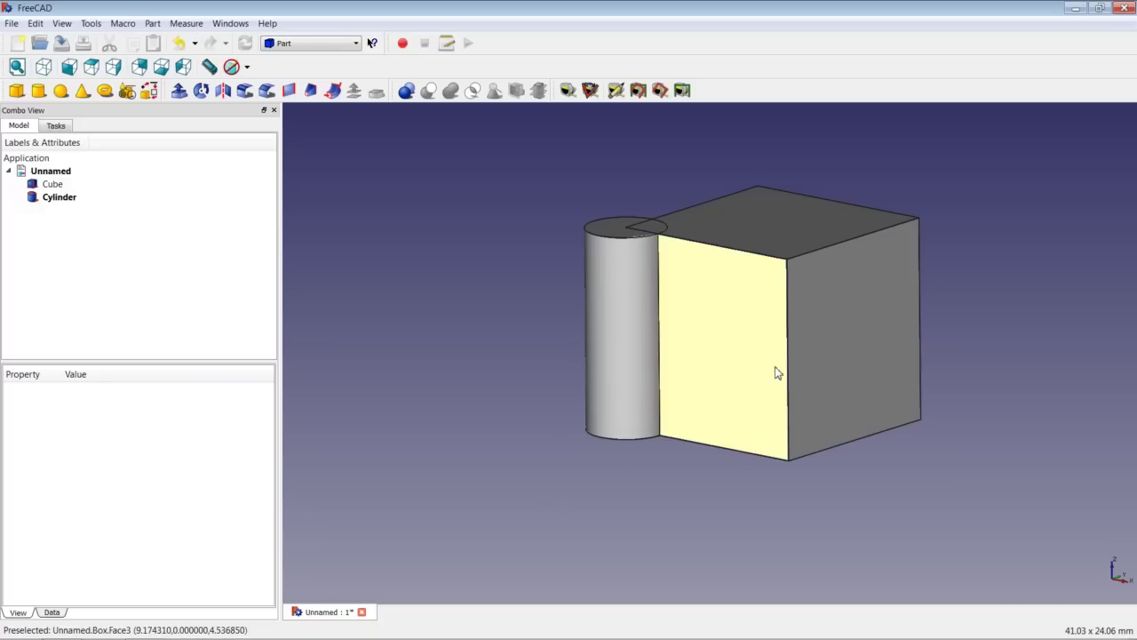
middle_drag(778, 373, 775, 366)
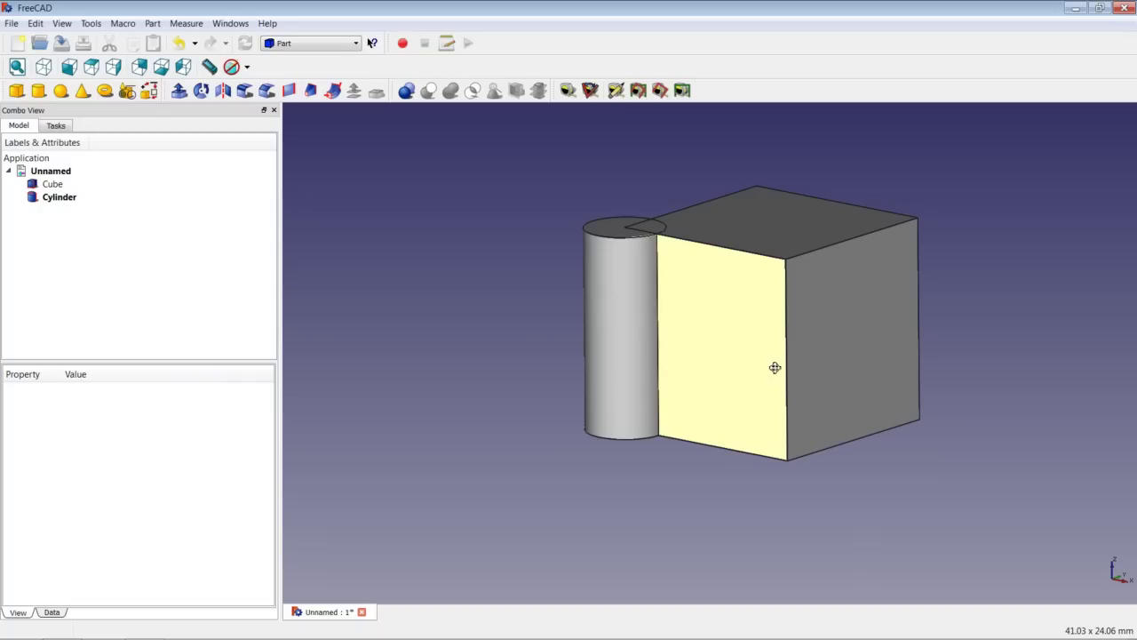
middle_drag(774, 367, 775, 367)
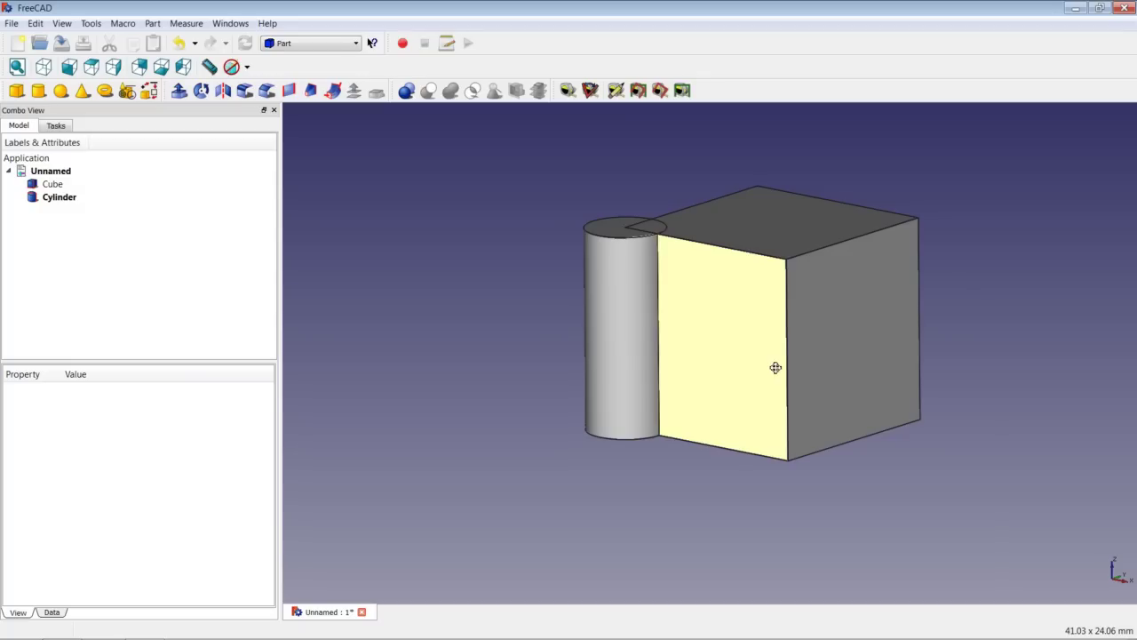
mouse_move(775, 367)
middle_down()
mouse_move(698, 391)
mouse_move(851, 409)
mouse_move(827, 344)
mouse_move(681, 365)
mouse_move(701, 416)
mouse_move(813, 373)
mouse_move(662, 384)
mouse_move(800, 391)
mouse_move(771, 363)
middle_up()
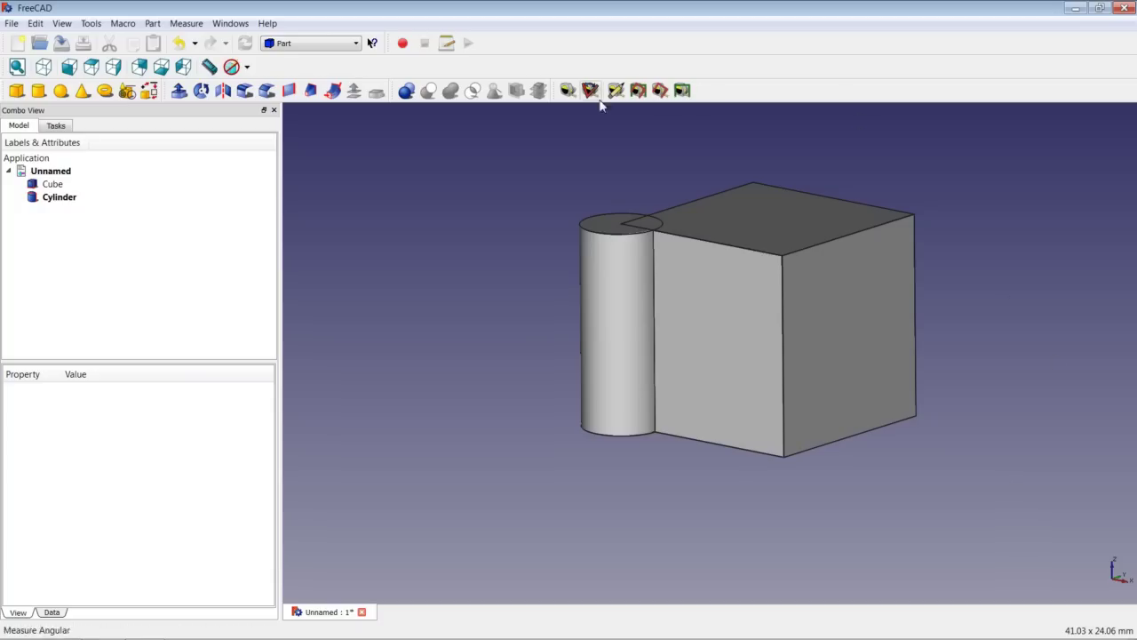
Review the available workbenches and the unit system options in the General preferences, leaving the preferences without saving changes.
click(332, 50)
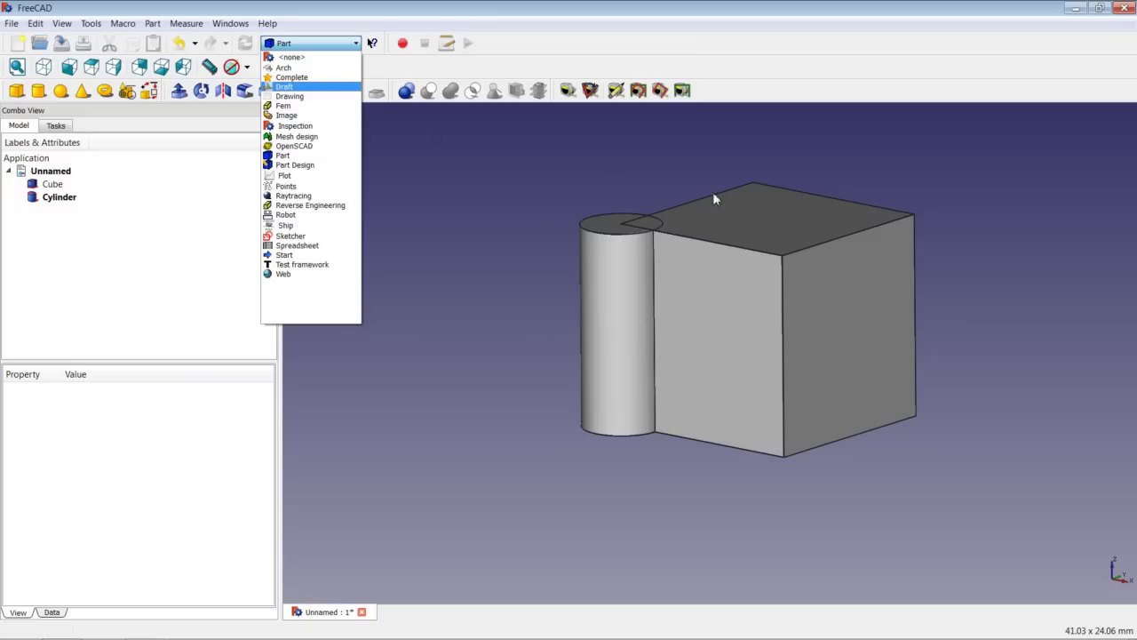
click(982, 484)
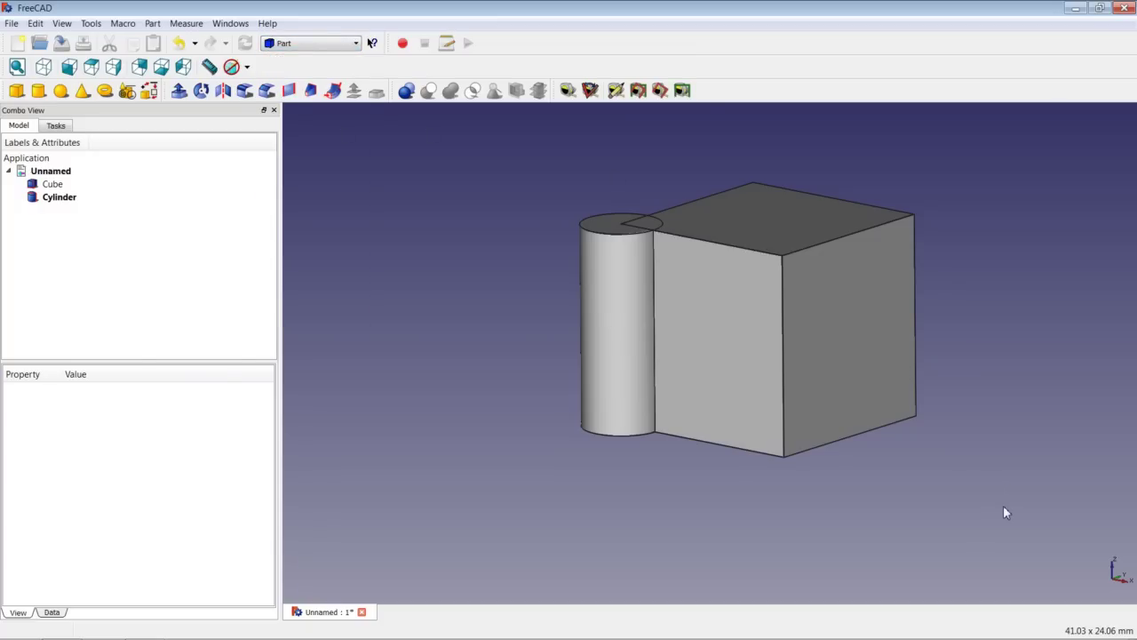
click(35, 24)
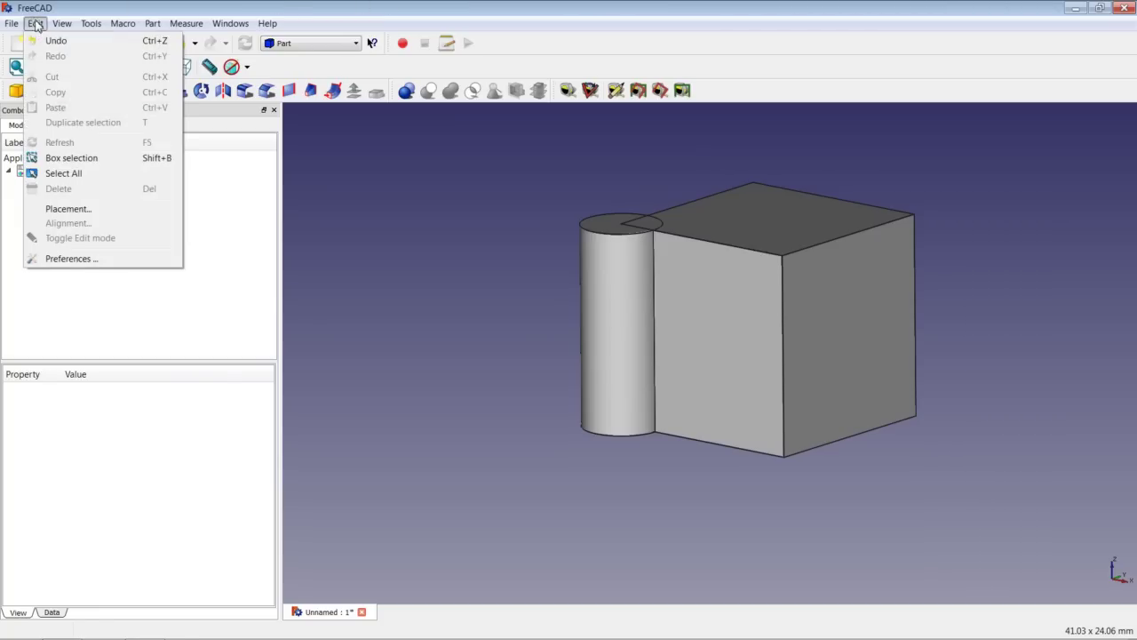
click(69, 258)
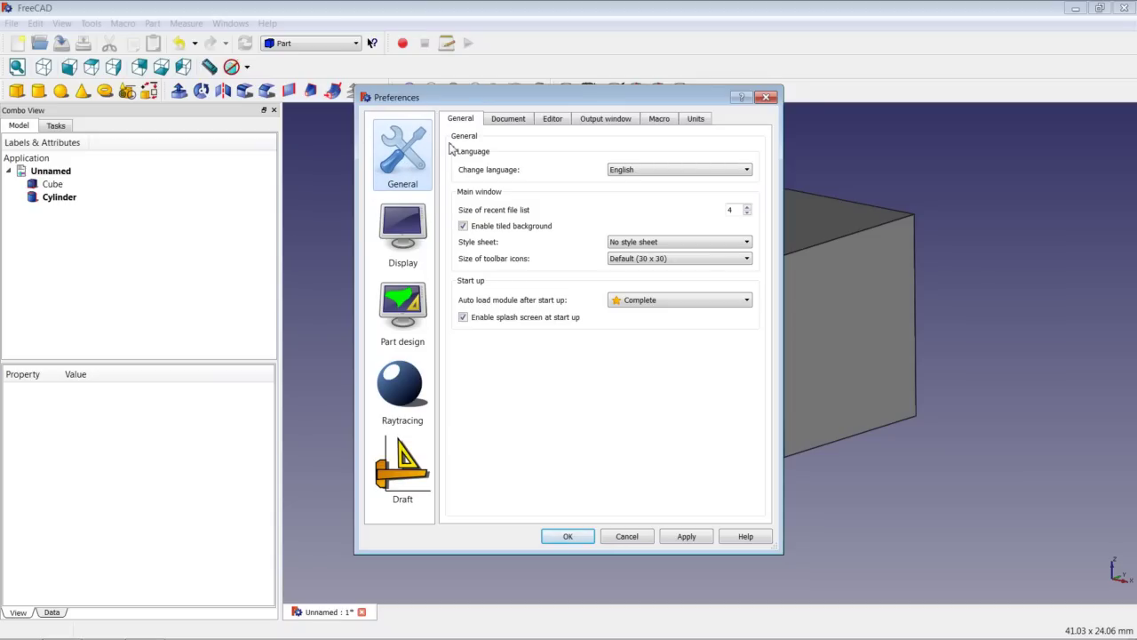
click(698, 119)
click(711, 157)
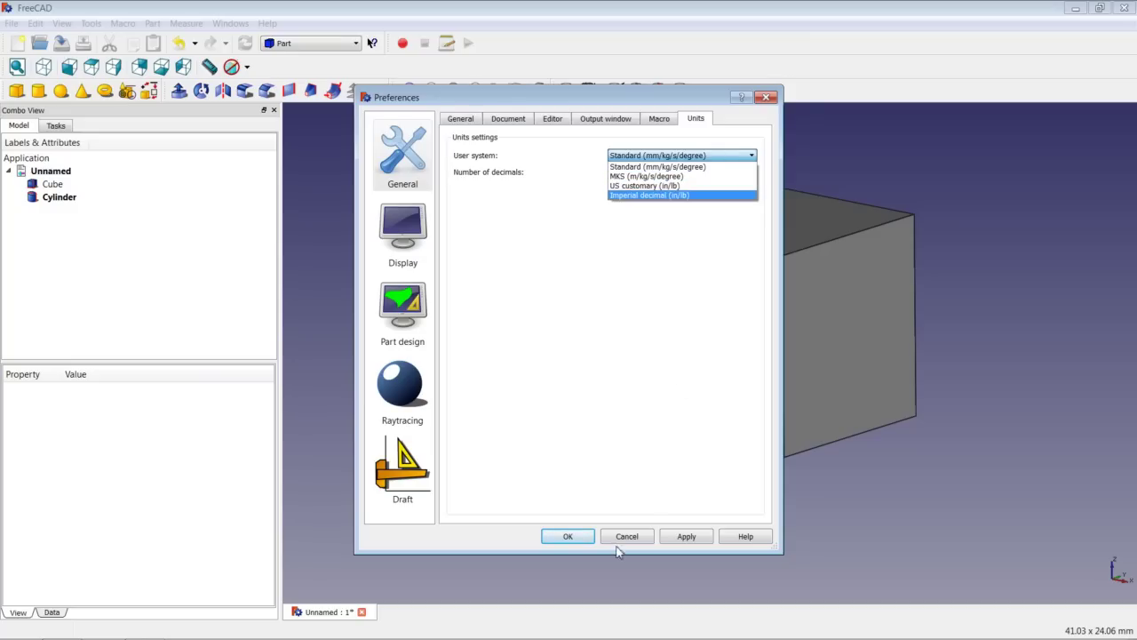
click(706, 168)
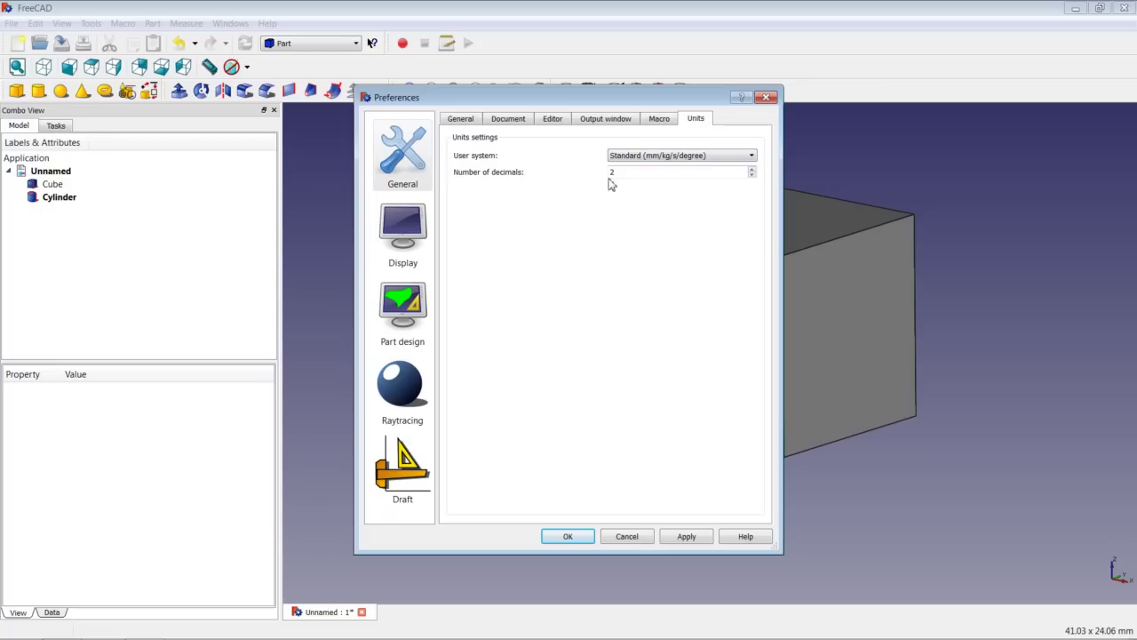
click(627, 536)
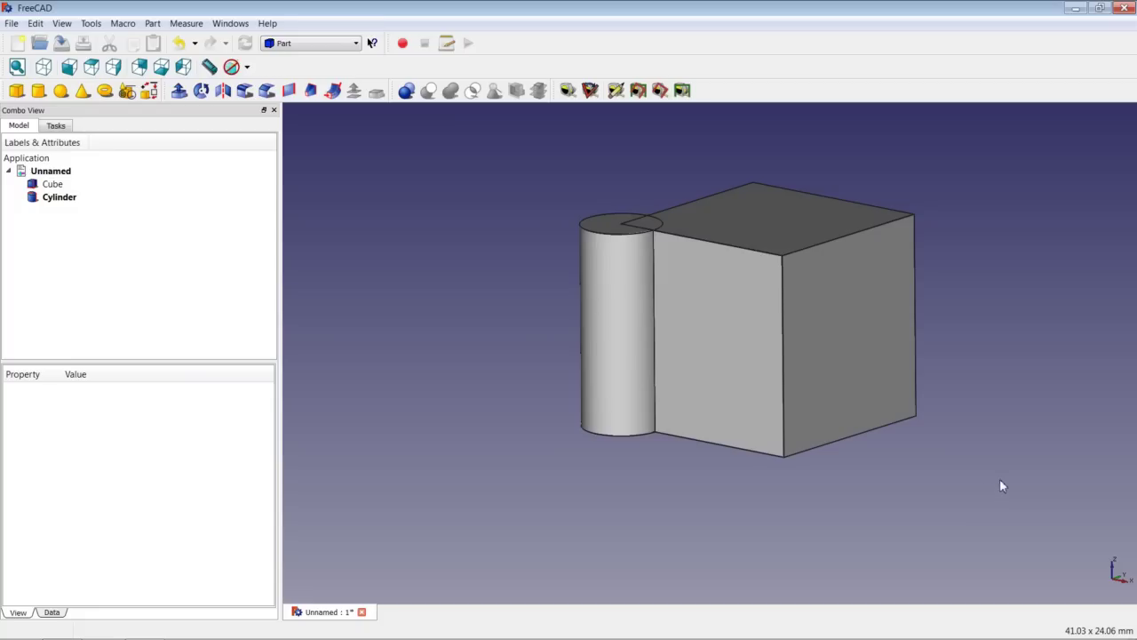
Close the cube and cylinder document and open the recent file T01_Turners_Cube.
click(361, 612)
click(568, 341)
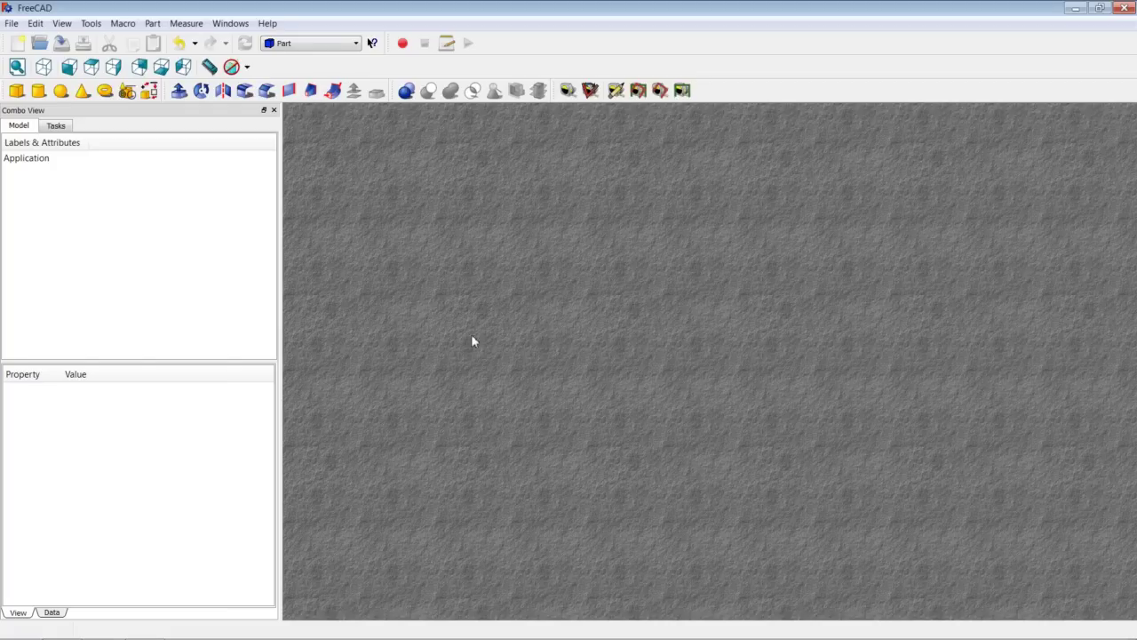
click(11, 23)
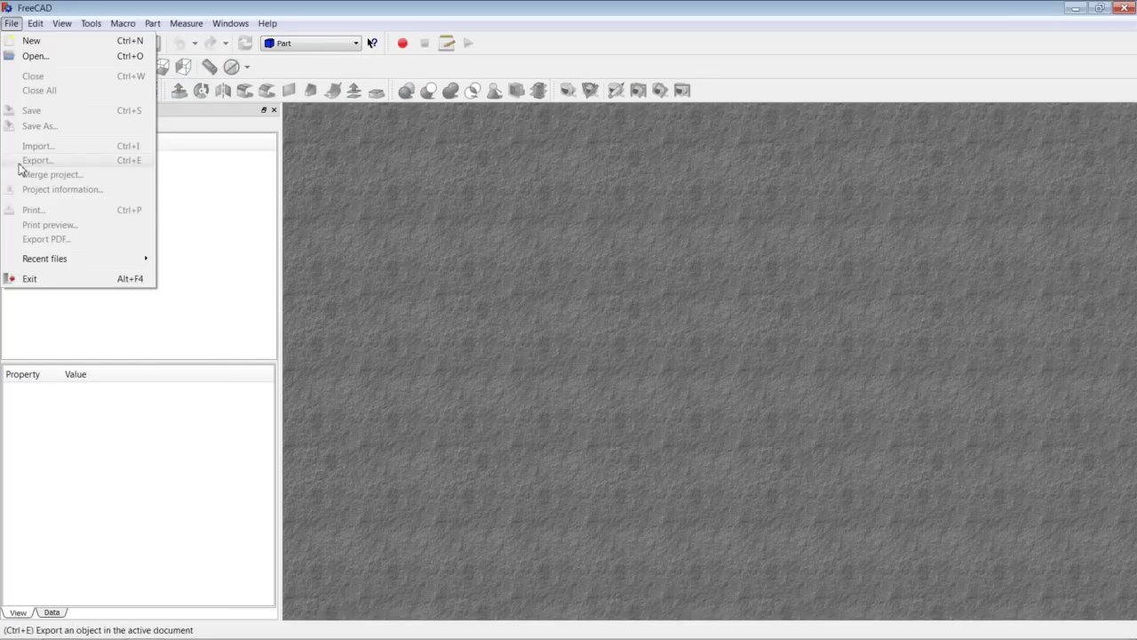
mouse_move(78, 262)
click(206, 261)
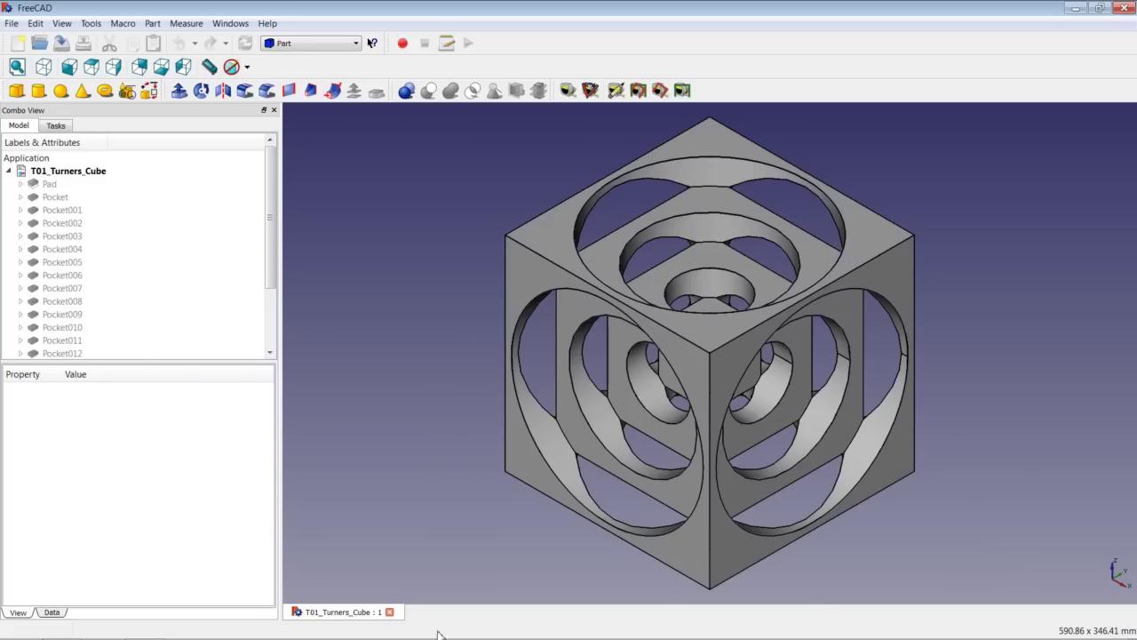
Replace the T01_Turners_Cube document with a new empty one and switch to the Part Design workbench with the model tree shown.
click(389, 612)
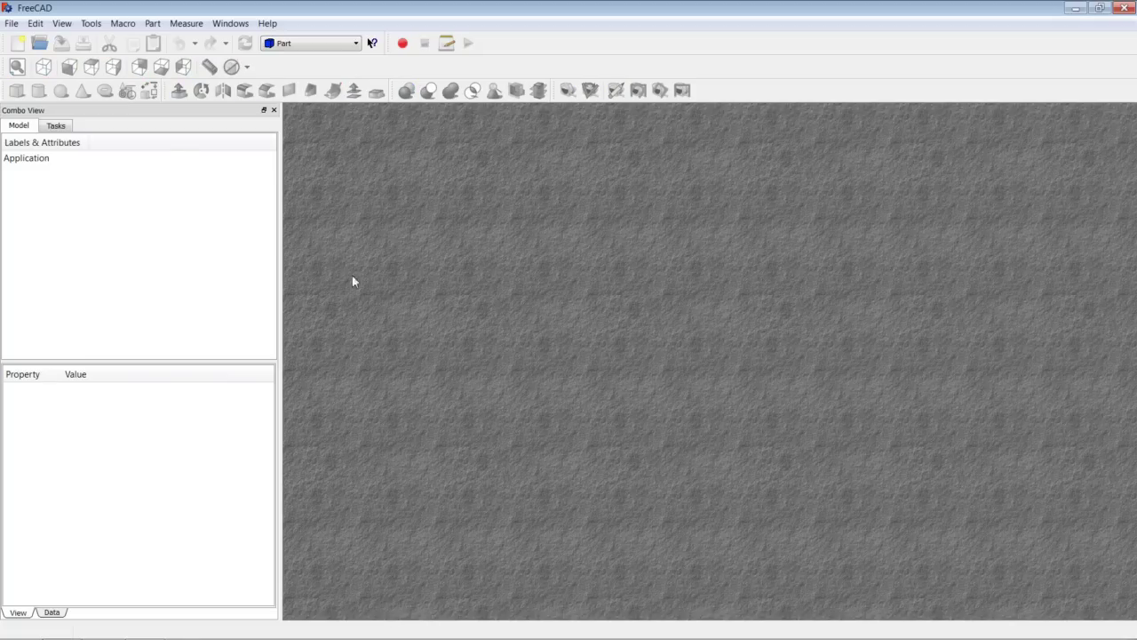
click(18, 42)
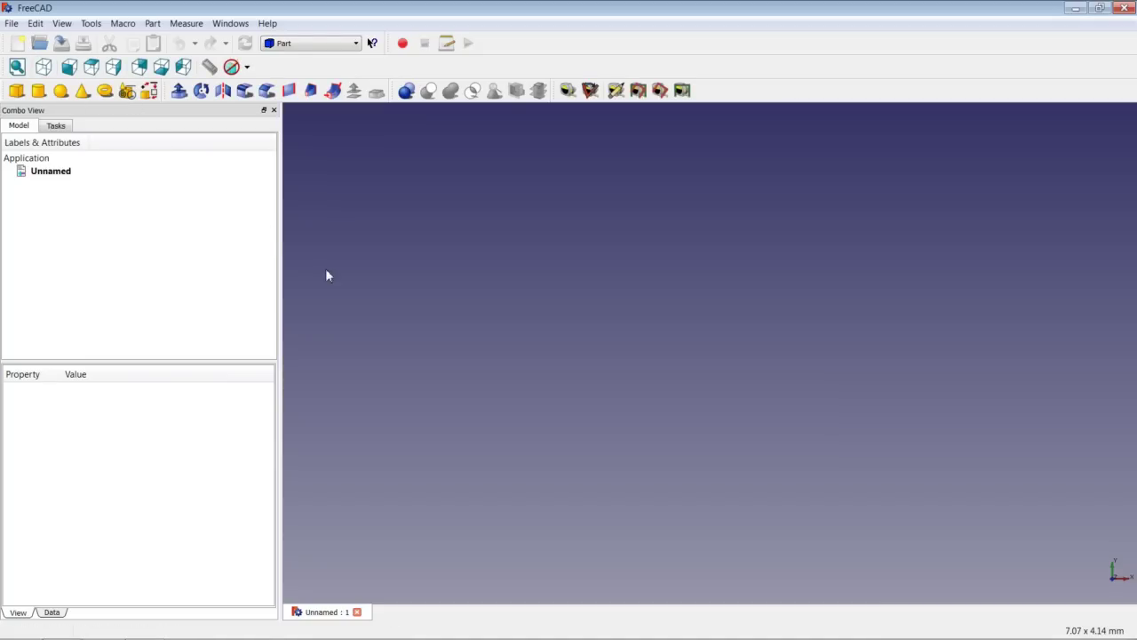
click(315, 46)
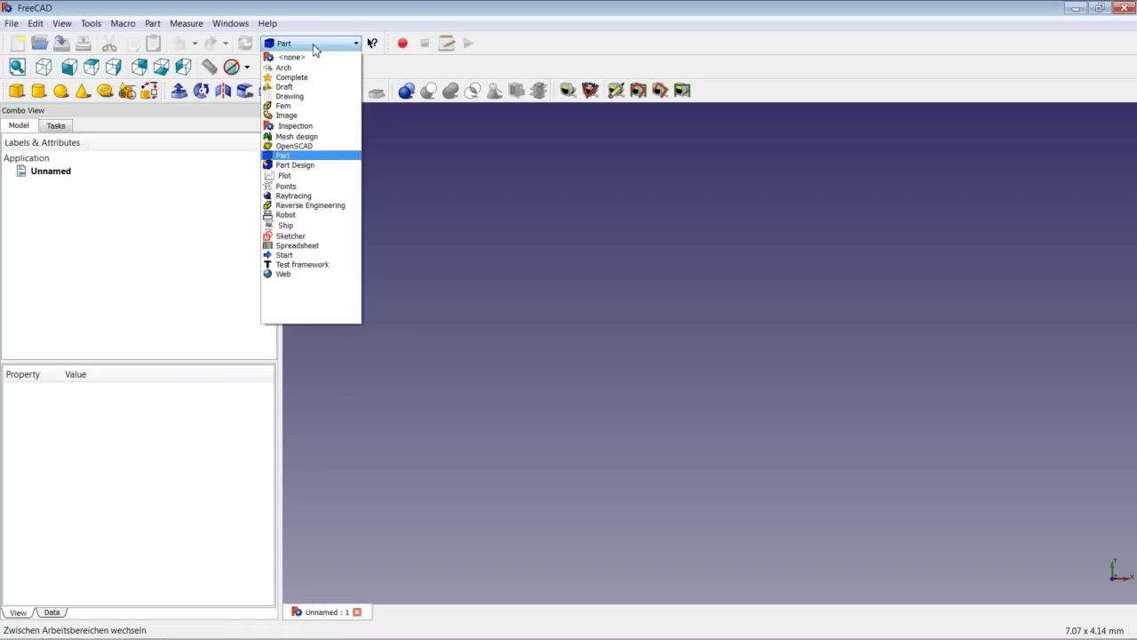
click(315, 167)
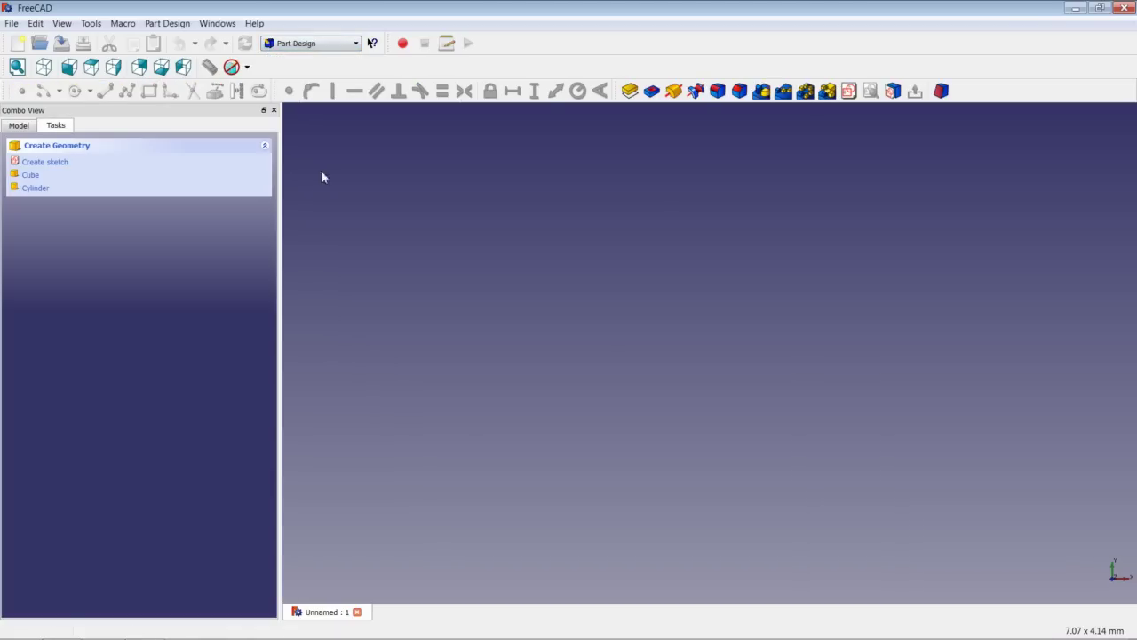
click(20, 126)
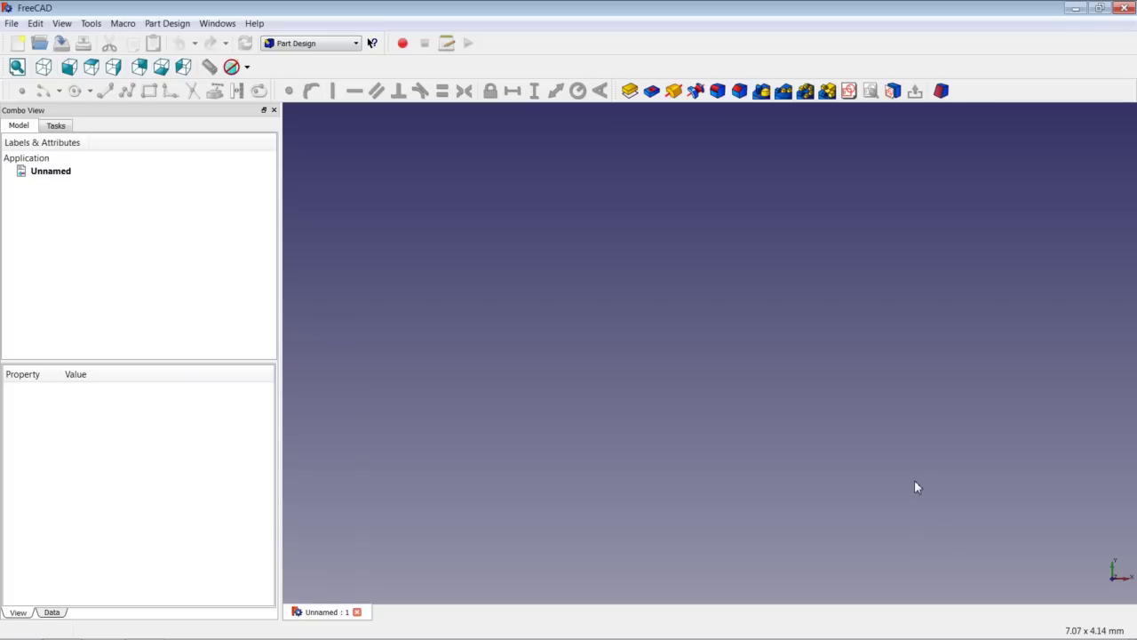
click(328, 45)
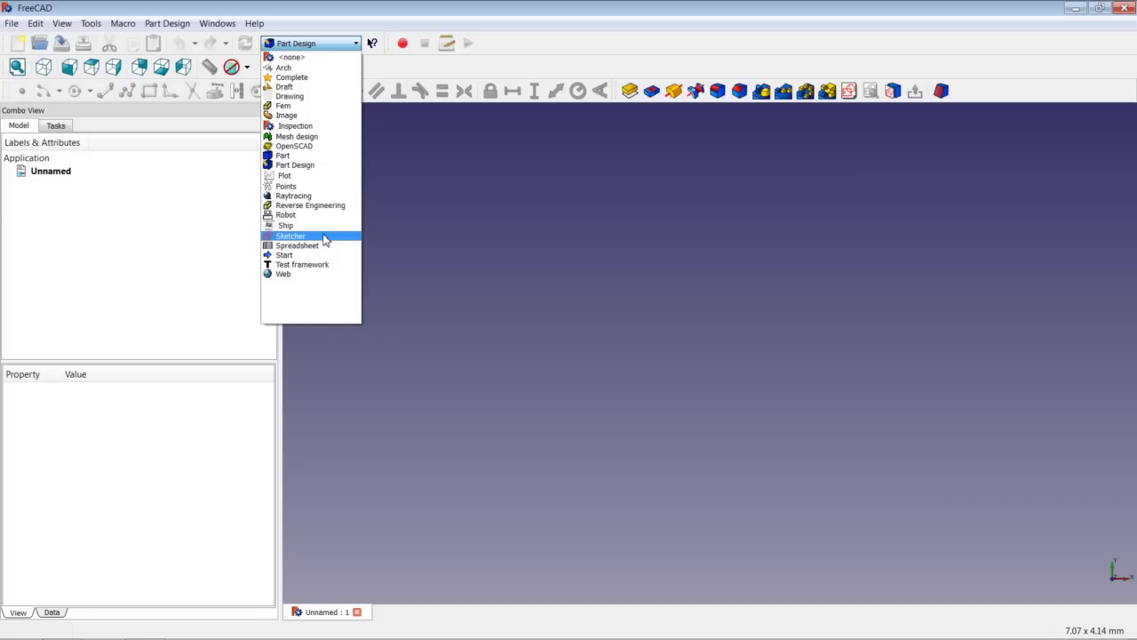
click(417, 168)
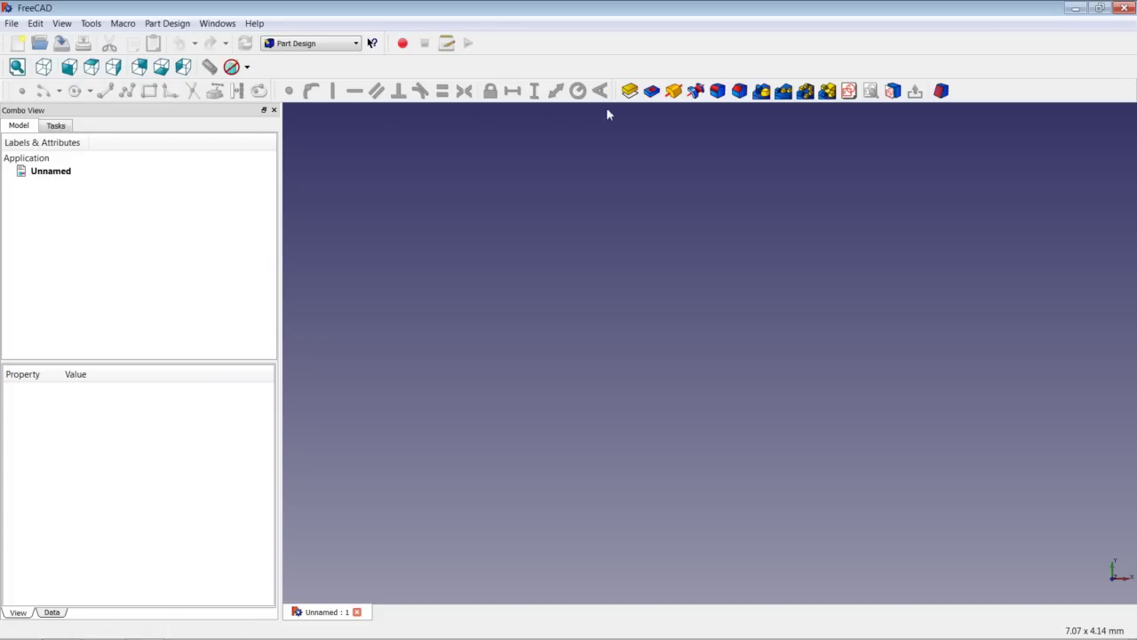
Create a sketch on the XY plane and draw a rectangle about 68 mm wide around the origin.
click(849, 91)
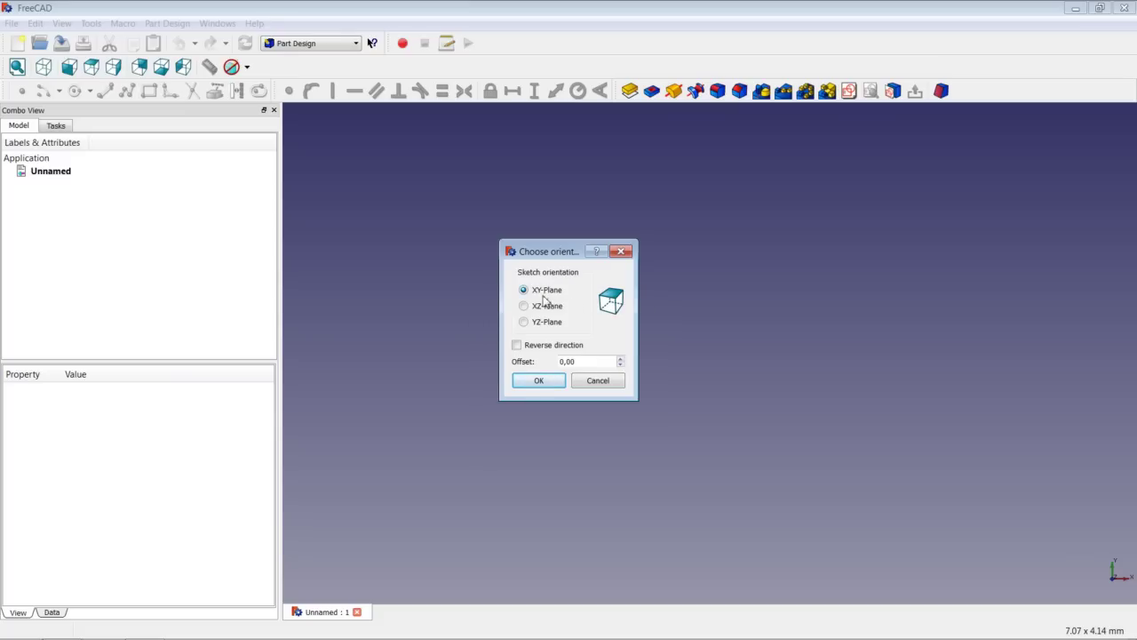
click(541, 381)
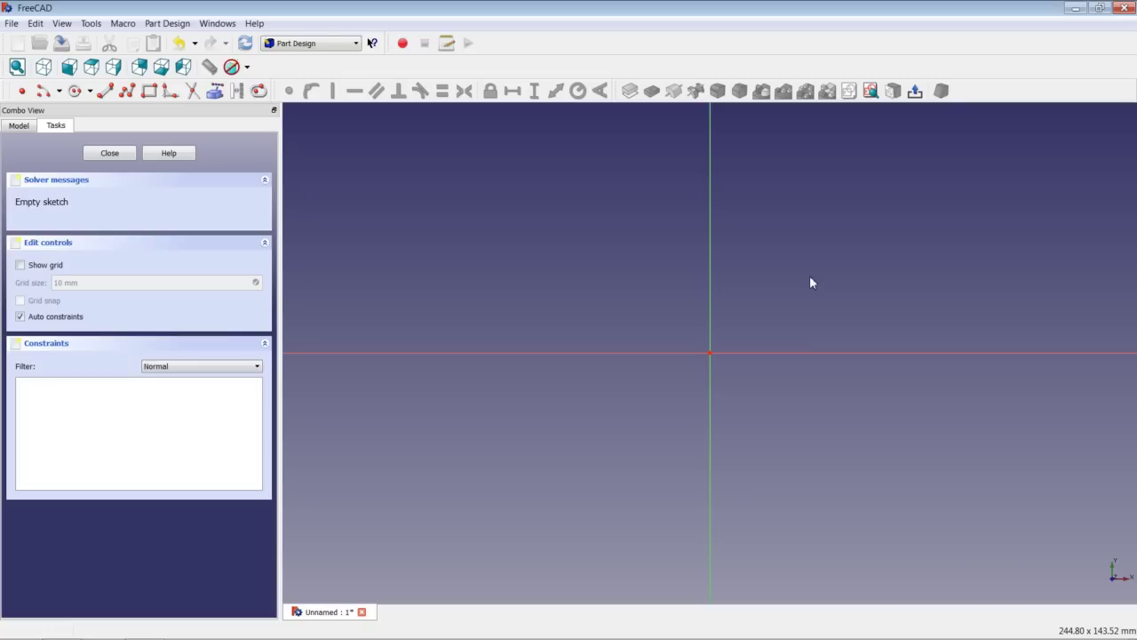
click(149, 91)
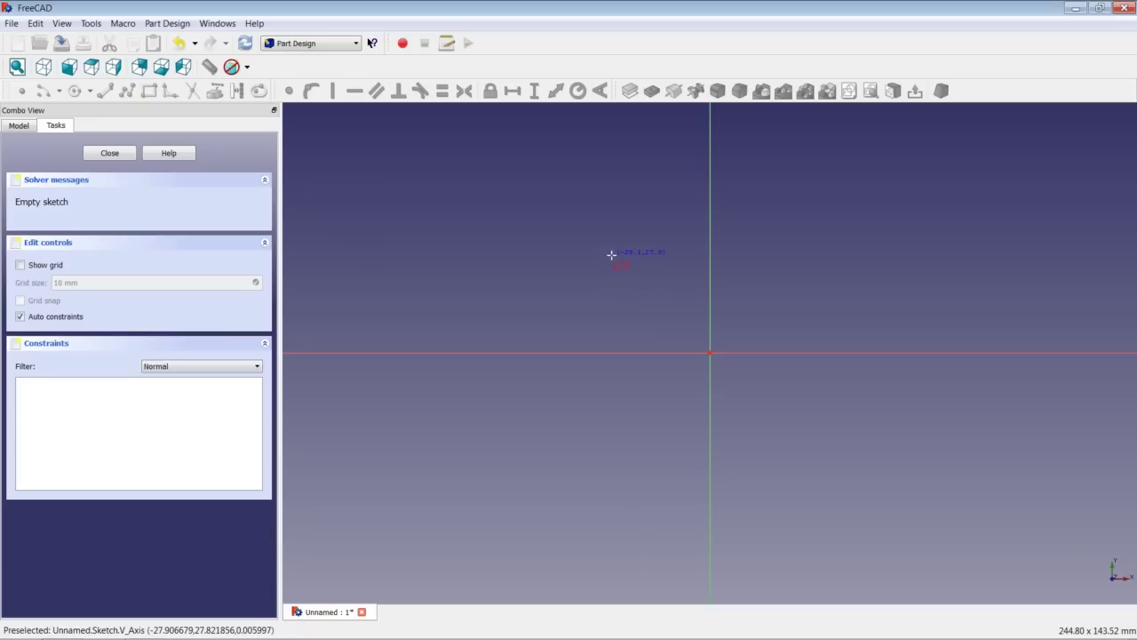
click(605, 253)
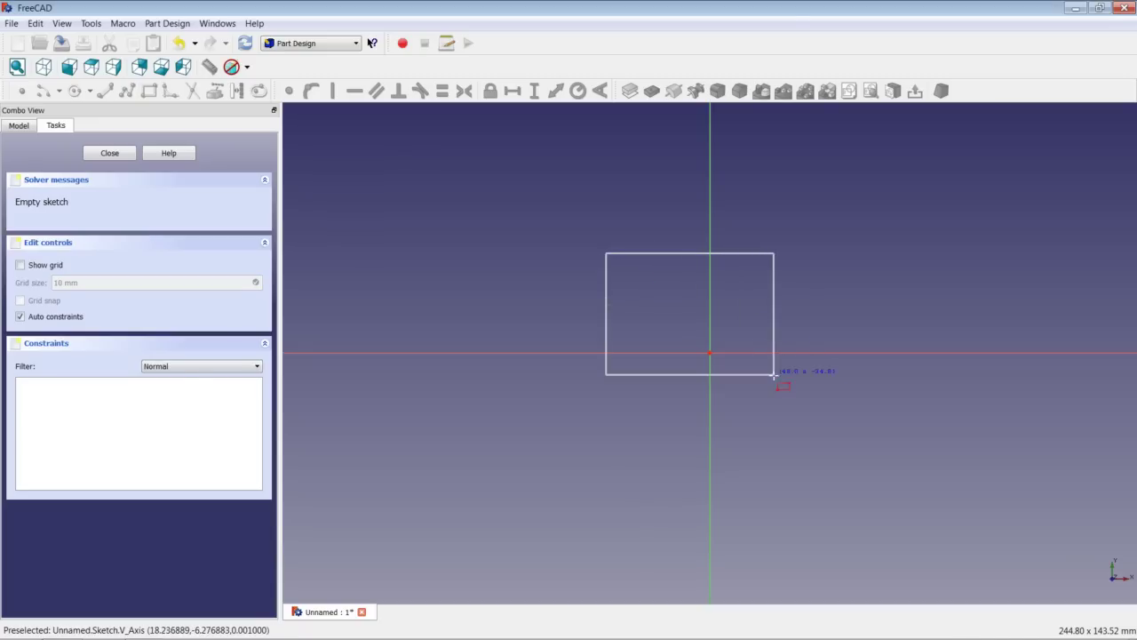
click(845, 484)
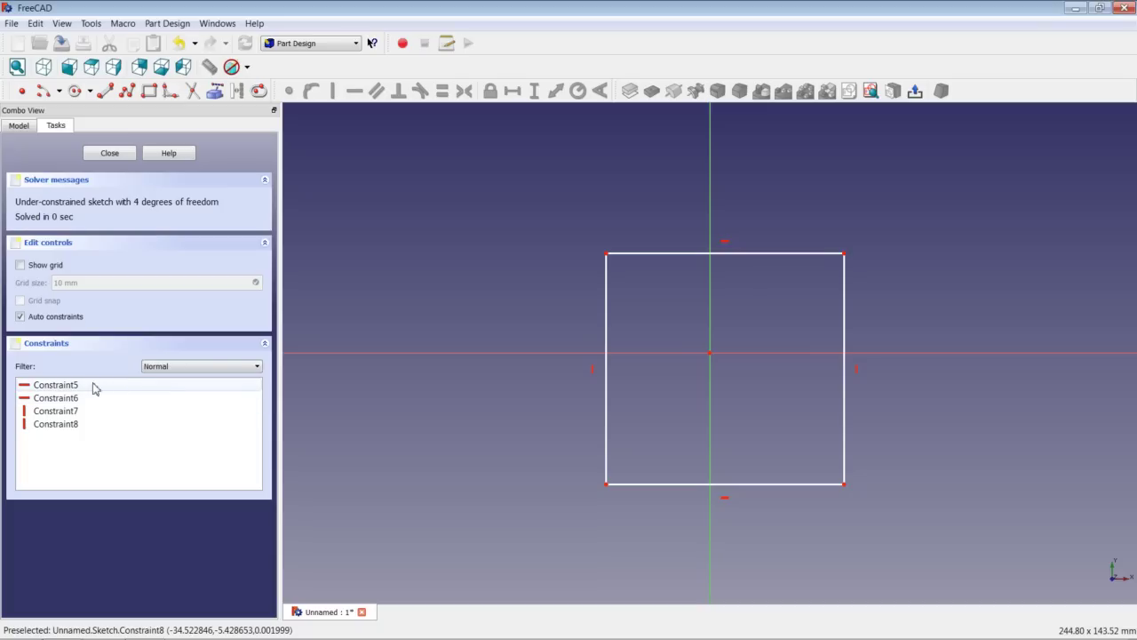
List all constraints while test-moving the rectangle's upper edge down and back up, and return the constraint filter to Normal.
click(176, 367)
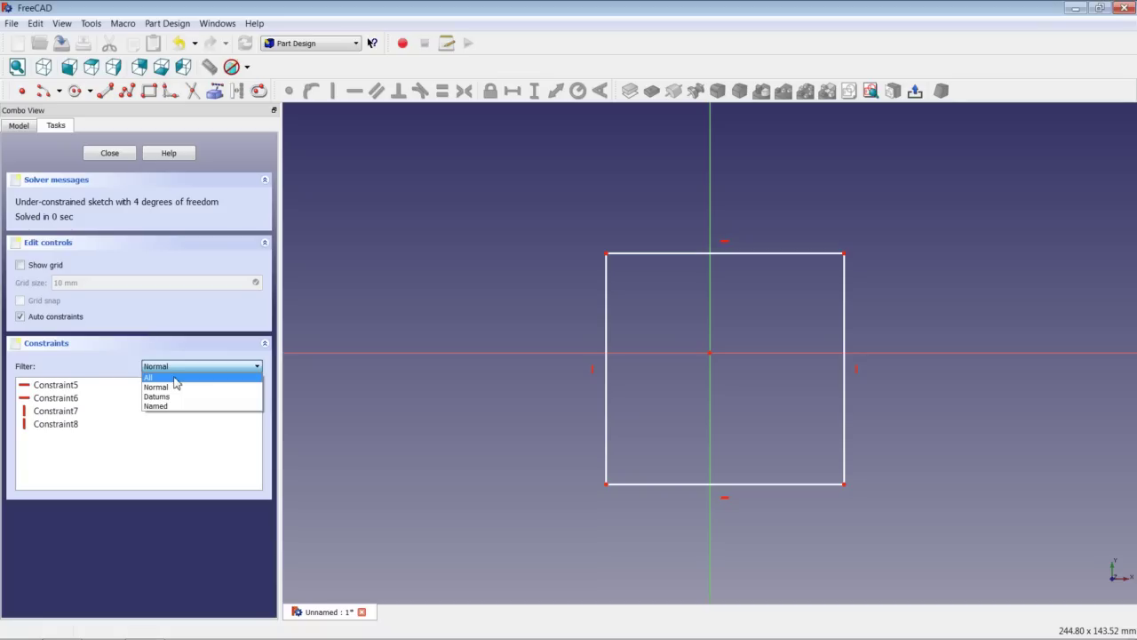
click(176, 380)
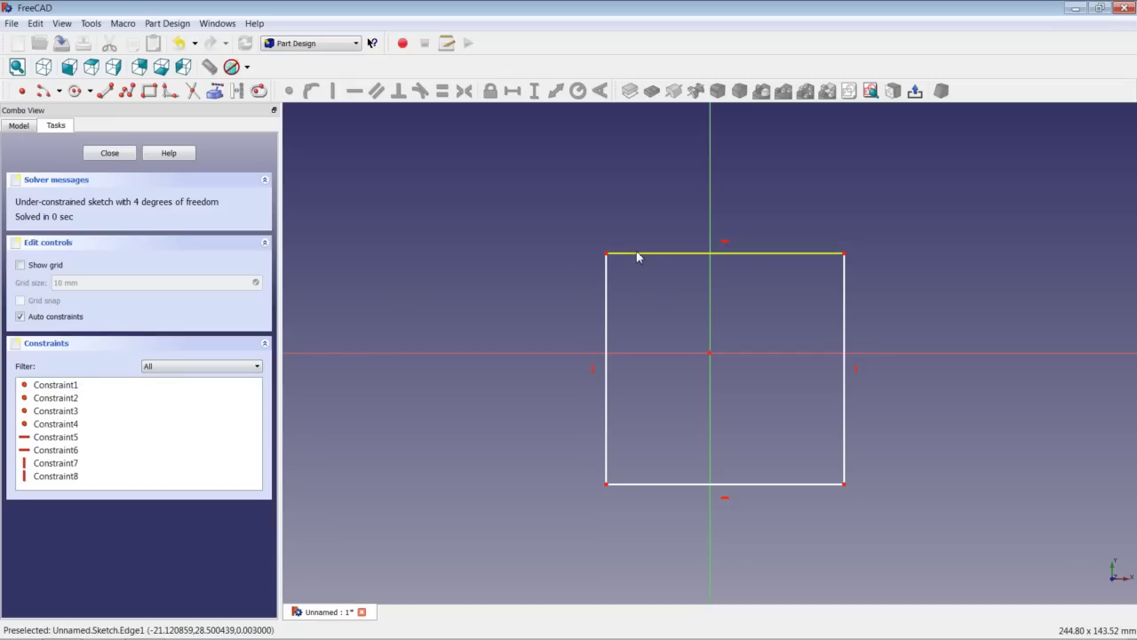
drag(637, 256, 635, 285)
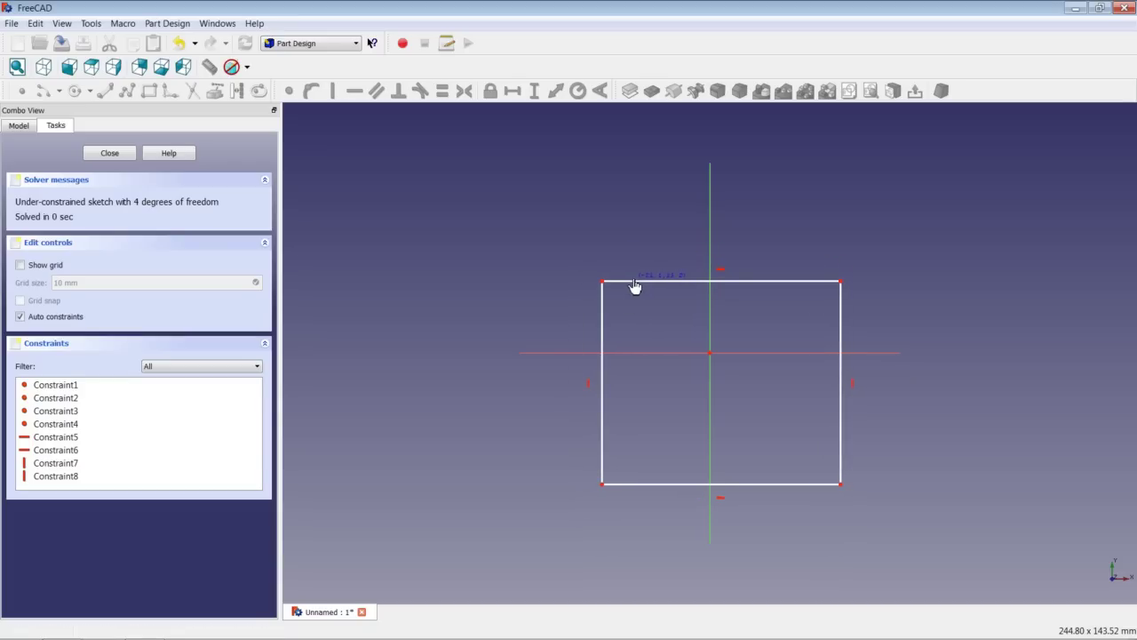
mouse_move(634, 285)
mouse_down()
mouse_move(632, 311)
mouse_move(607, 282)
mouse_move(632, 269)
mouse_move(603, 311)
mouse_move(627, 254)
mouse_move(622, 289)
mouse_move(622, 262)
mouse_up()
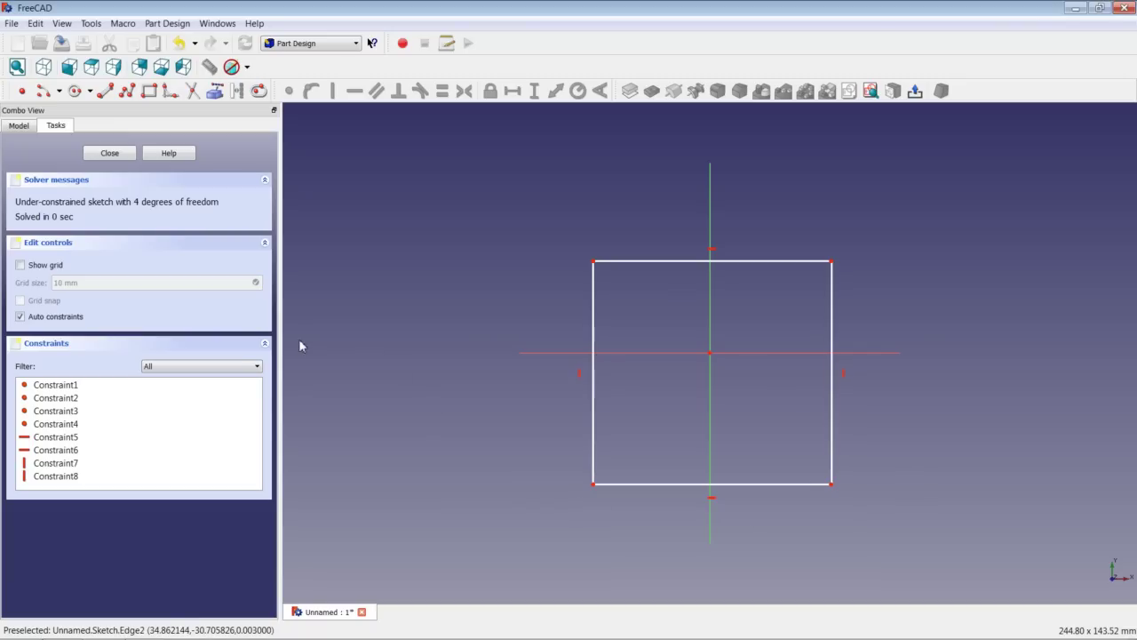
click(223, 367)
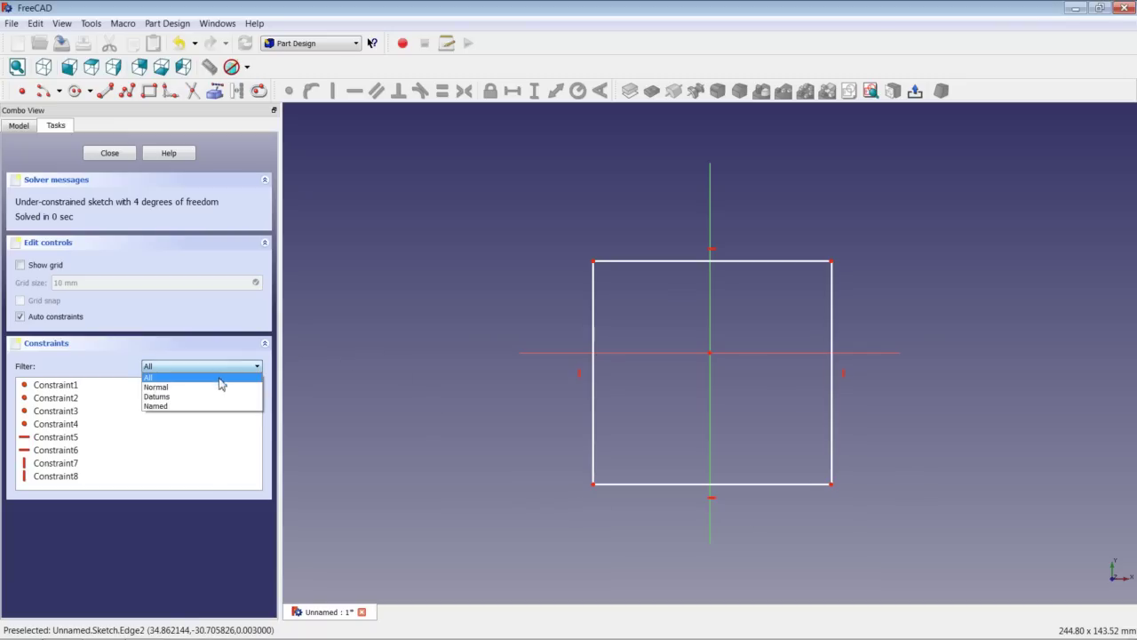
click(223, 387)
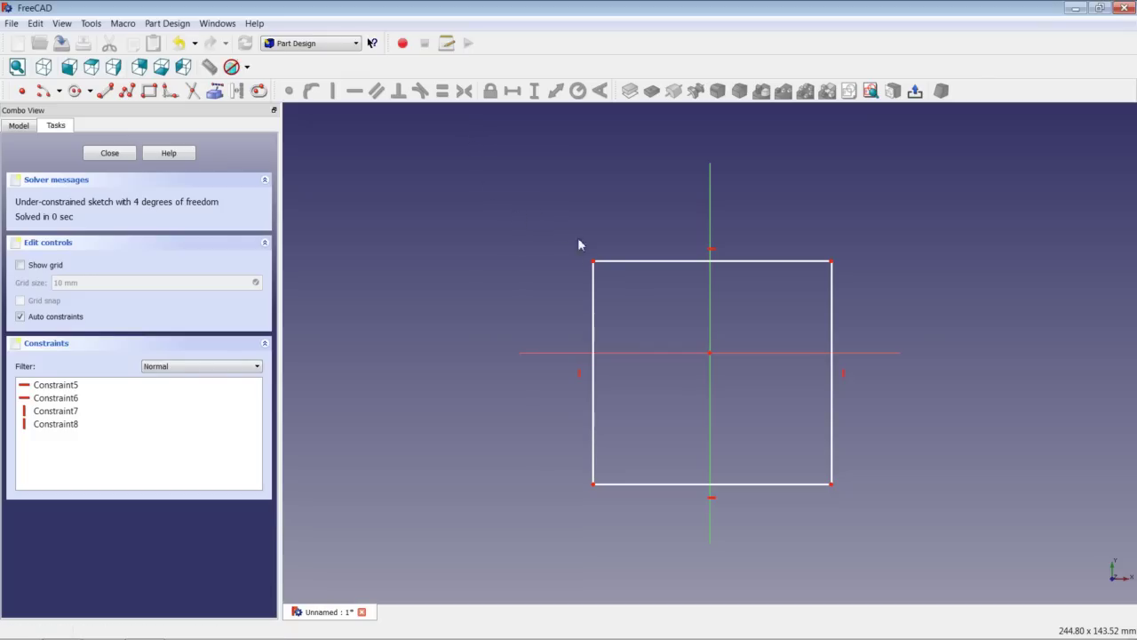
Constrain the two corners of the rectangle's left side symmetric about the horizontal axis, and test it by moving the upper edge.
click(594, 263)
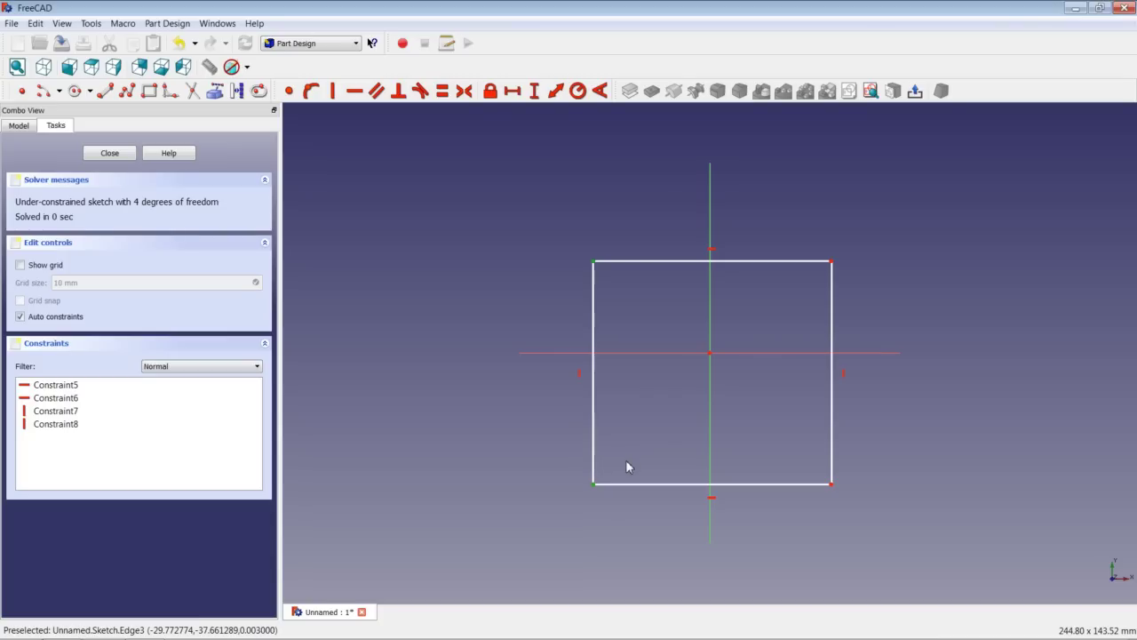
click(619, 354)
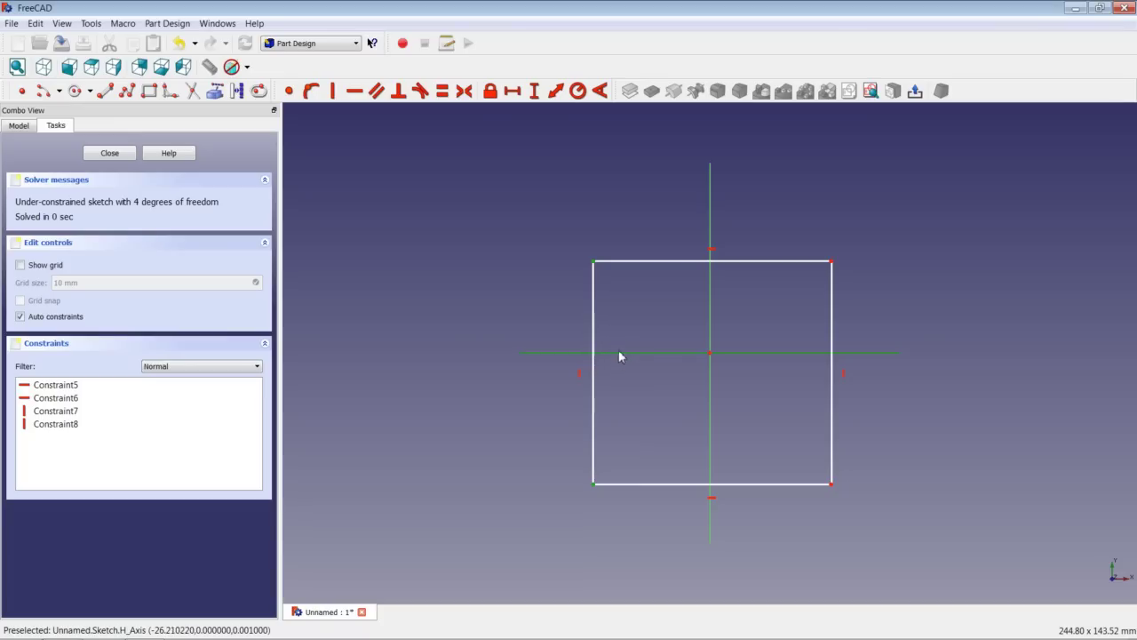
click(464, 91)
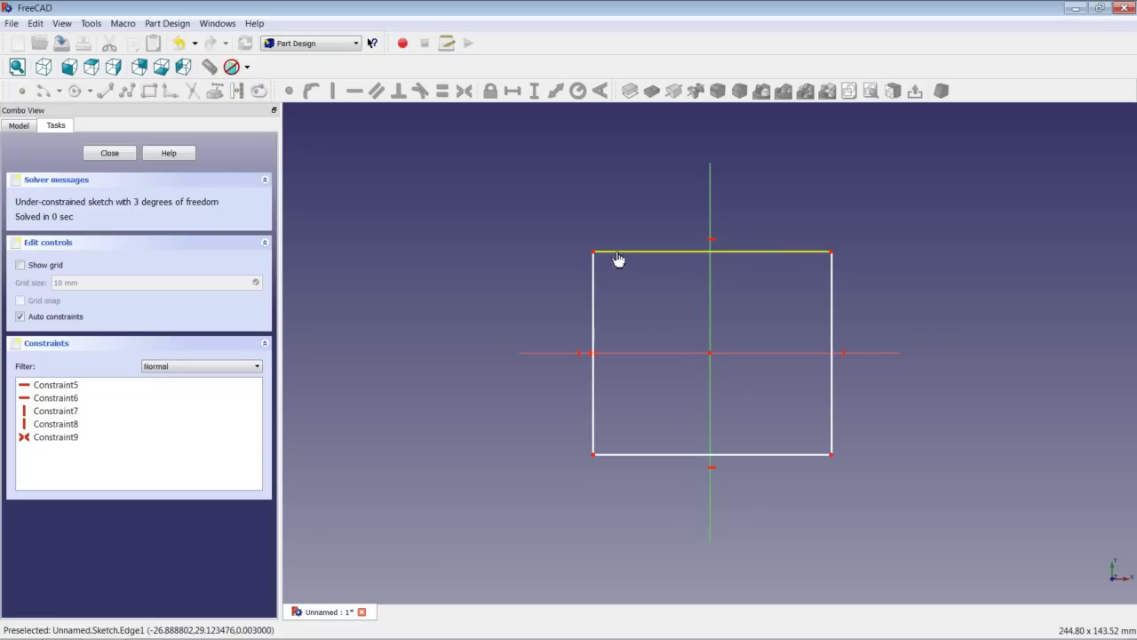
key(g)
key(l)
mouse_move(619, 259)
mouse_down()
mouse_move(622, 315)
mouse_move(623, 266)
mouse_move(563, 299)
mouse_move(614, 287)
mouse_move(647, 317)
mouse_move(600, 305)
mouse_move(628, 325)
mouse_move(619, 277)
mouse_move(611, 295)
mouse_up()
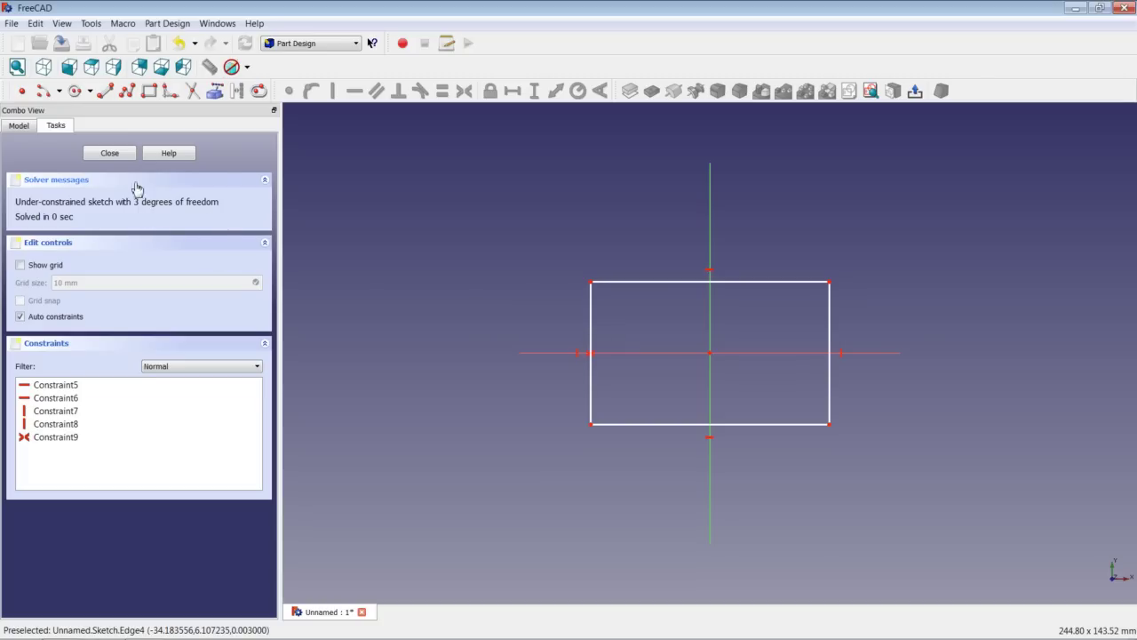
Constrain the rectangle's two upper corners symmetric about the vertical axis.
click(592, 284)
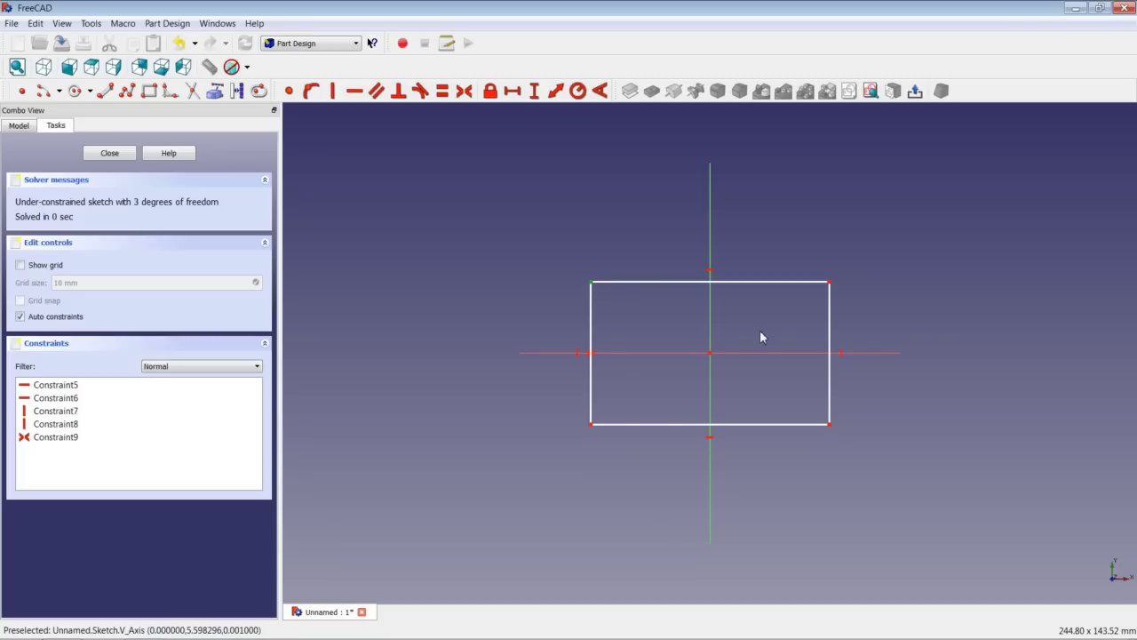
click(830, 283)
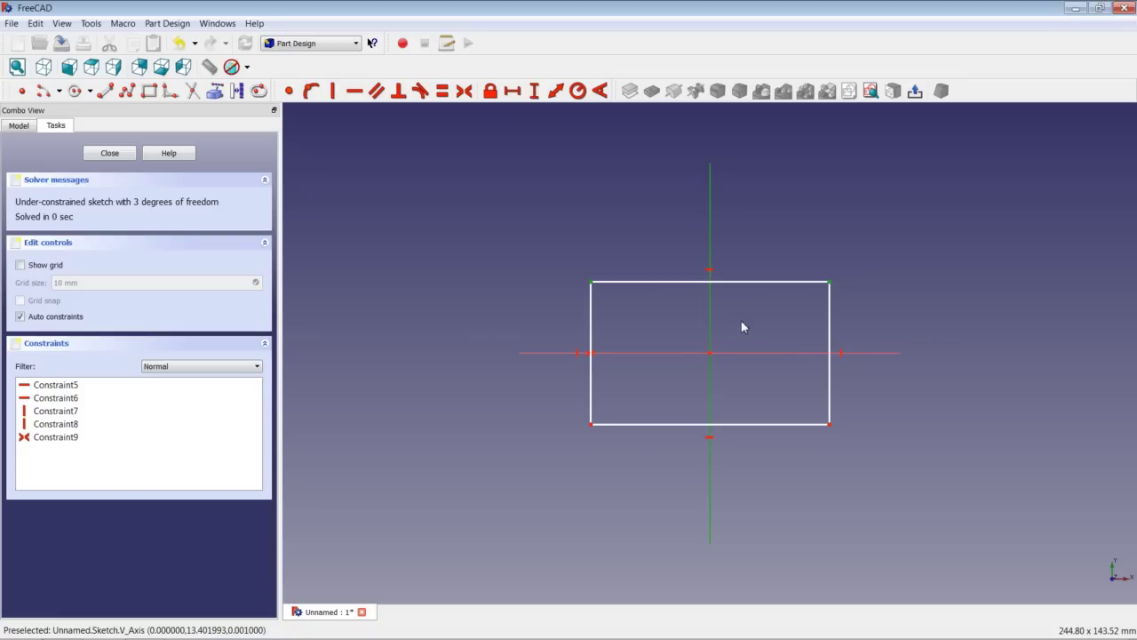
click(463, 92)
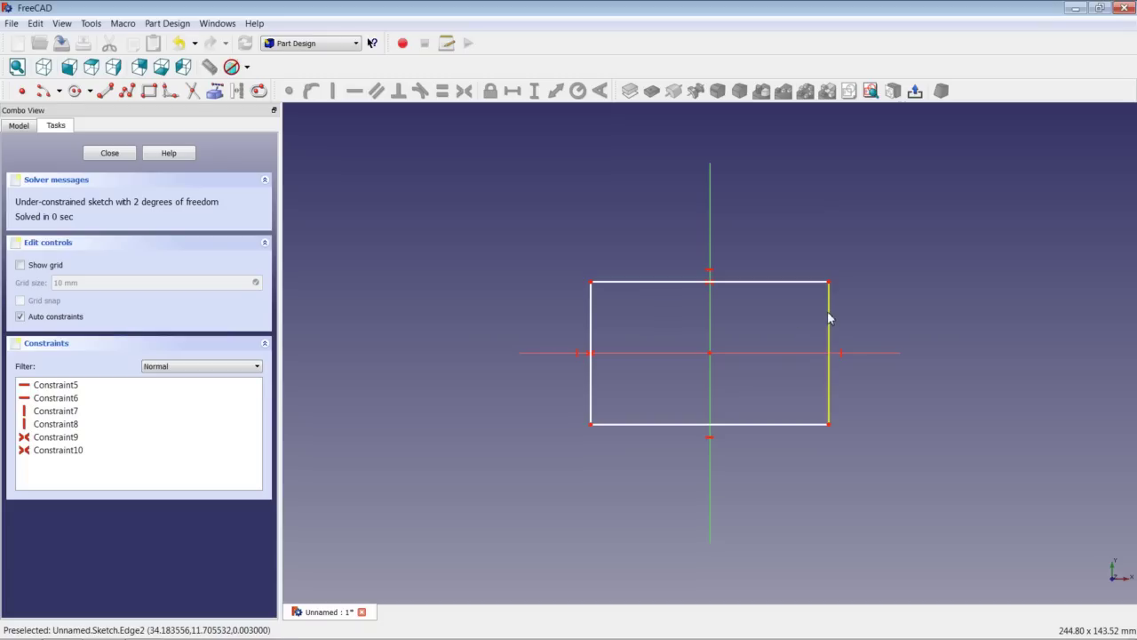
Try an equal-length constraint between the rectangle's left and right sides, and undo it.
click(592, 322)
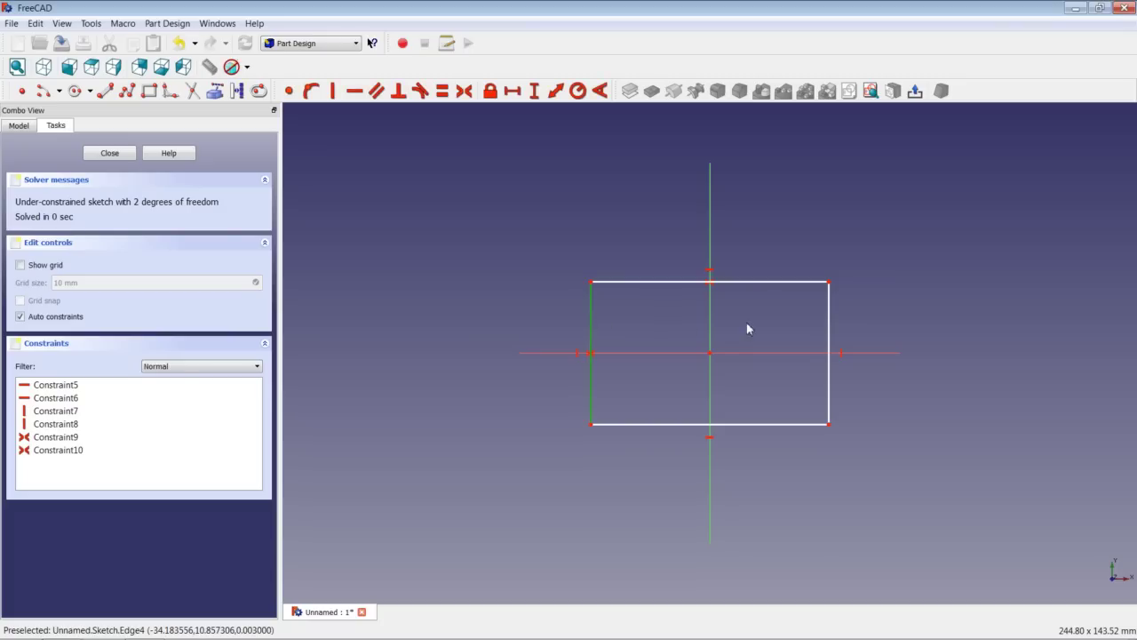
click(829, 324)
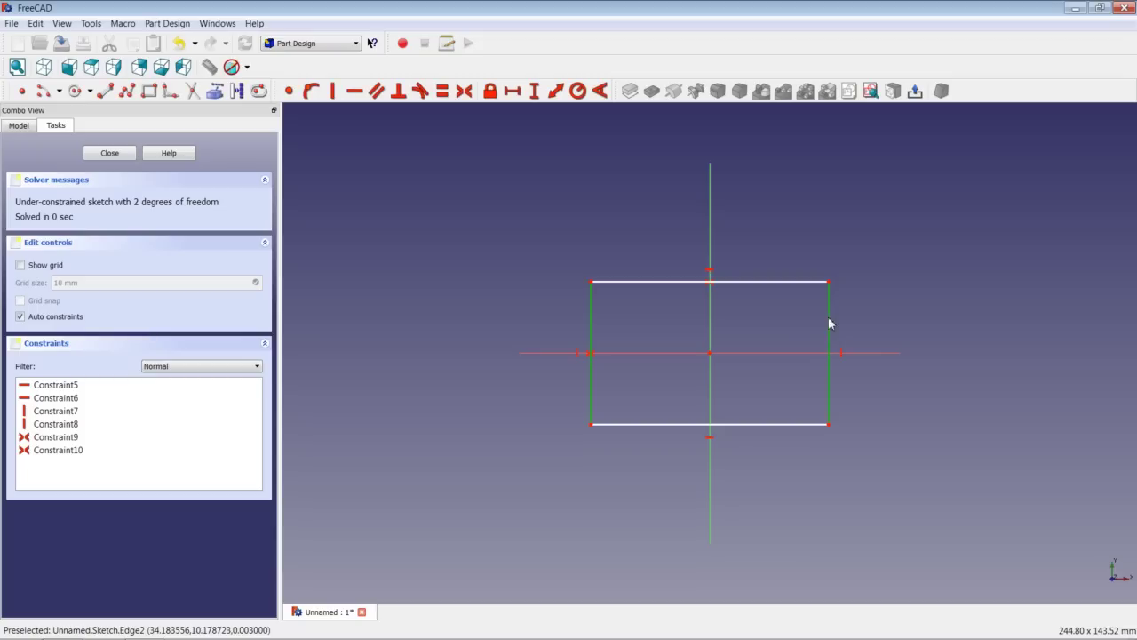
click(441, 91)
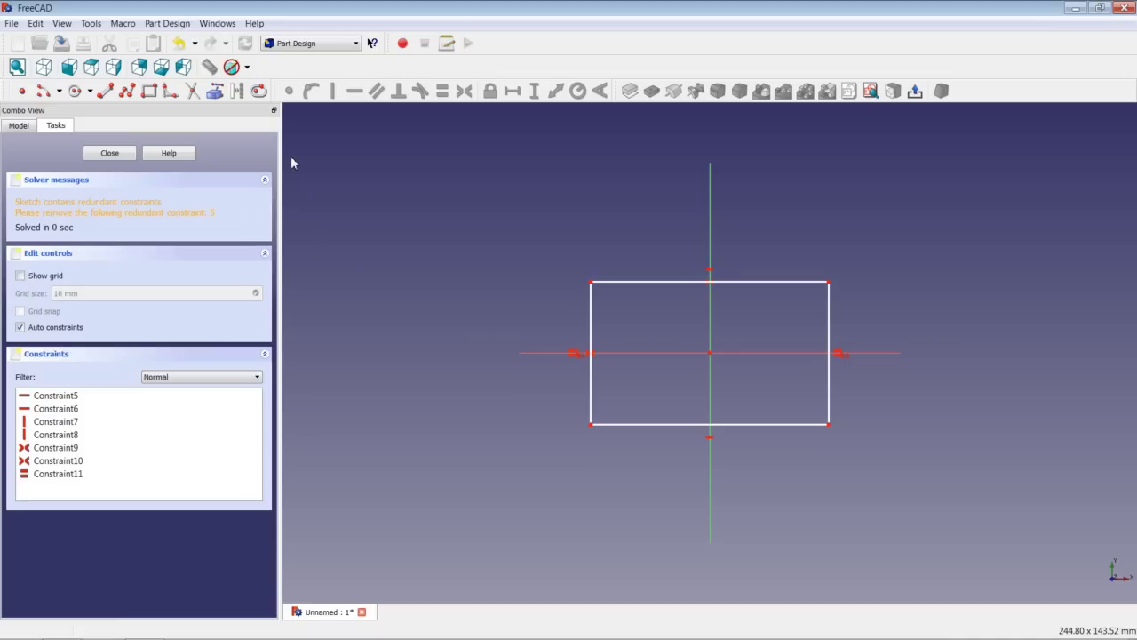
click(182, 45)
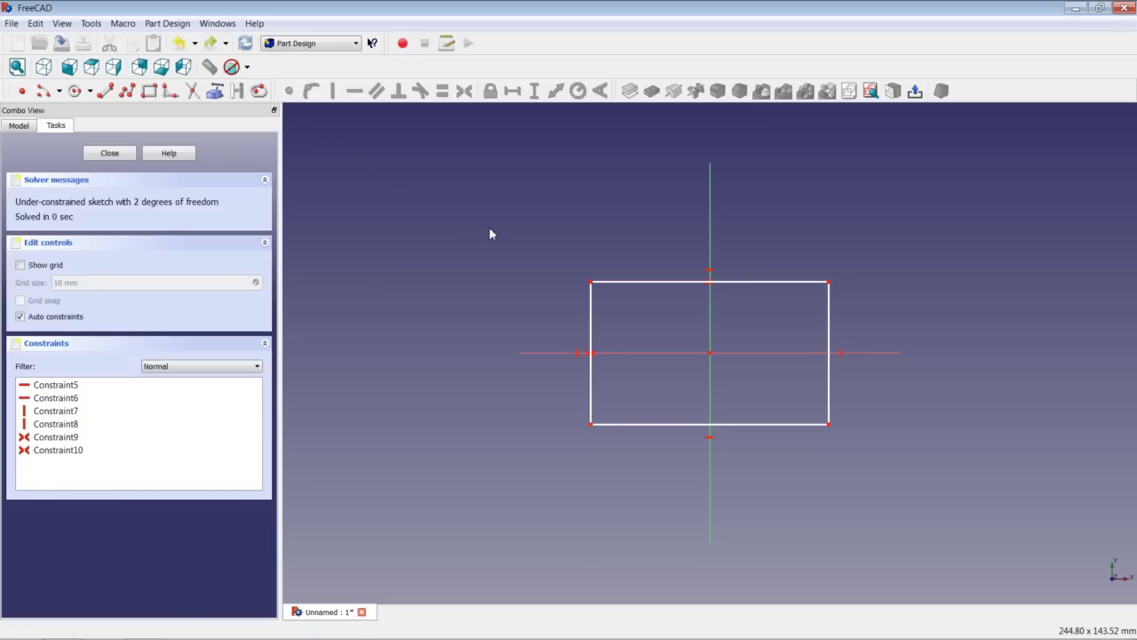
Add a horizontal distance constraint of 200 mm to the rectangle's upper edge and reopen it to check the value.
click(674, 283)
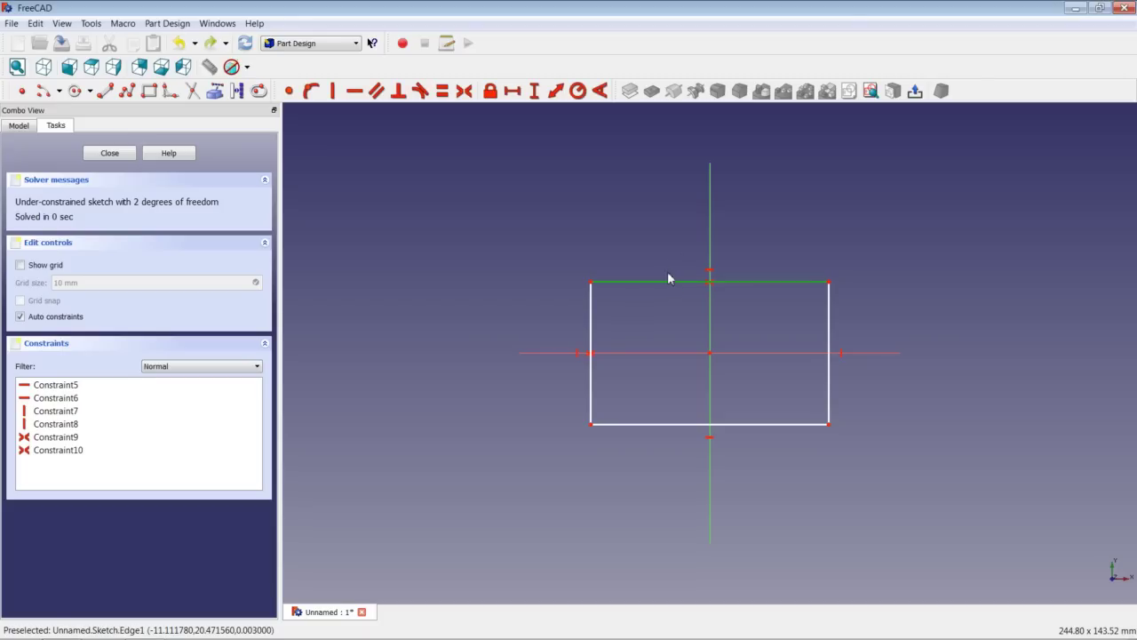
click(513, 91)
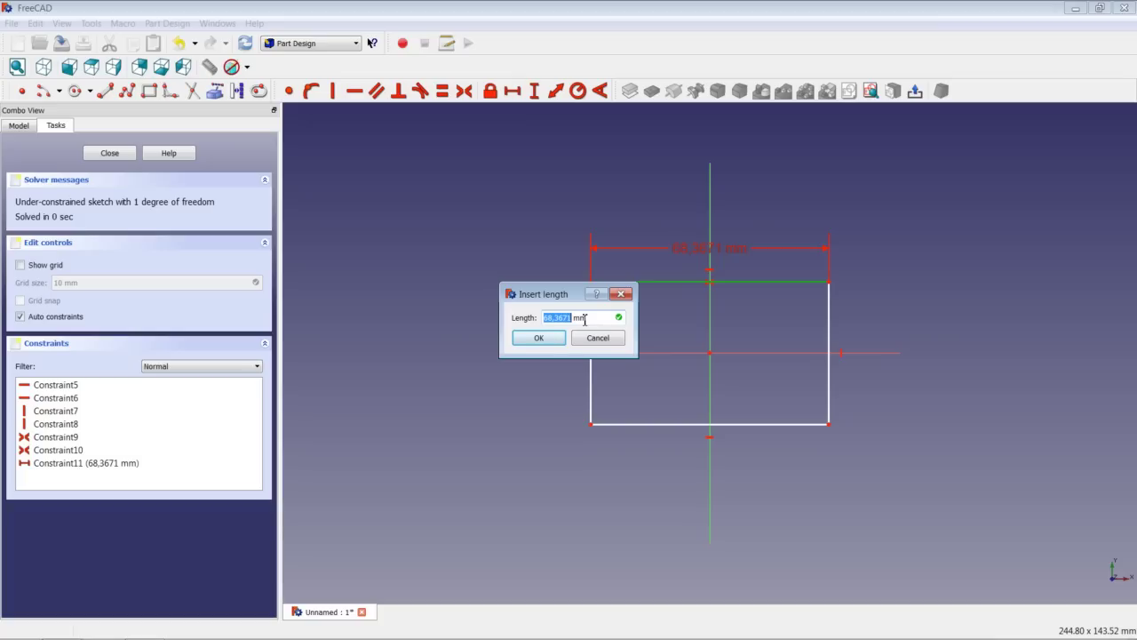
text(200)
click(556, 341)
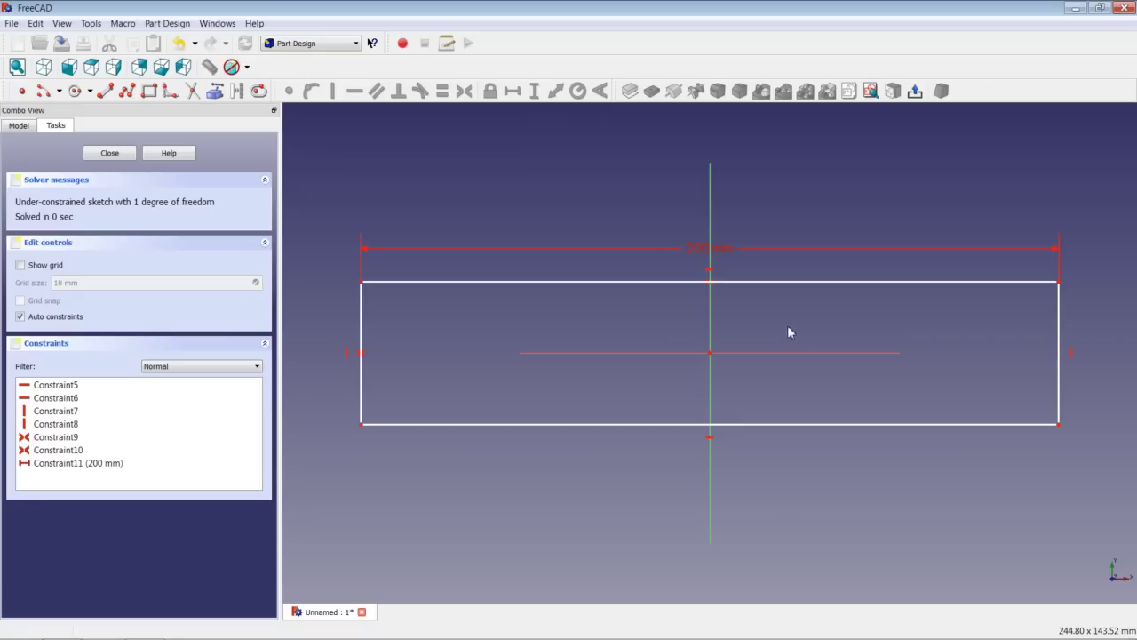
double_click(698, 252)
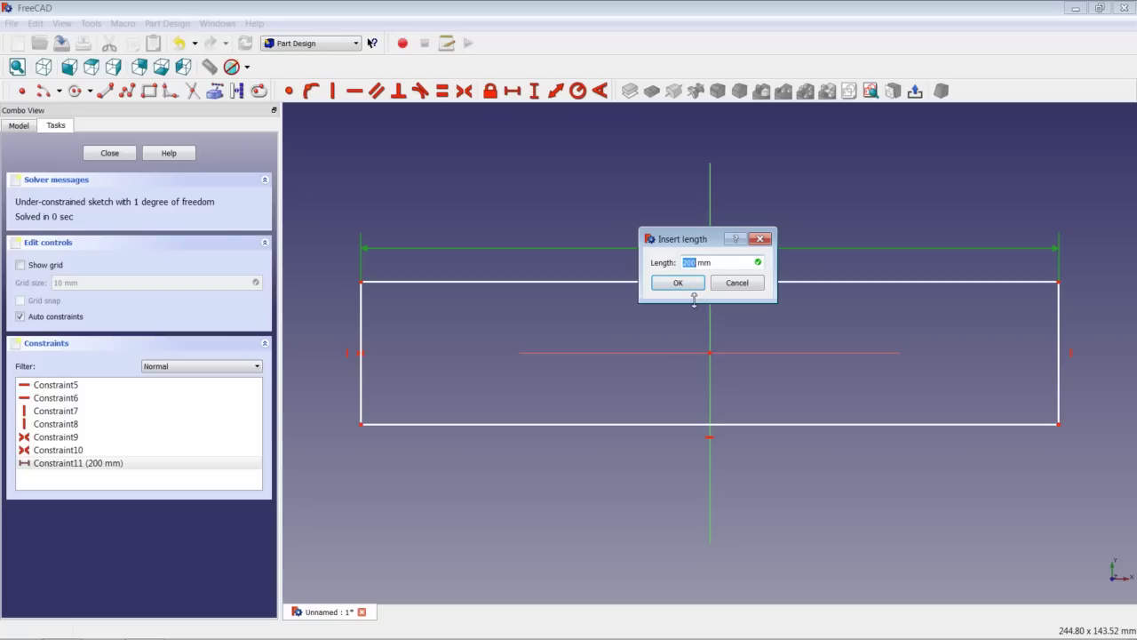
click(682, 283)
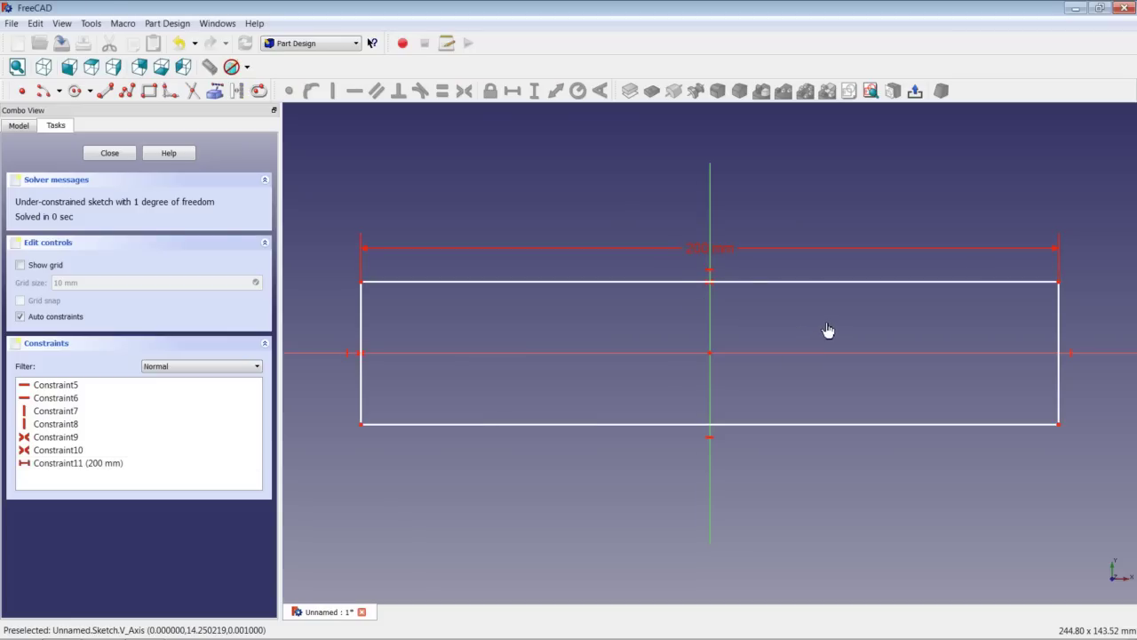
Constrain the rectangle's upper edge and right side to equal length to make it a square.
scroll(812, 329, down, 4)
scroll(904, 338, up, 1)
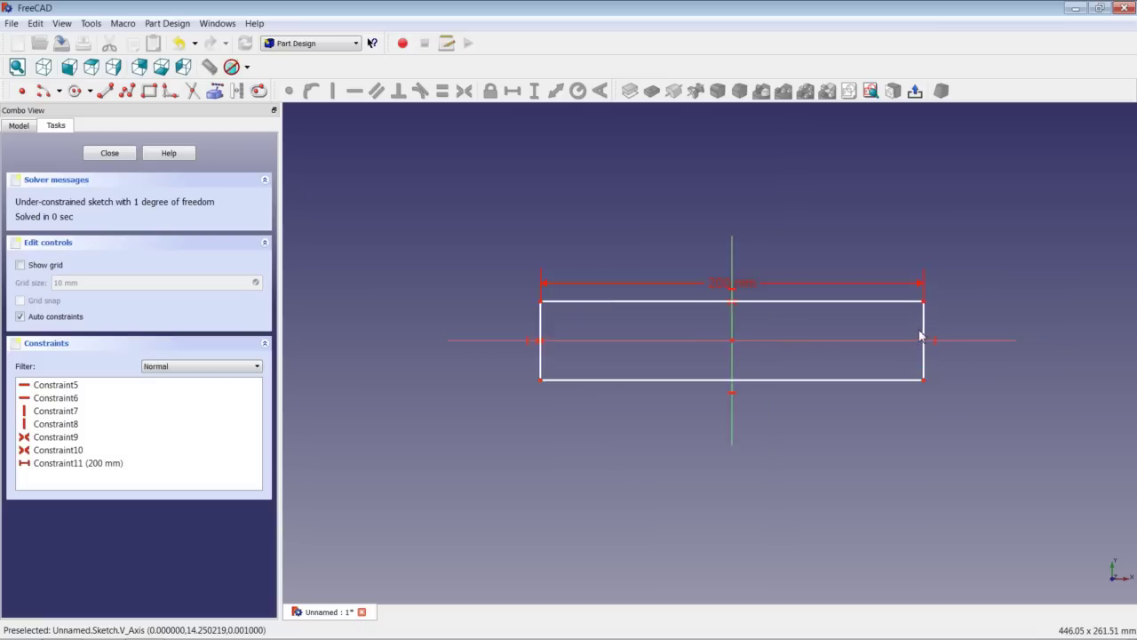
scroll(915, 337, up, 1)
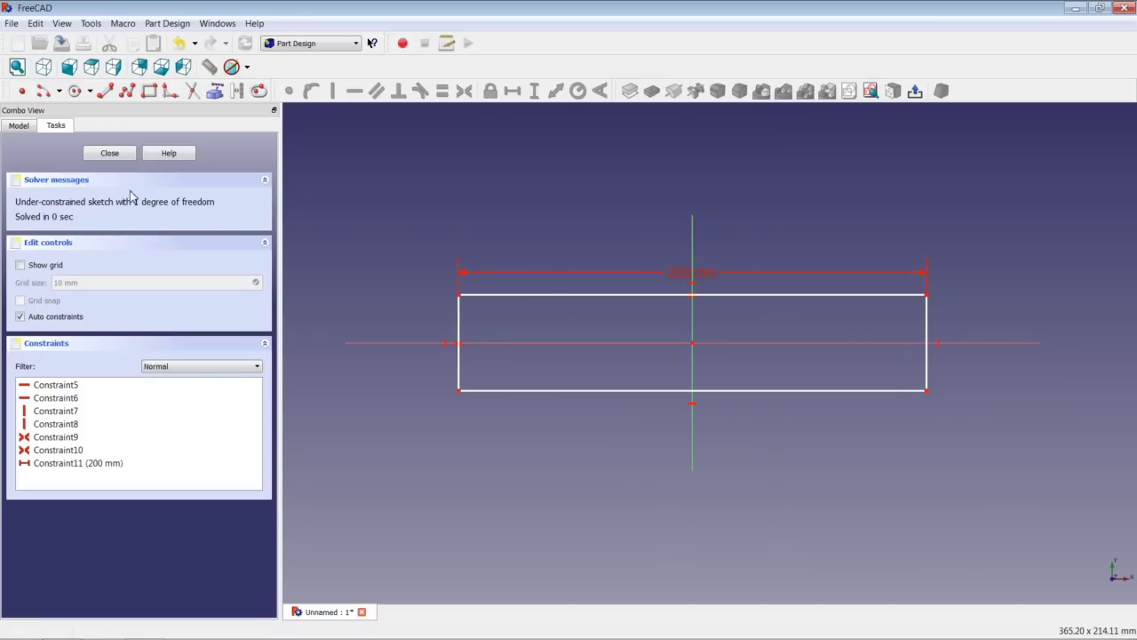
click(928, 323)
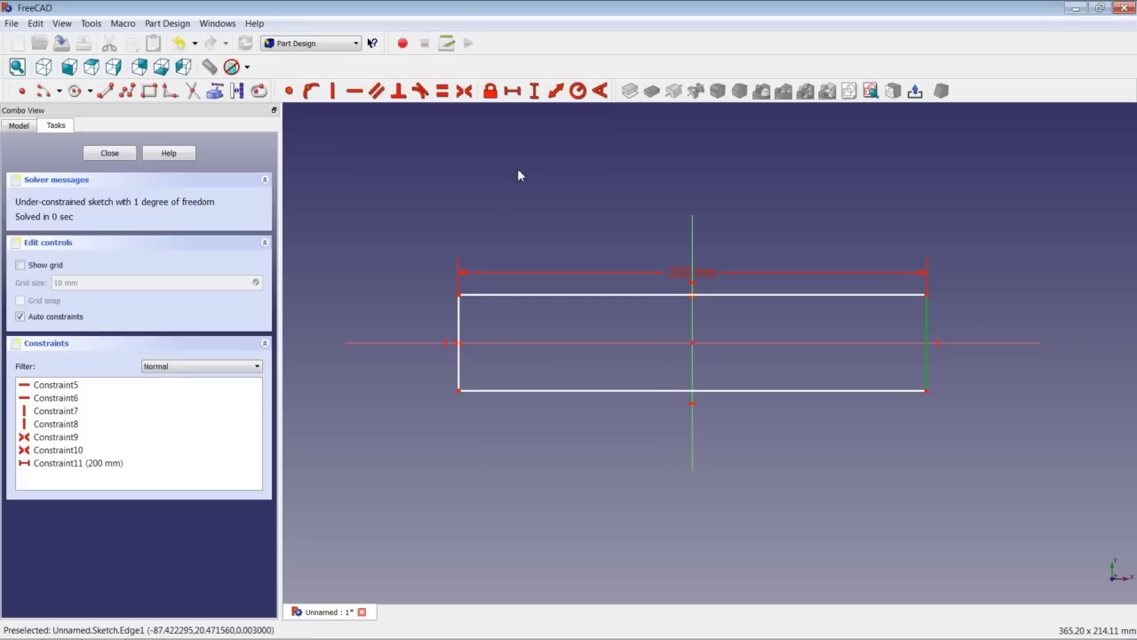
click(811, 192)
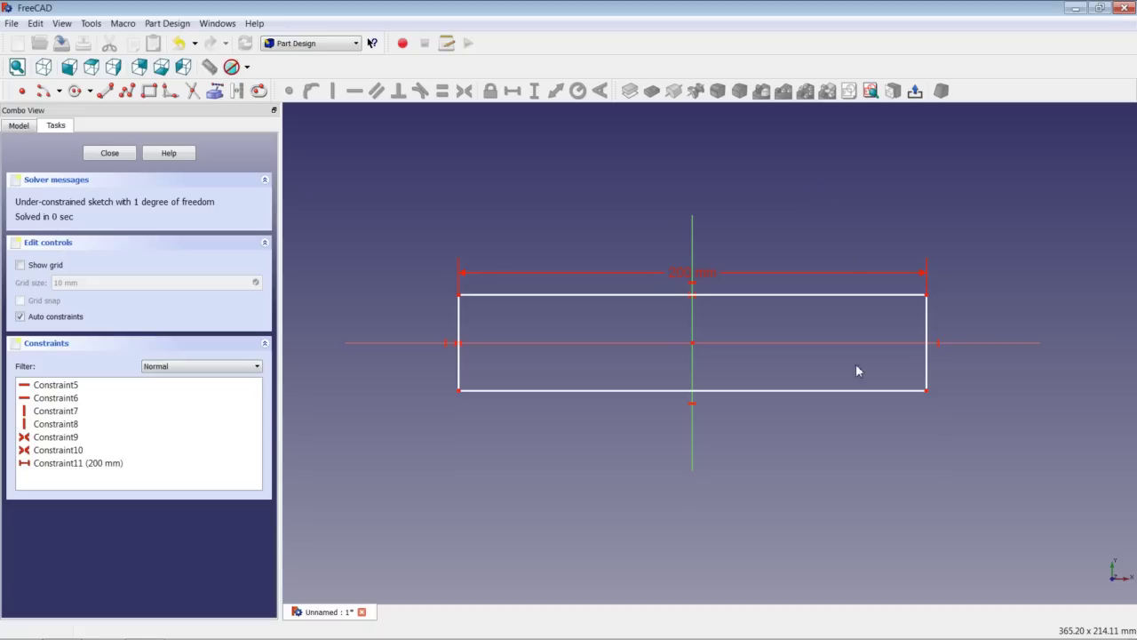
click(852, 295)
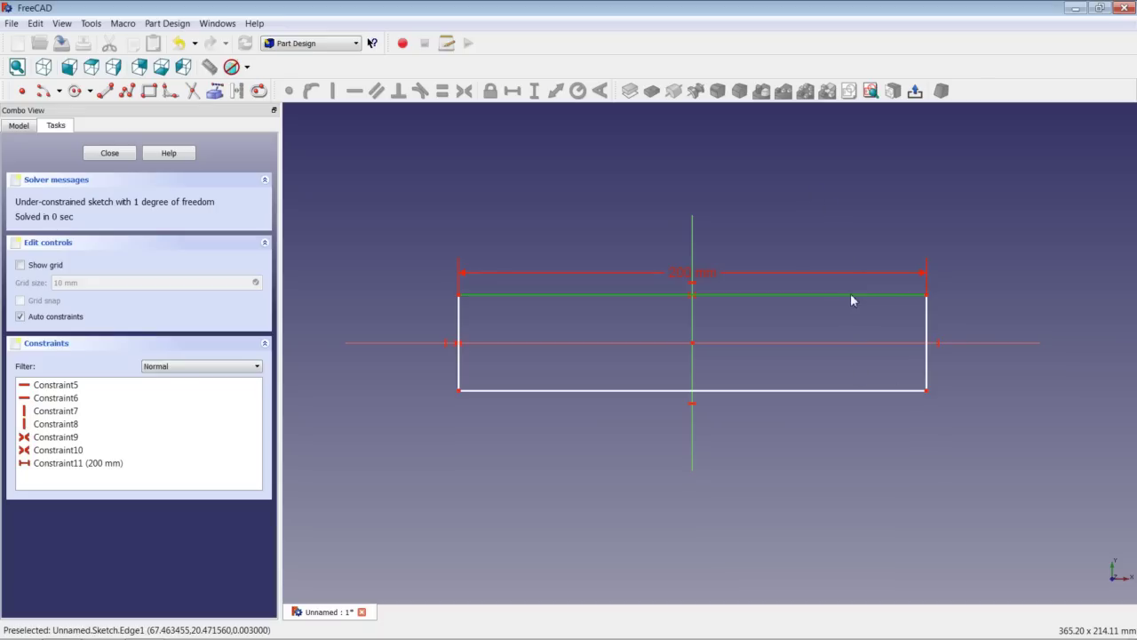
click(927, 318)
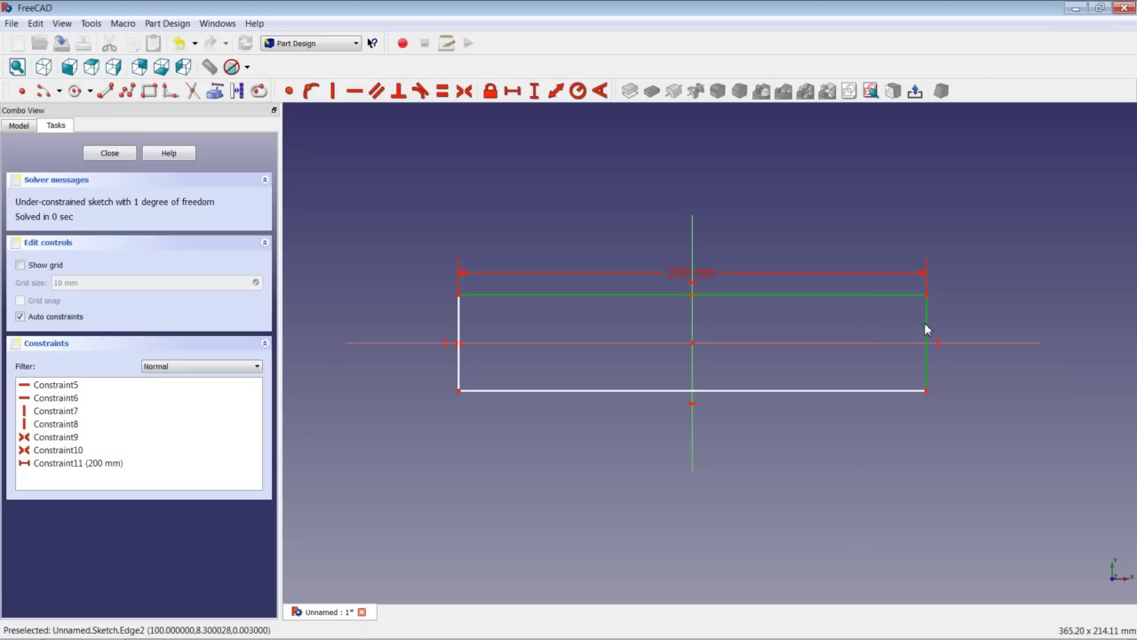
click(444, 93)
scroll(550, 238, down, 1)
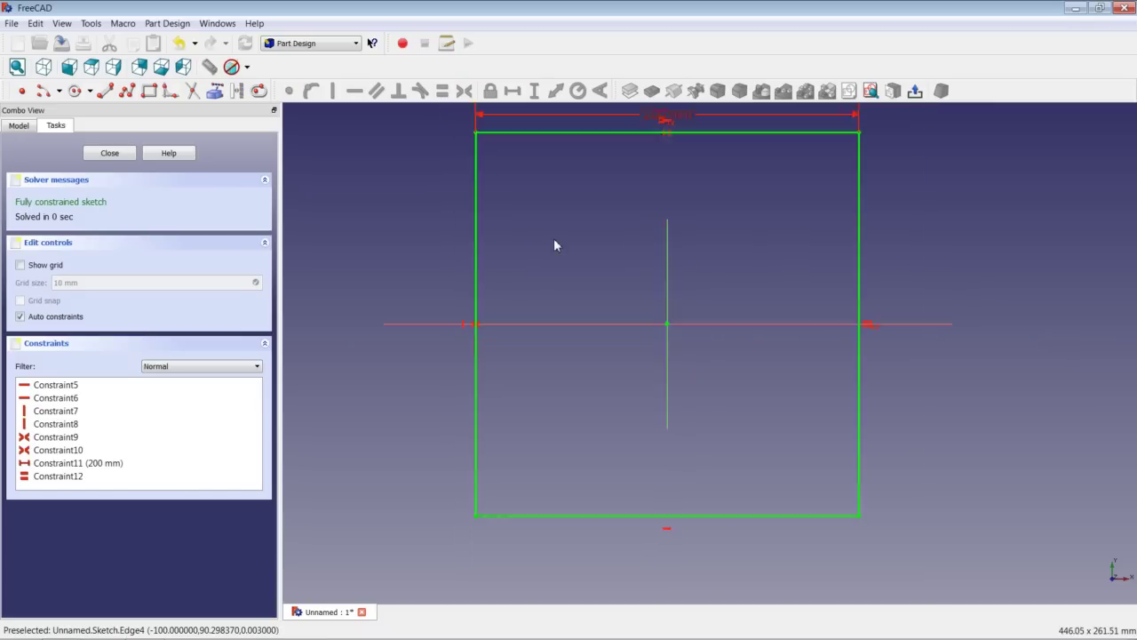
scroll(581, 232, down, 3)
scroll(613, 203, up, 1)
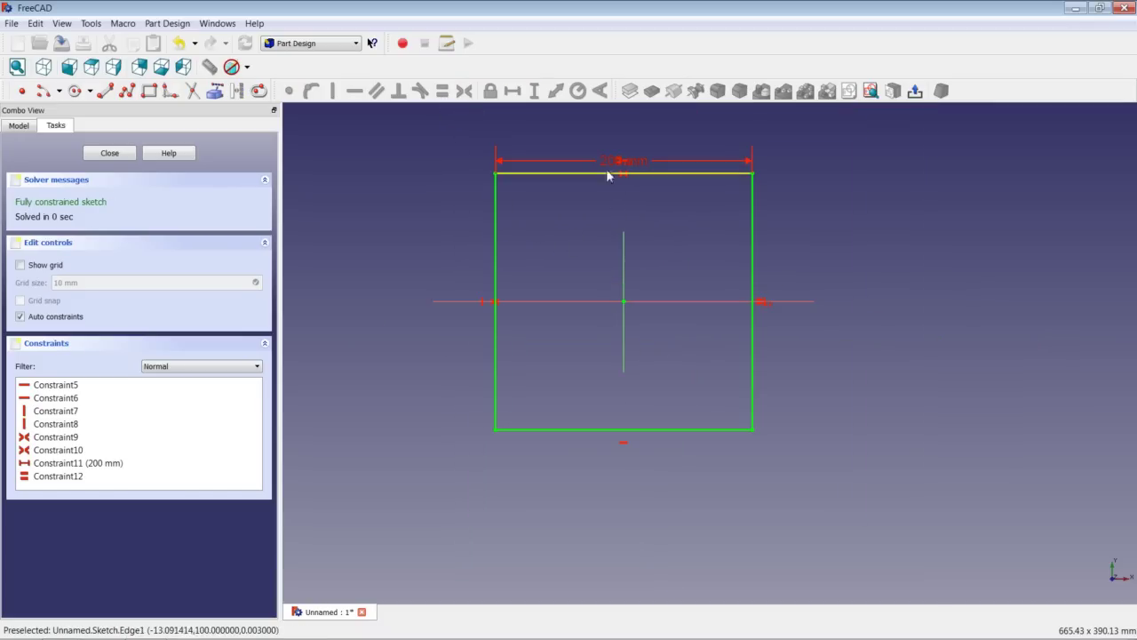
Move the 200 mm dimension farther above the square and close the sketch.
drag(609, 169, 622, 132)
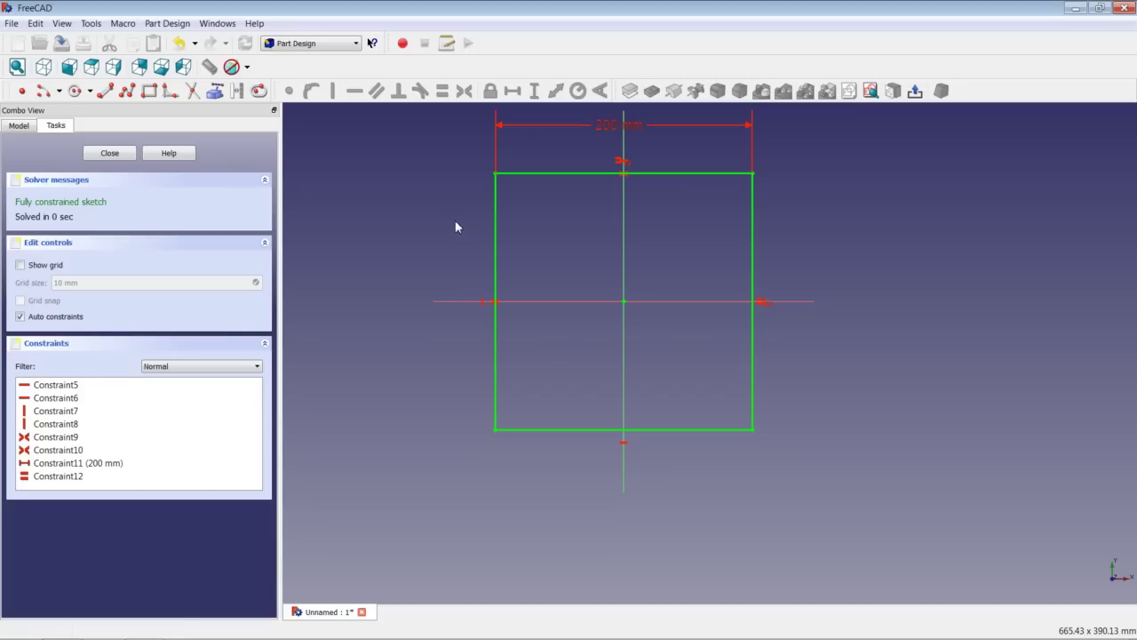
click(109, 153)
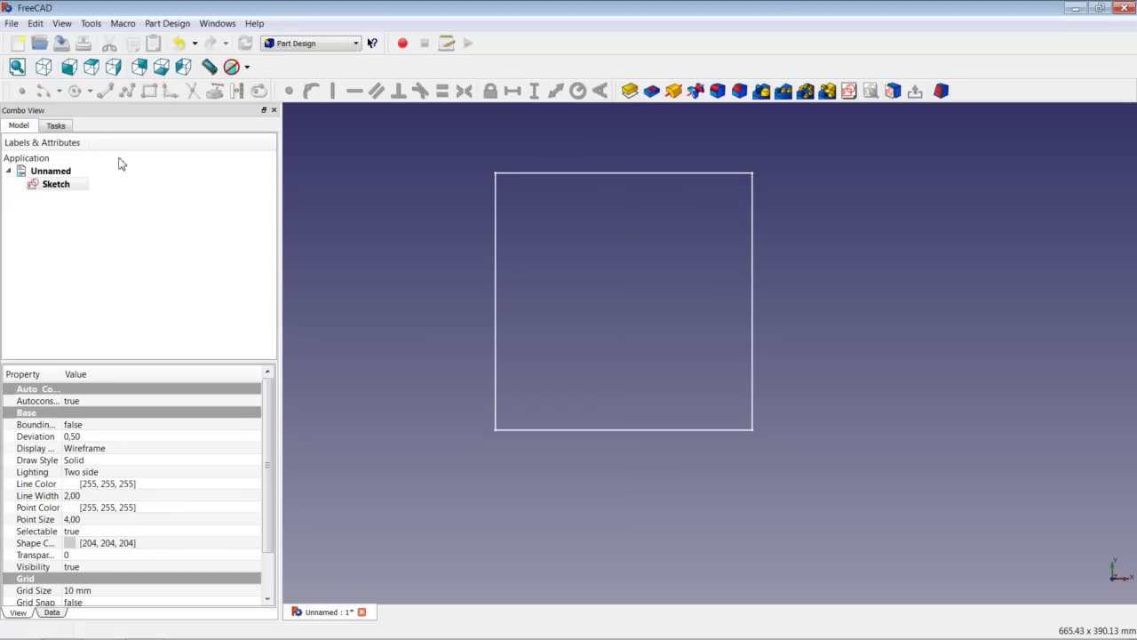
click(52, 192)
click(380, 224)
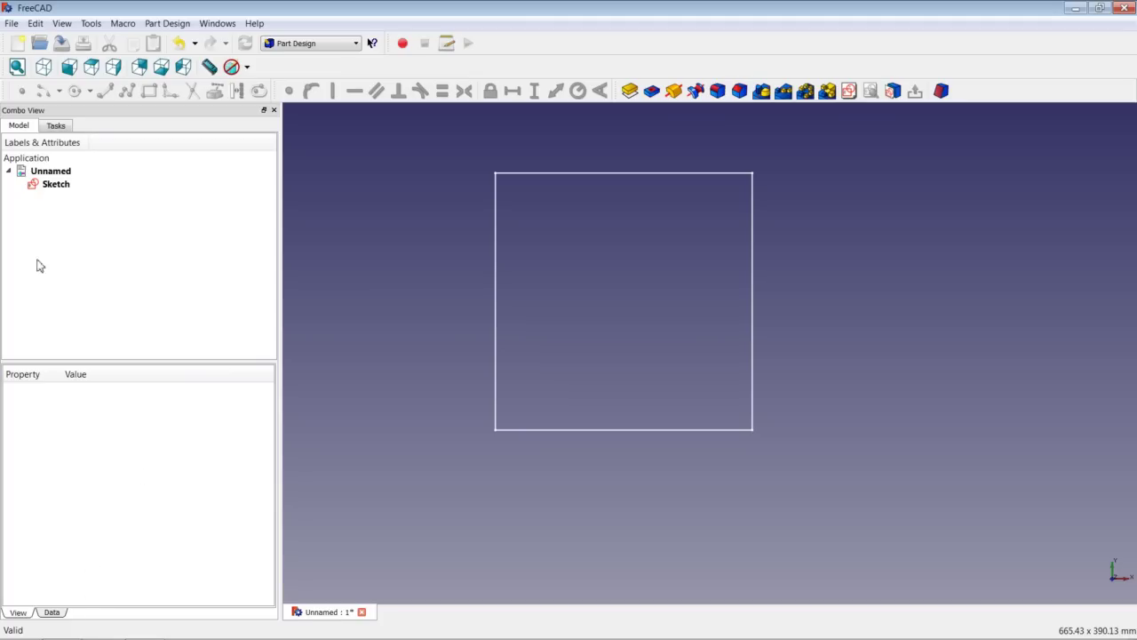
Pad the square sketch to a length of 200 mm, symmetric to its plane, to form a cube.
click(48, 187)
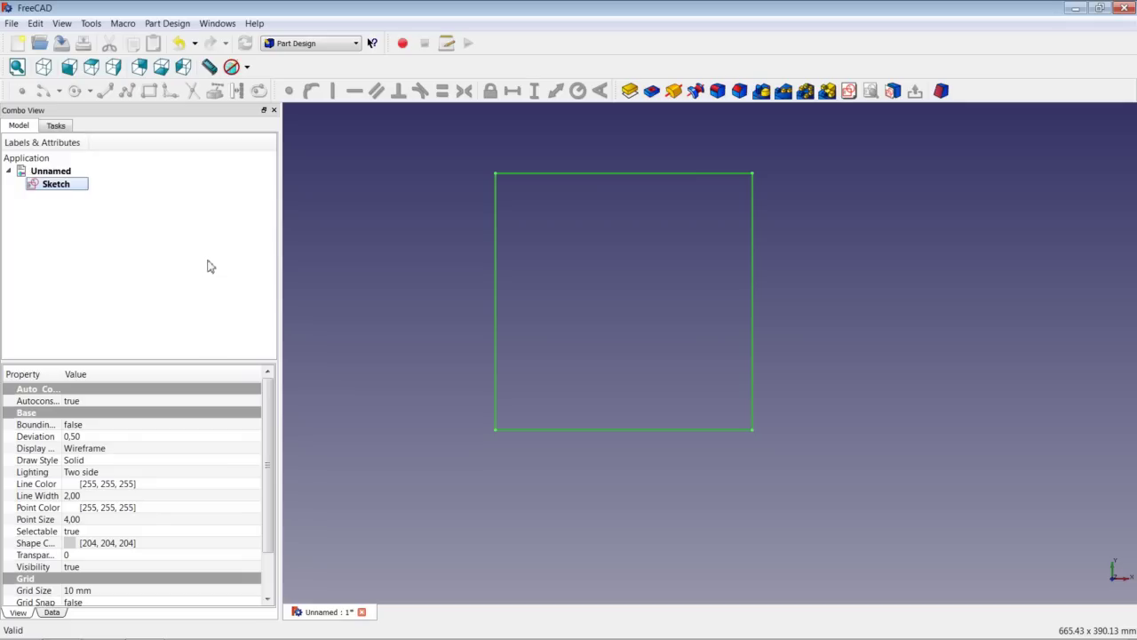
click(629, 92)
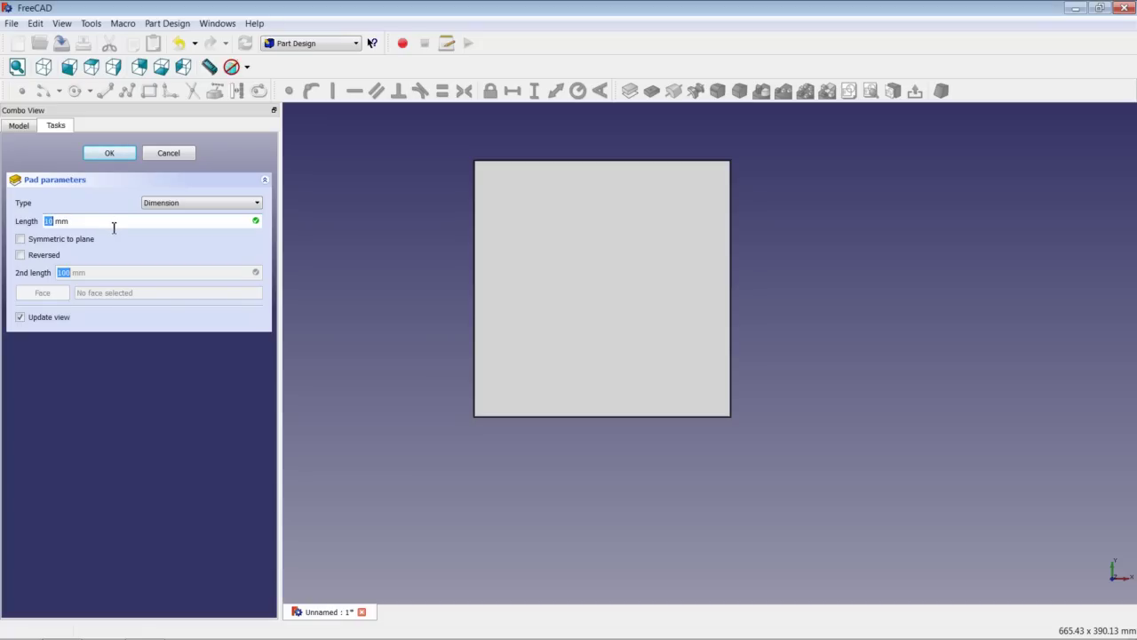
text(200)
click(20, 239)
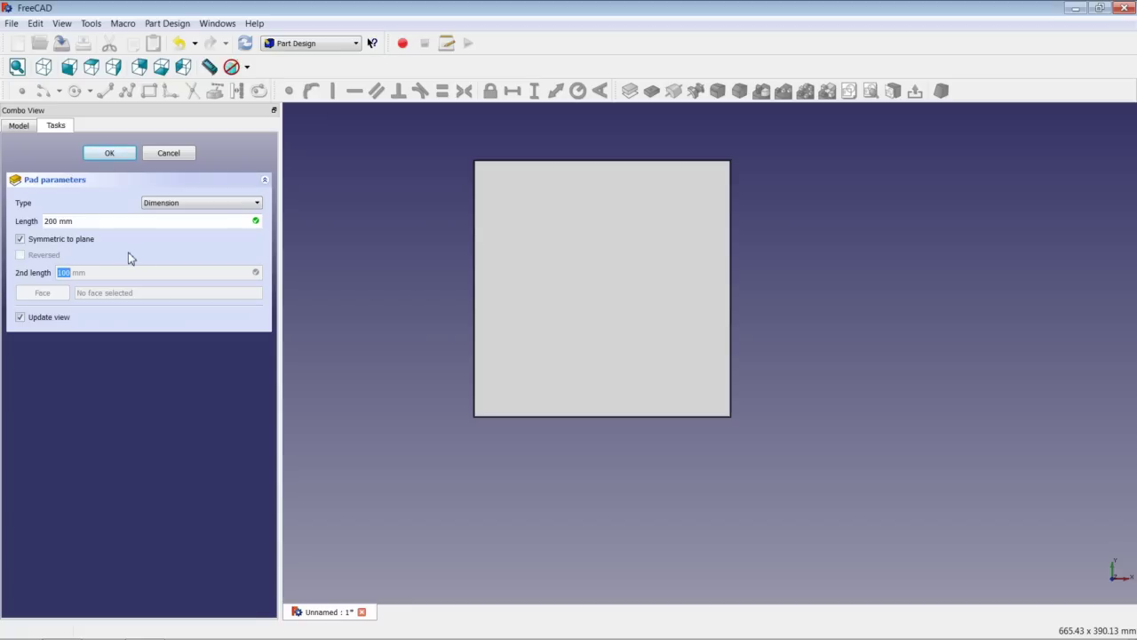
click(109, 154)
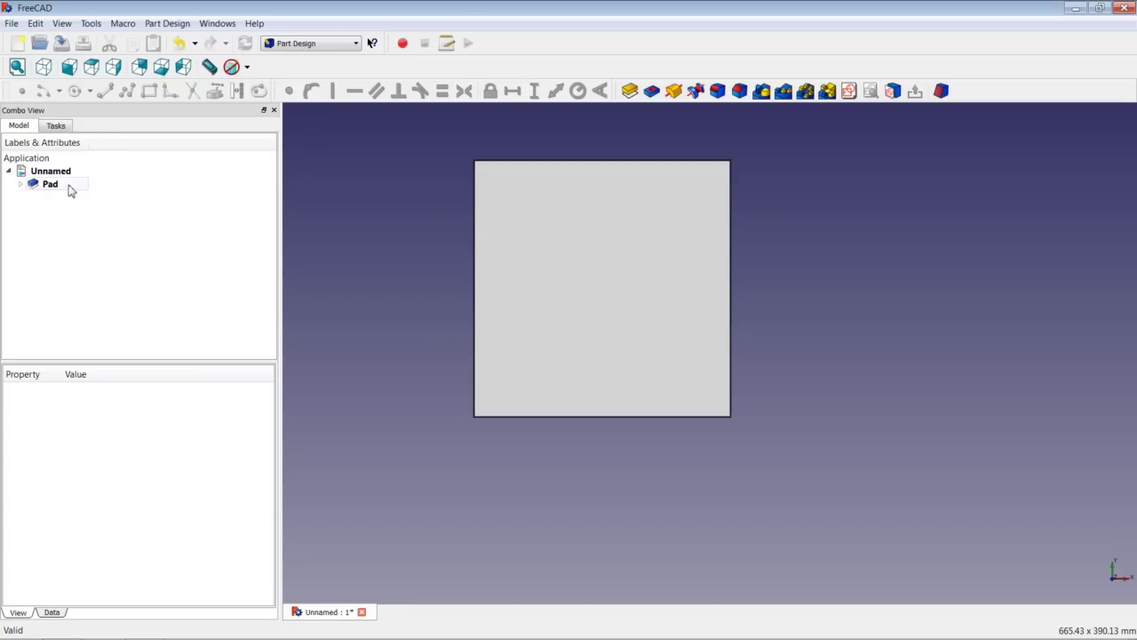
Create a new sketch on the cube's upper horizontal face.
click(46, 72)
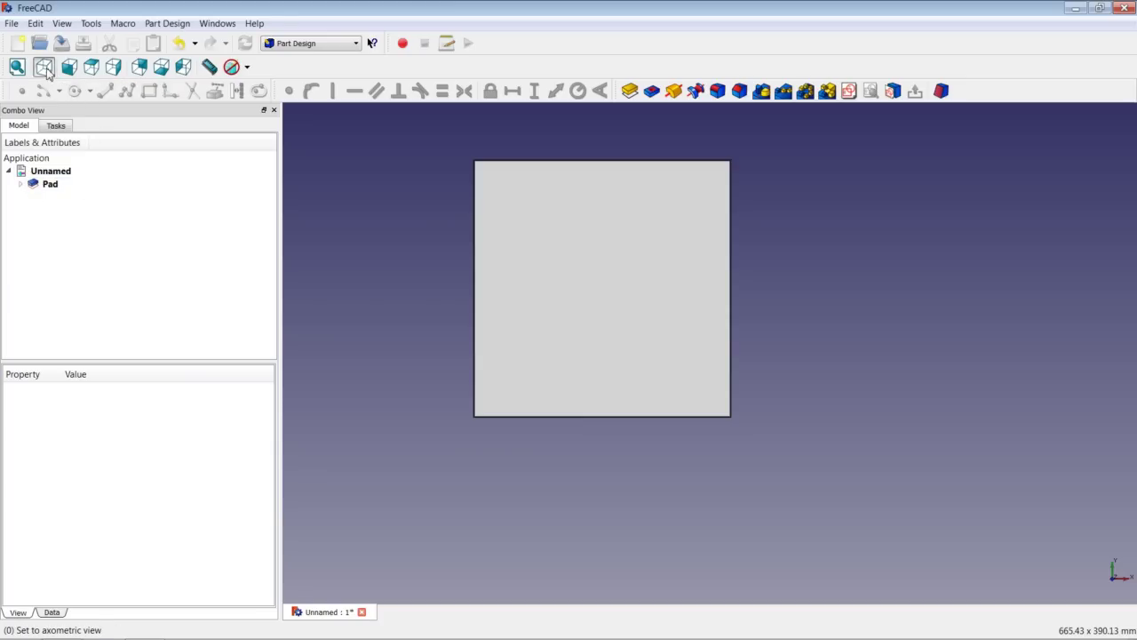
right_click(405, 249)
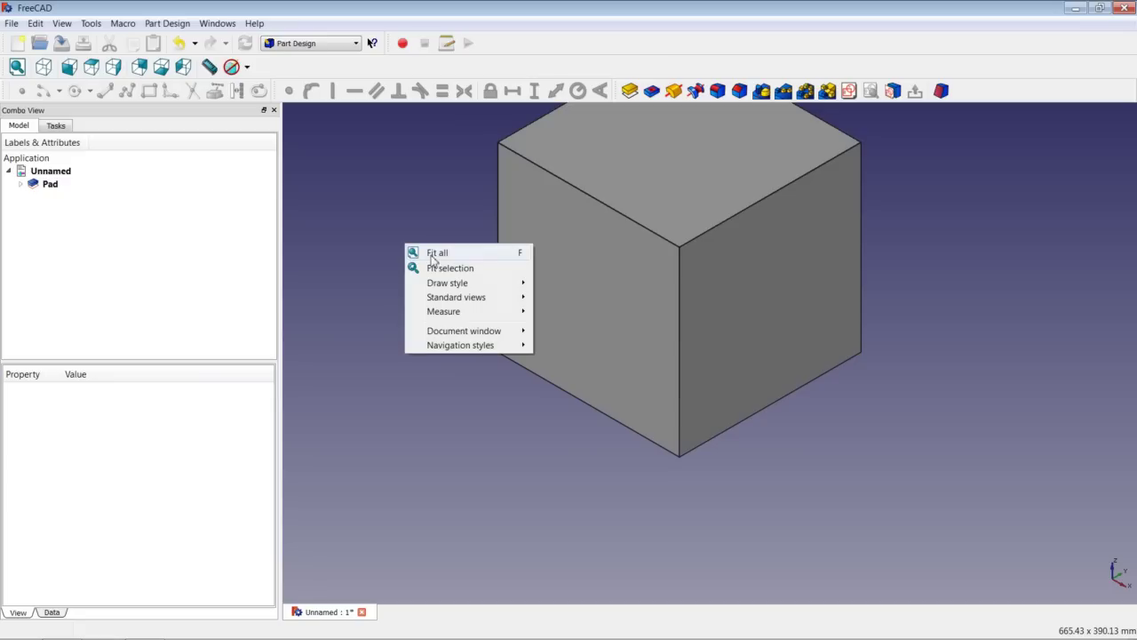
click(437, 254)
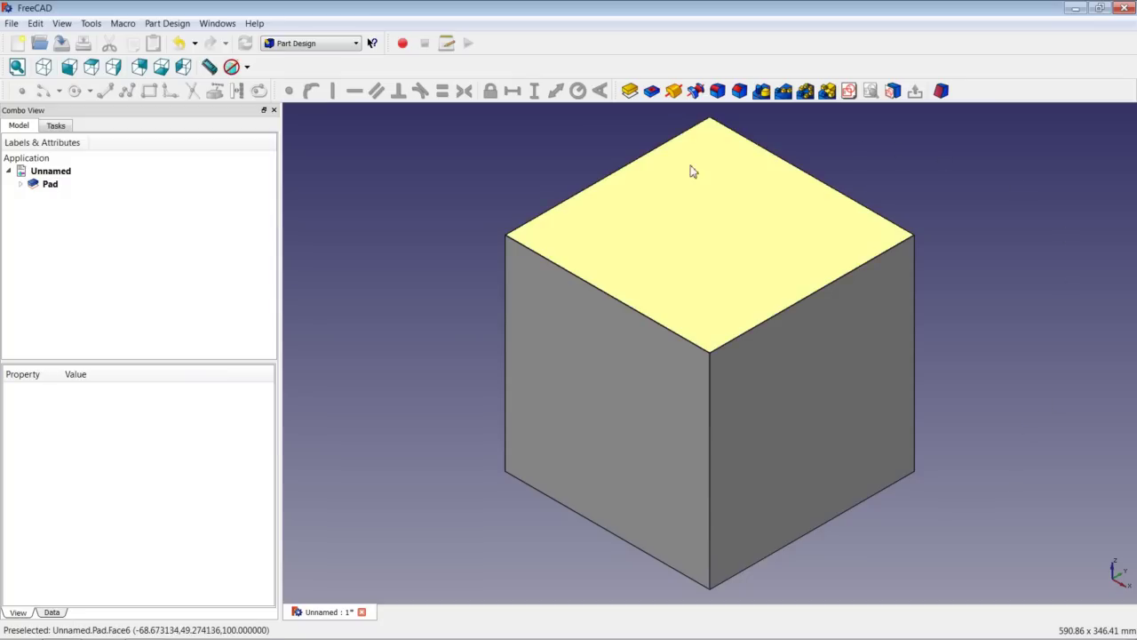
click(662, 246)
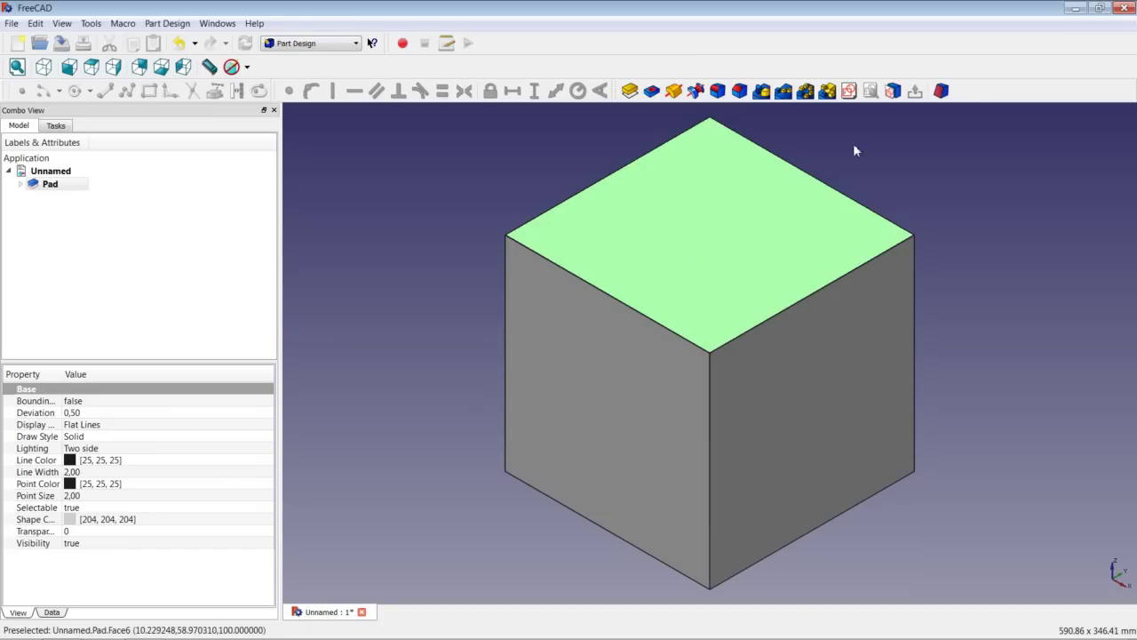
click(849, 93)
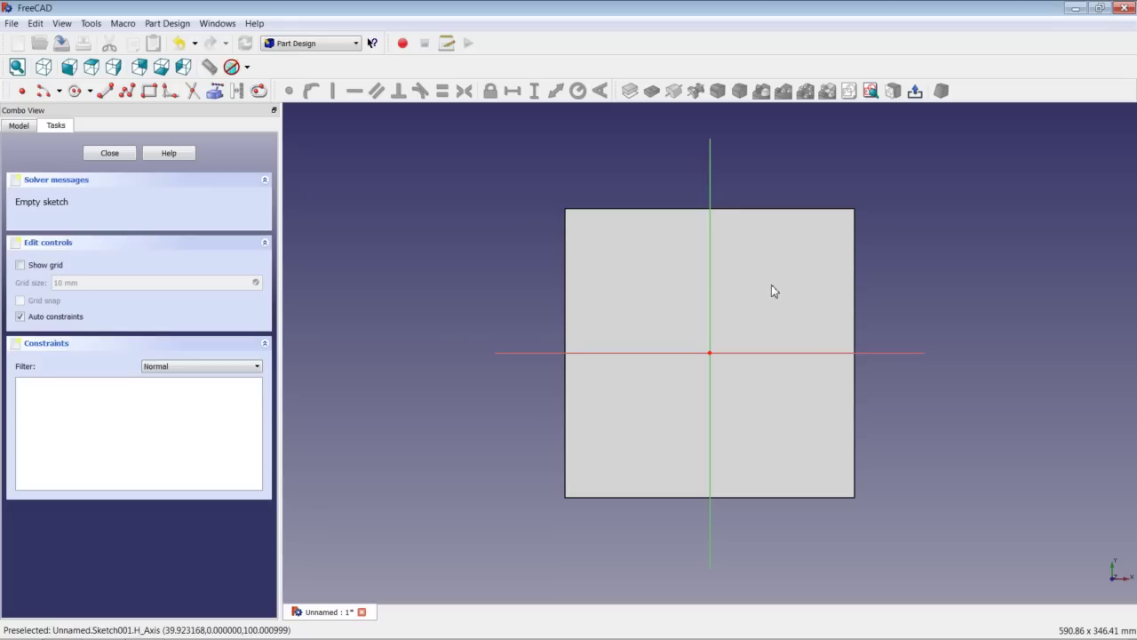
Draw a circle of about 68 mm radius slightly off the origin and shift its centre a little farther sideways.
click(76, 91)
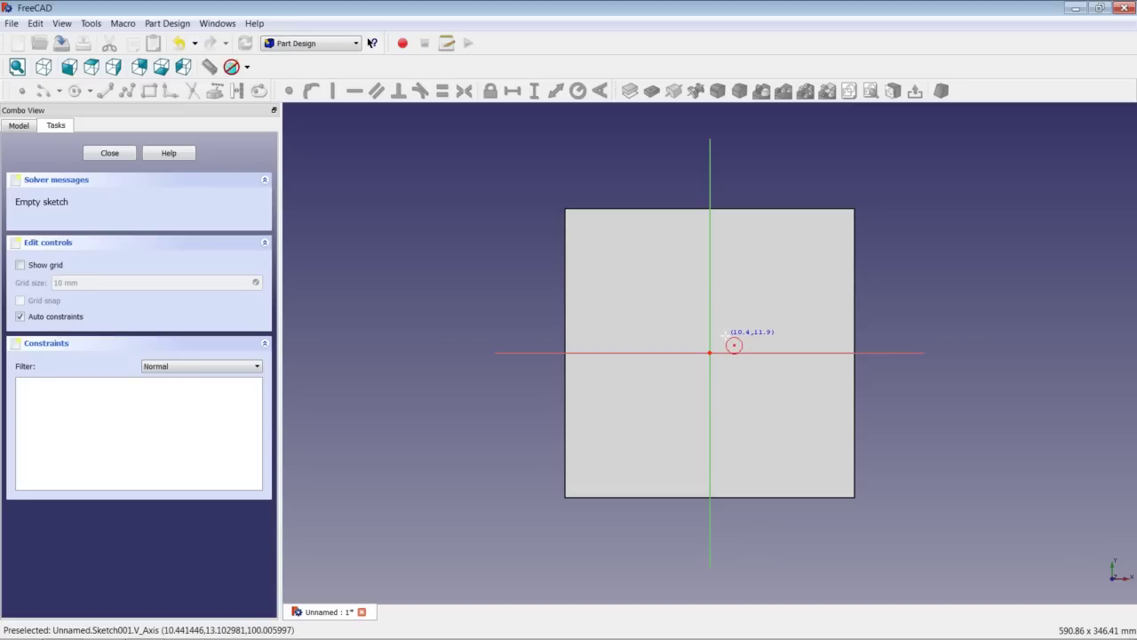
click(734, 345)
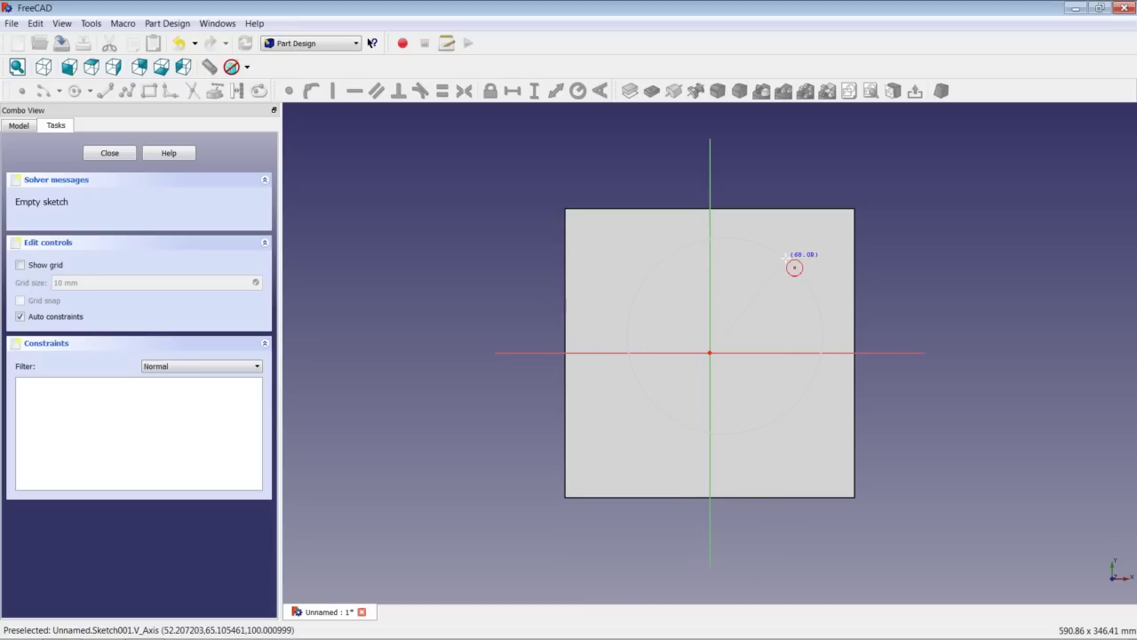
click(786, 257)
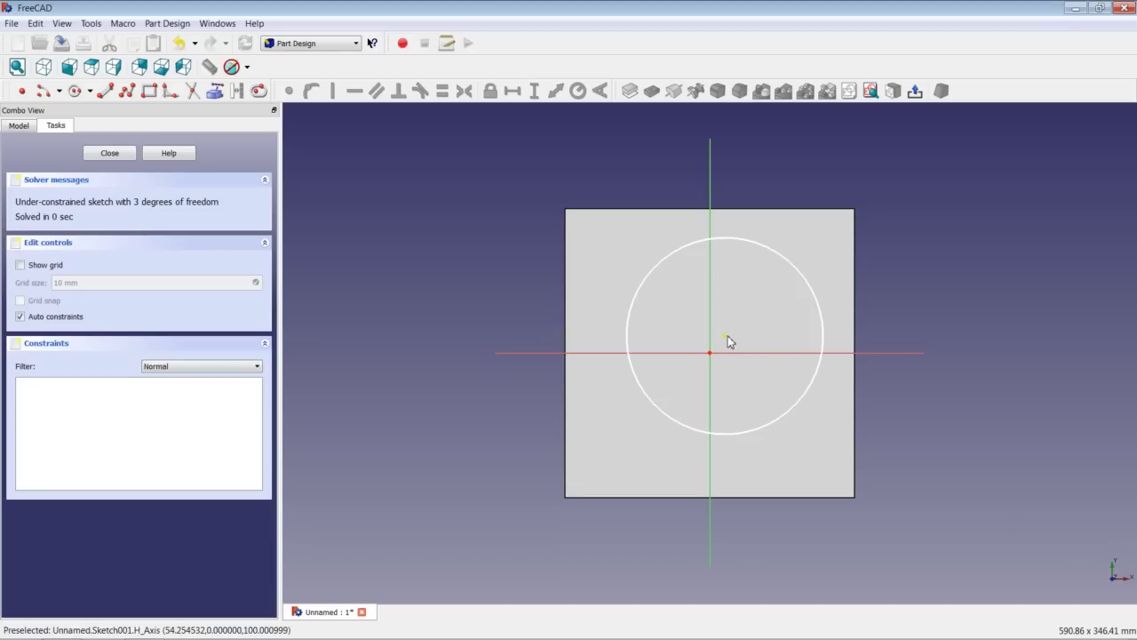
mouse_move(727, 336)
mouse_down()
mouse_move(744, 343)
mouse_move(743, 333)
mouse_move(726, 347)
mouse_move(742, 342)
mouse_move(727, 331)
mouse_move(741, 350)
mouse_move(734, 338)
mouse_up()
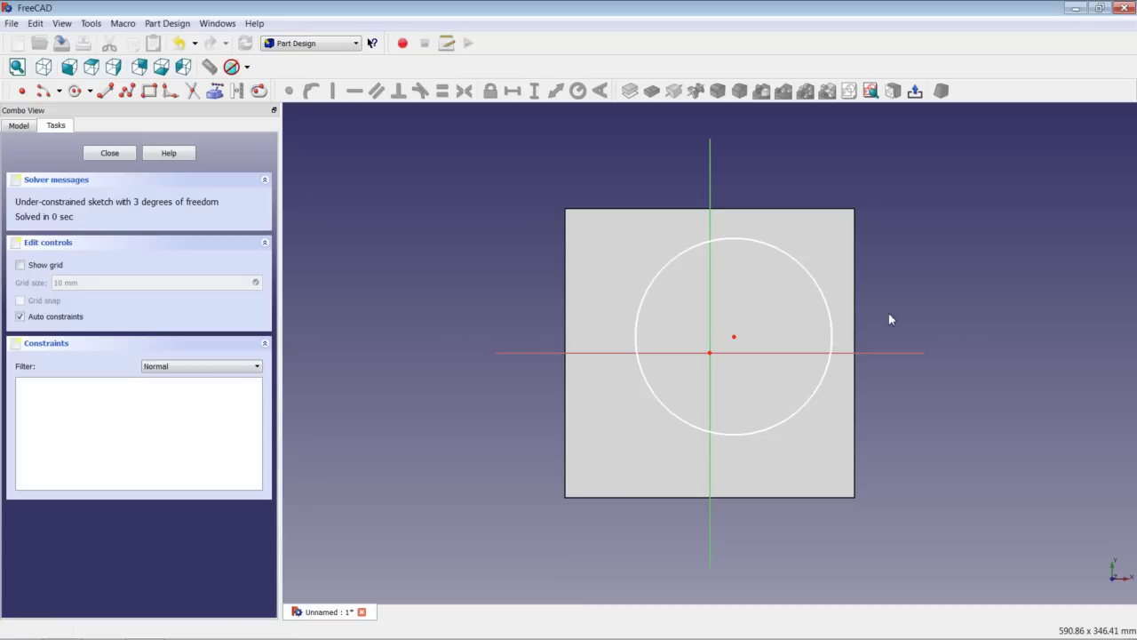
Constrain the circle's centre coincident with the origin, set its radius to 31.25 mm, and close the sketch.
click(735, 339)
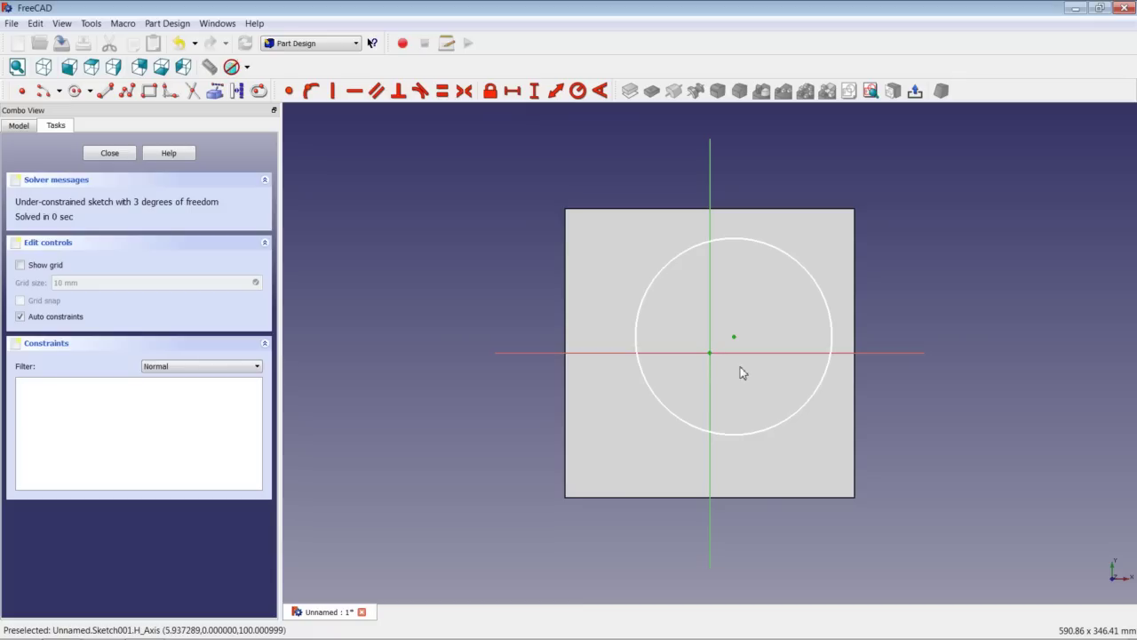
click(290, 93)
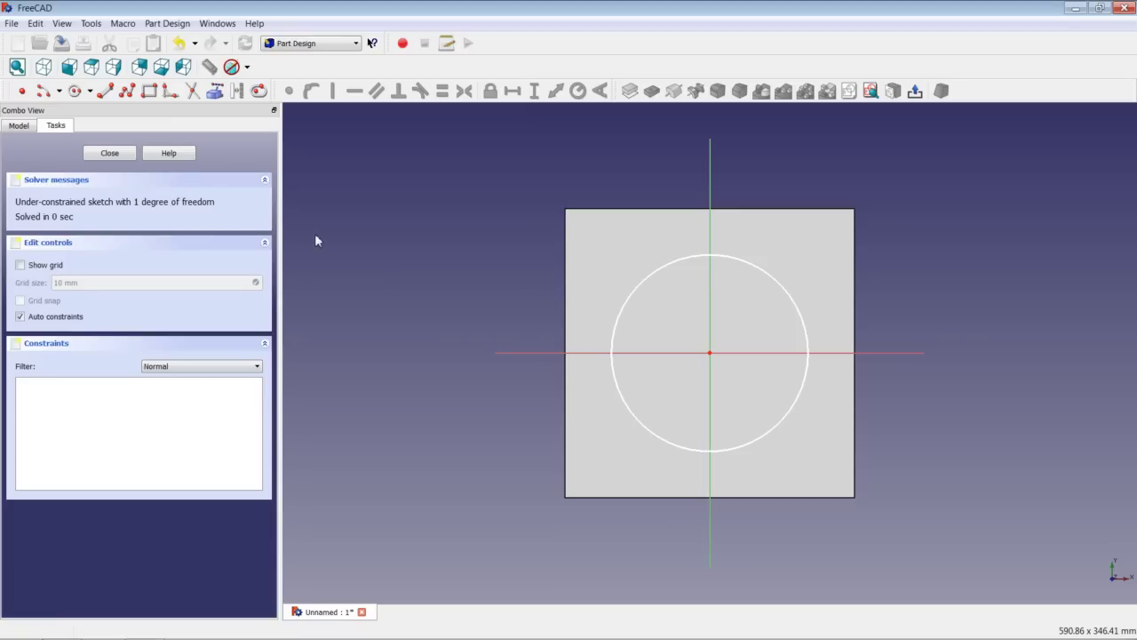
click(773, 279)
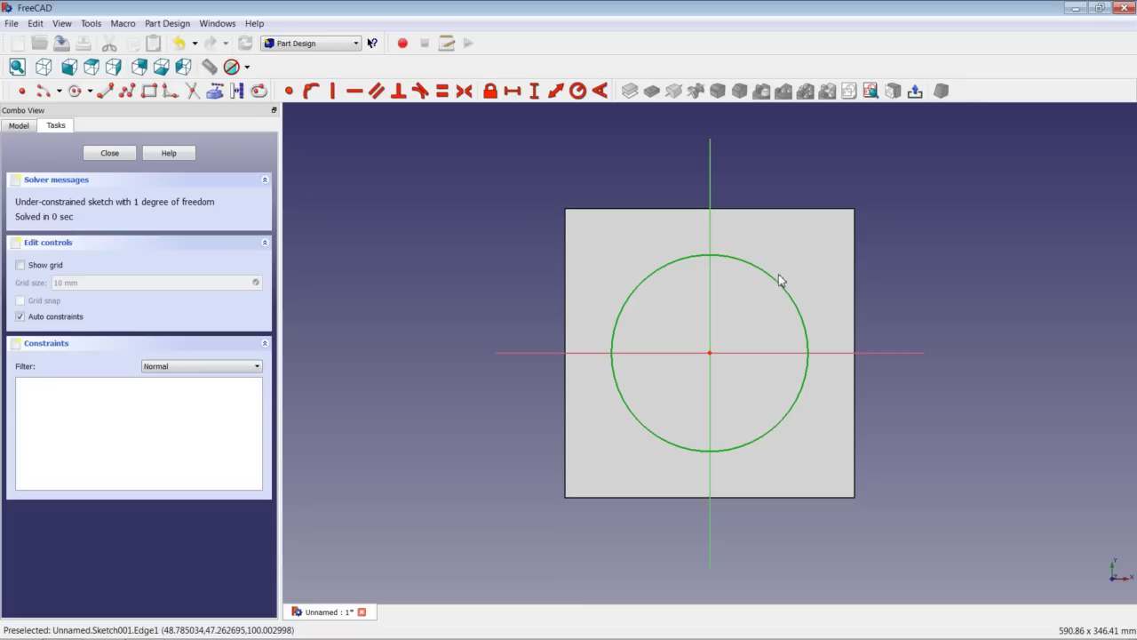
click(578, 91)
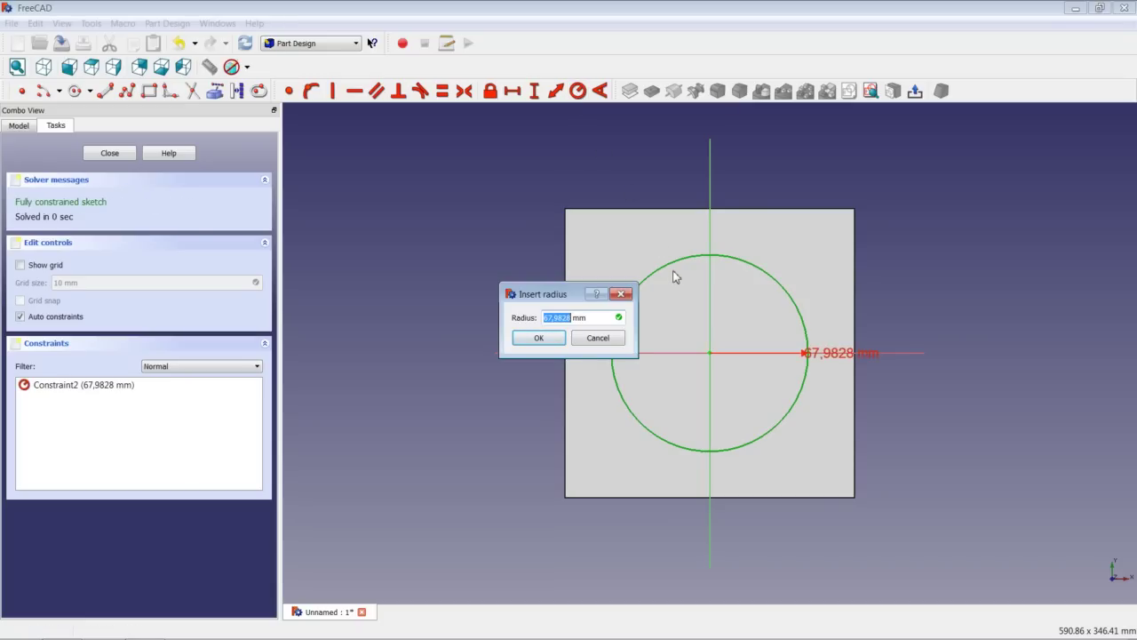
text(31,25)
key(Return)
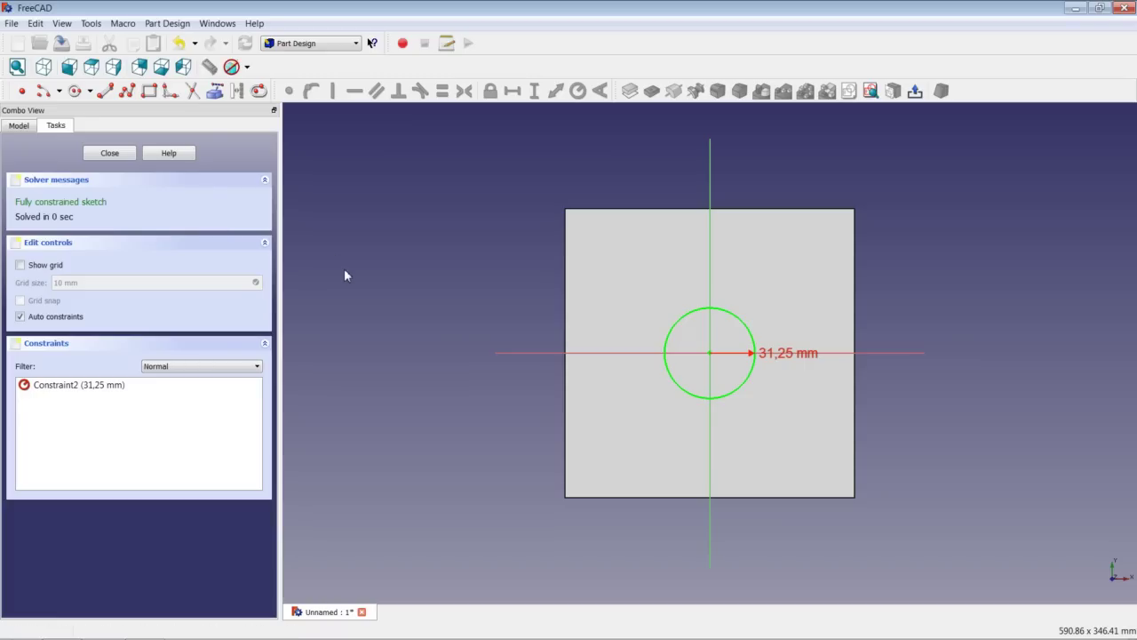
click(122, 157)
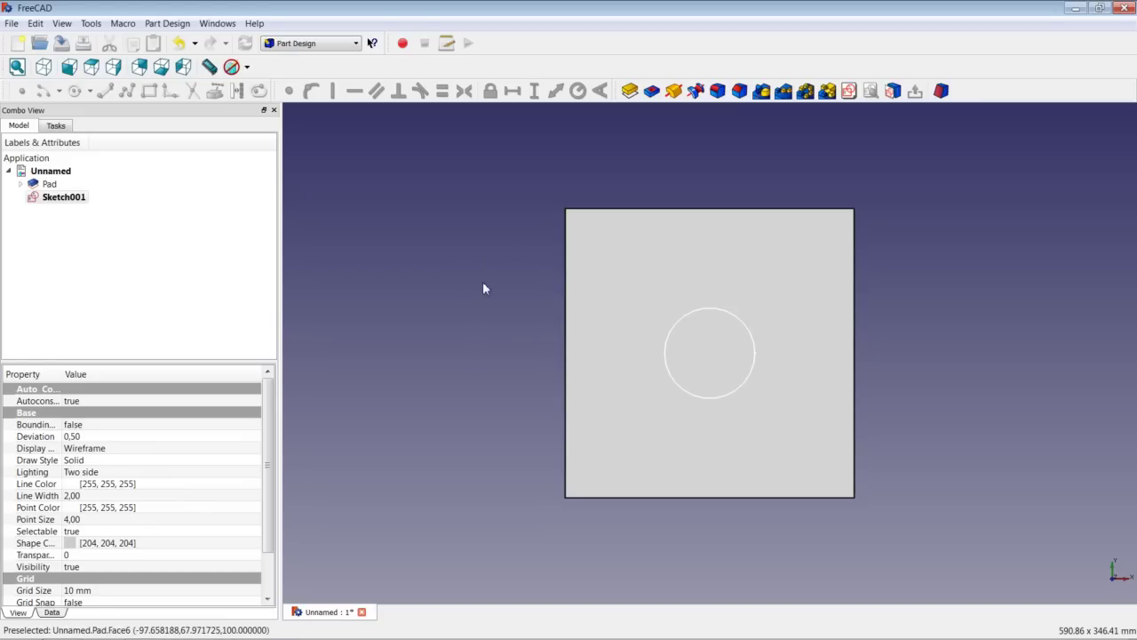
Cut a pocket from the circle sketch with type Dimension and a length of 75 mm.
click(652, 93)
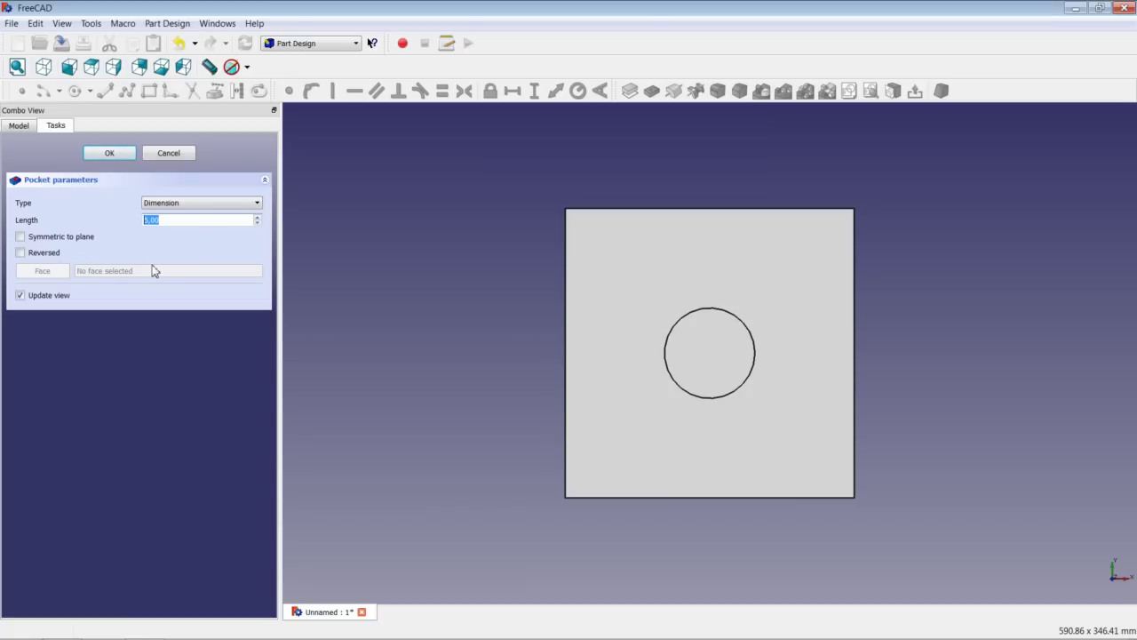
click(194, 205)
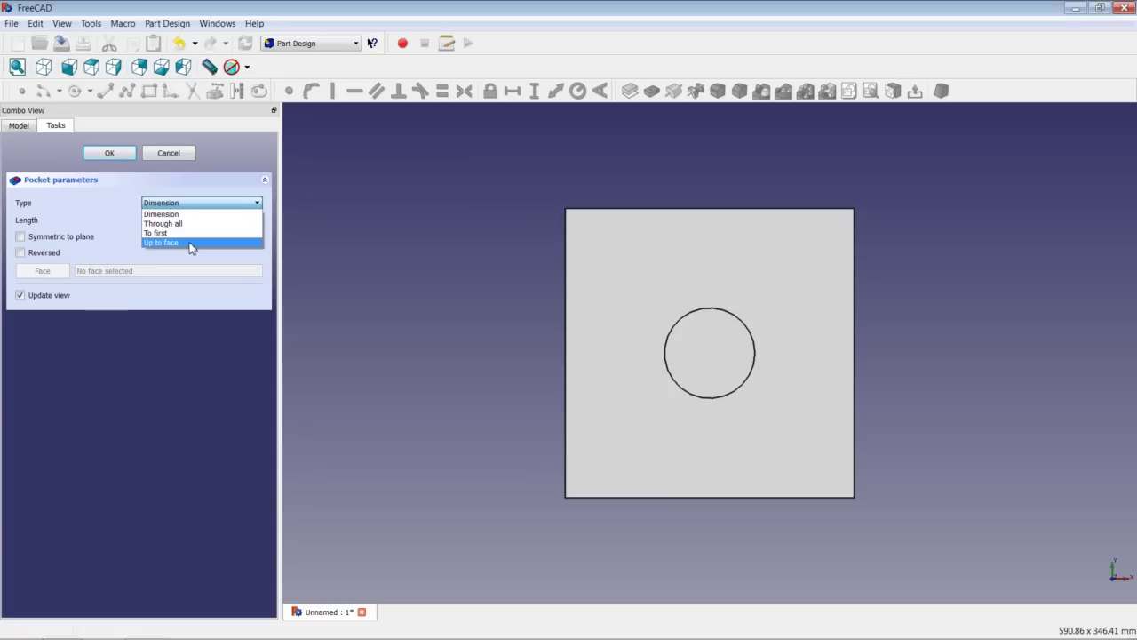
click(194, 215)
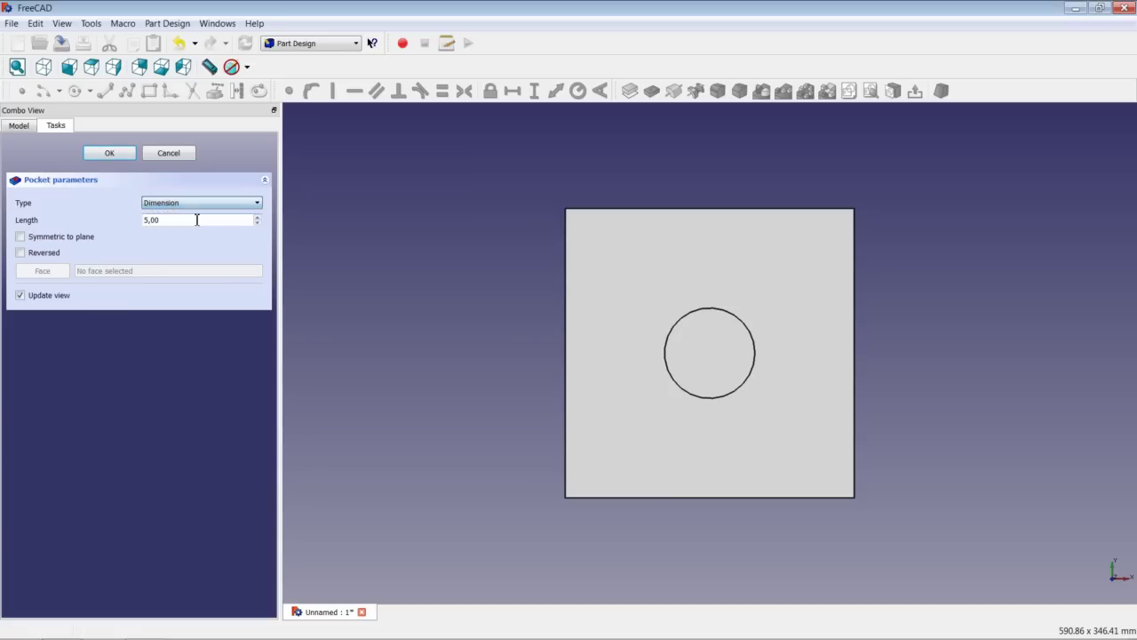
drag(191, 221, 133, 216)
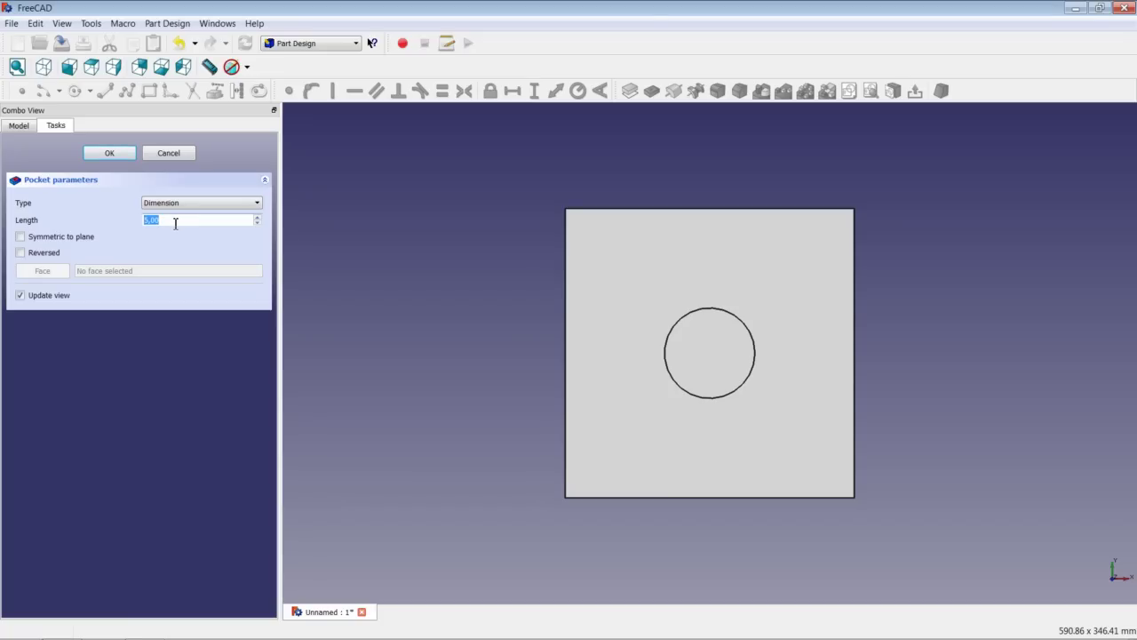
text(75)
click(110, 153)
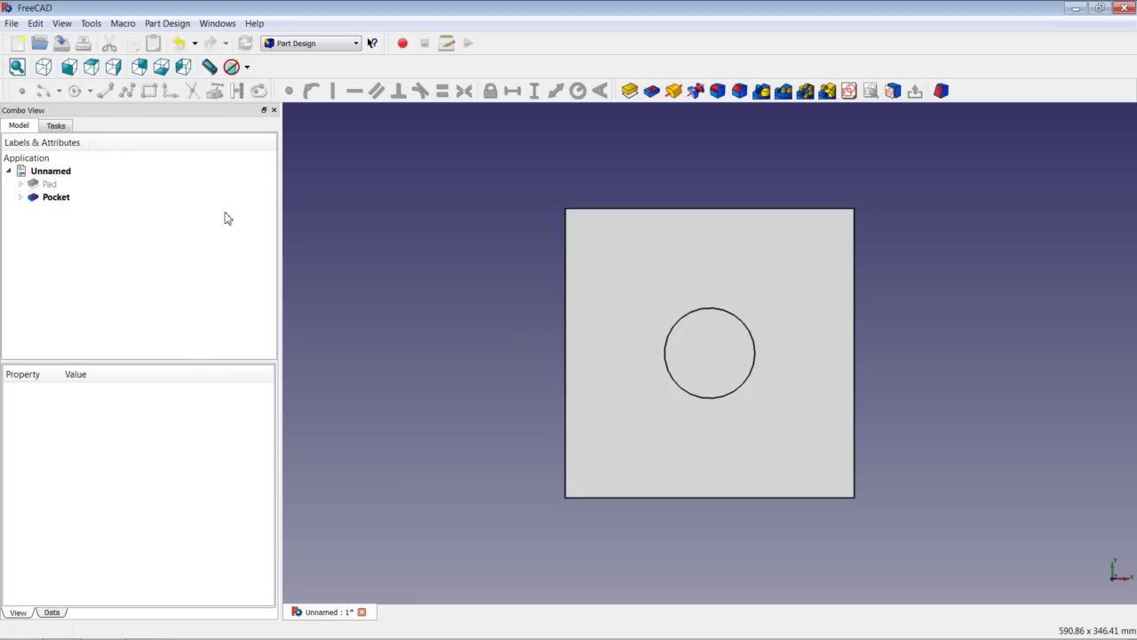
Examine the pocket inside the cube in axonometric wireframe display, and restore the As is draw style.
click(43, 66)
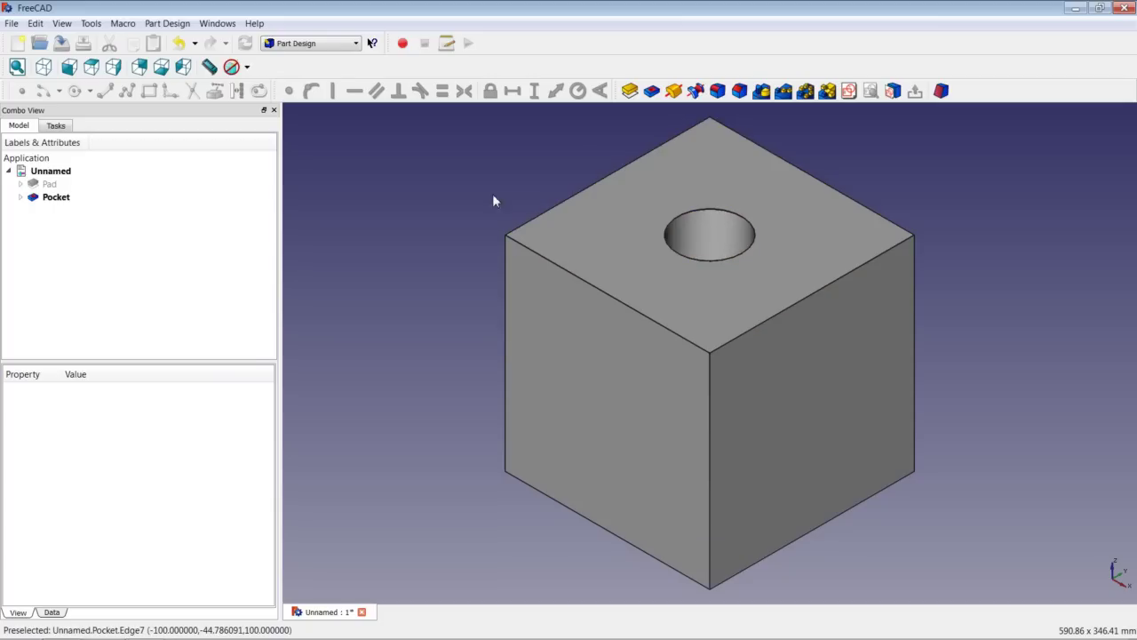
click(248, 69)
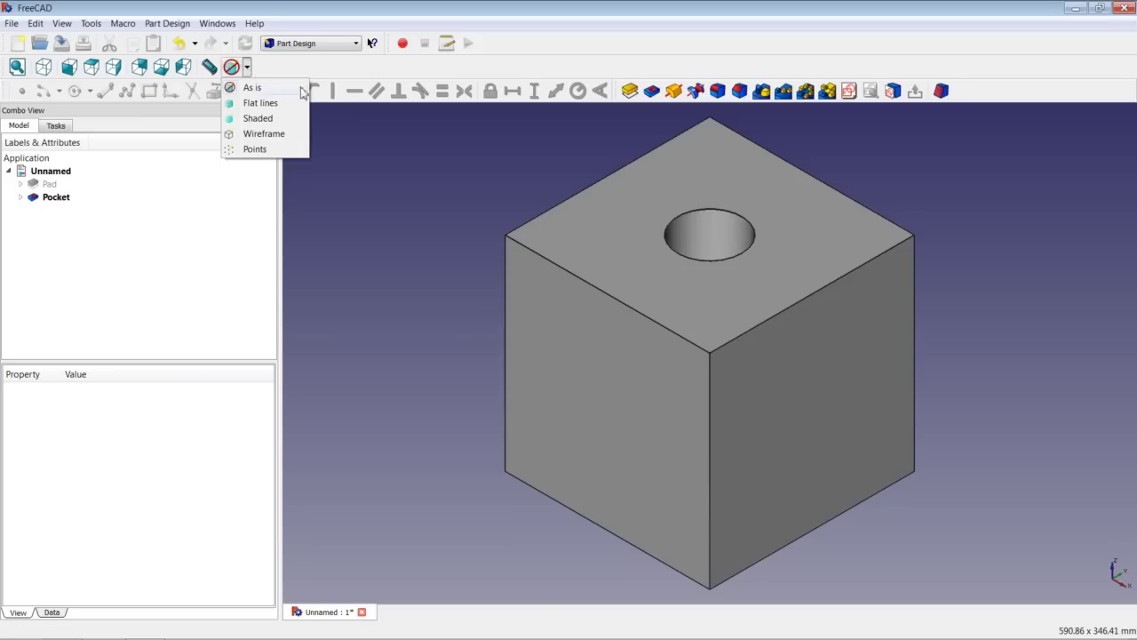
click(280, 134)
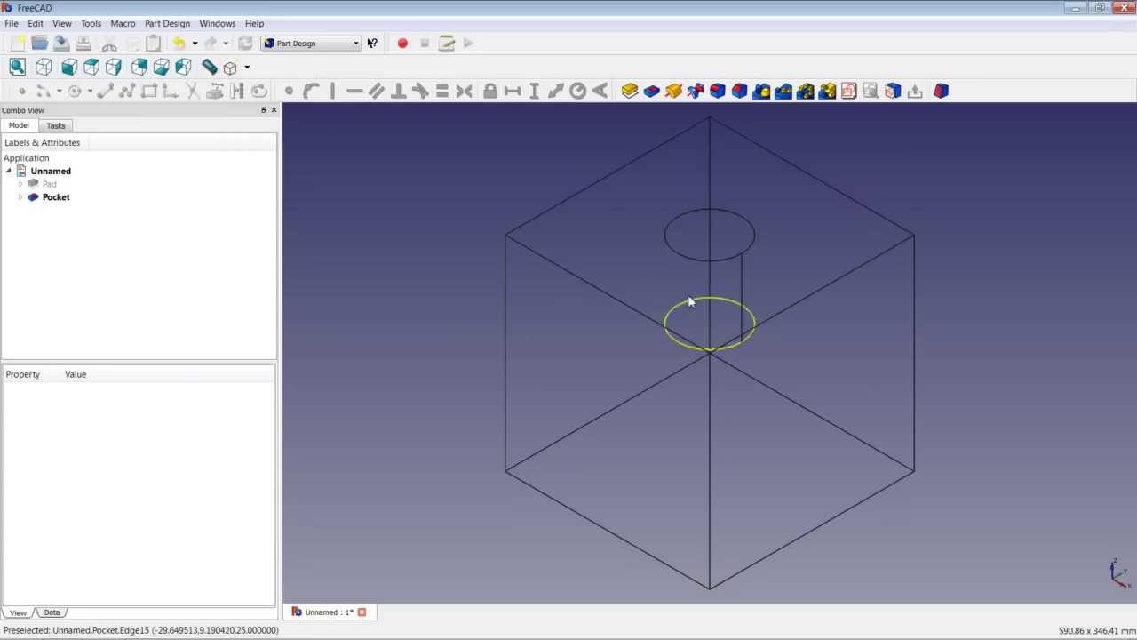
click(247, 69)
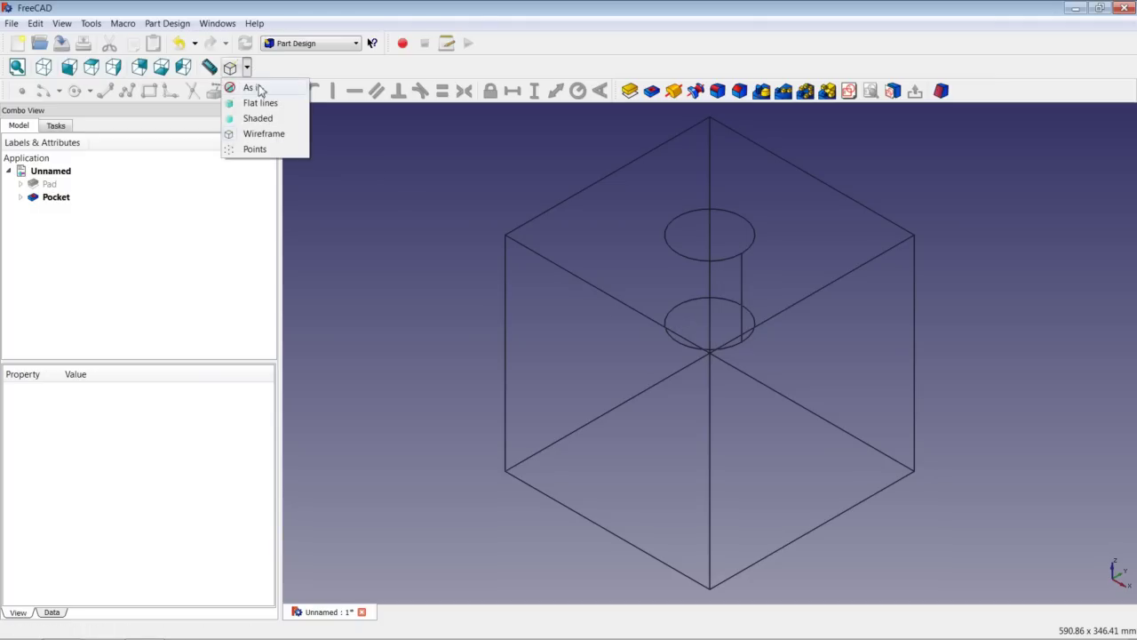
click(254, 88)
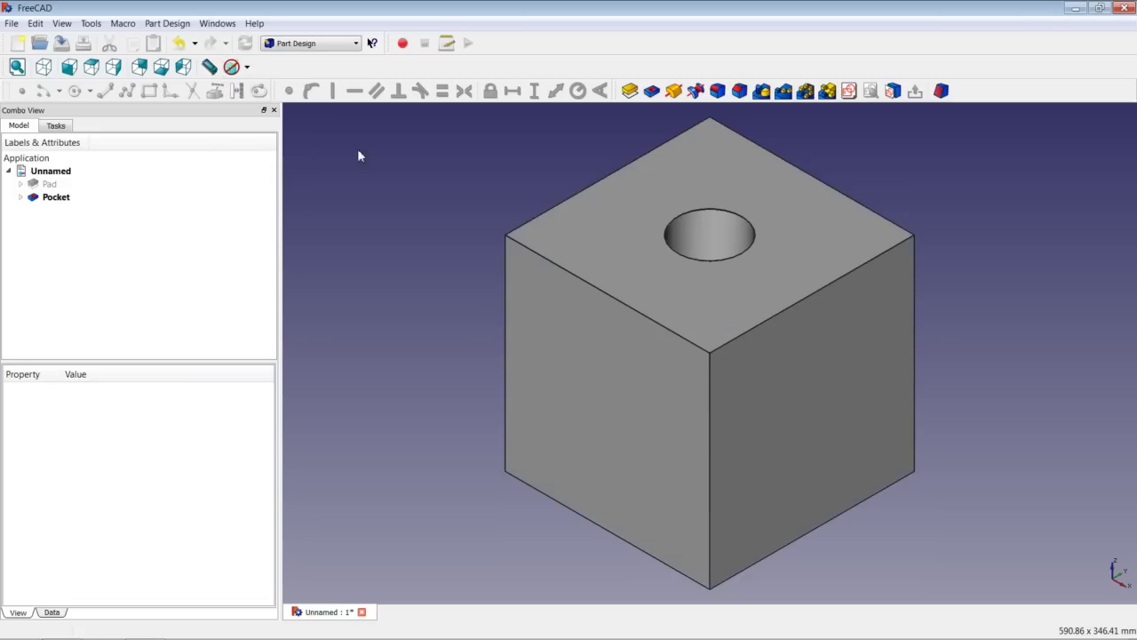
Start a sketch on the cube's top face and draw a circle of about 61 mm radius centred on the origin.
click(613, 222)
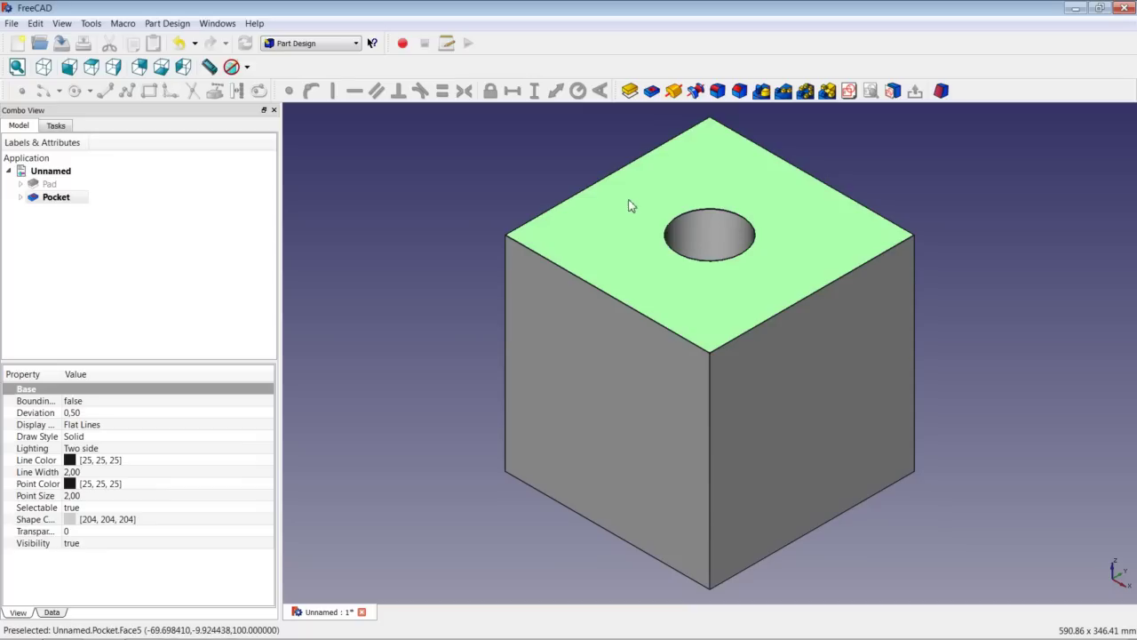
click(848, 92)
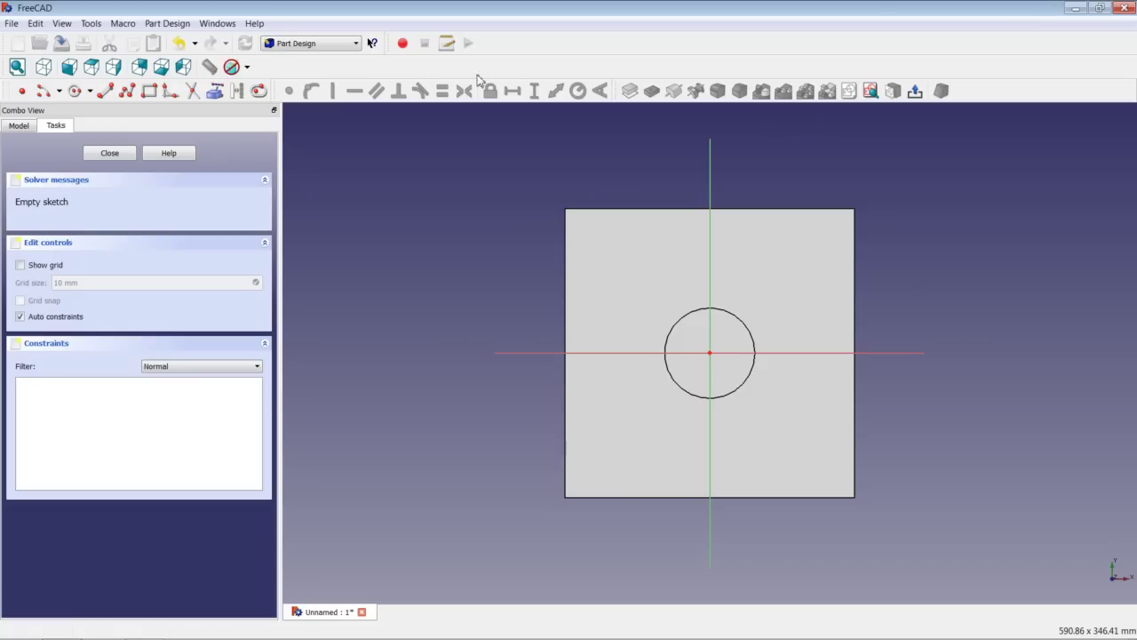
click(80, 90)
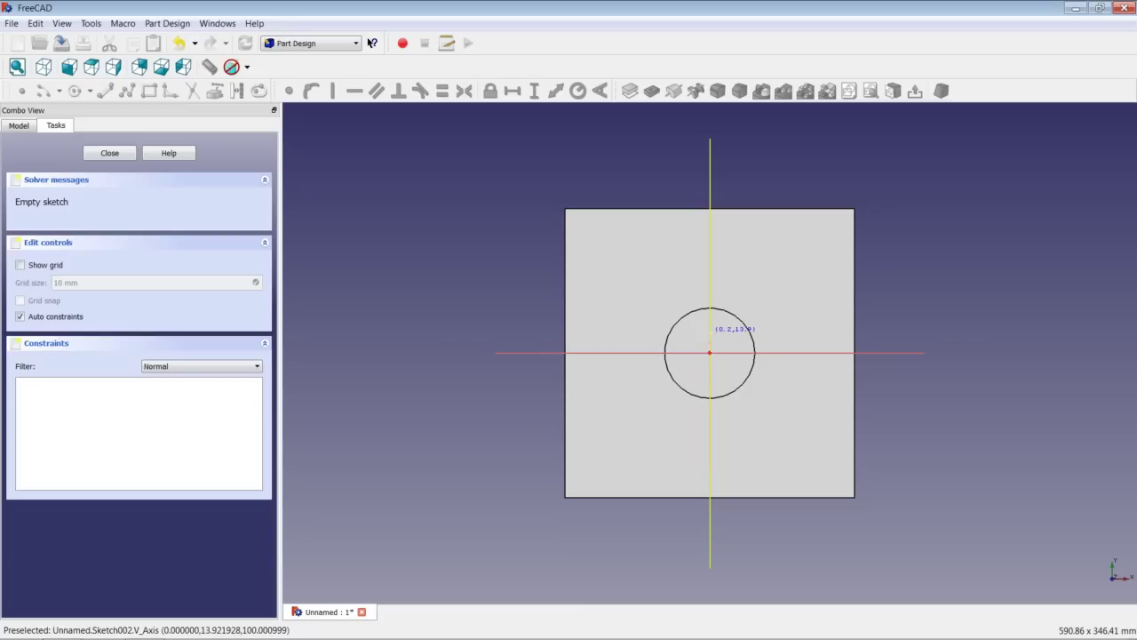
key(g)
key(c)
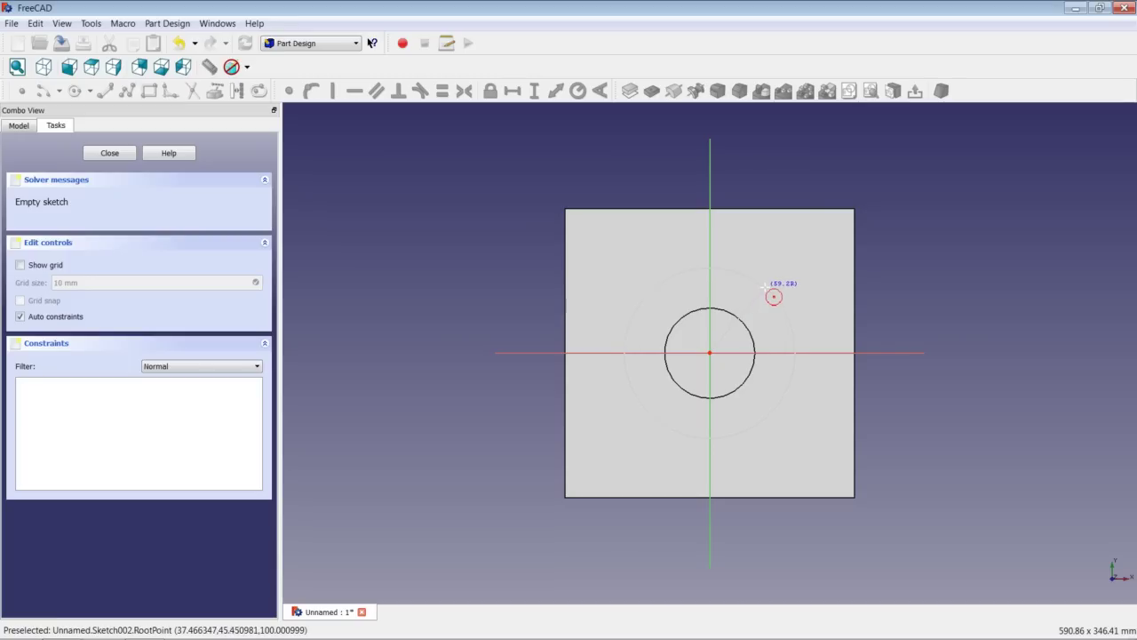
click(766, 283)
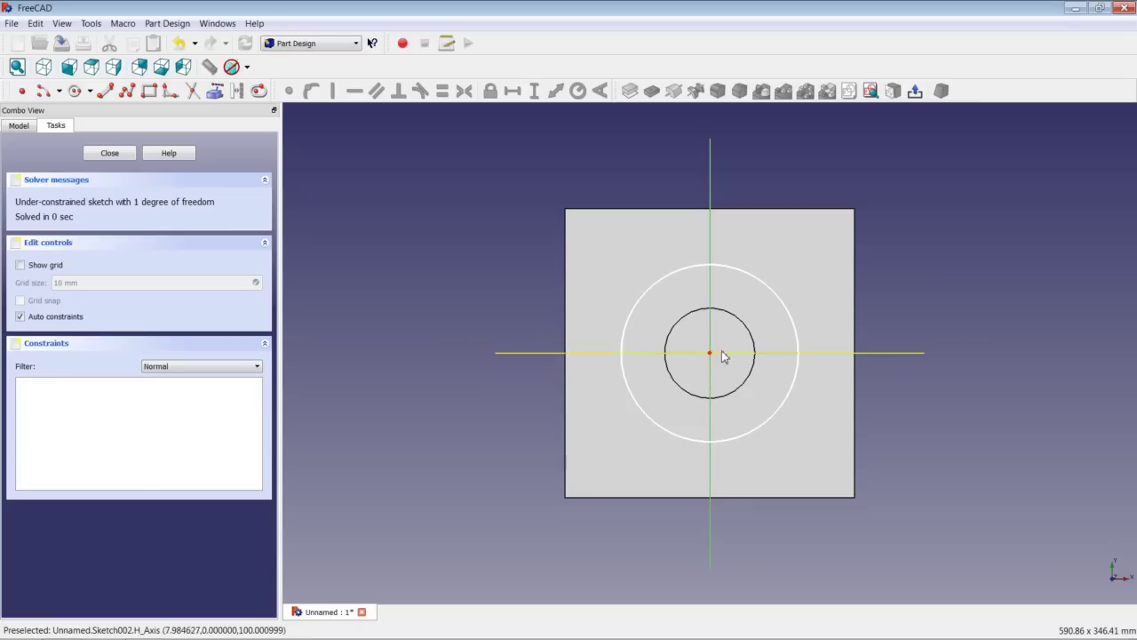
Constrain the new circle's radius to 62.5 mm and close the sketch.
click(765, 289)
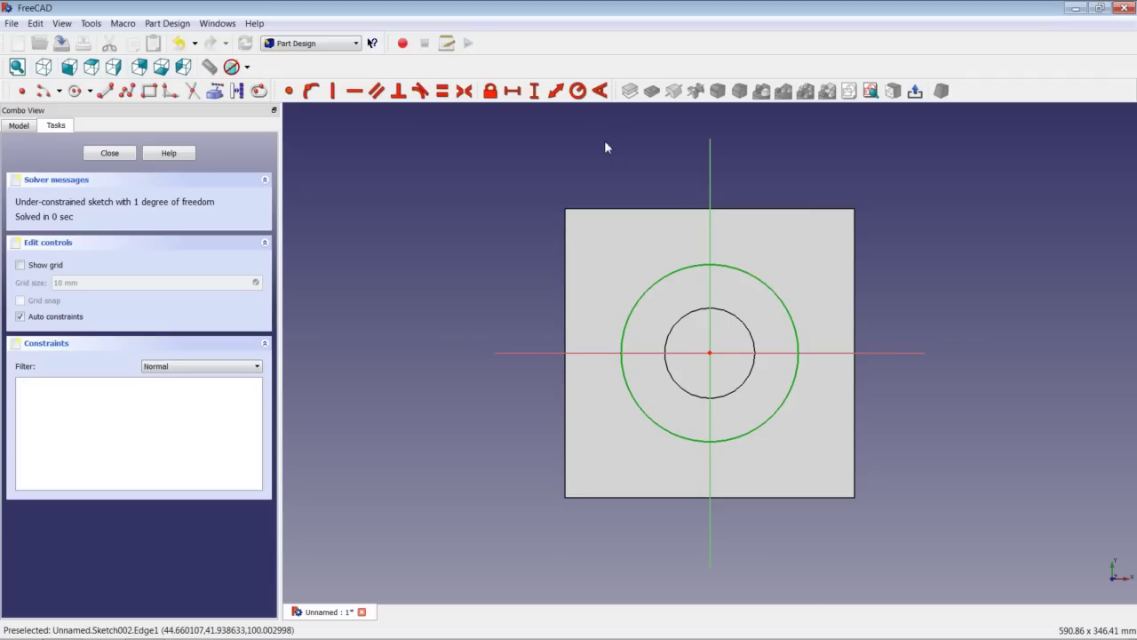
click(579, 91)
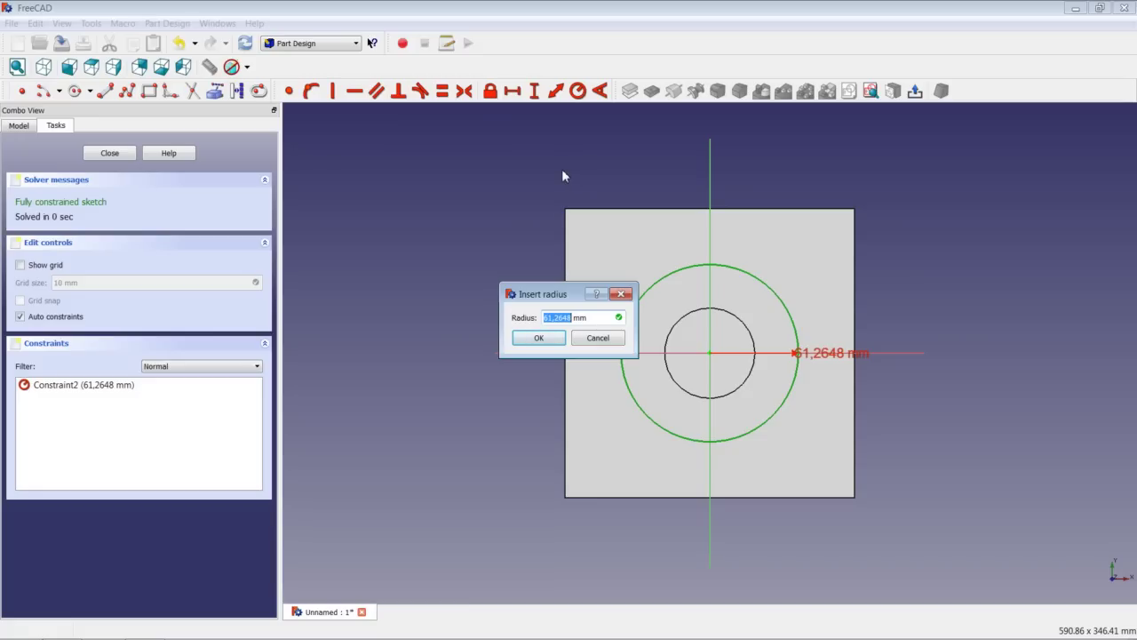
text(62,5)
click(537, 338)
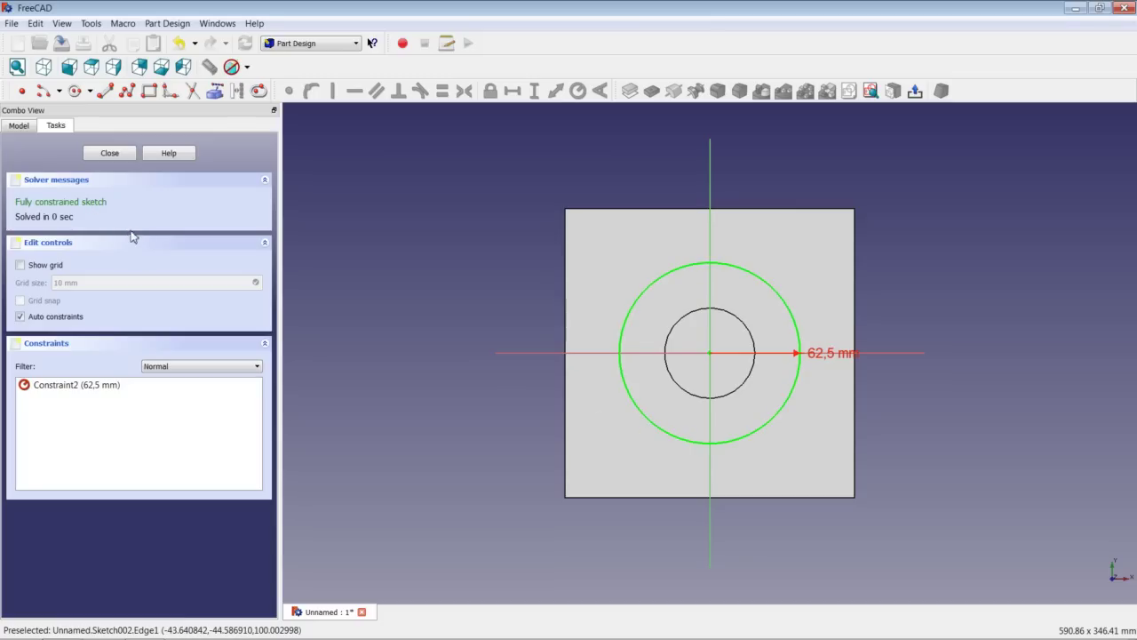
click(110, 153)
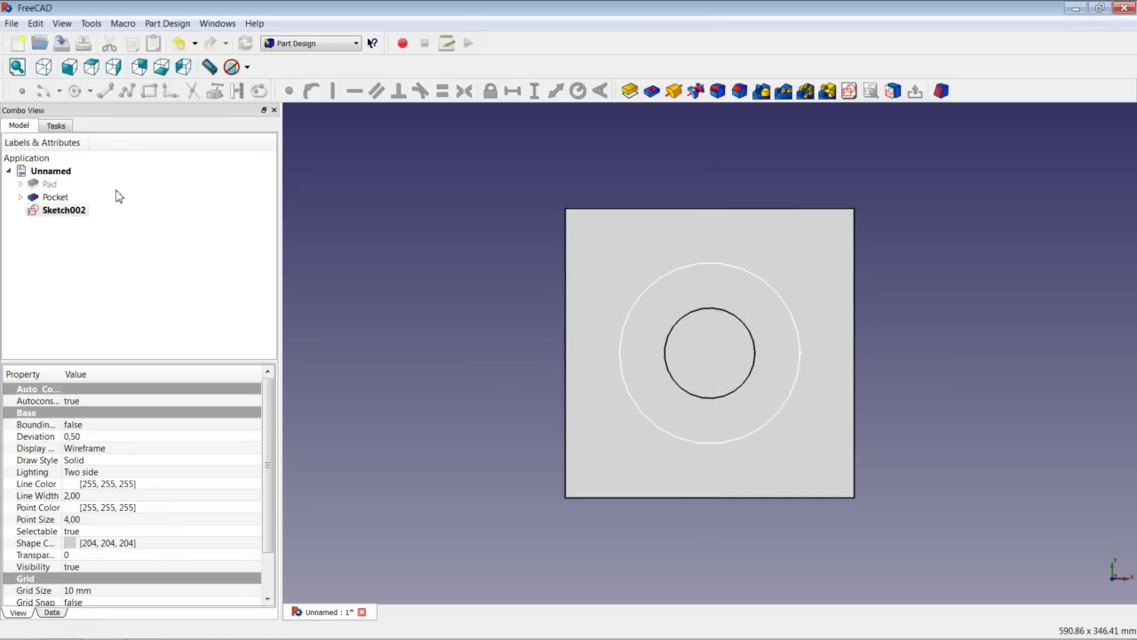
Cut a pocket from the 62.5 mm circle sketch with type Dimension and a length of 50 mm.
click(651, 90)
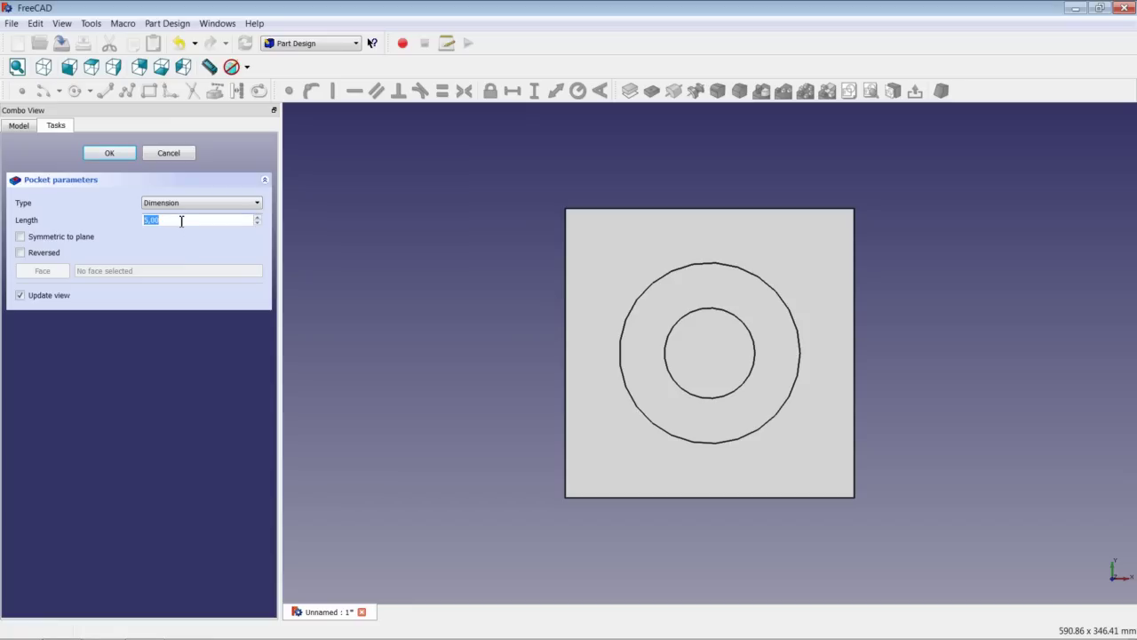
text(50)
click(110, 154)
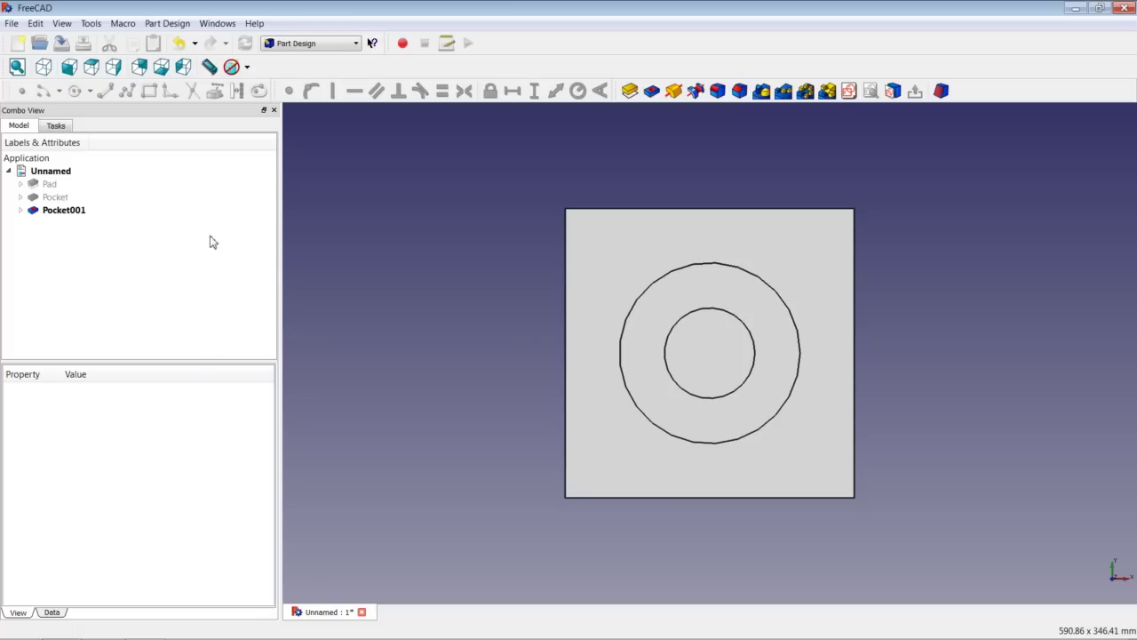
Start another sketch on the top face and draw a circle of about 83 mm radius centred on the origin.
click(625, 255)
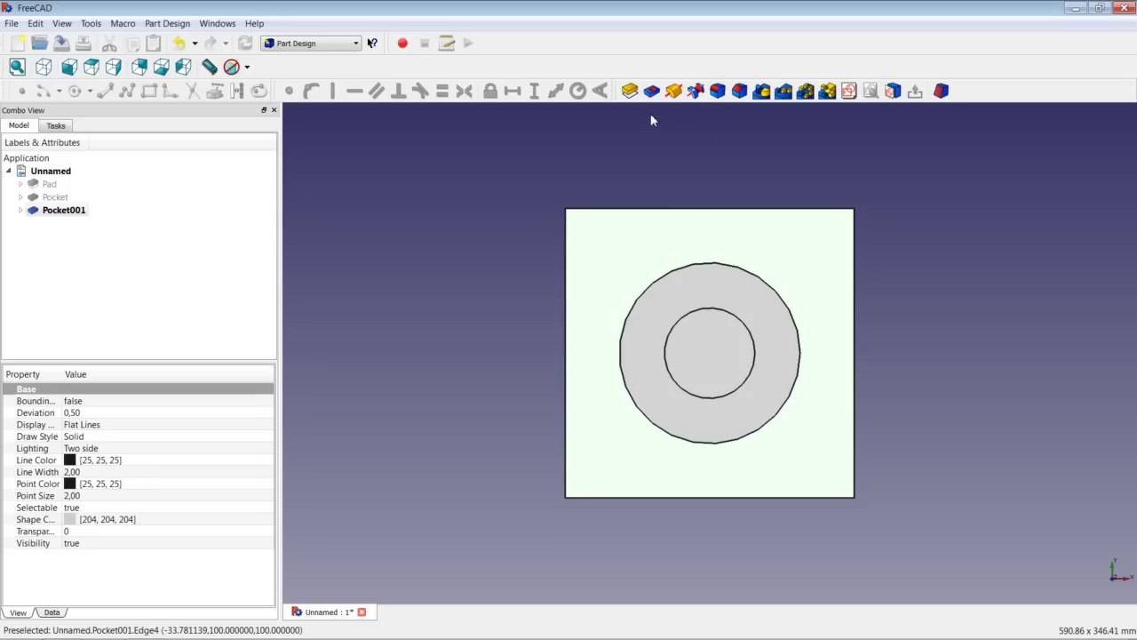
click(848, 92)
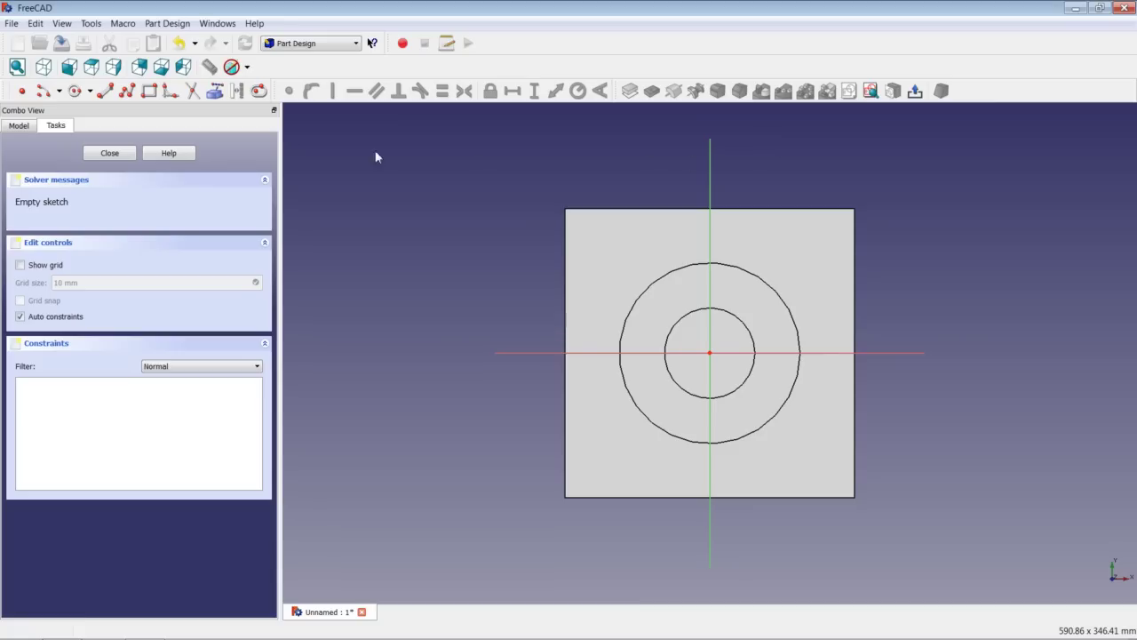
click(75, 90)
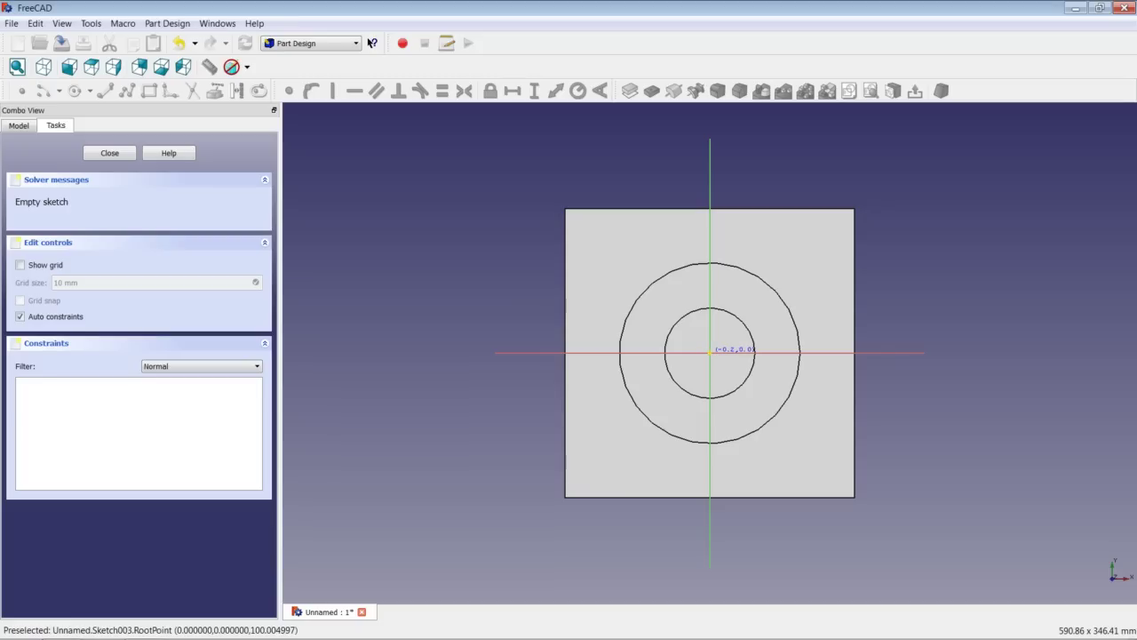
click(709, 352)
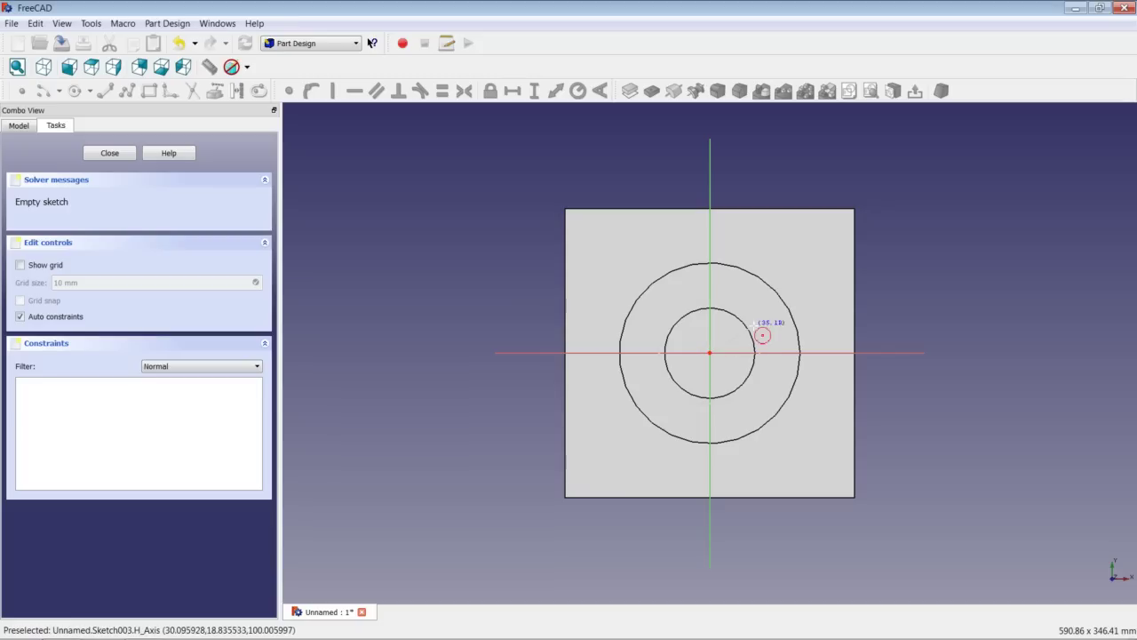
click(809, 285)
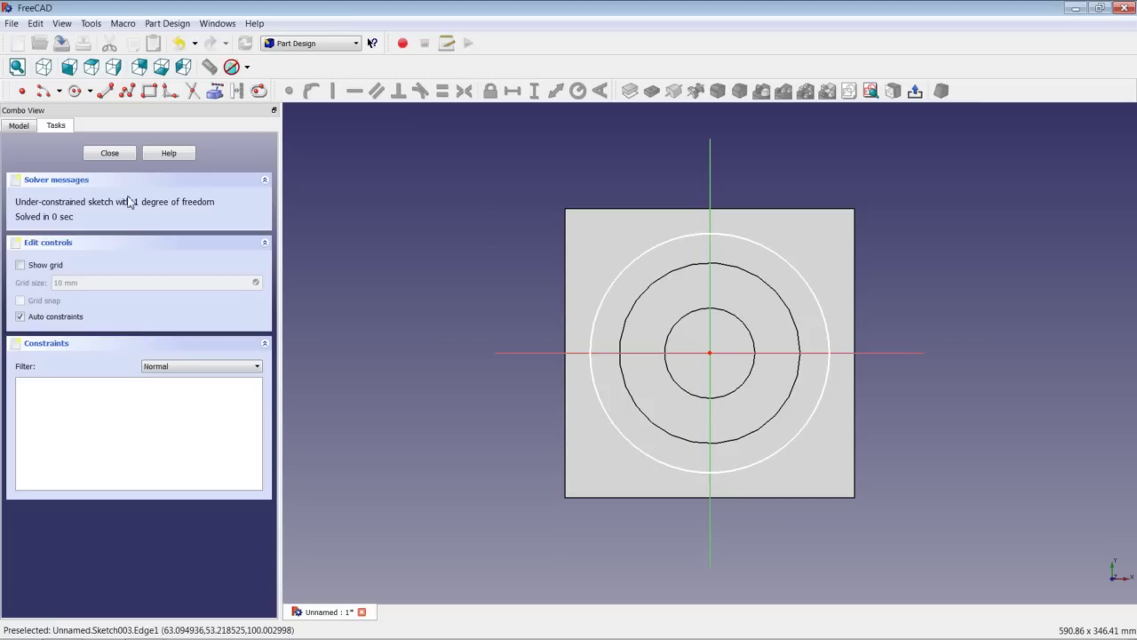
Constrain the outermost circle's radius to 93.75 mm and close the sketch.
click(783, 258)
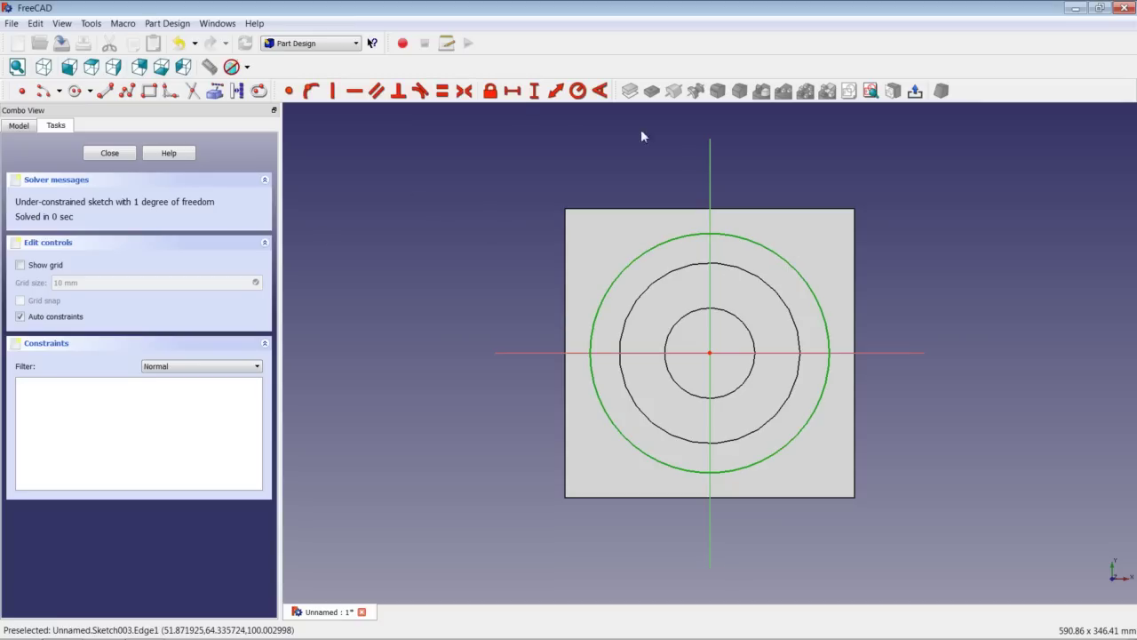
click(578, 91)
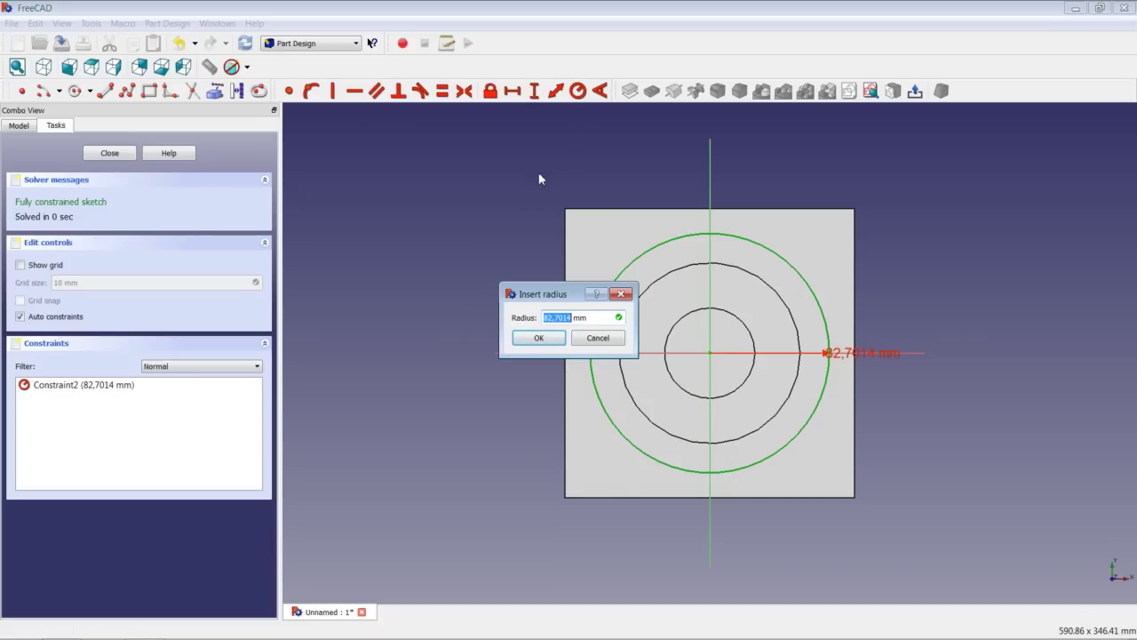
text(93,75)
key(Return)
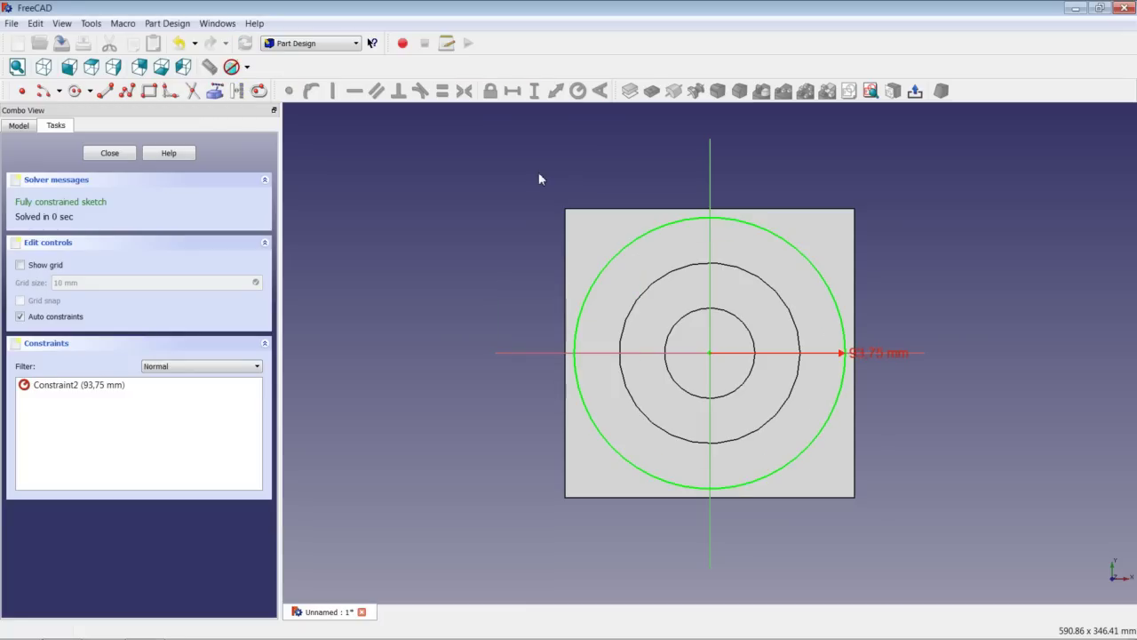
click(110, 153)
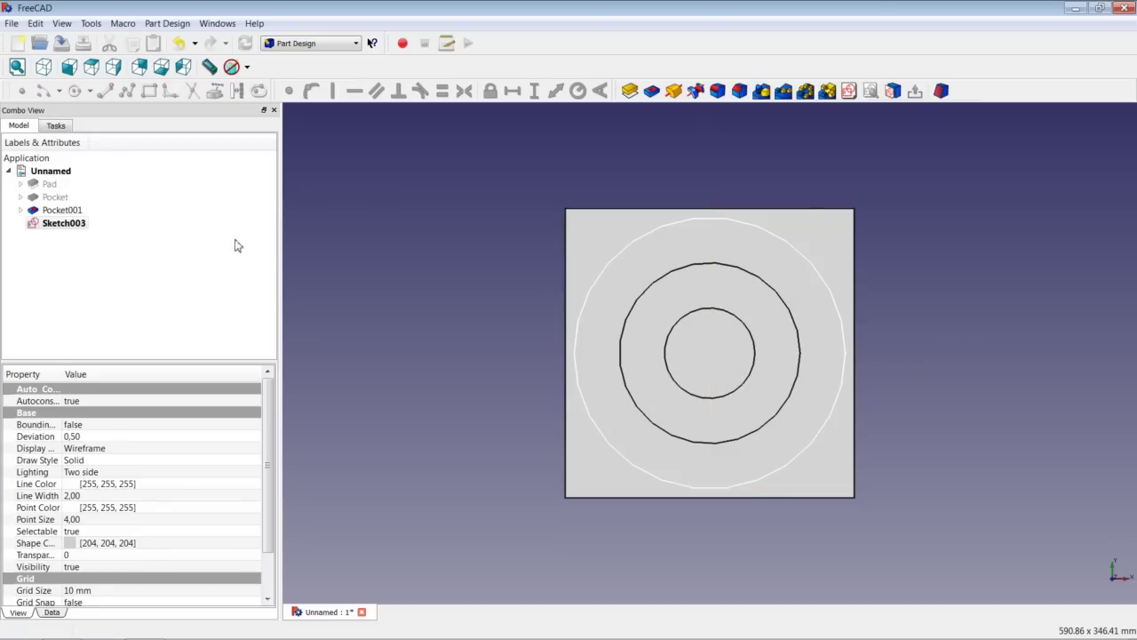
Cut a pocket from the 93.75 mm circle sketch with type Dimension and a length of 25 mm.
click(652, 91)
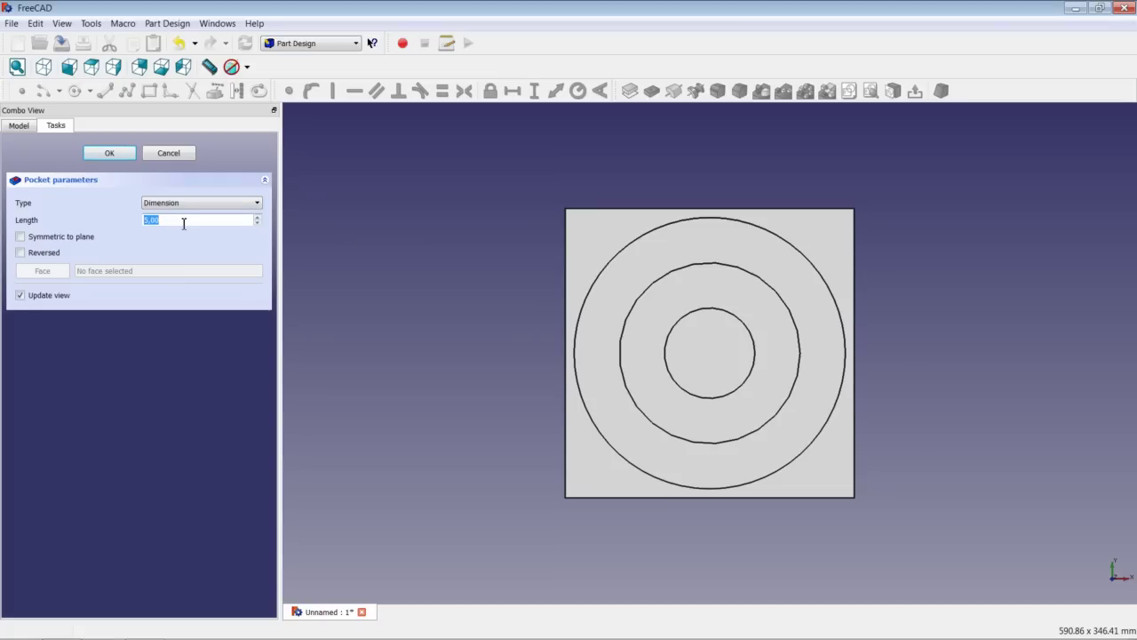
text(25)
click(112, 153)
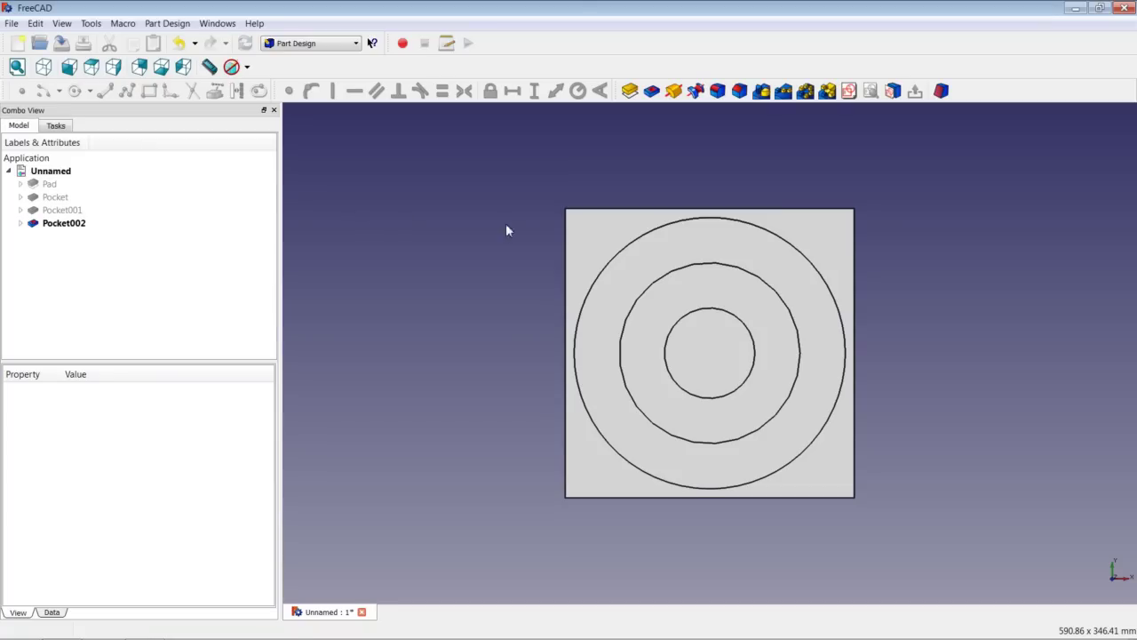
Examine the three stepped pockets in axonometric wireframe display, and restore the As is draw style.
click(47, 75)
right_click(392, 190)
click(410, 197)
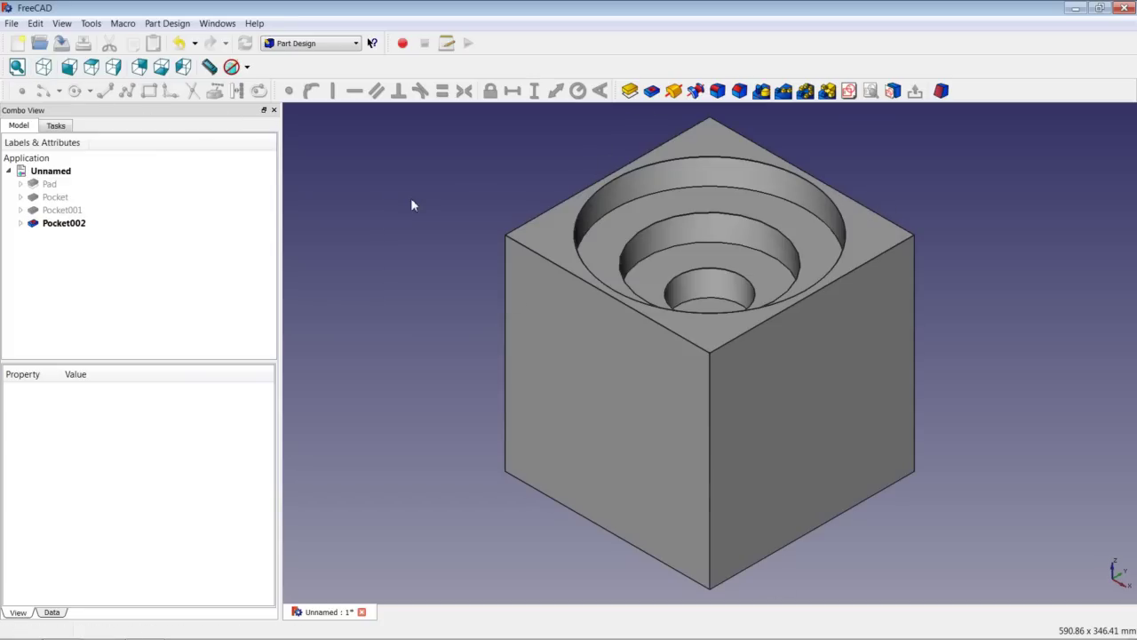
click(247, 67)
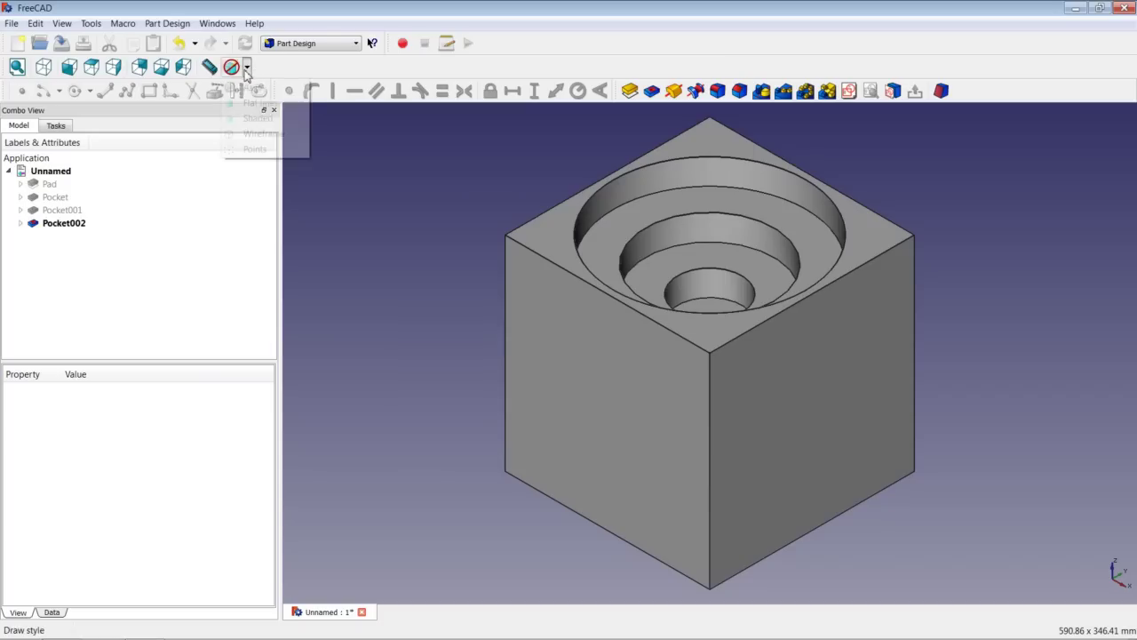
click(265, 135)
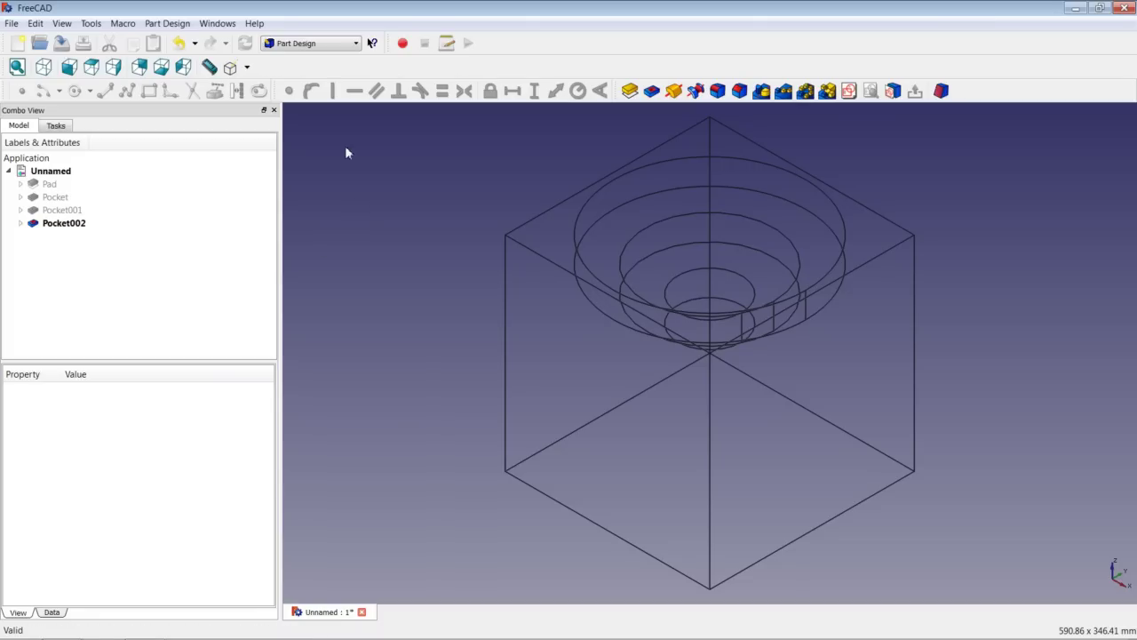
click(249, 68)
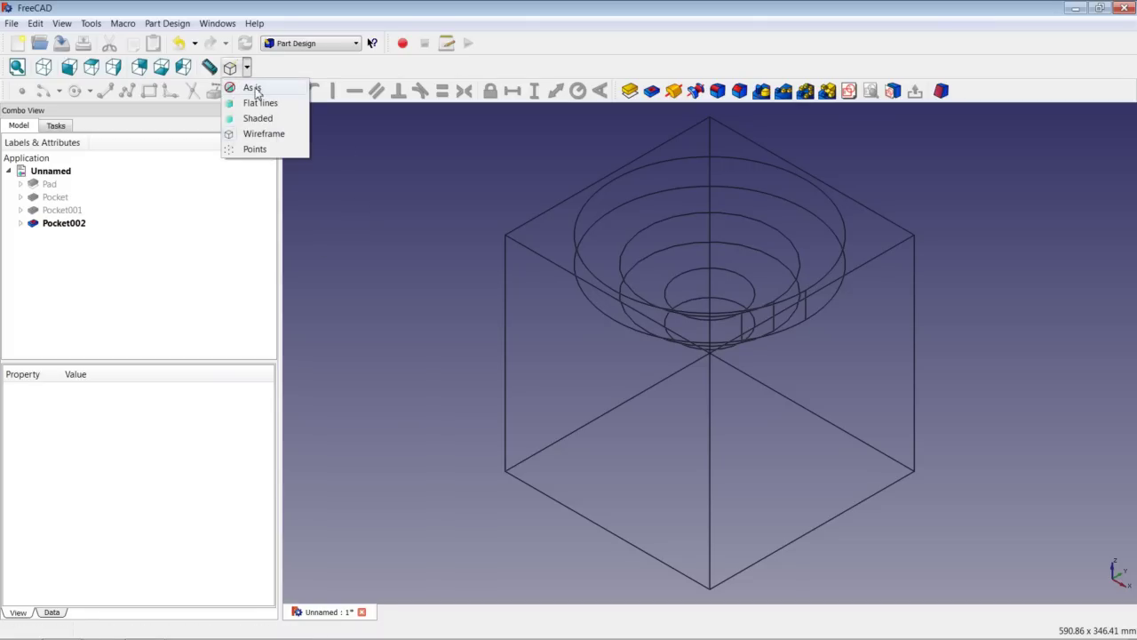
click(254, 87)
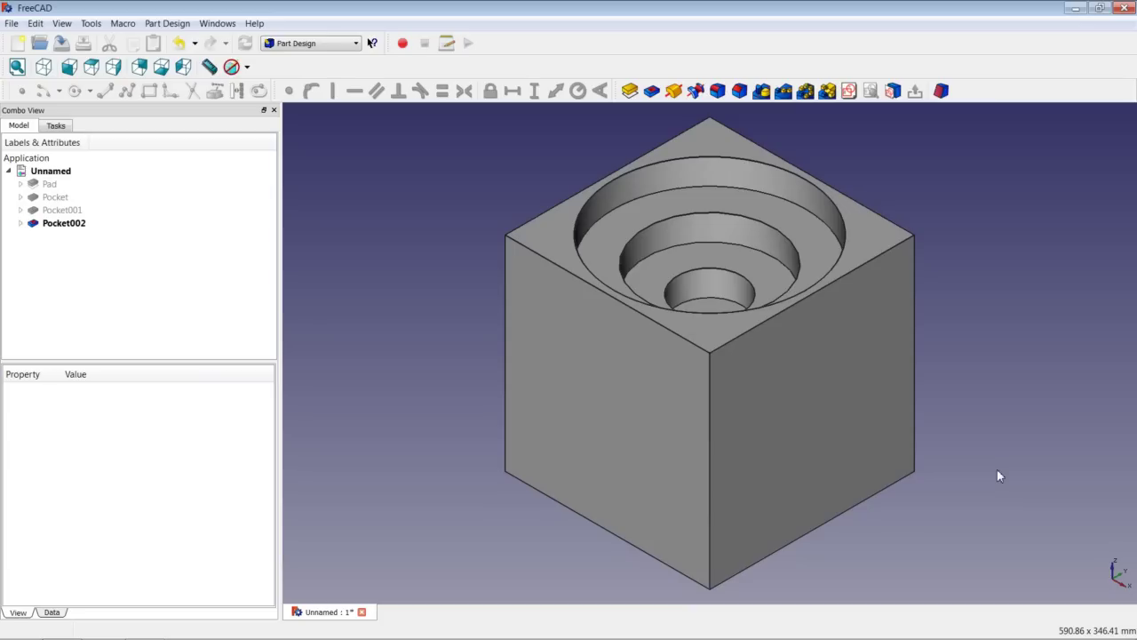
Start a sketch on the cube's front face and draw a circle of about 61 mm radius centred on the origin.
click(625, 390)
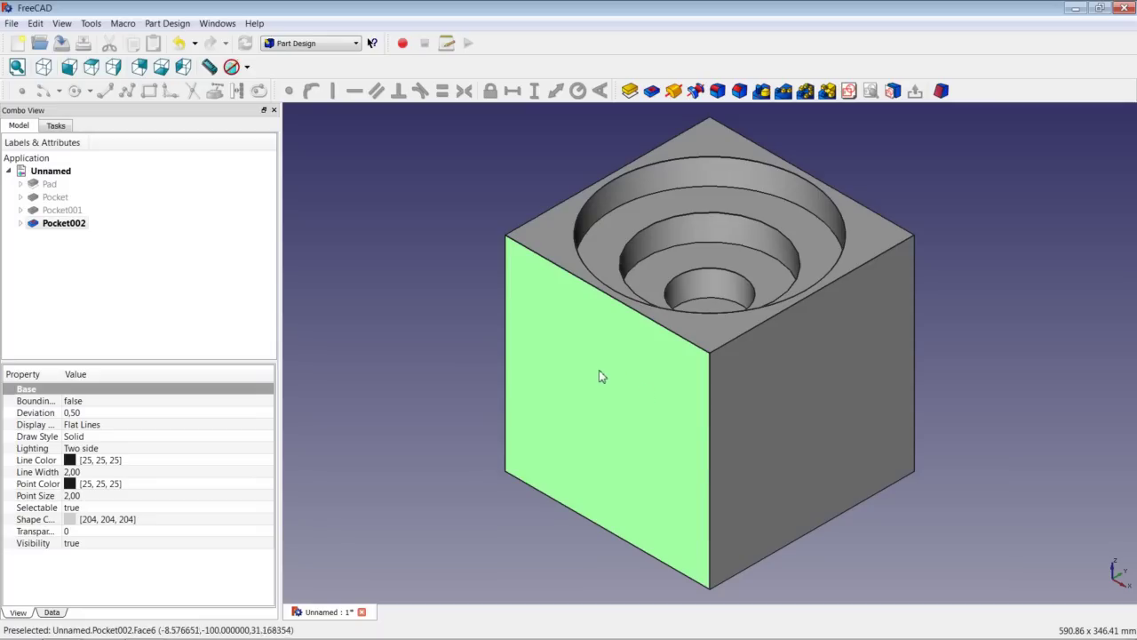
click(849, 92)
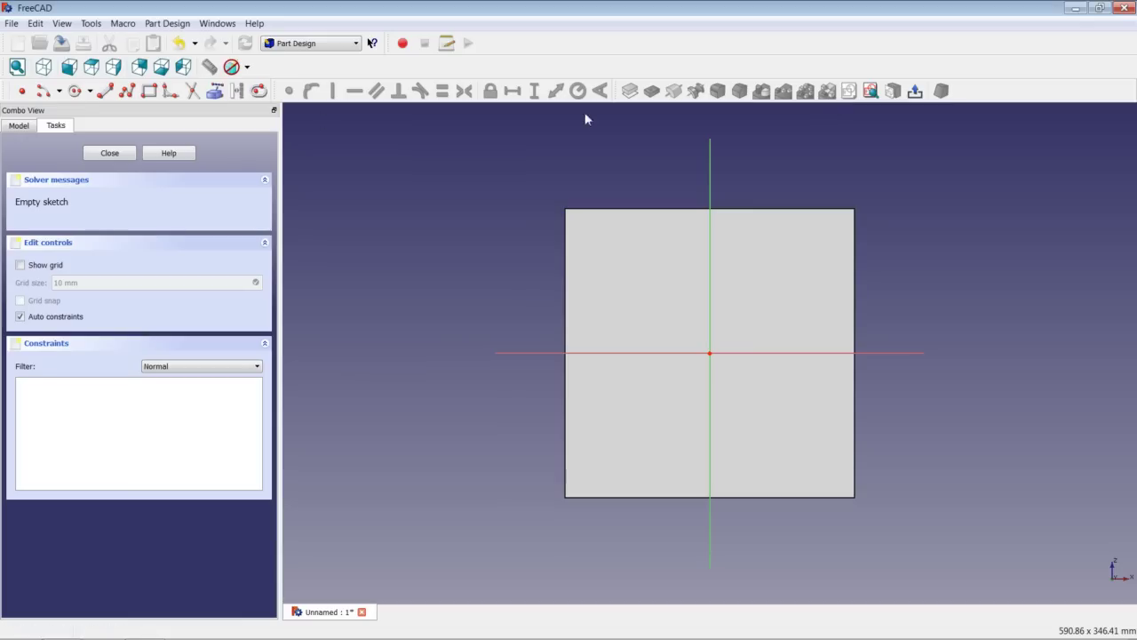
click(74, 91)
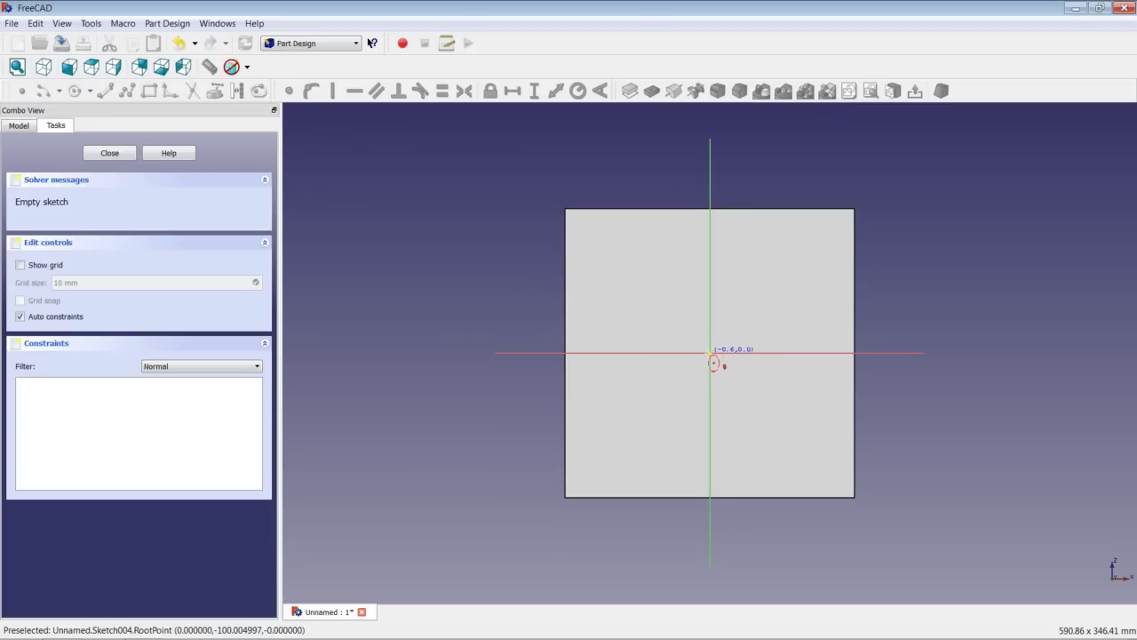
click(710, 352)
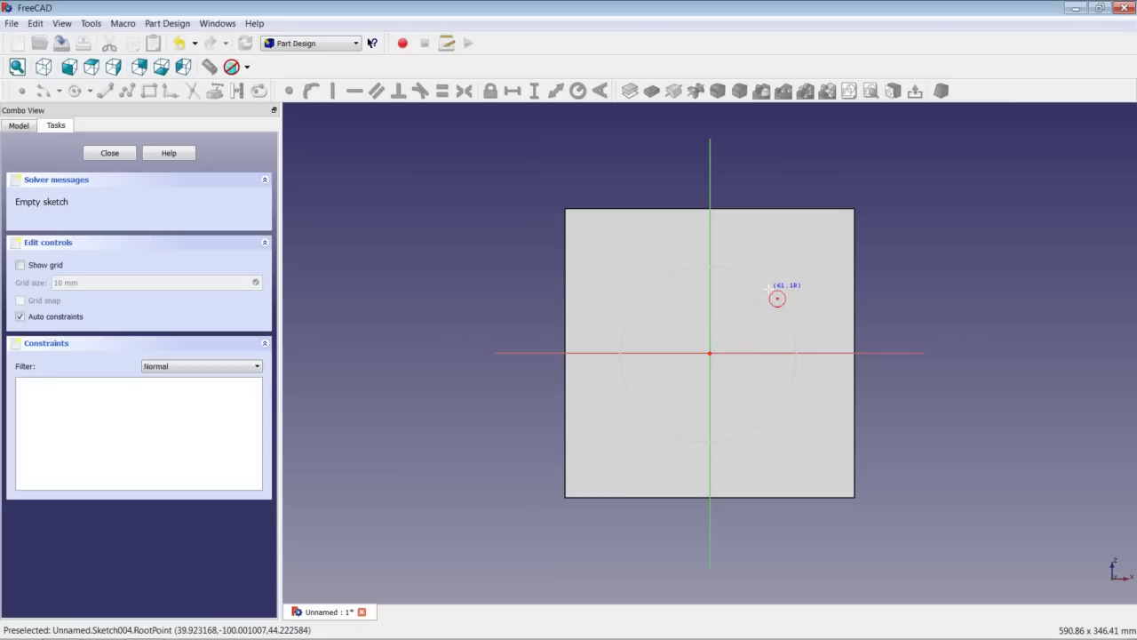
click(768, 288)
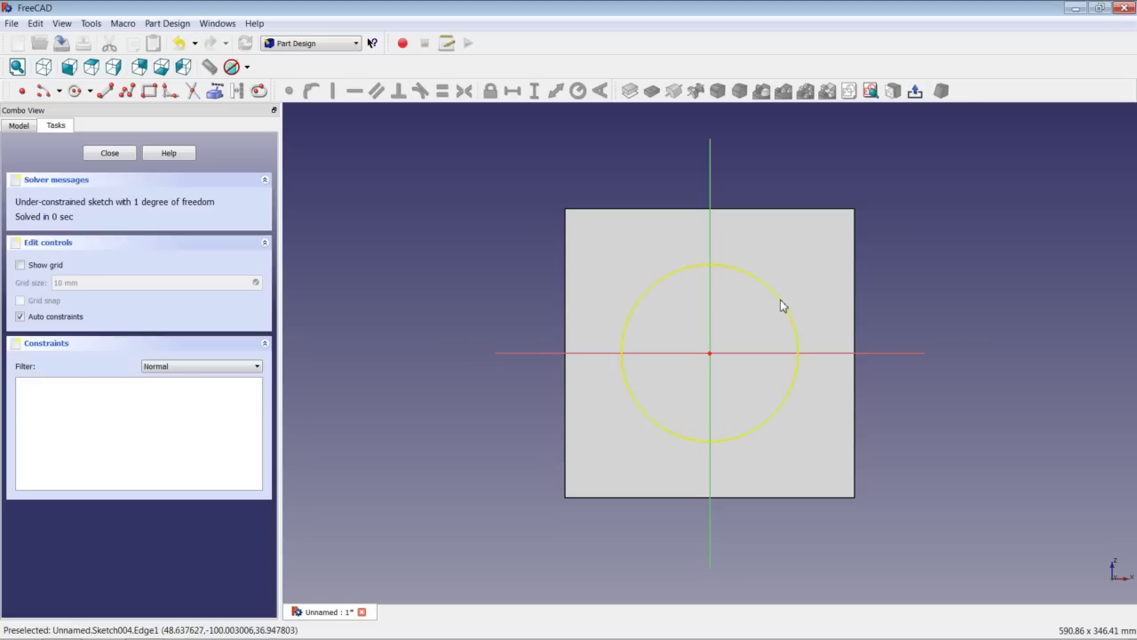
Constrain the front-face circle's radius to 31.25 mm and close the sketch.
click(780, 306)
click(578, 91)
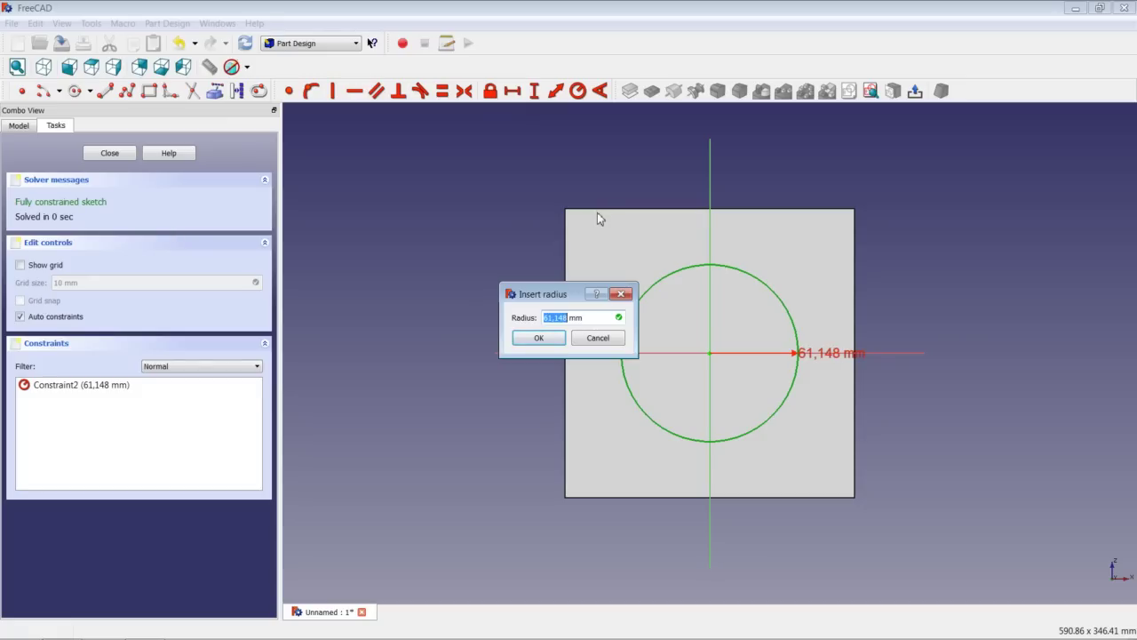
text(31,25)
key(Return)
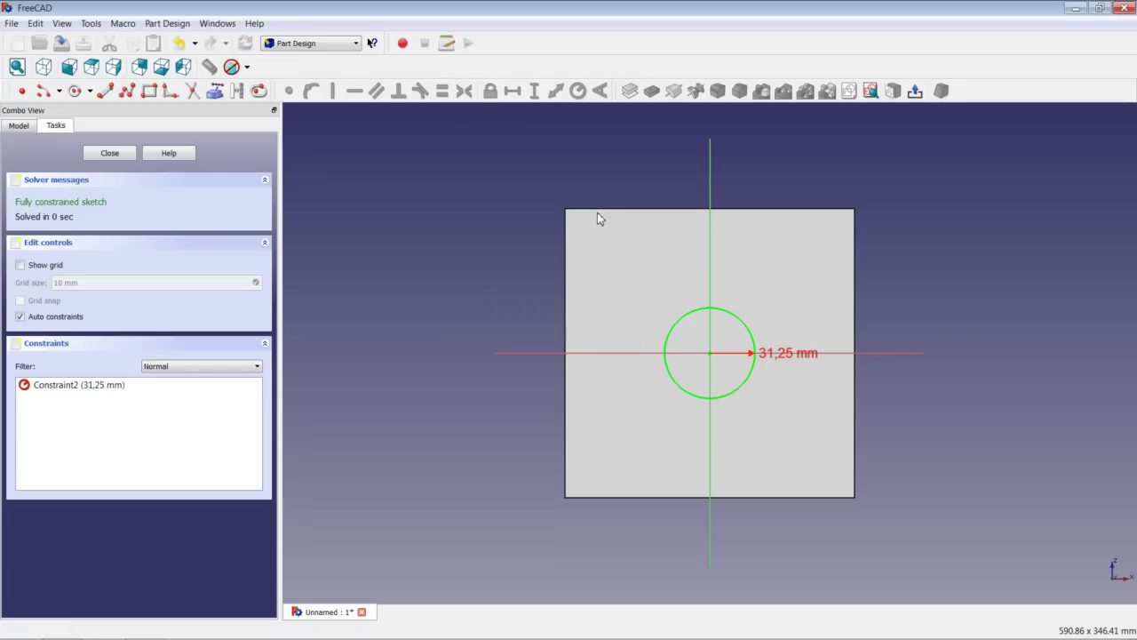
click(109, 153)
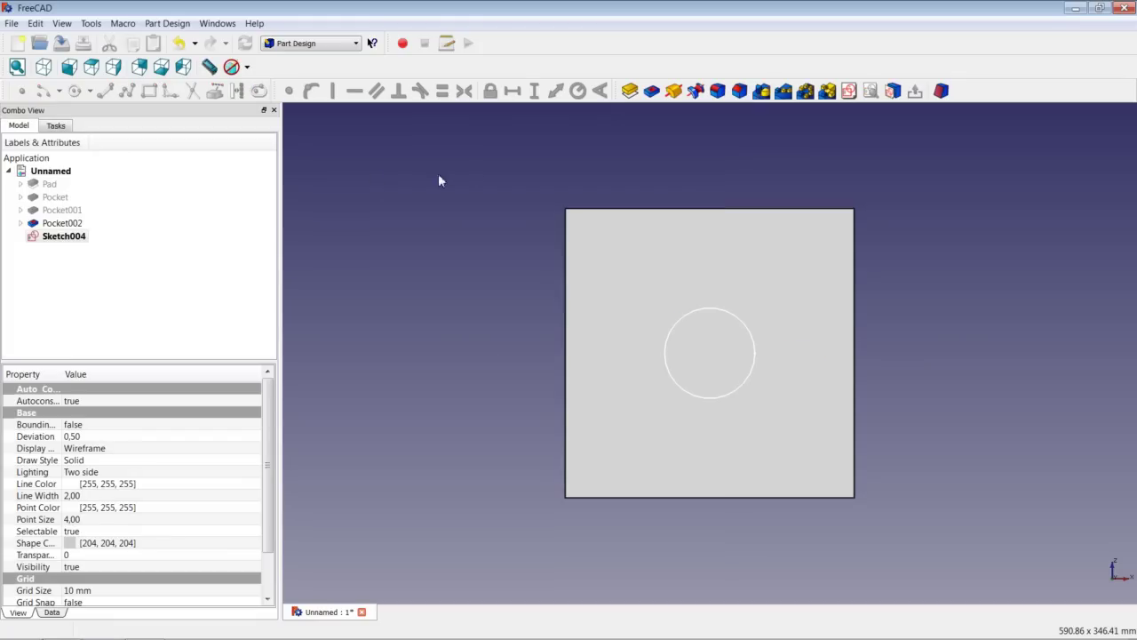
Cut a 75 mm deep pocket from the 31.25 mm circle sketch on the front face, with type Dimension.
click(651, 91)
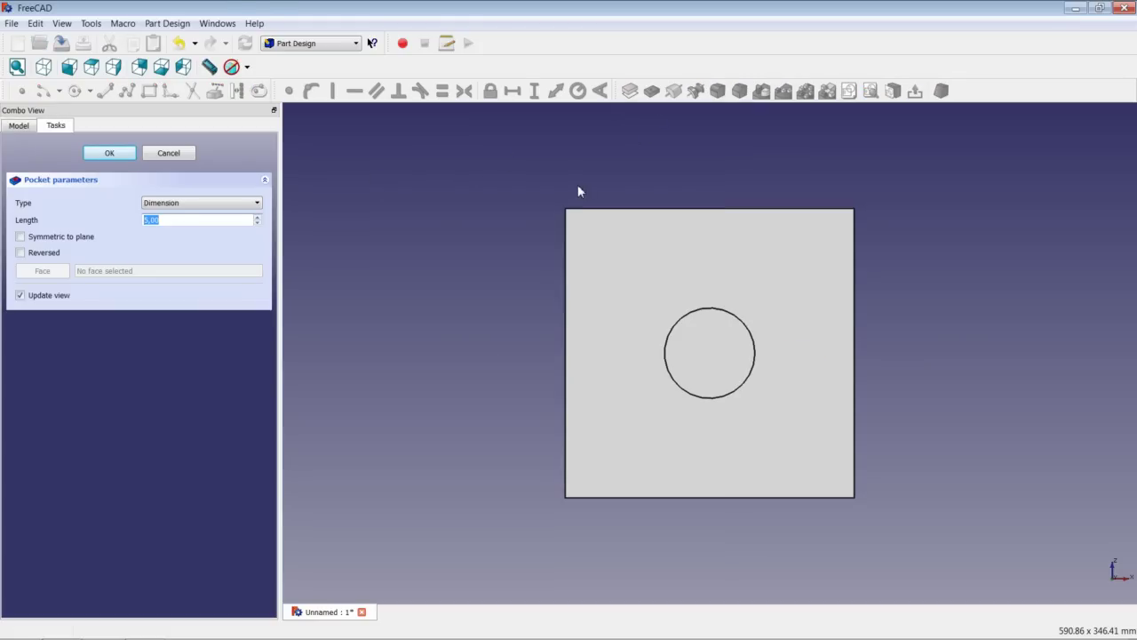
text(75)
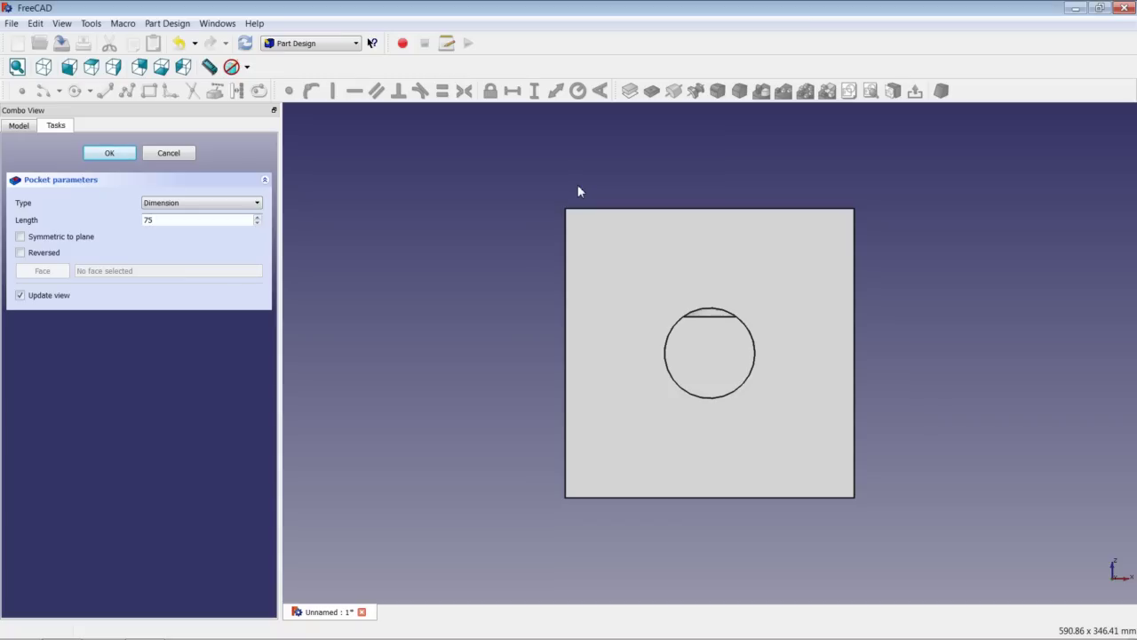
key(Return)
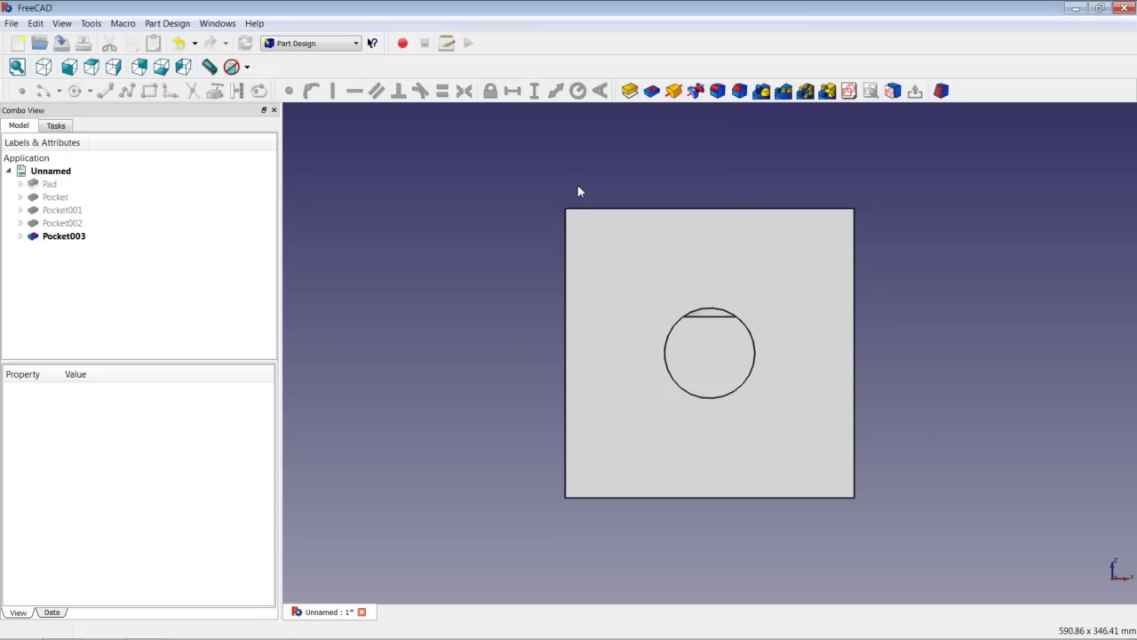
Start a new sketch on the cube's front face and draw a circle of about 58 mm radius centred on the origin.
click(629, 279)
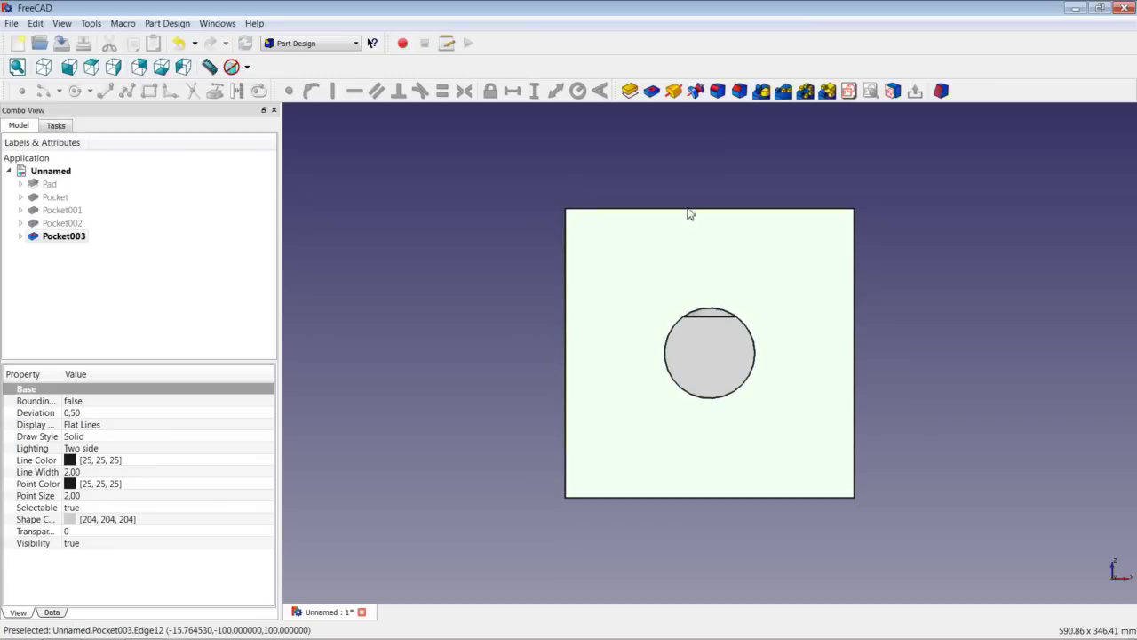
click(849, 90)
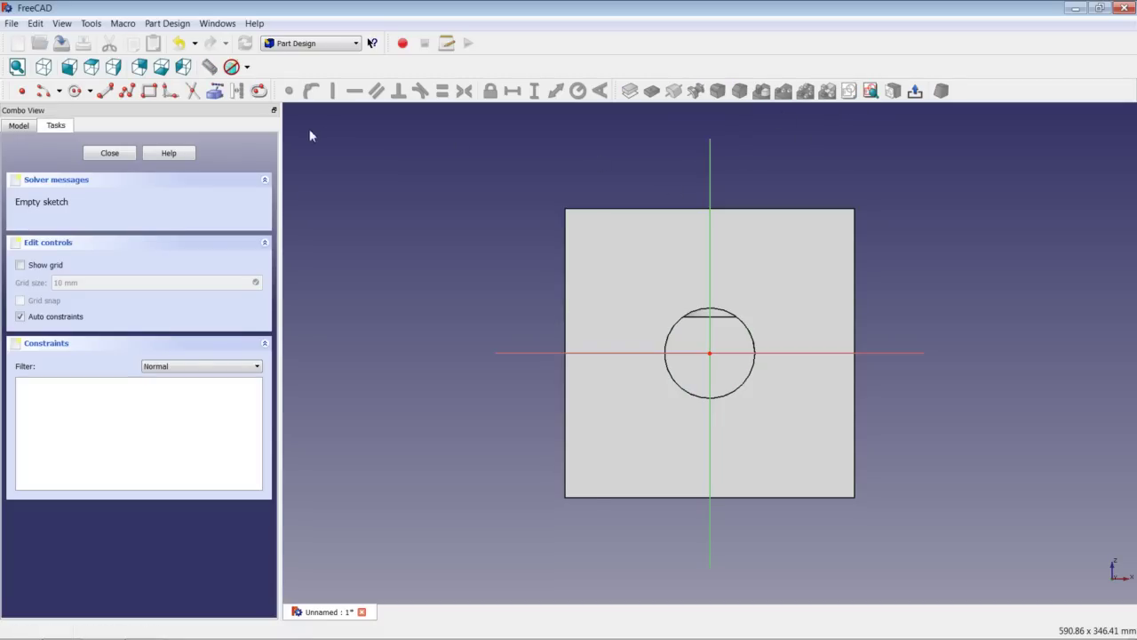
click(75, 91)
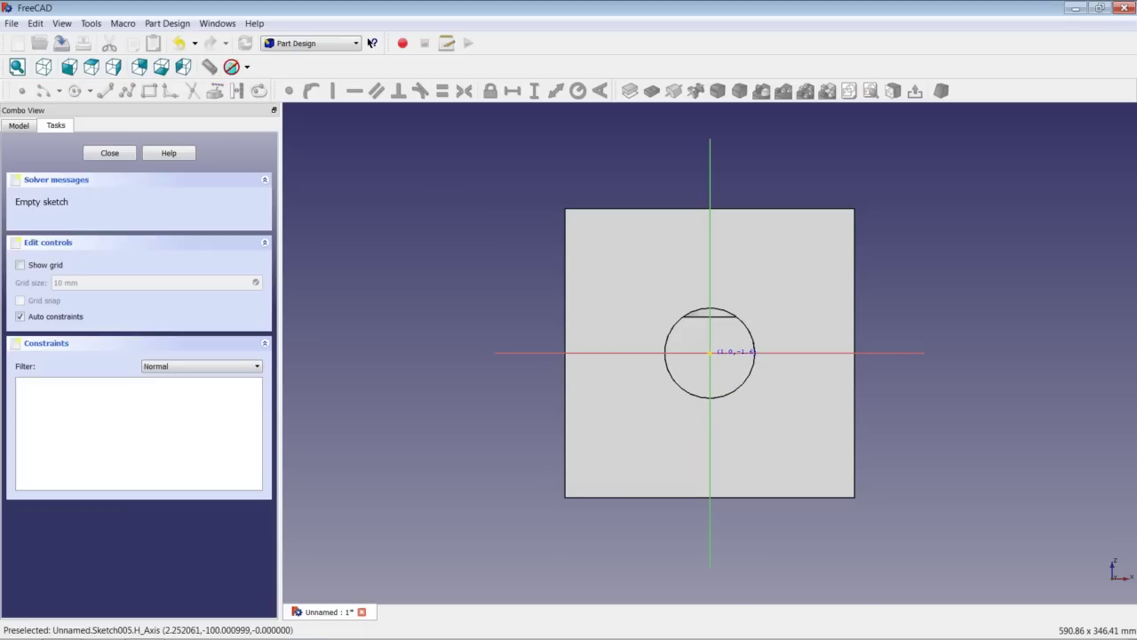
click(709, 353)
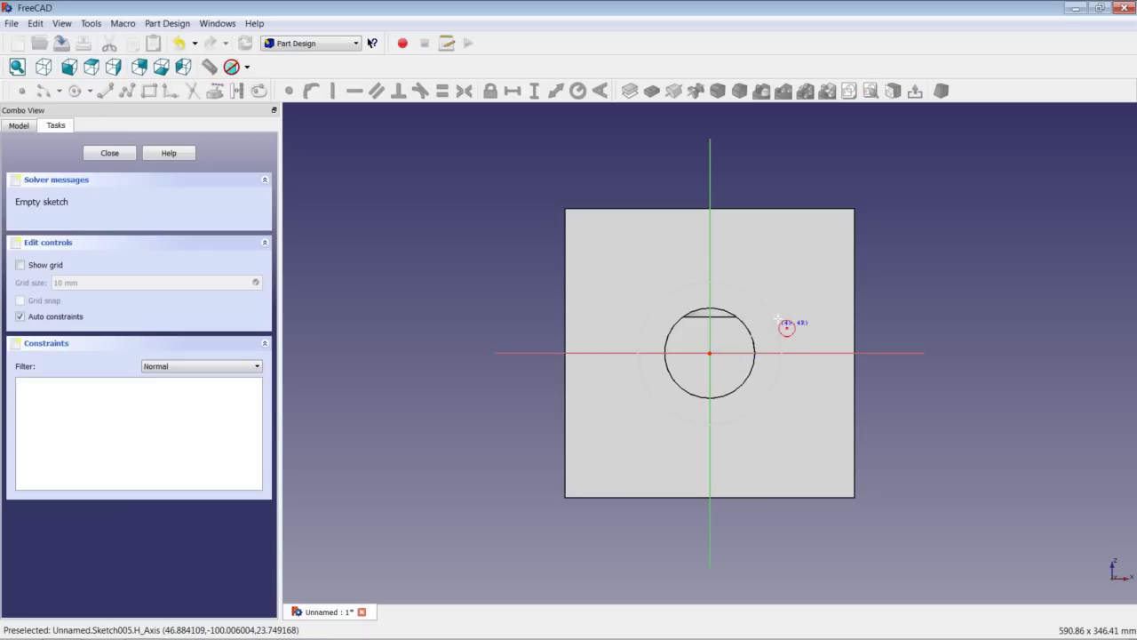
click(775, 309)
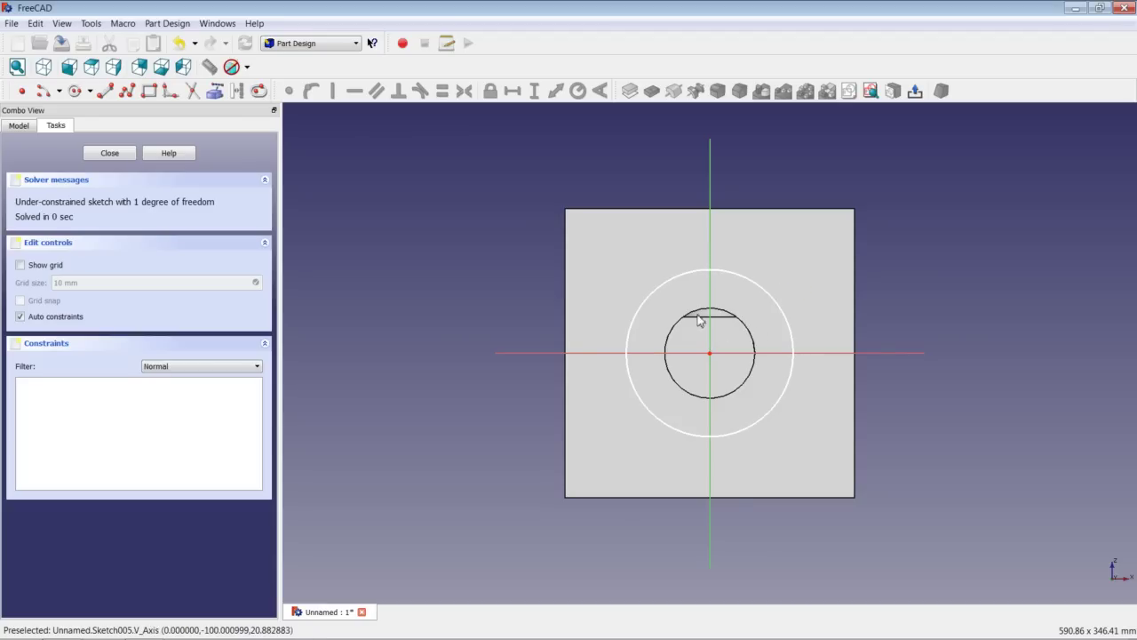
Constrain the new front-face circle's radius to 62.5 mm and close the sketch.
click(782, 310)
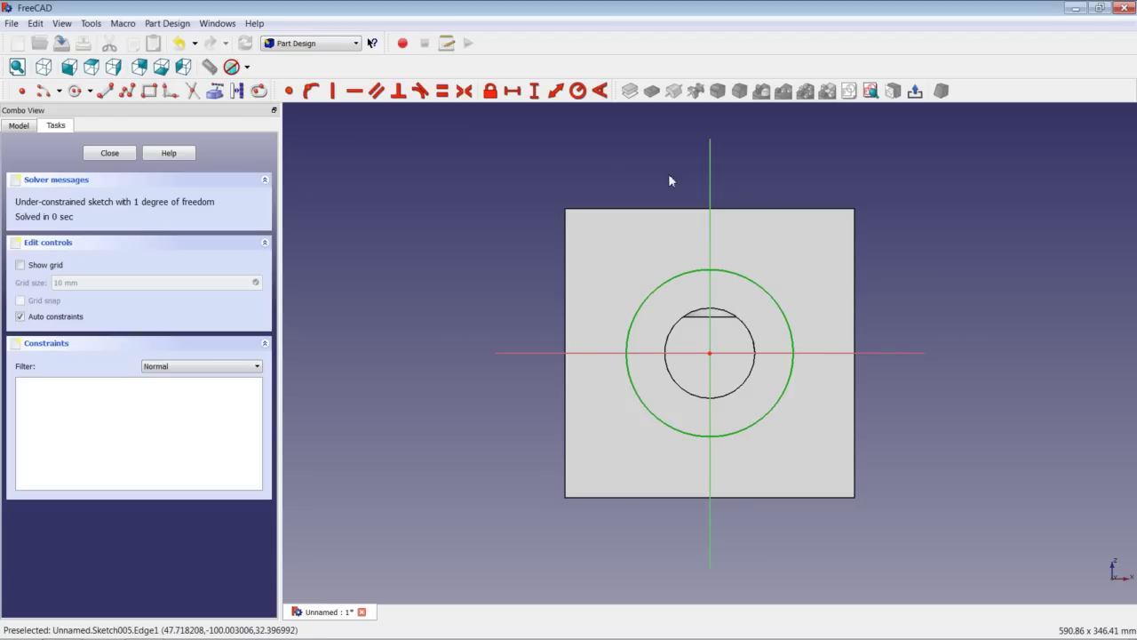
click(578, 90)
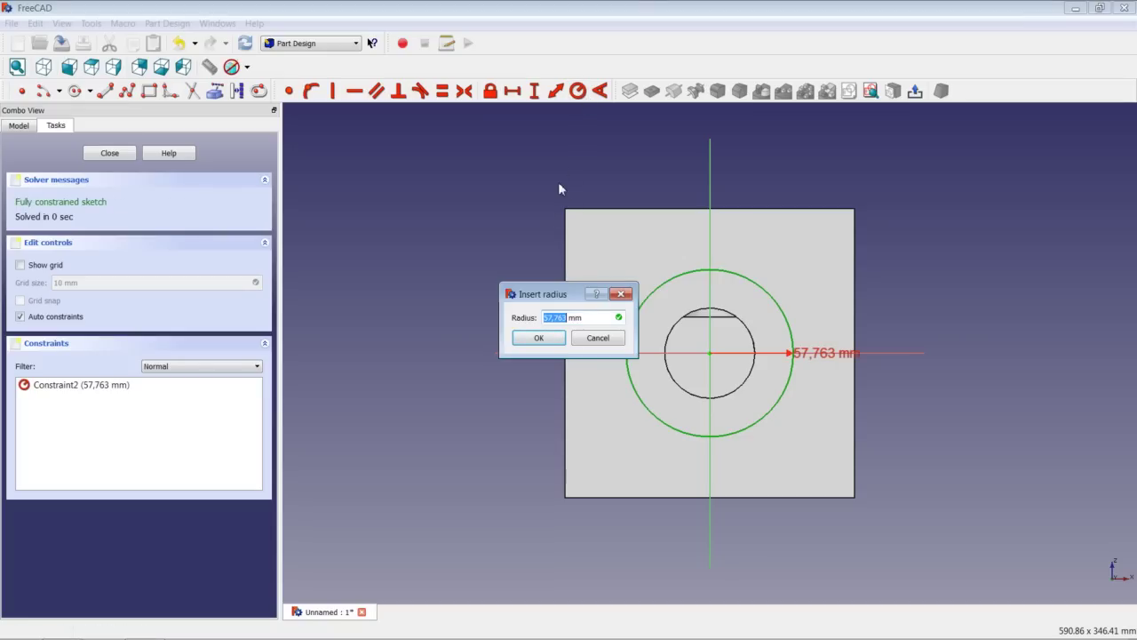
text(62,5)
key(Return)
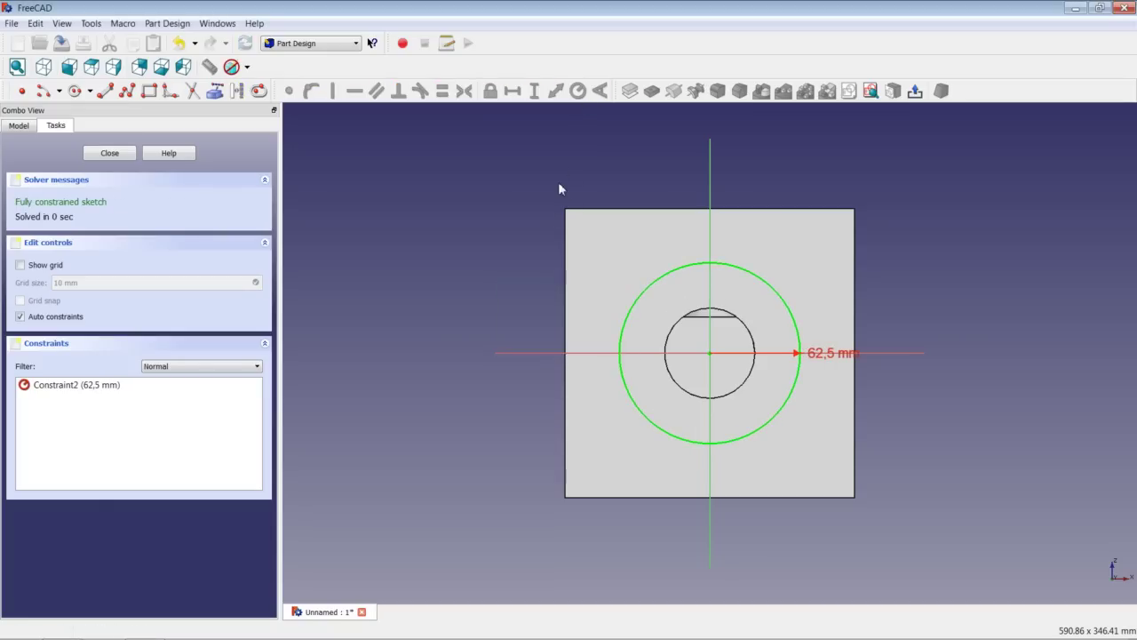
click(125, 153)
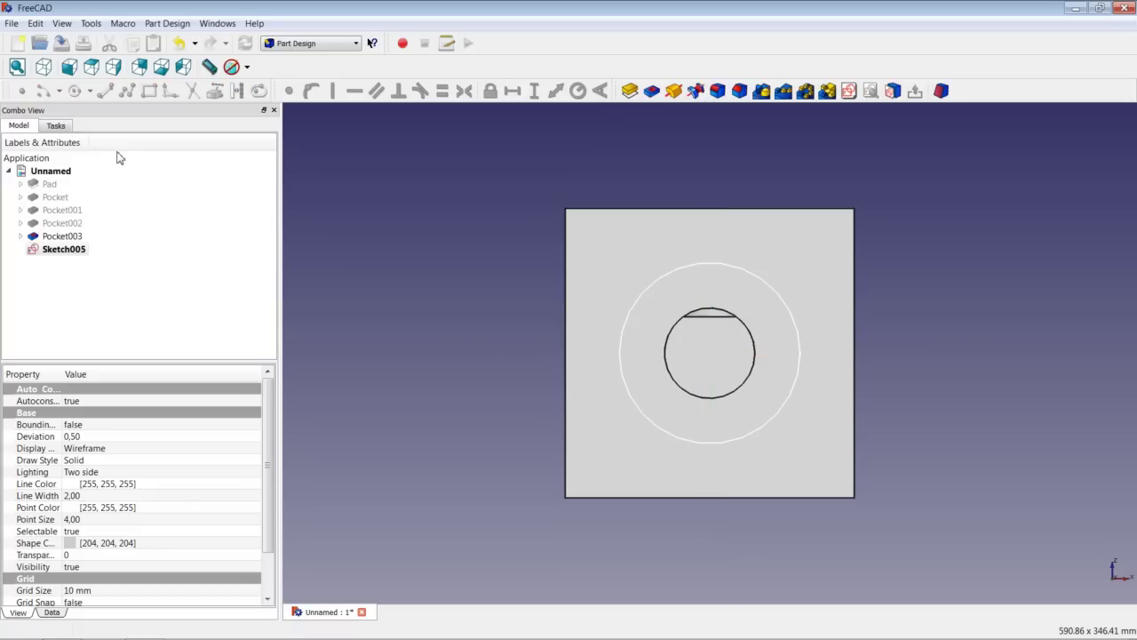
Cut a 50 mm deep pocket from the 62.5 mm circle sketch on the front face, with type Dimension.
click(674, 91)
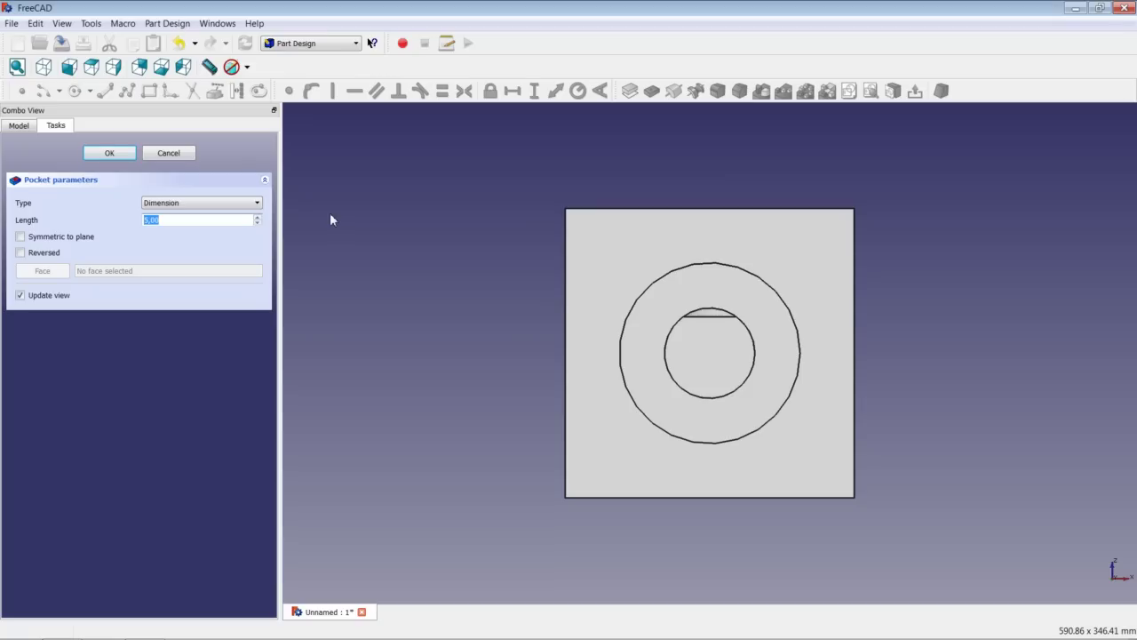
text(50)
key(Return)
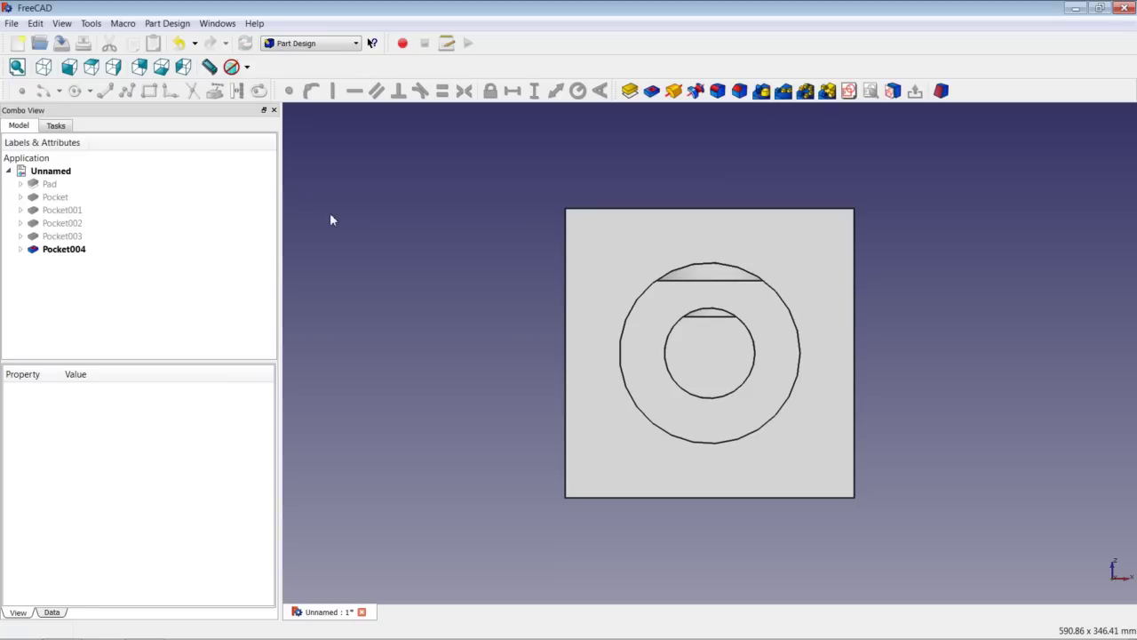
Start a third sketch on the cube's front face and draw a circle of about 84 mm radius centred on the origin.
click(696, 254)
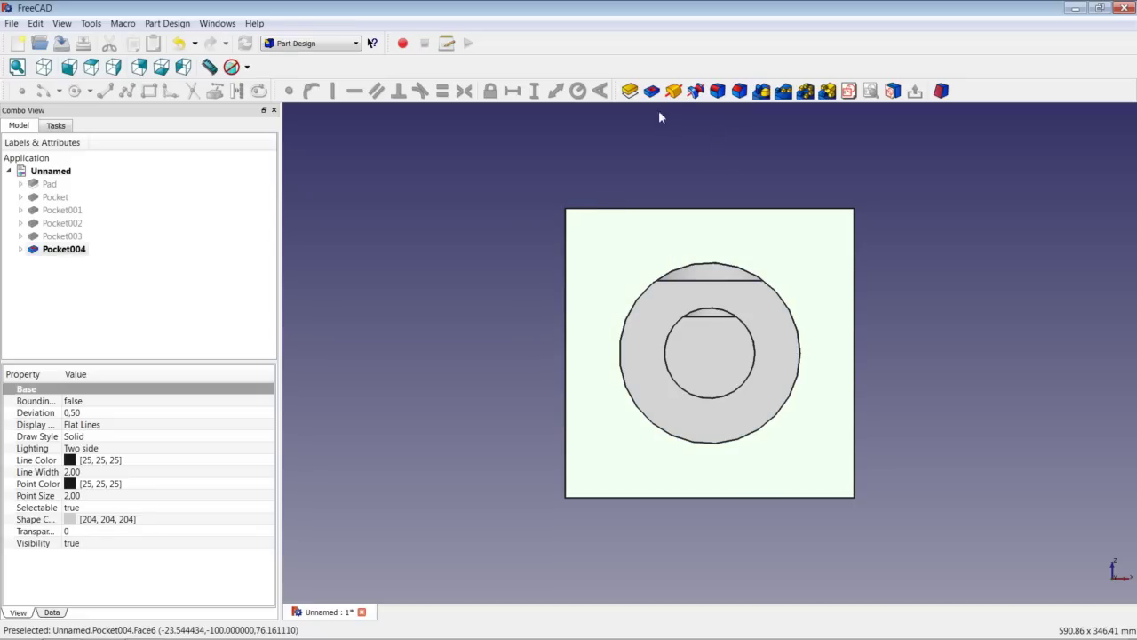
click(849, 91)
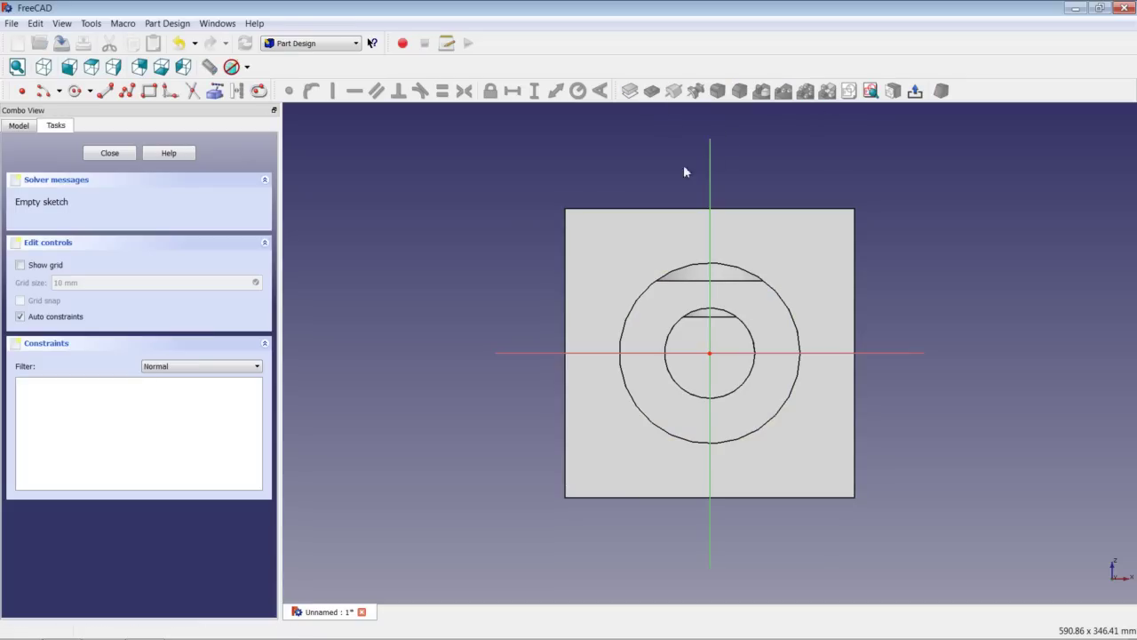
click(75, 90)
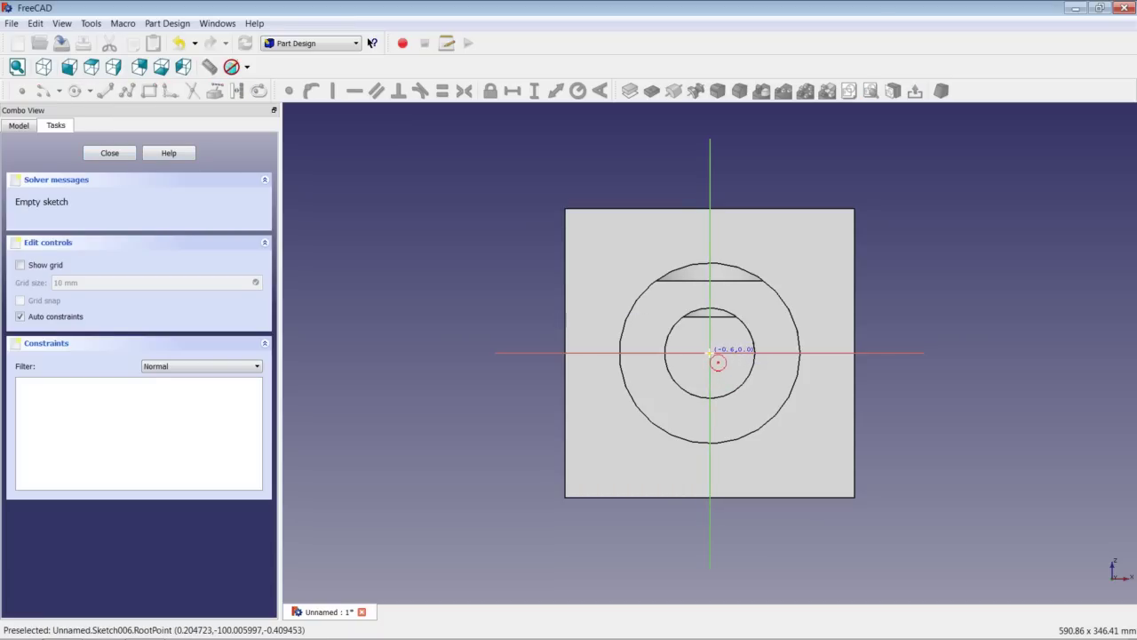
click(710, 352)
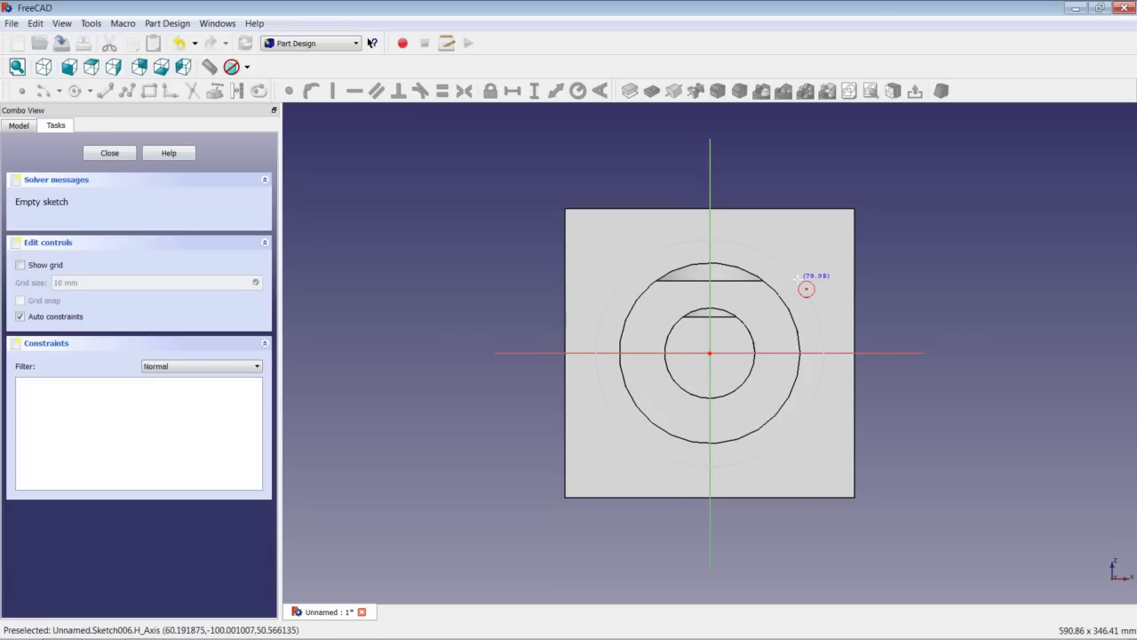
click(804, 272)
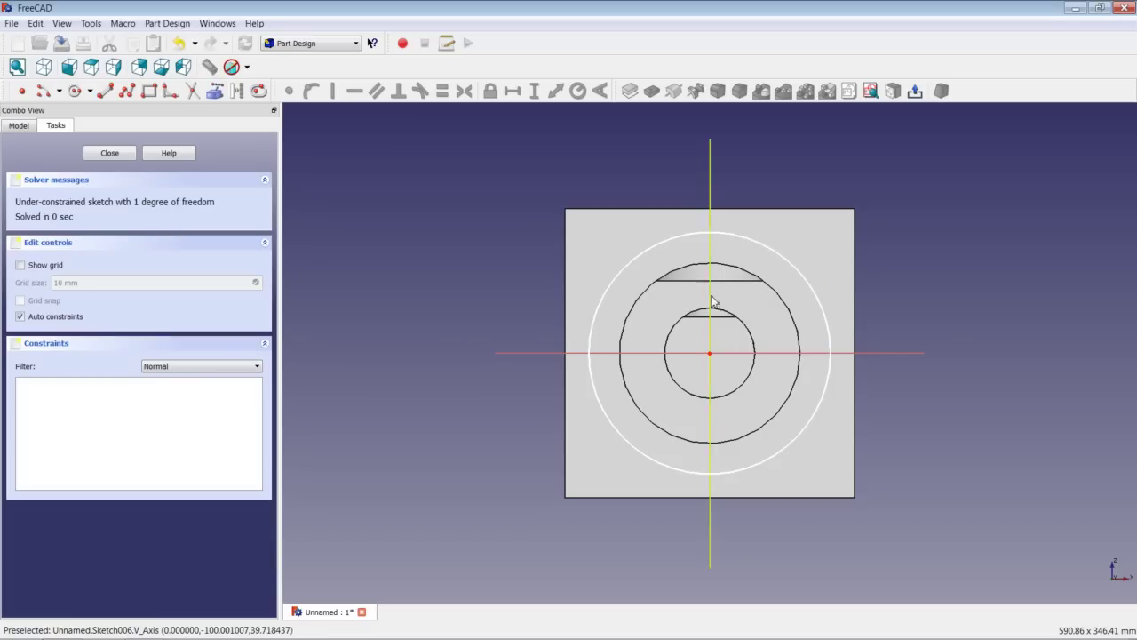
Constrain the outermost front-face circle's radius to 93.75 mm and close the sketch.
click(810, 280)
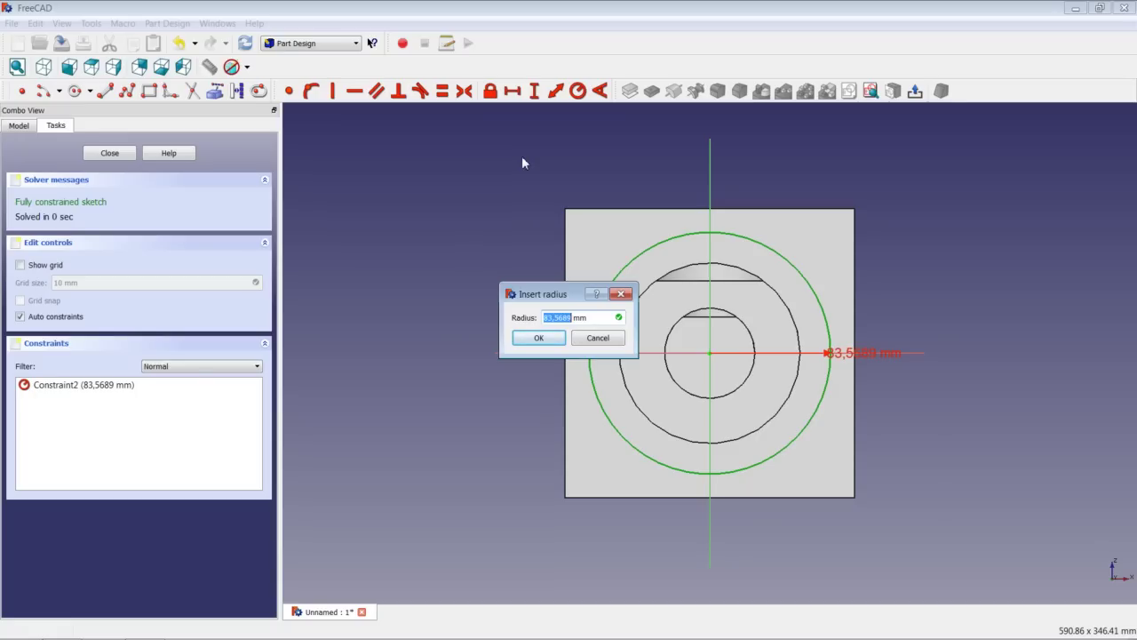
text(93,75)
key(Return)
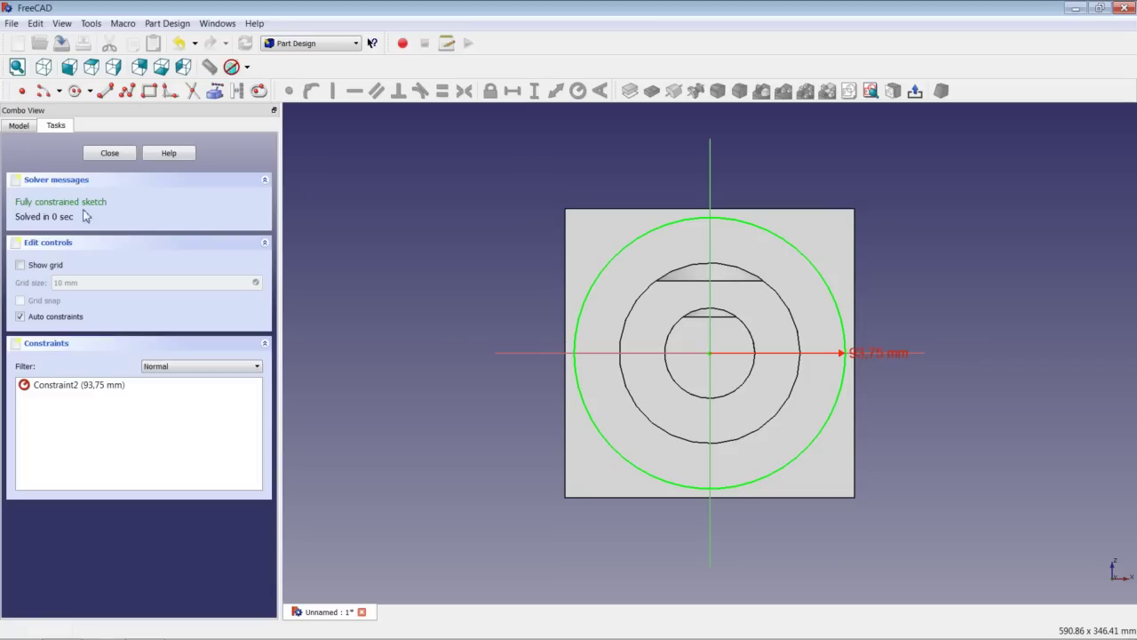
click(114, 156)
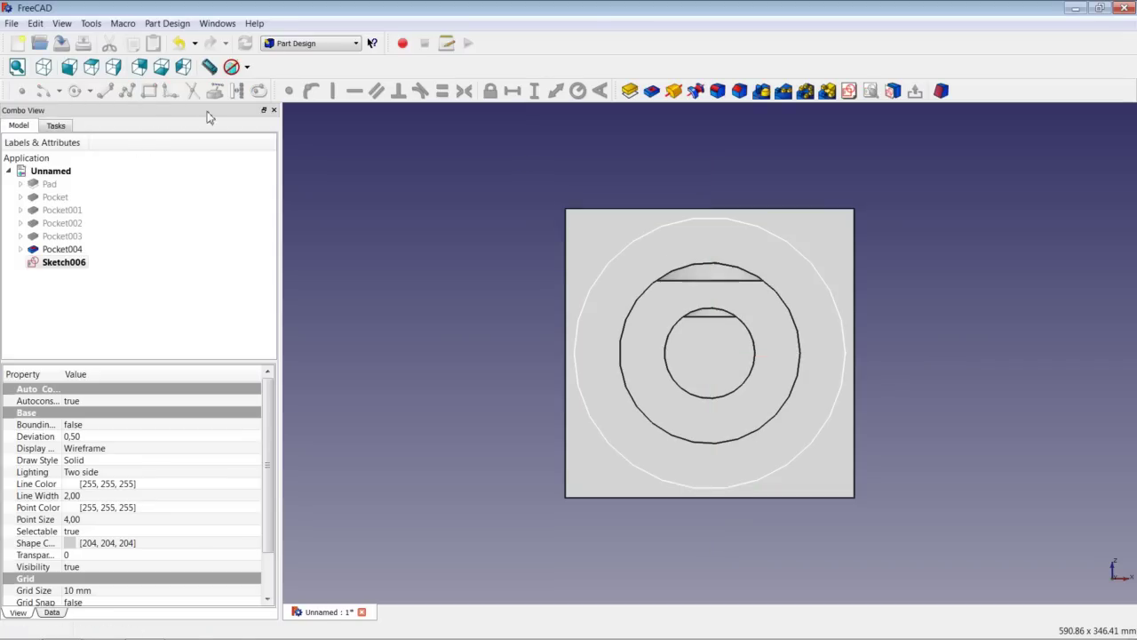
Cut a pocket from the 93.75 mm circle sketch on the front face, matching the depth of the top face's outermost pocket.
click(652, 92)
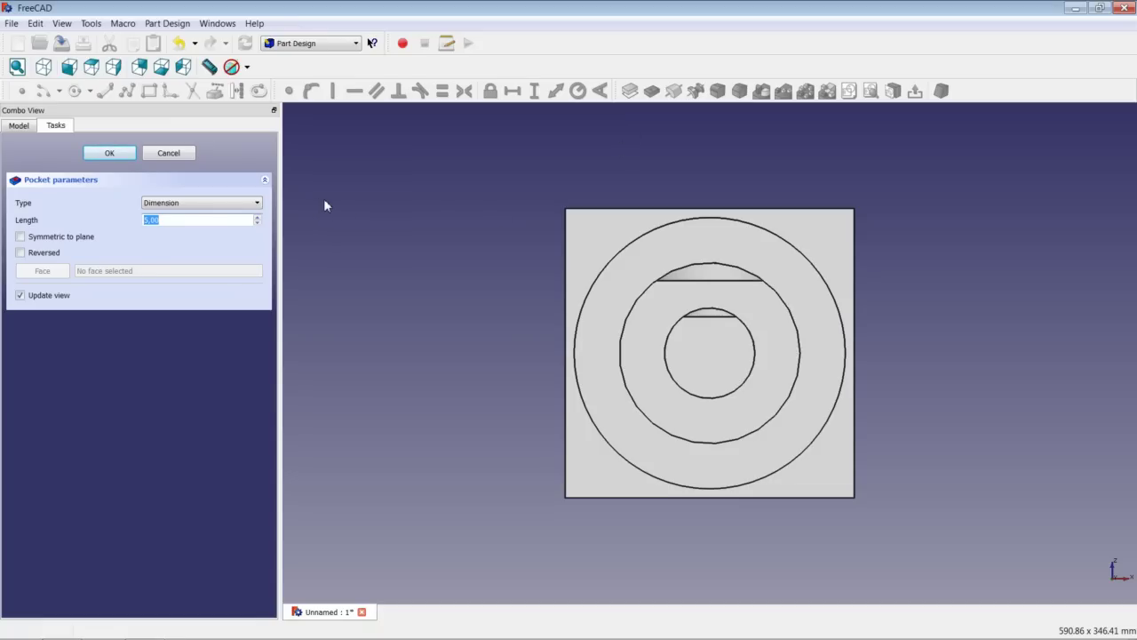
text(10)
key(Return)
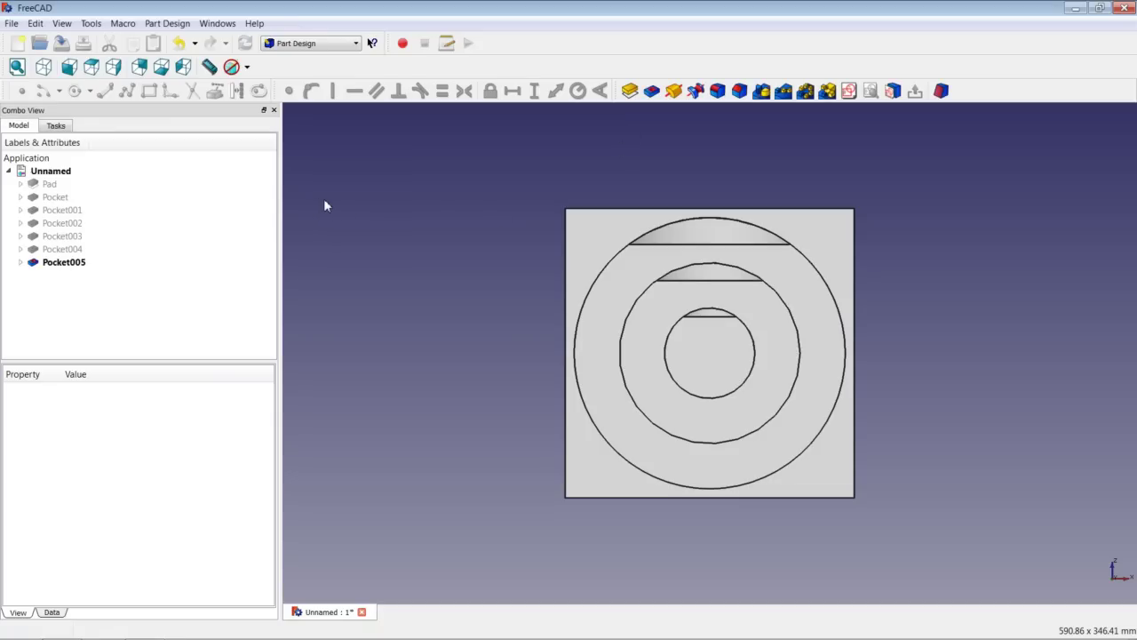
middle_drag(761, 330, 660, 361)
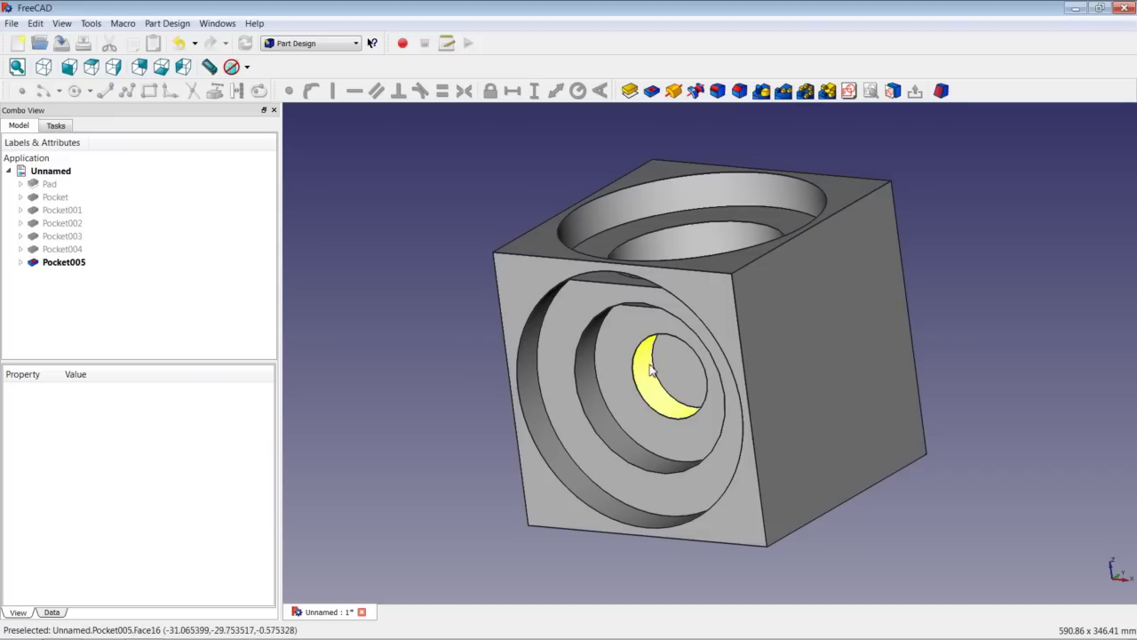
middle_drag(669, 392, 602, 371)
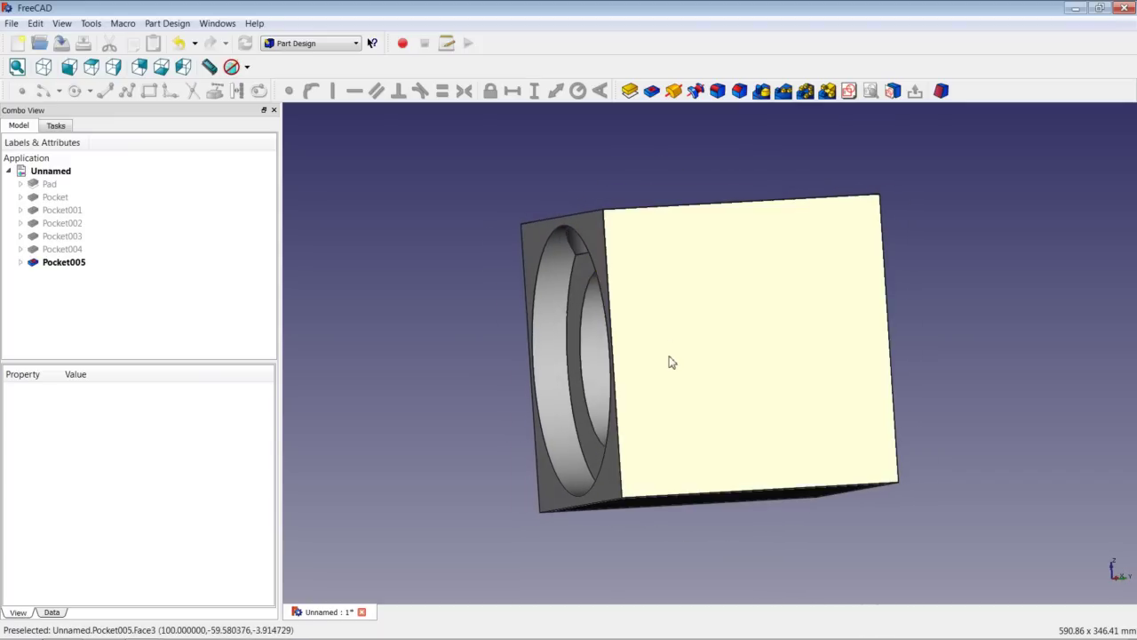
mouse_move(670, 361)
middle_down()
mouse_move(680, 259)
mouse_move(680, 378)
middle_up()
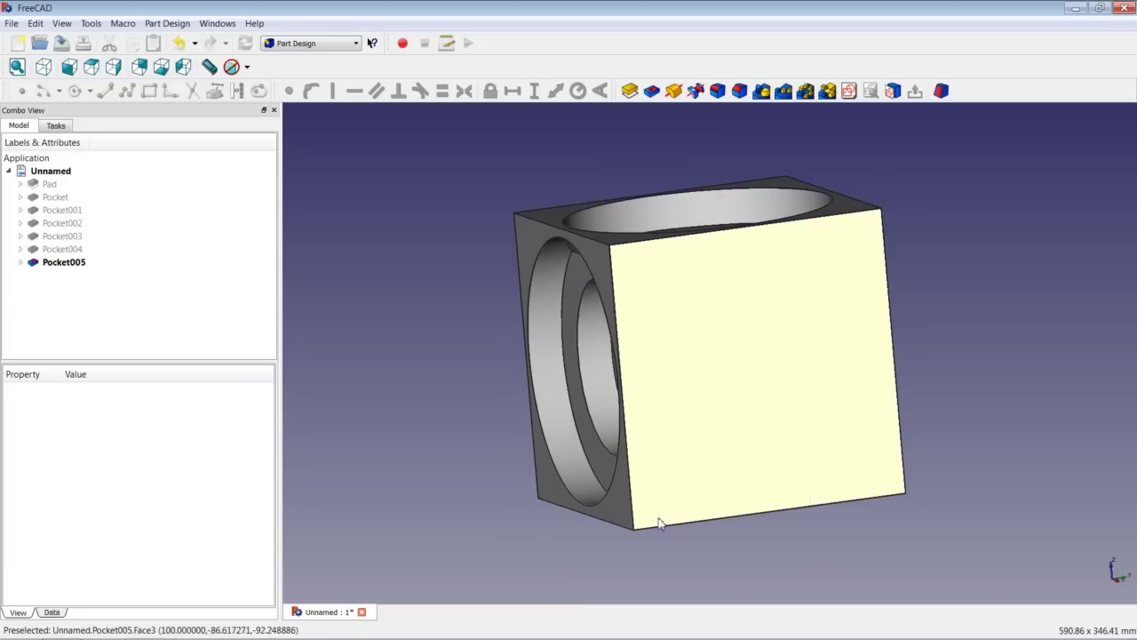
middle_drag(918, 382, 850, 370)
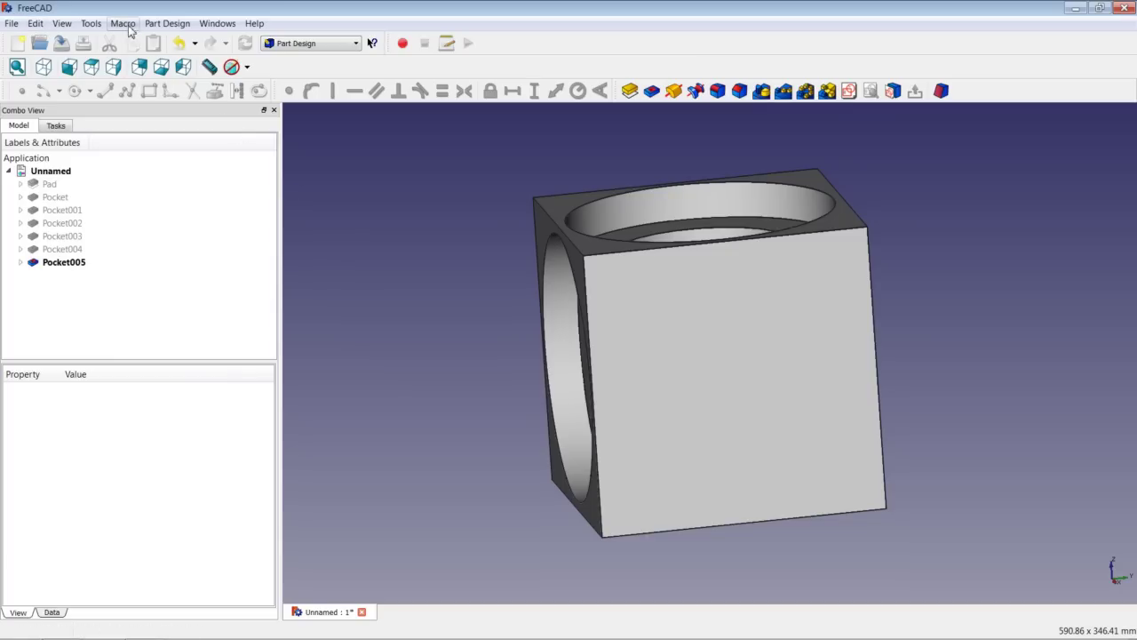
Look up the keyboard shortcut assigned to the Sketcher Create circle command in the customization settings.
click(99, 25)
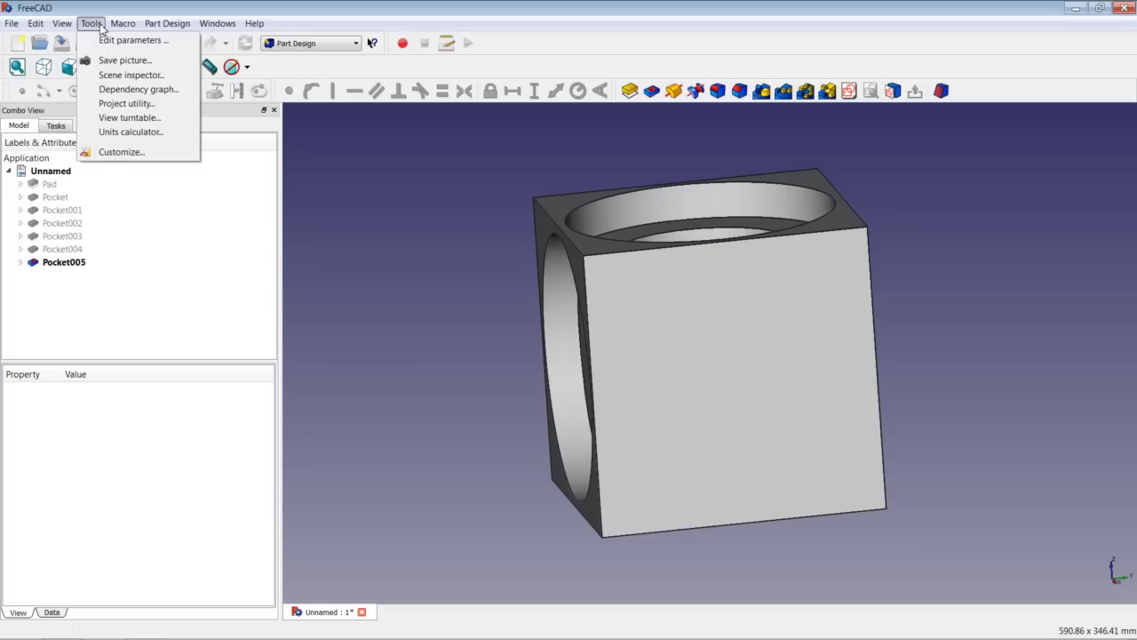
click(119, 153)
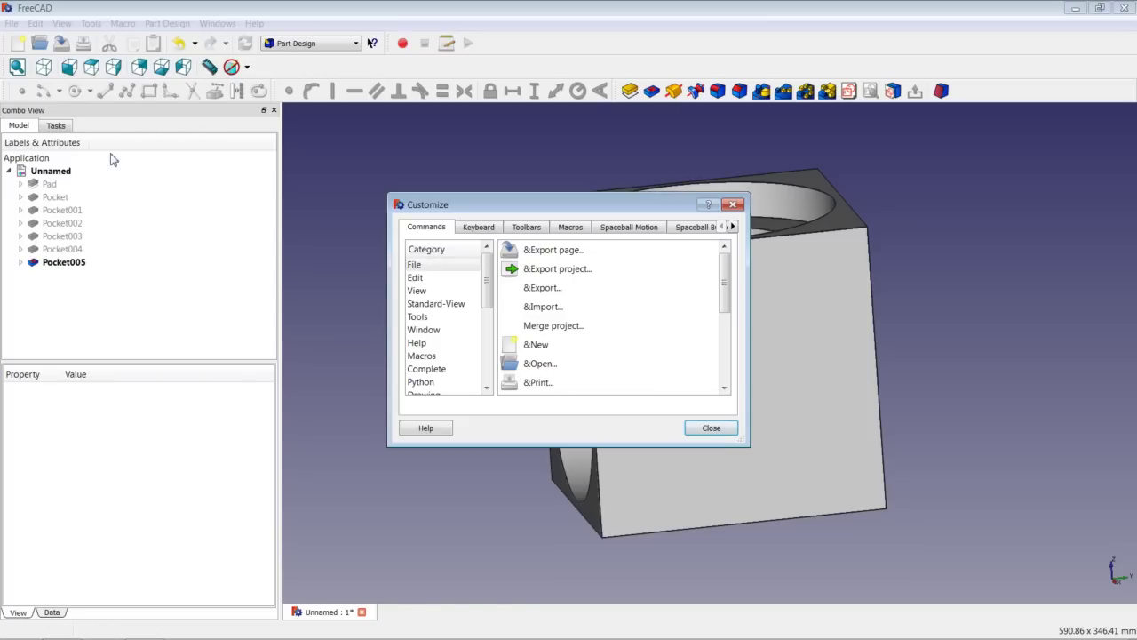
click(478, 227)
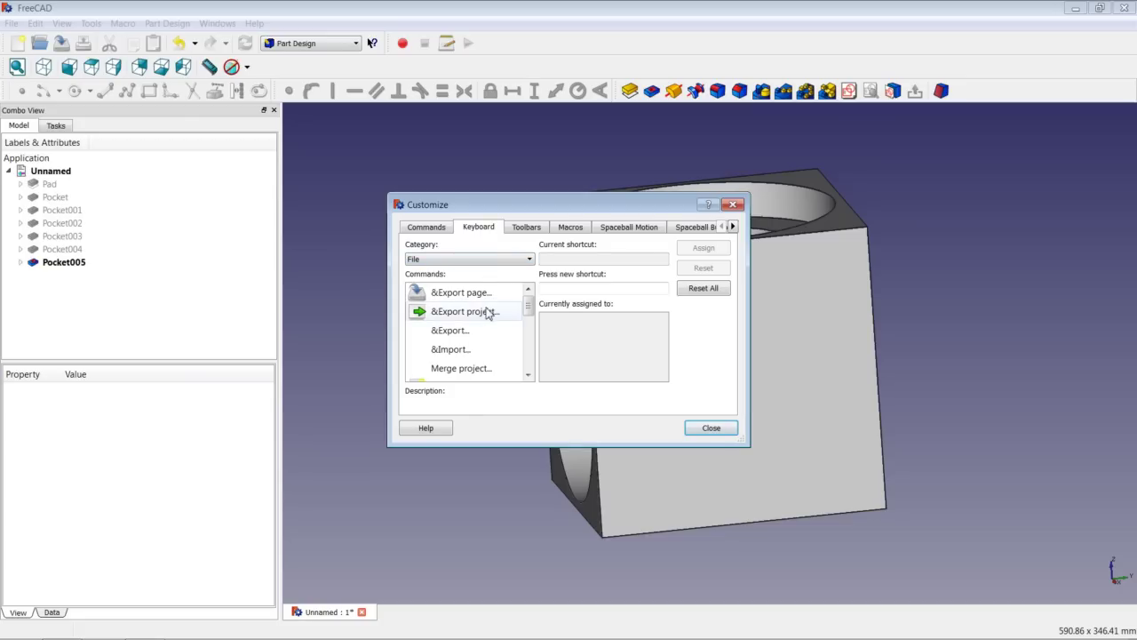
click(445, 260)
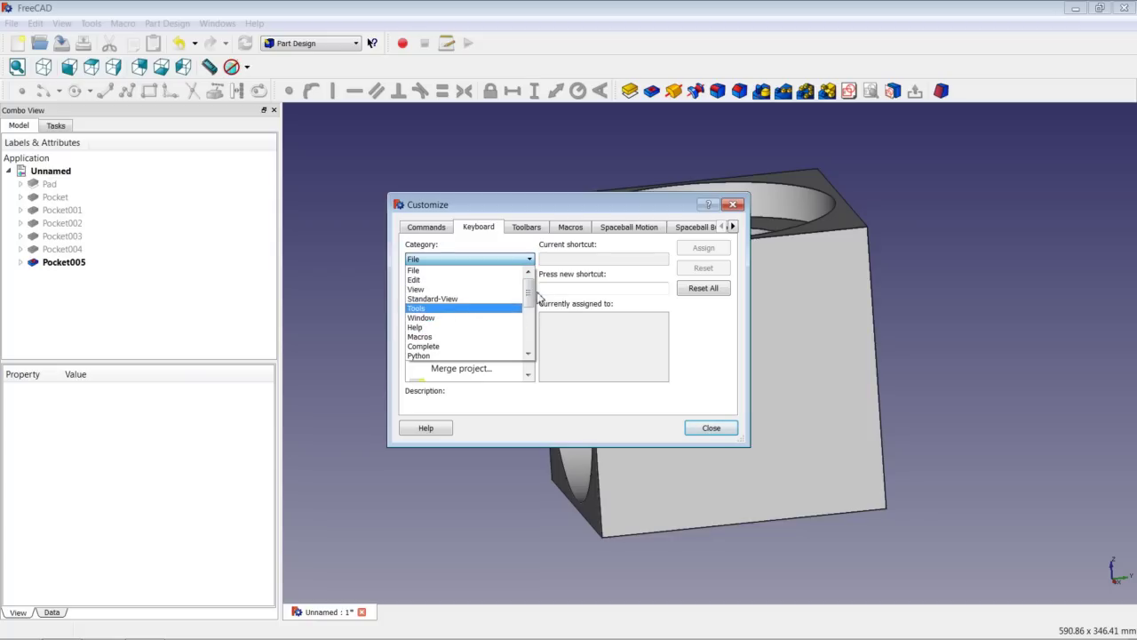
drag(529, 294, 531, 327)
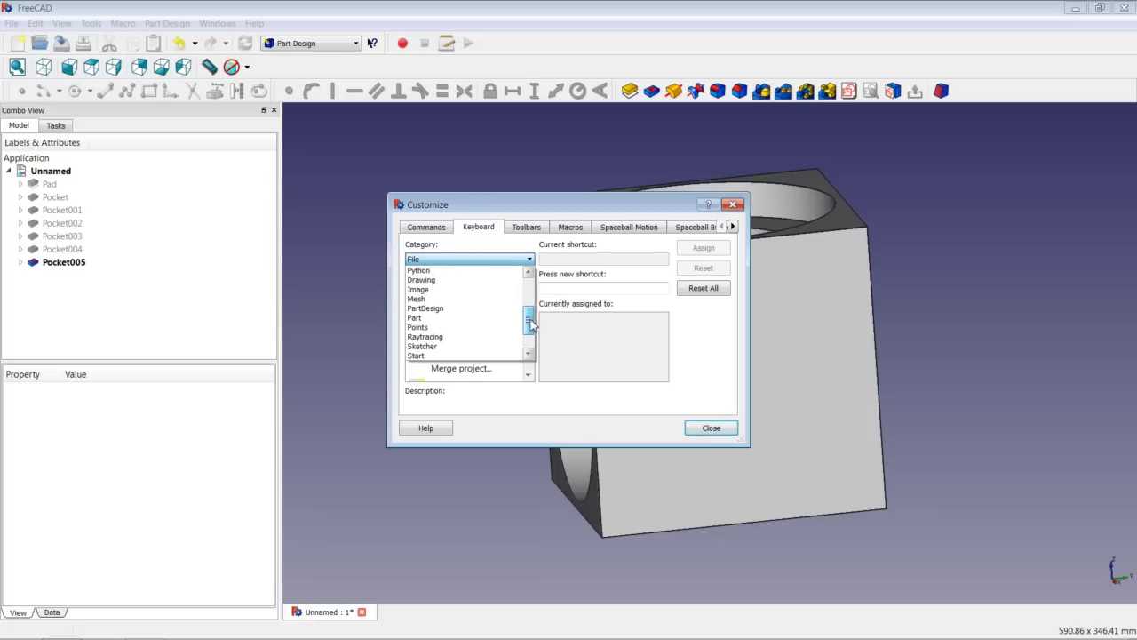
click(470, 351)
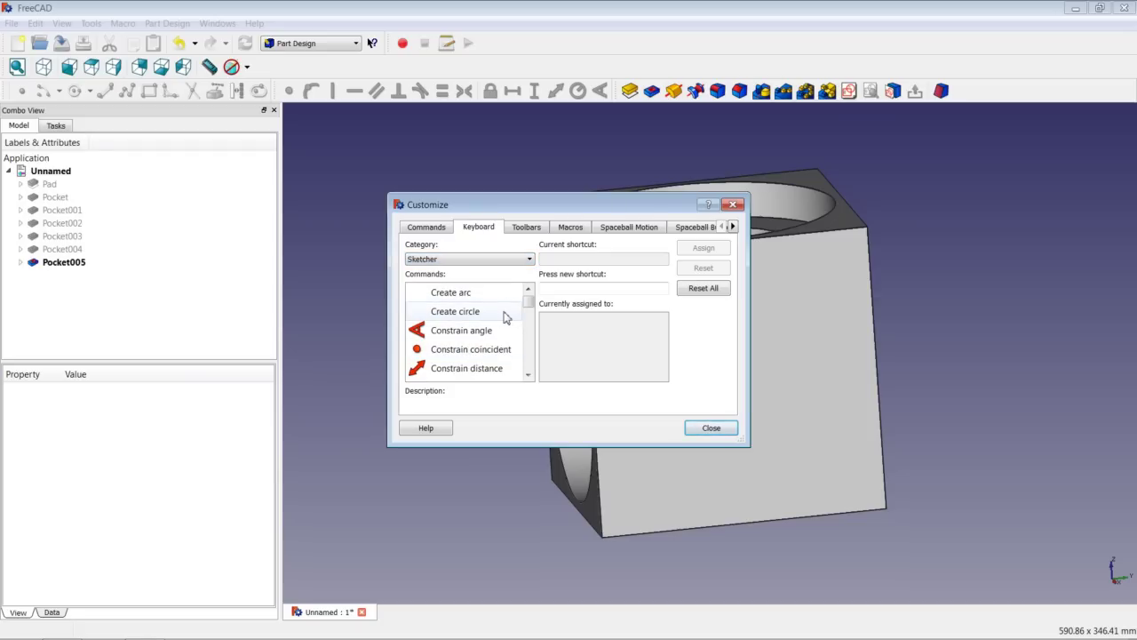
click(496, 313)
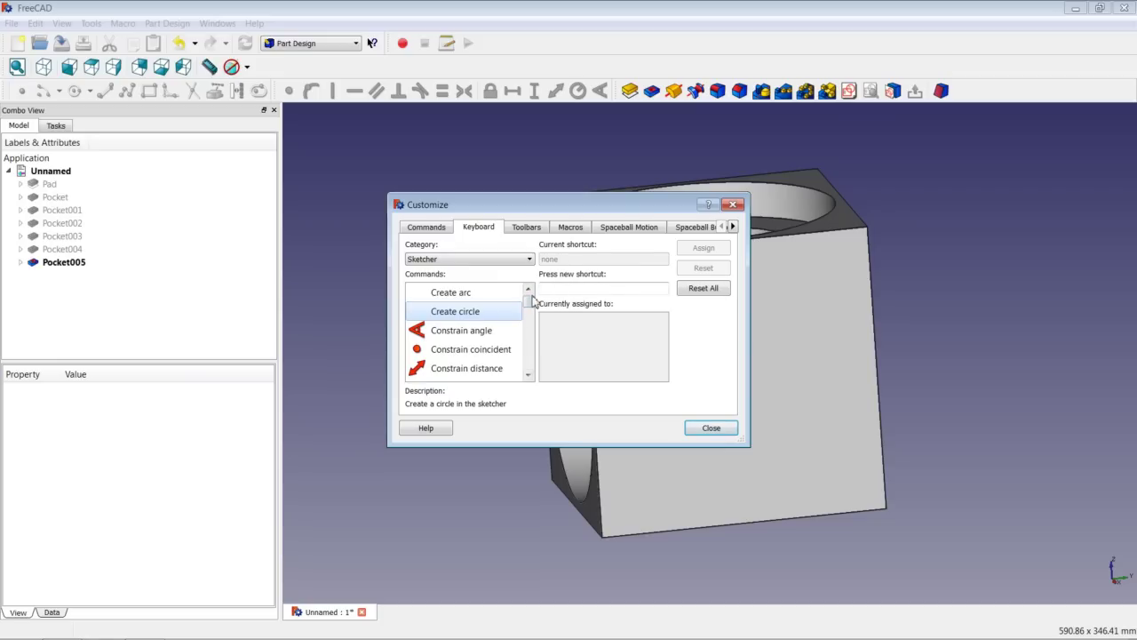
drag(528, 303, 533, 335)
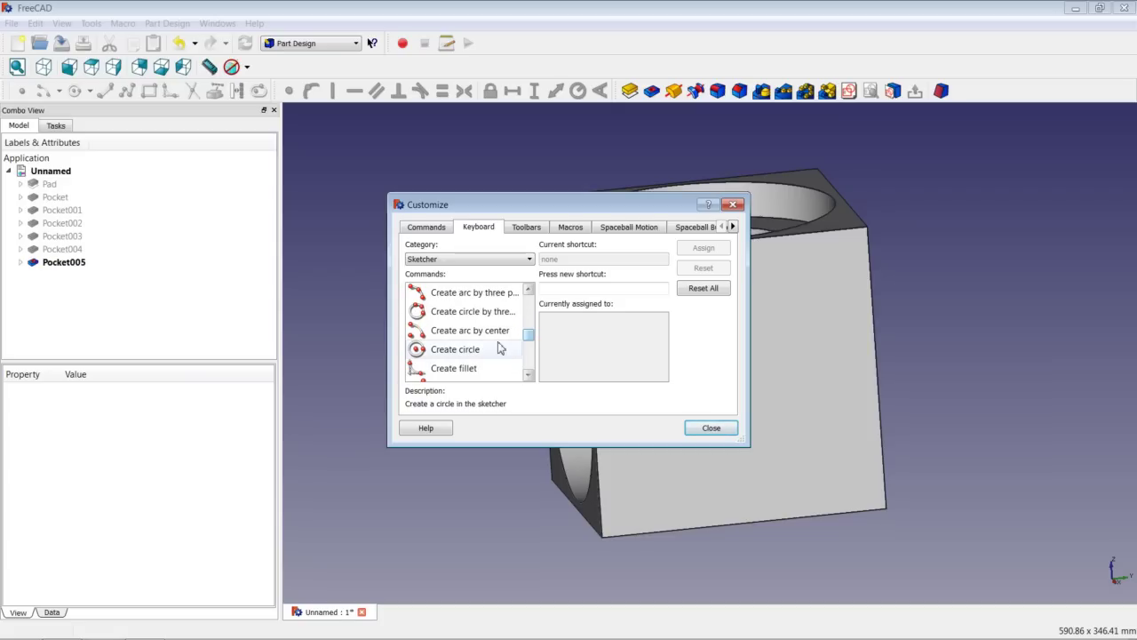
click(453, 355)
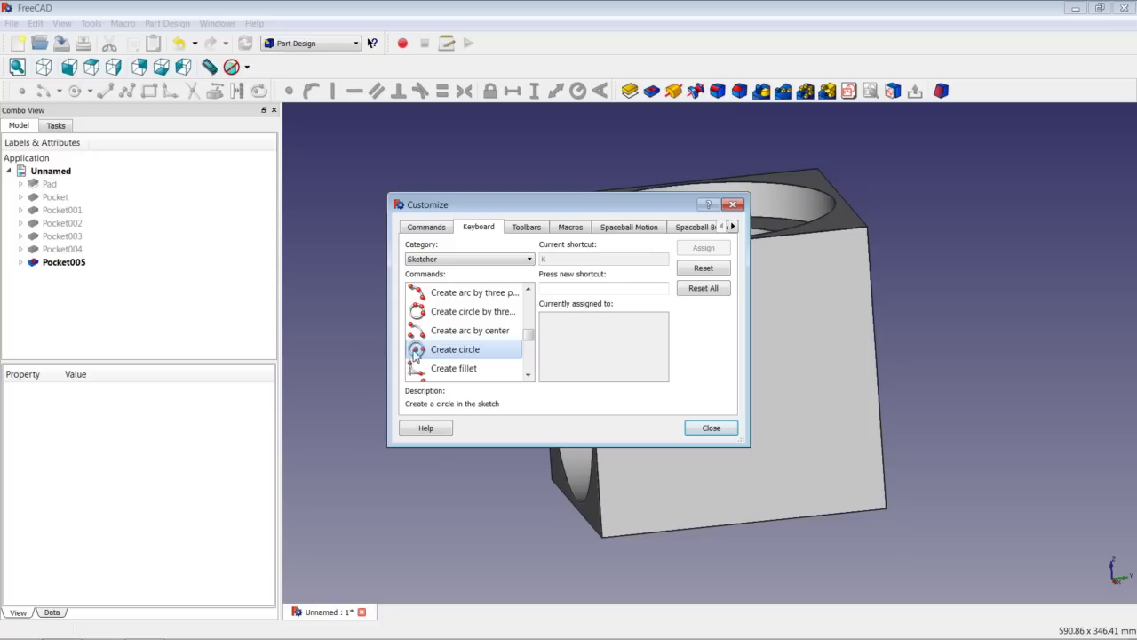
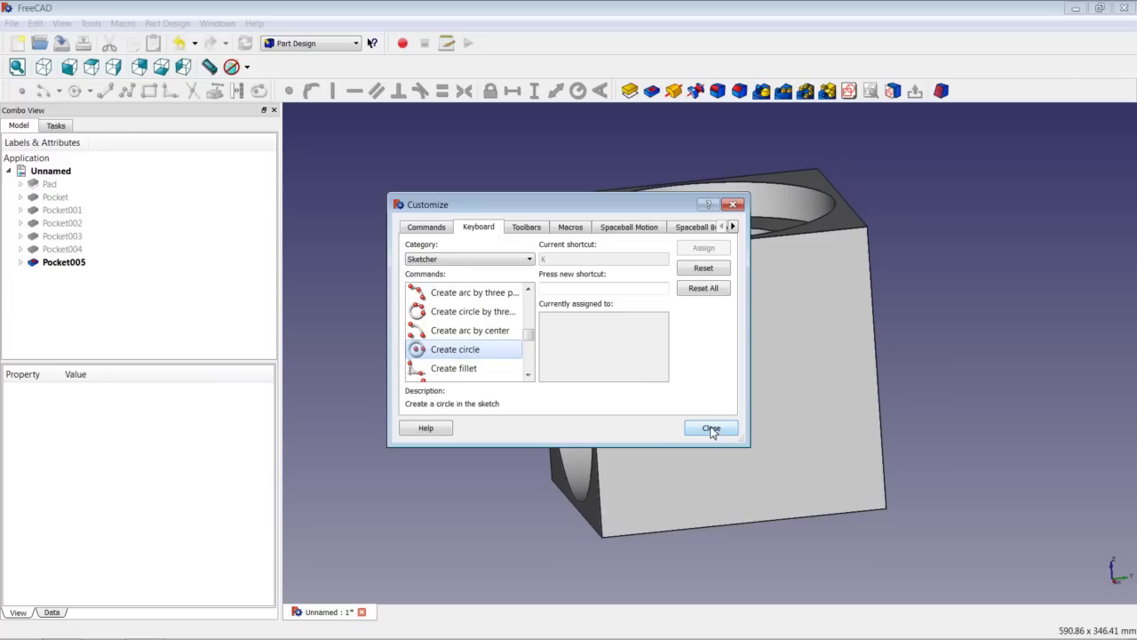
click(711, 429)
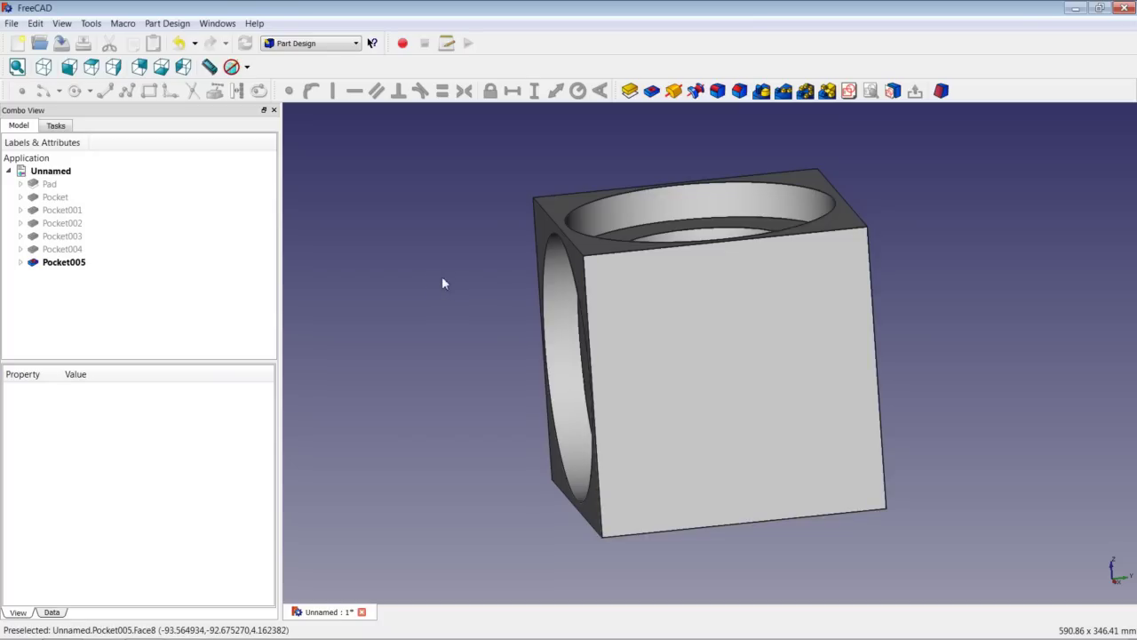
Start a sketch on the cube's uncut right face and draw a circle of about 44 mm radius centred on the origin.
click(719, 330)
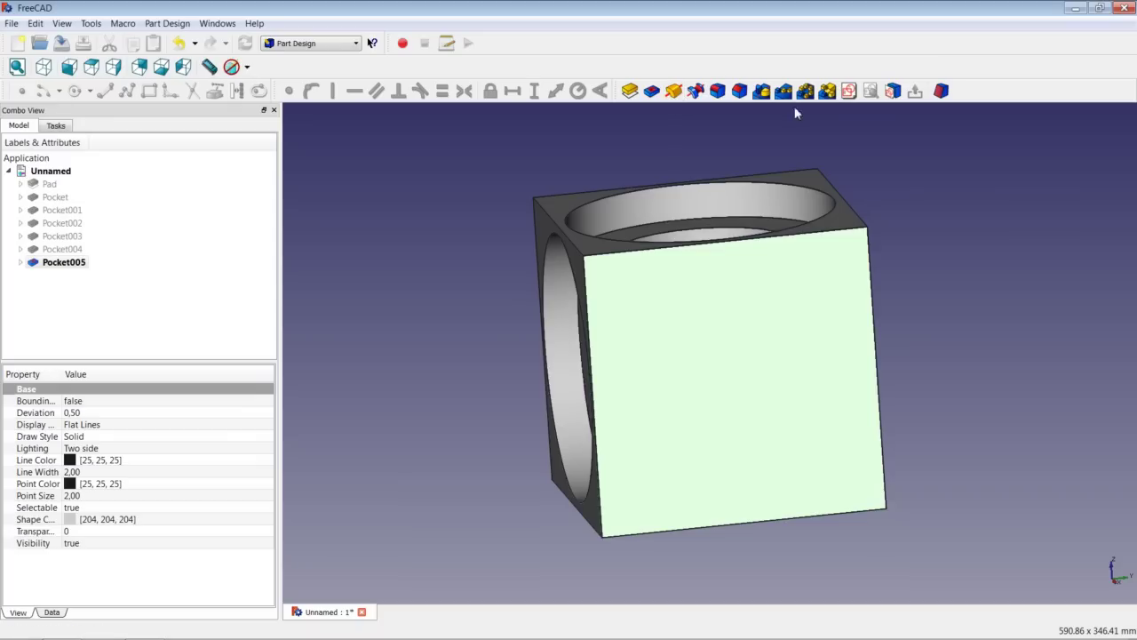
click(849, 90)
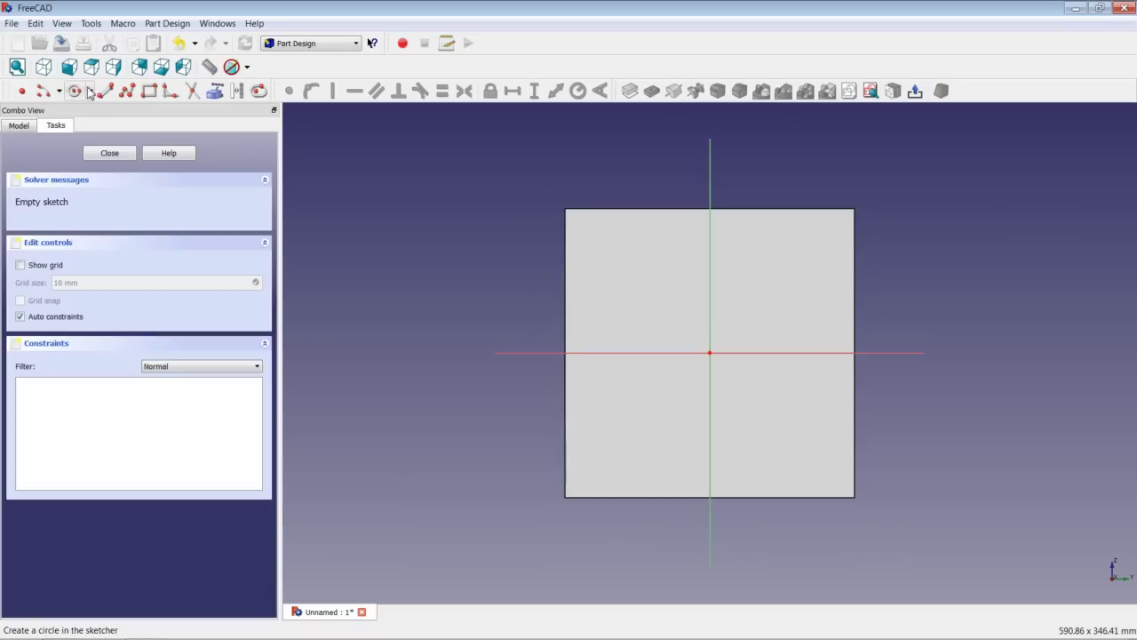
click(78, 92)
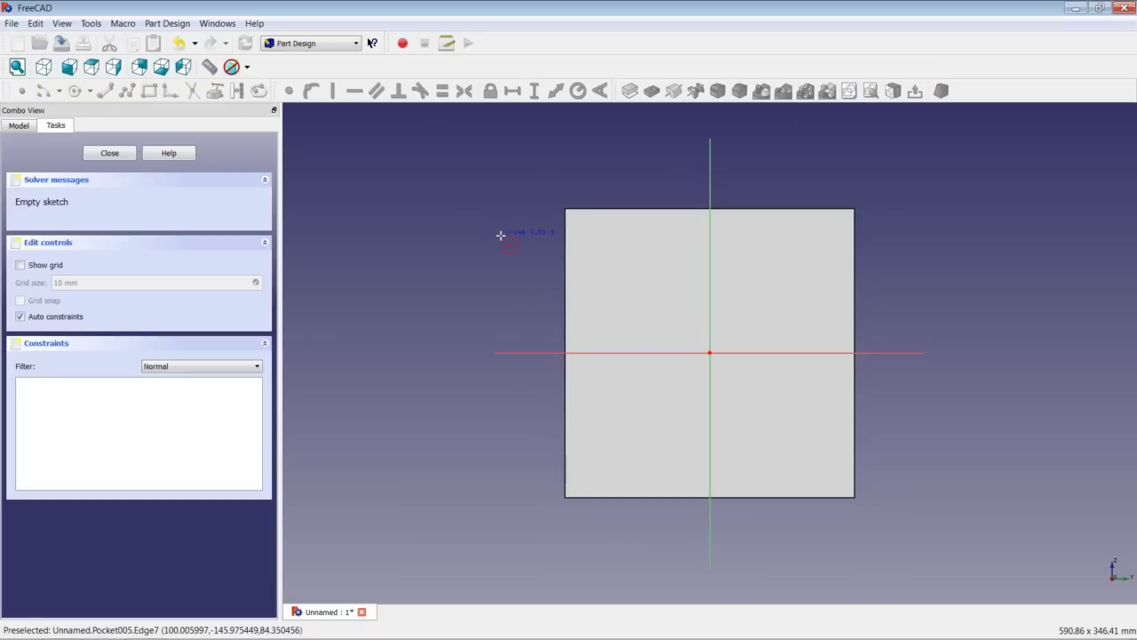
click(709, 352)
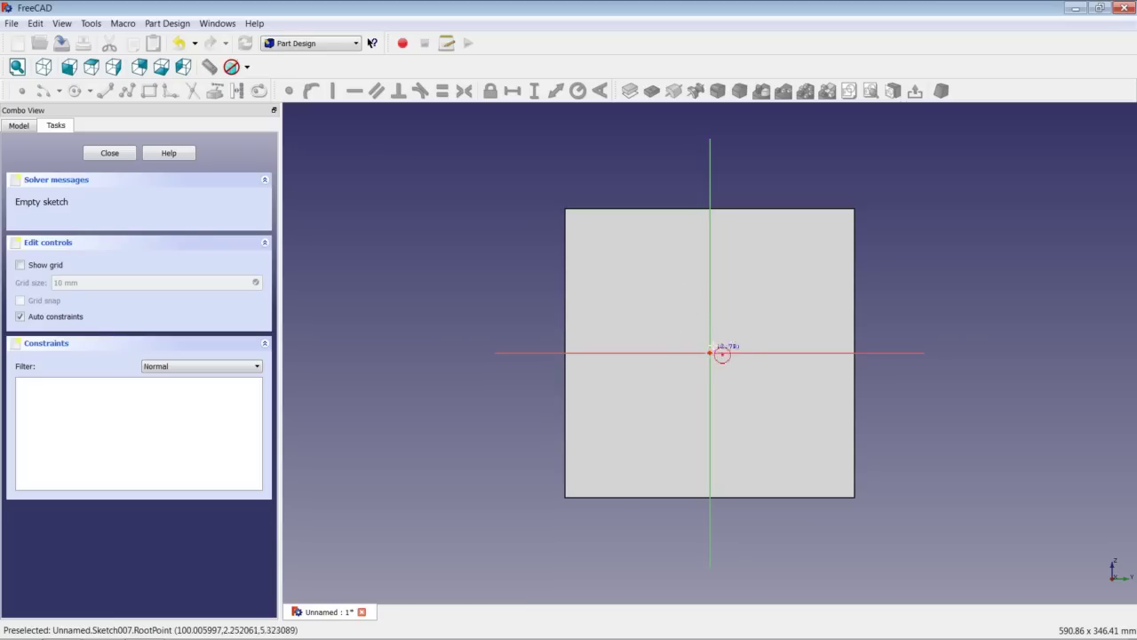
click(762, 314)
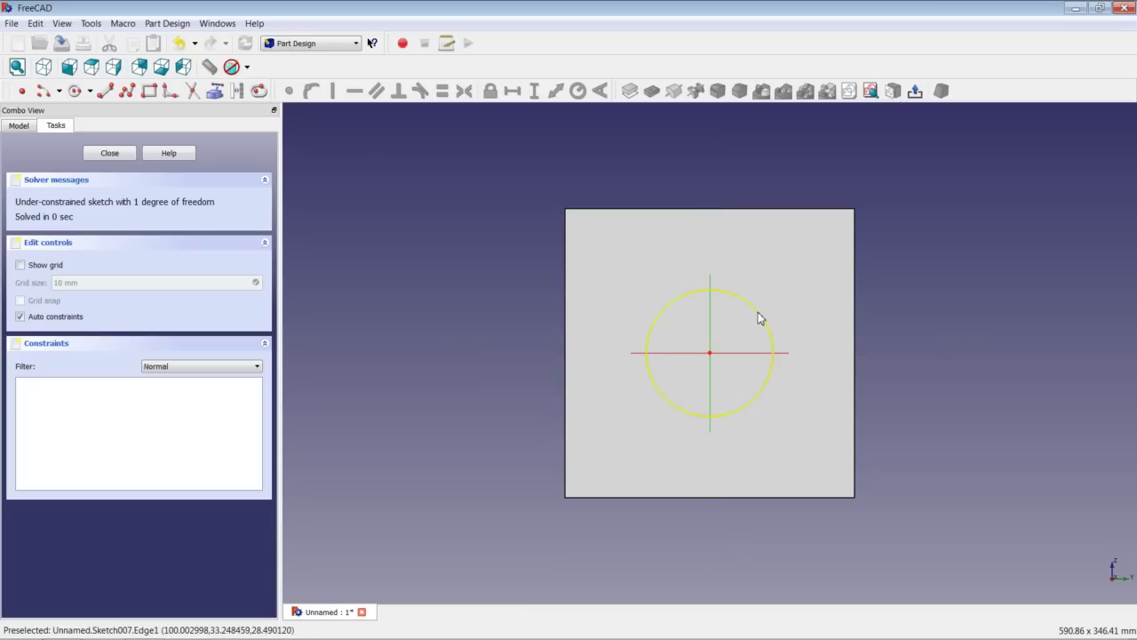
Constrain the right-face circle's radius to 31.25 mm and close the sketch.
click(691, 293)
click(578, 90)
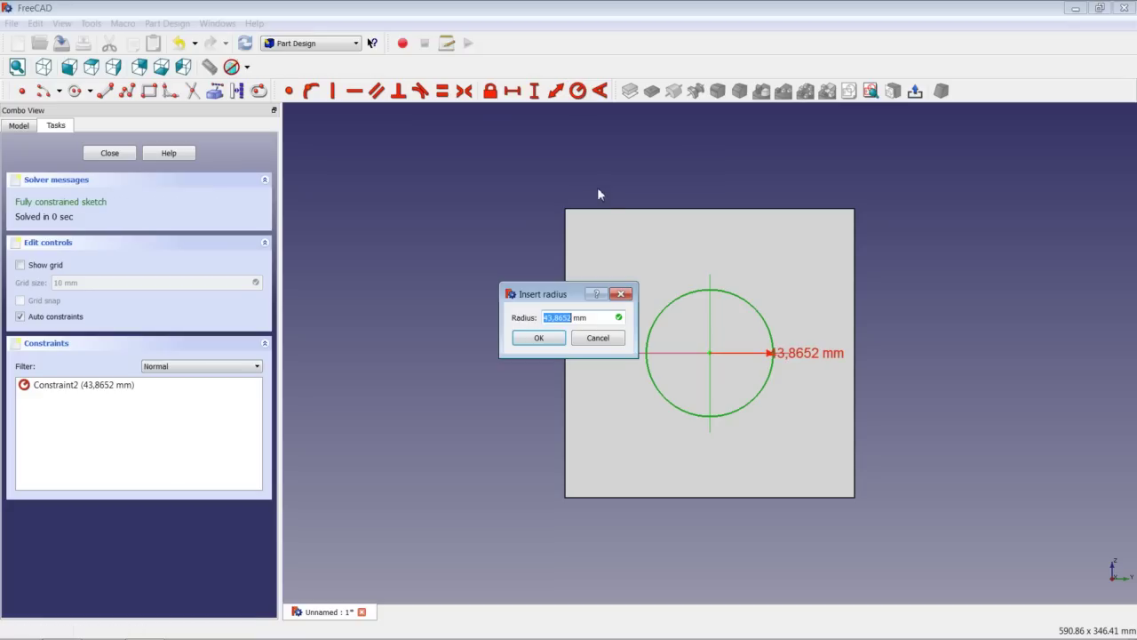
text(31,25)
key(Return)
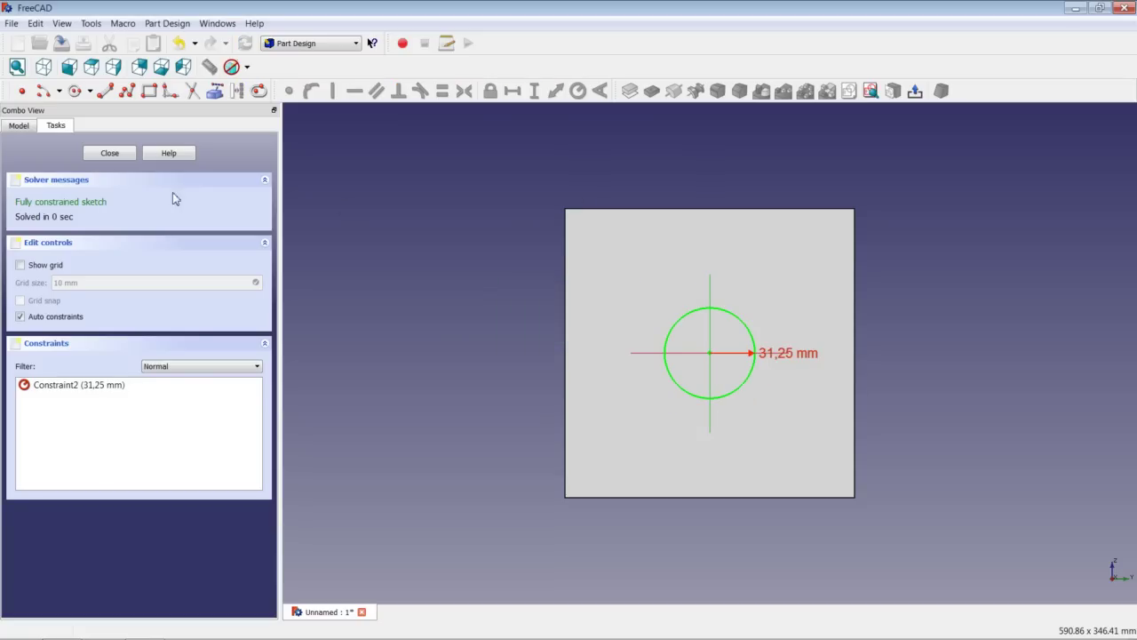
click(112, 154)
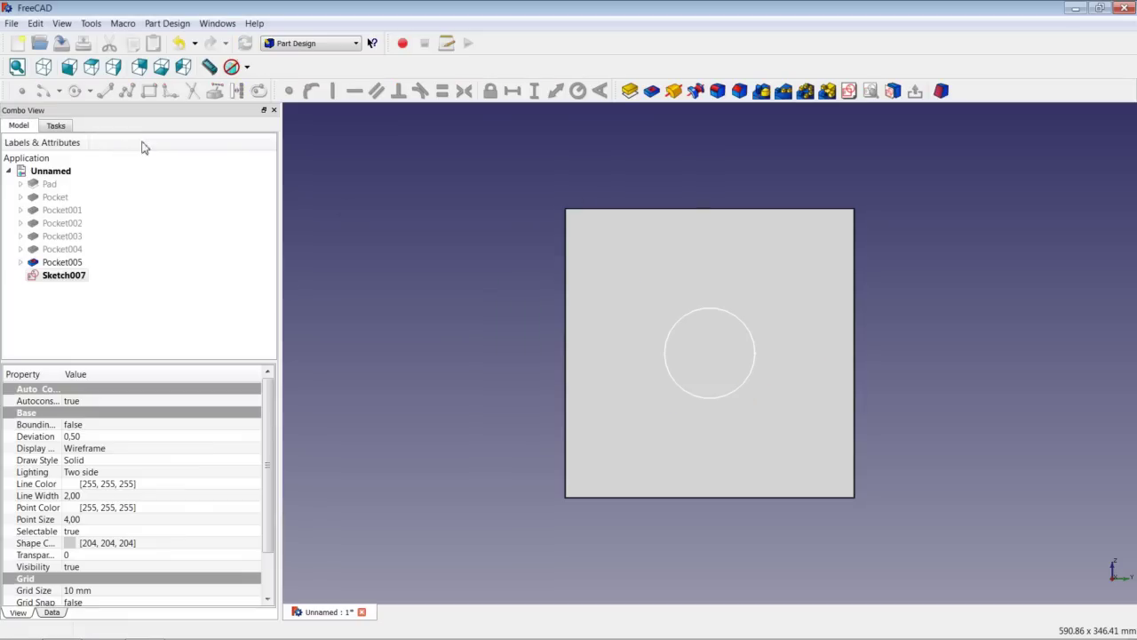
Cut a pocket from the 31.25 mm circle sketch on the right face, matching the depth of the other faces' innermost pockets.
click(651, 90)
text(10)
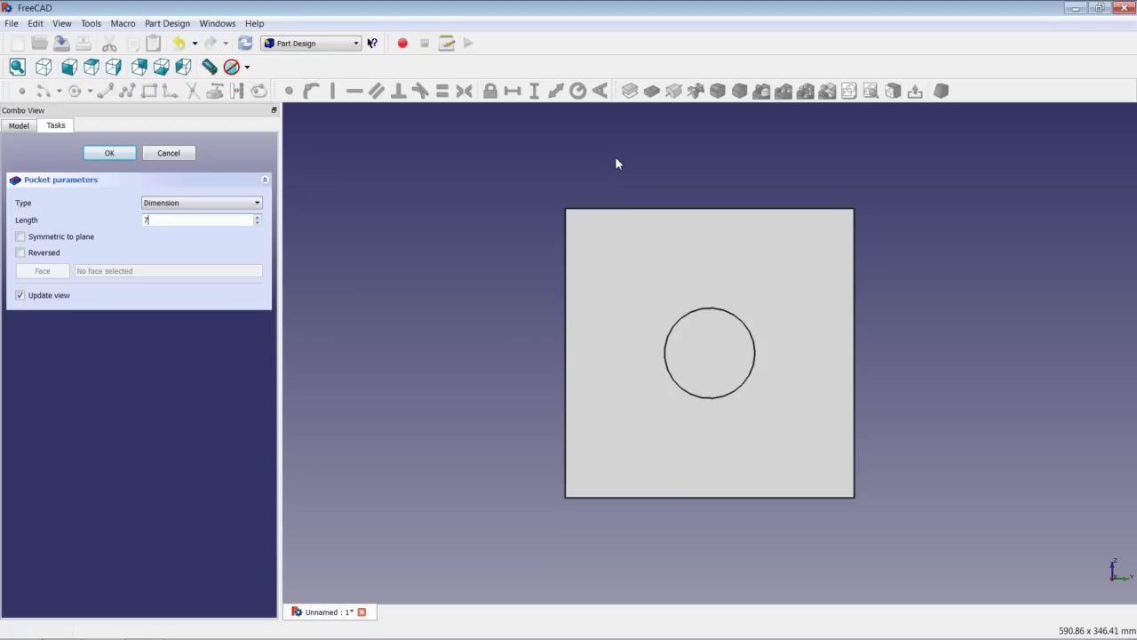
key(Return)
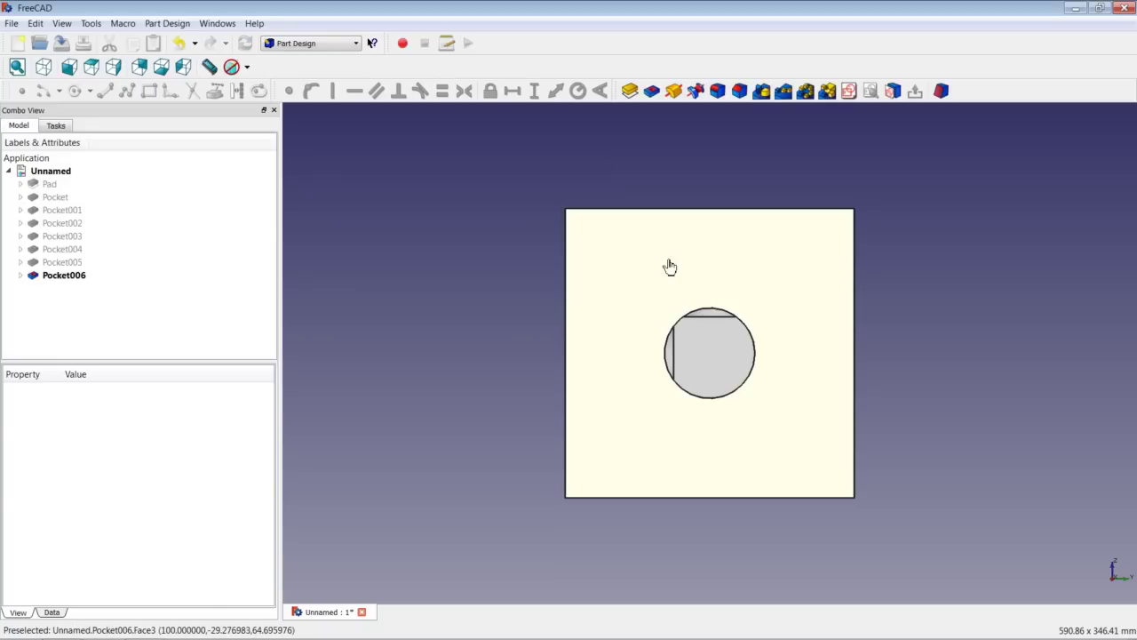
Start a second sketch on the right face and draw a circle of about 51 mm radius centred on the origin.
click(668, 265)
click(849, 90)
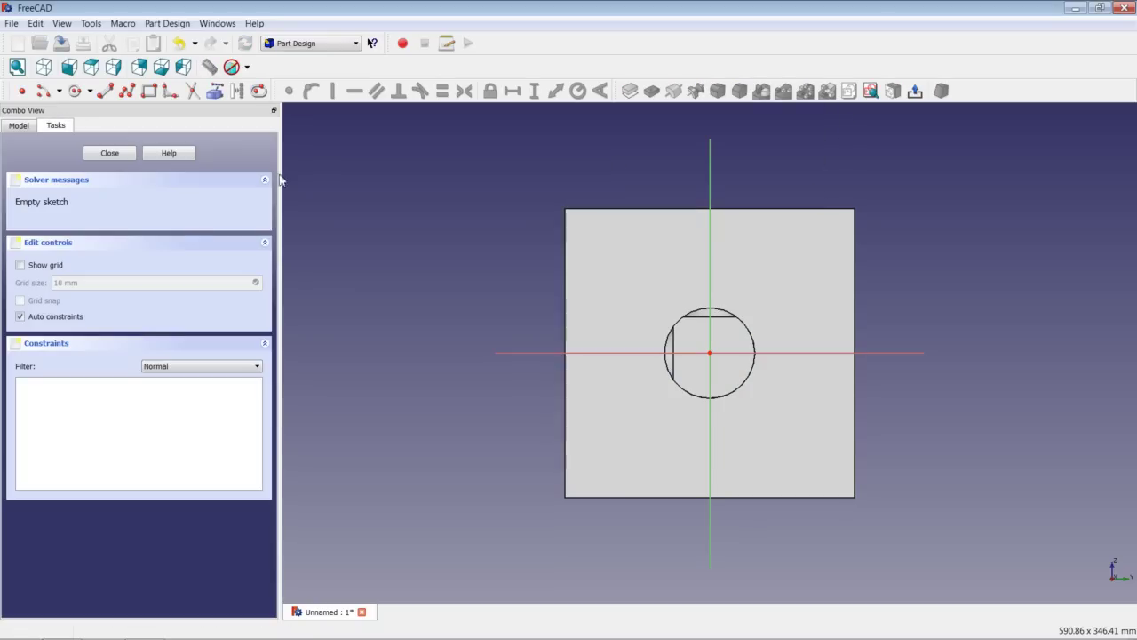
click(75, 92)
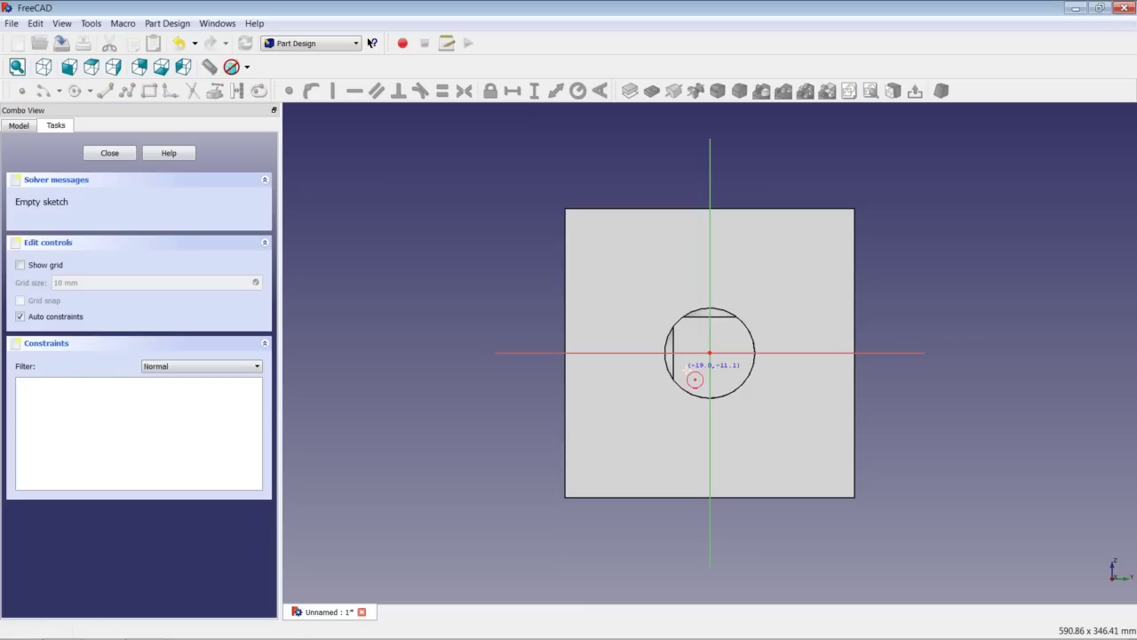
click(717, 359)
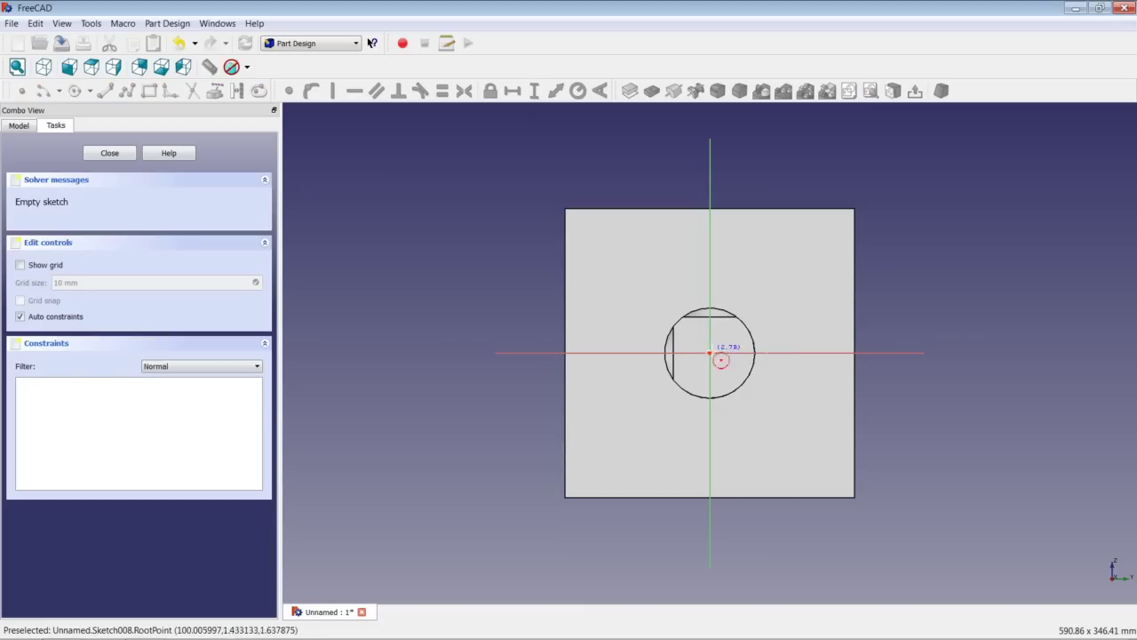
click(757, 297)
Constrain the second right-face circle's radius to 62.5 mm and close the sketch.
click(777, 322)
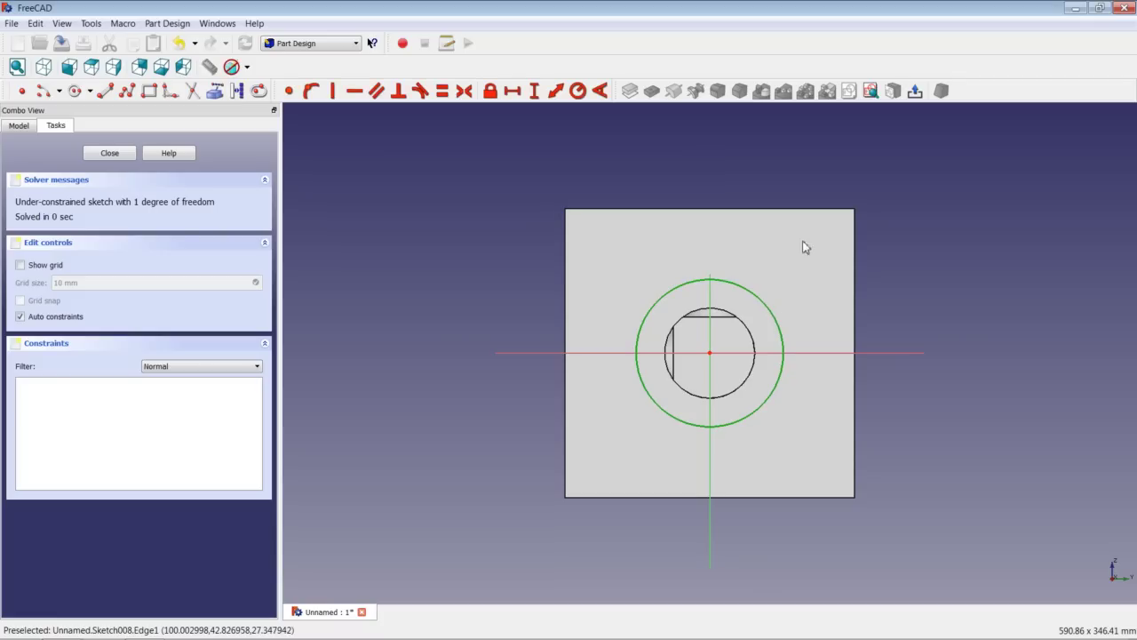
click(578, 90)
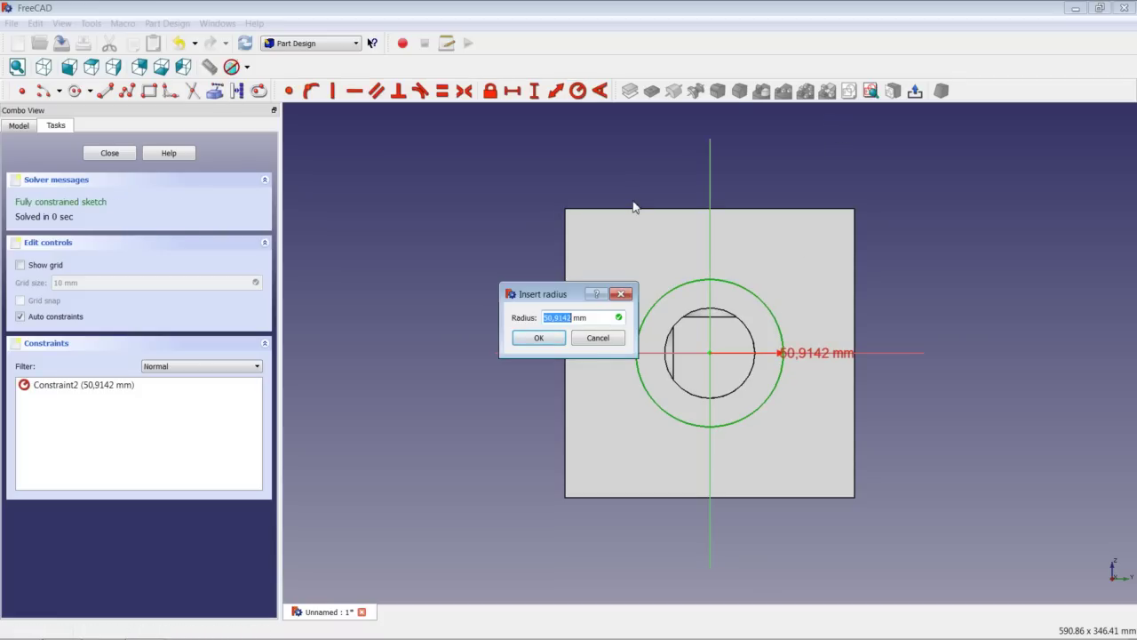
text(62,5)
key(Return)
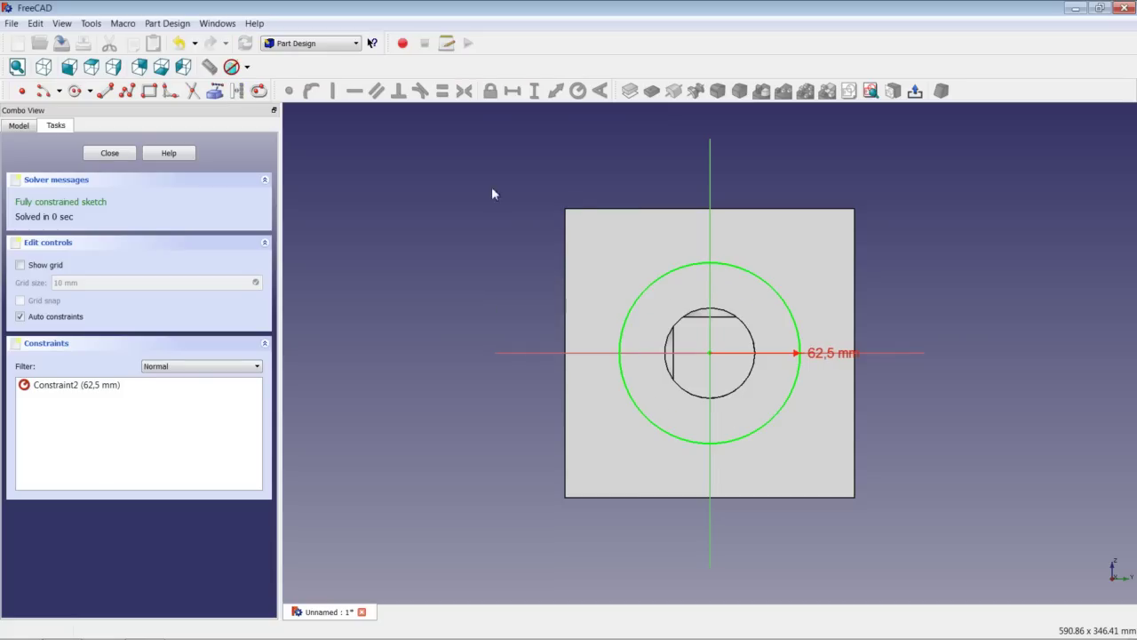
click(109, 153)
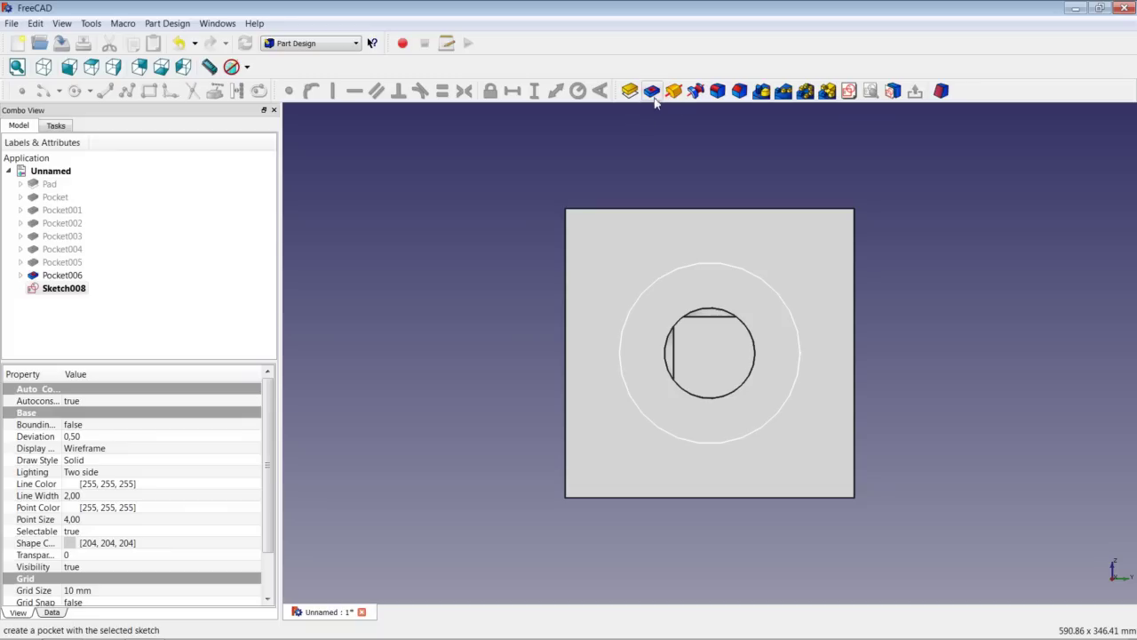
Cut a 50 mm deep pocket from the 62.5 mm circle sketch on the right face, with type Dimension.
click(652, 92)
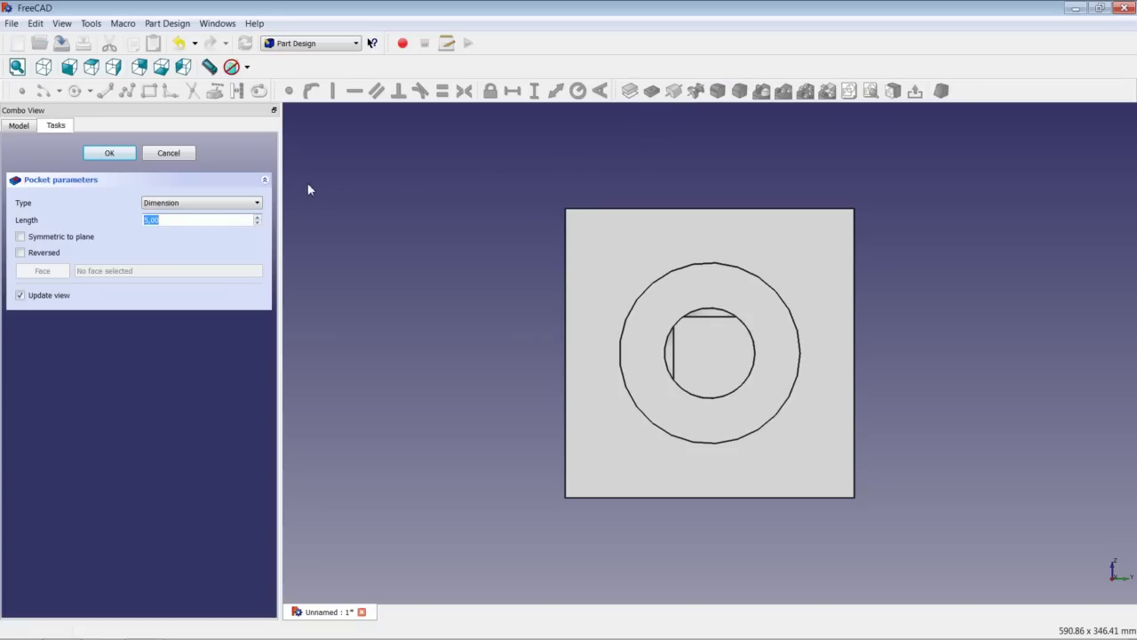
text(50)
key(Return)
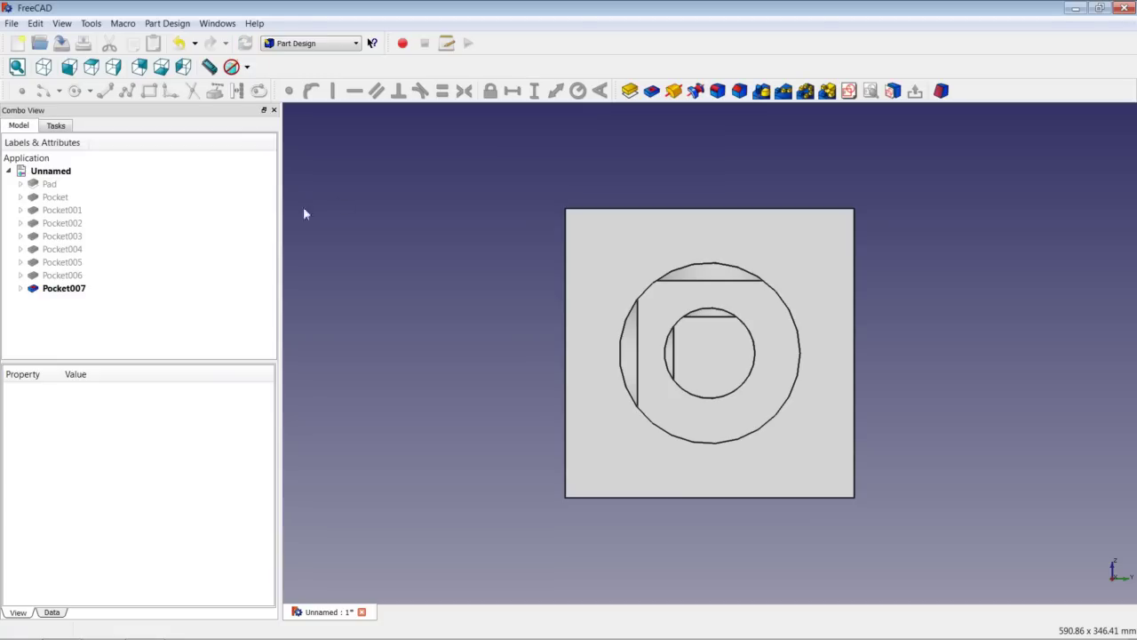
Start a third sketch on the right face and draw a circle of about 84 mm radius centred on the origin.
click(612, 259)
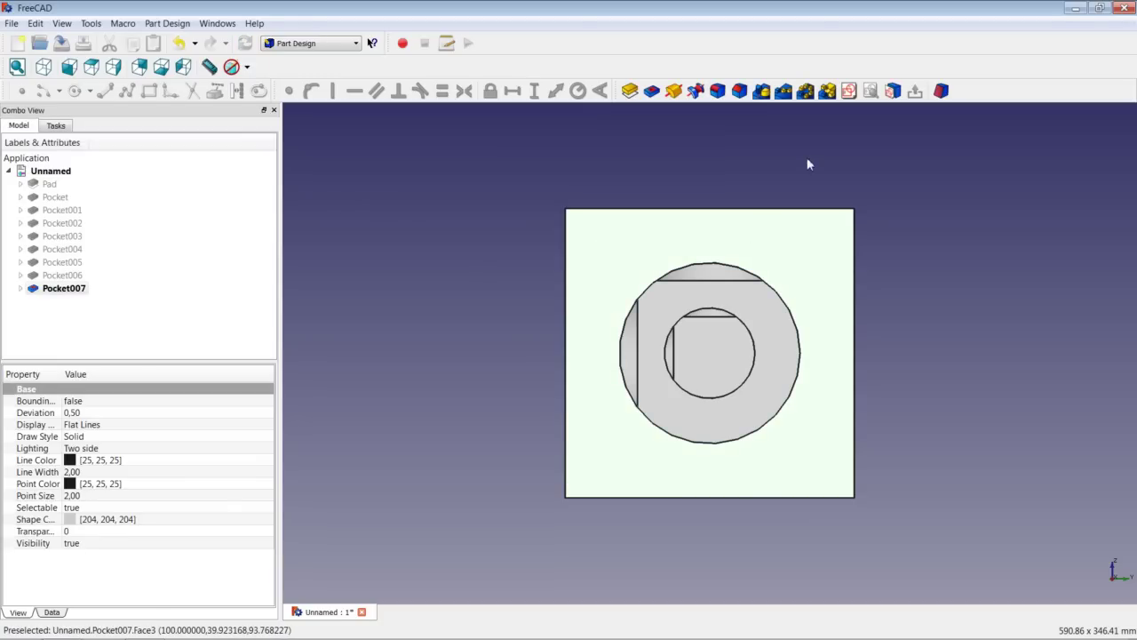
click(848, 91)
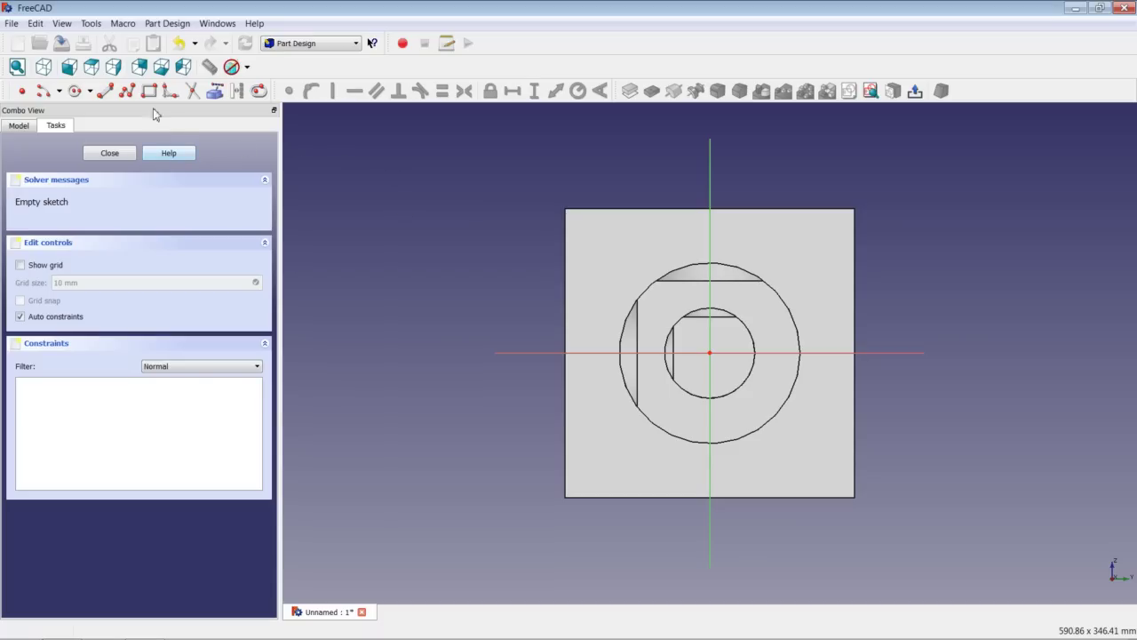
click(74, 90)
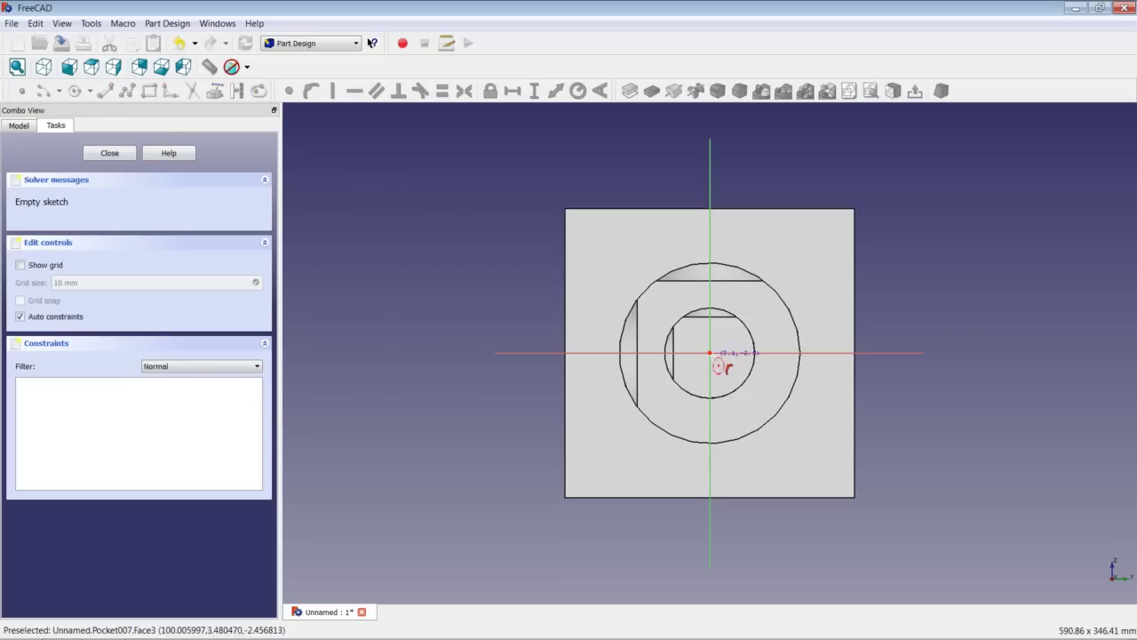
click(710, 352)
click(794, 266)
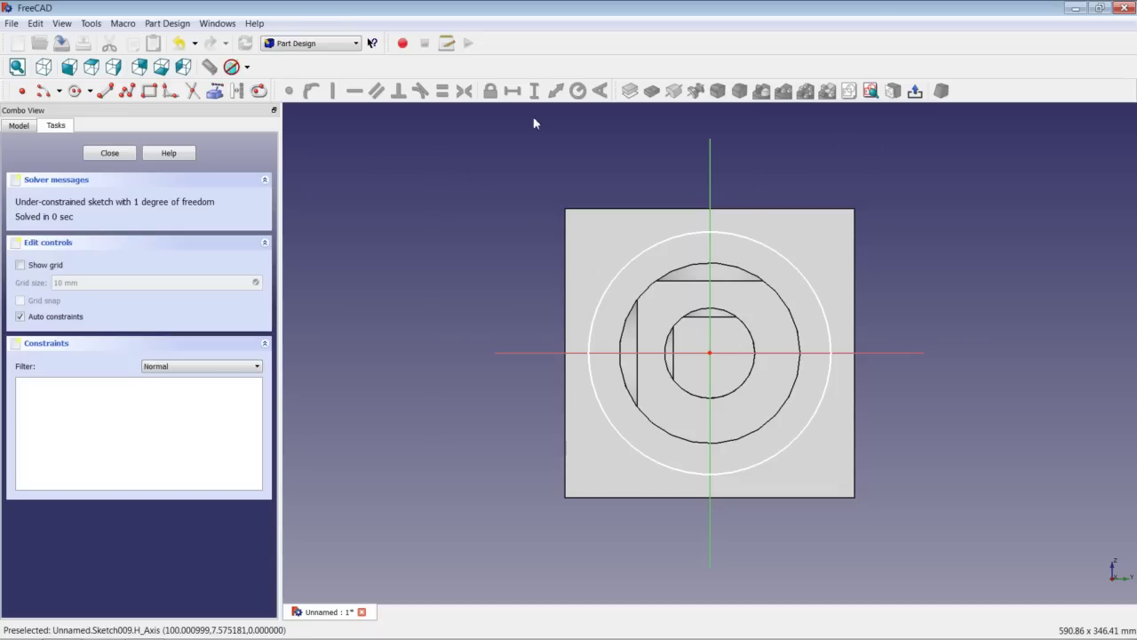
Constrain the third right-face circle's radius to 93.75 mm and close the sketch.
click(763, 240)
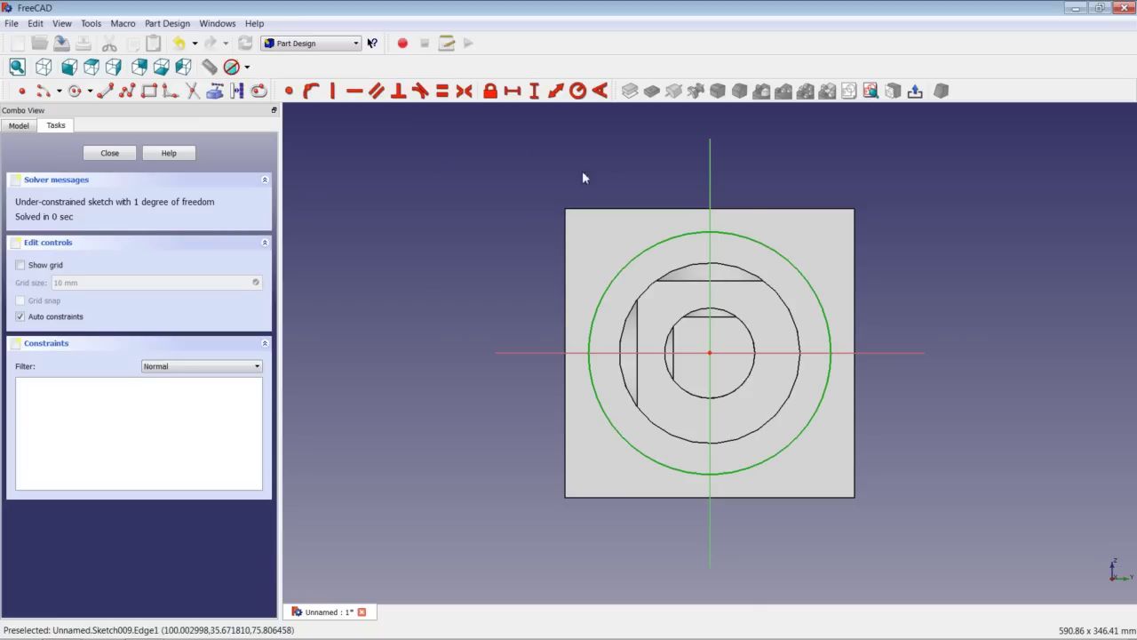
click(578, 91)
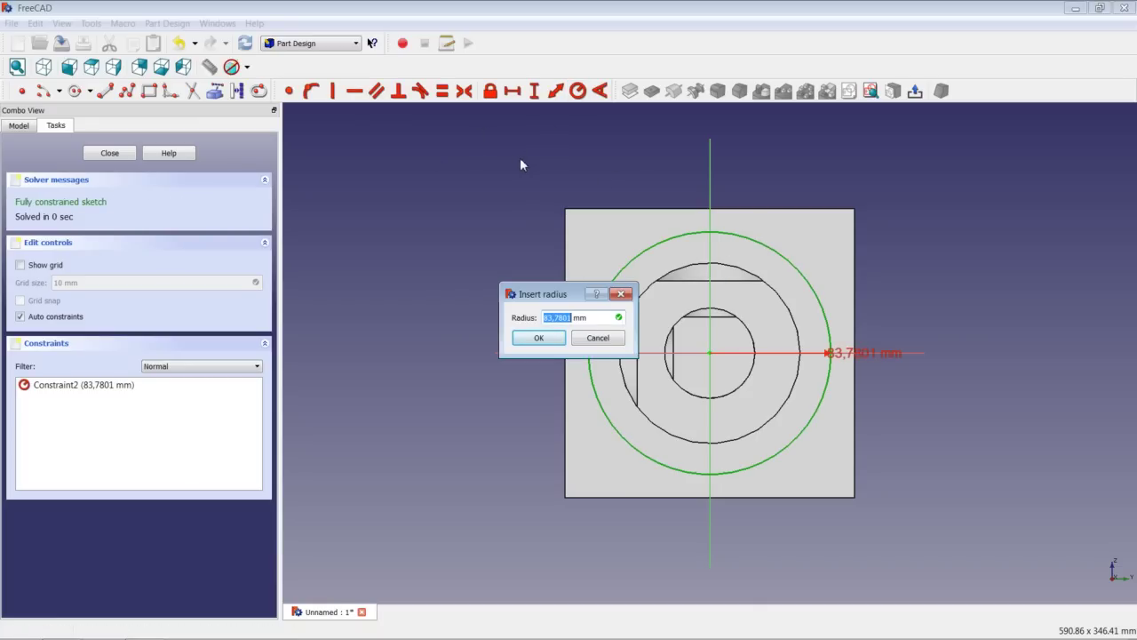
text(93,75)
key(Return)
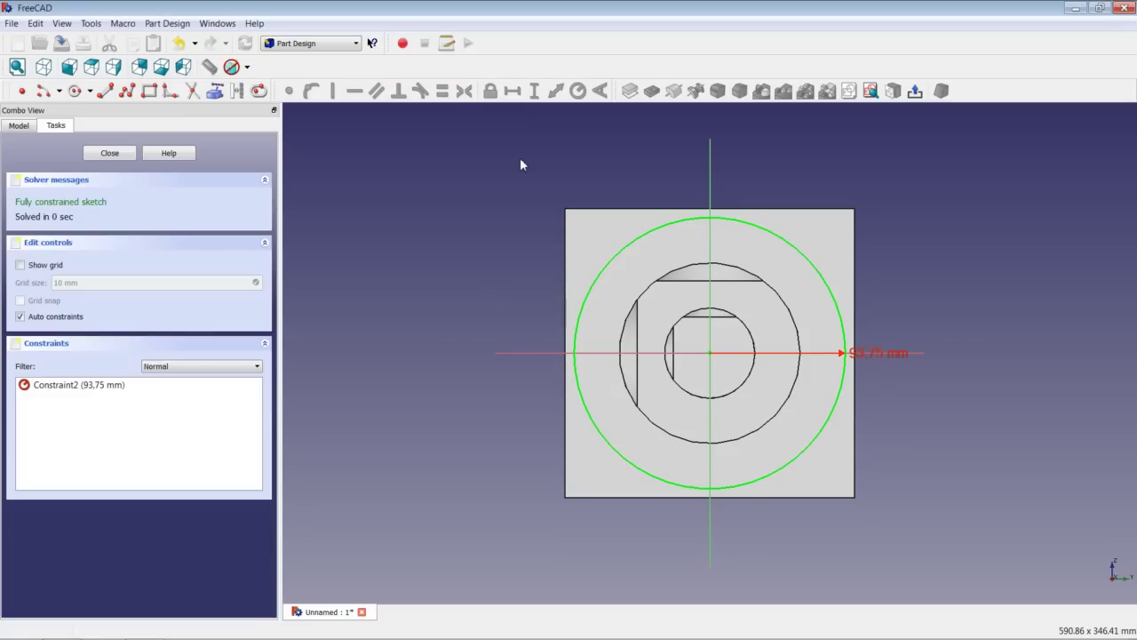
click(121, 153)
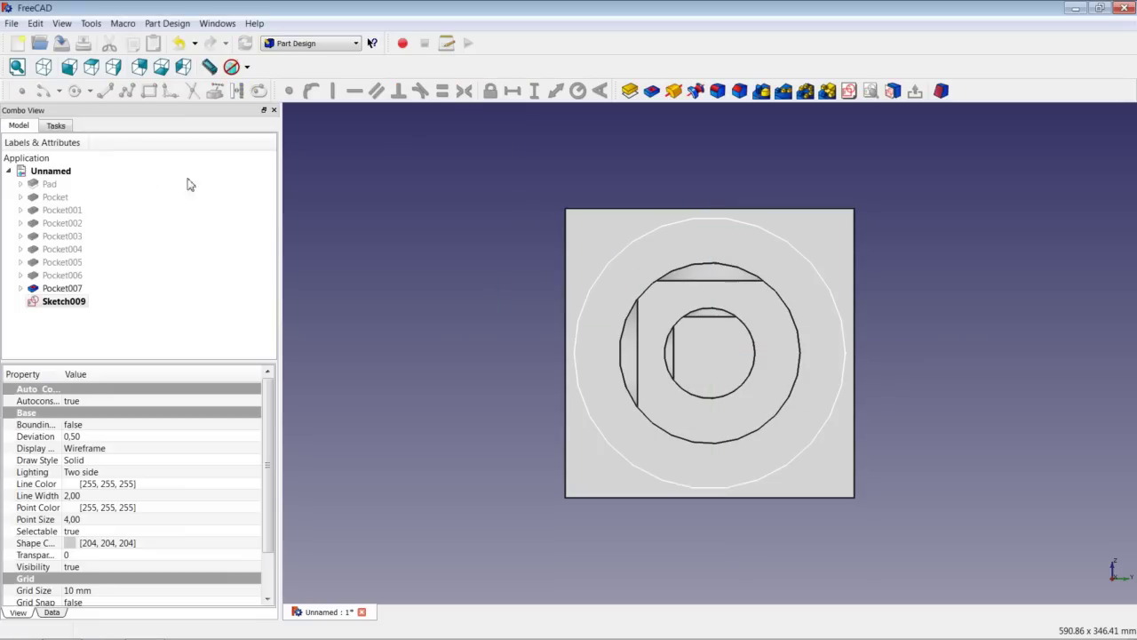
Cut a 25 mm deep pocket from the 93.75 mm circle sketch on the right face, with type Dimension.
click(652, 91)
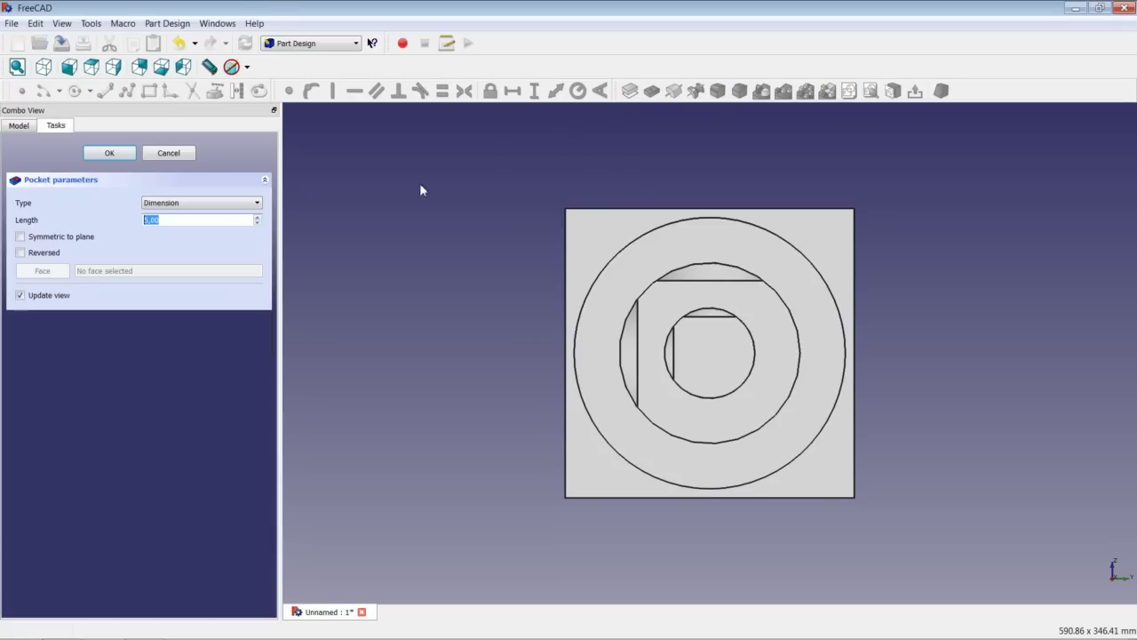
text(25)
key(Return)
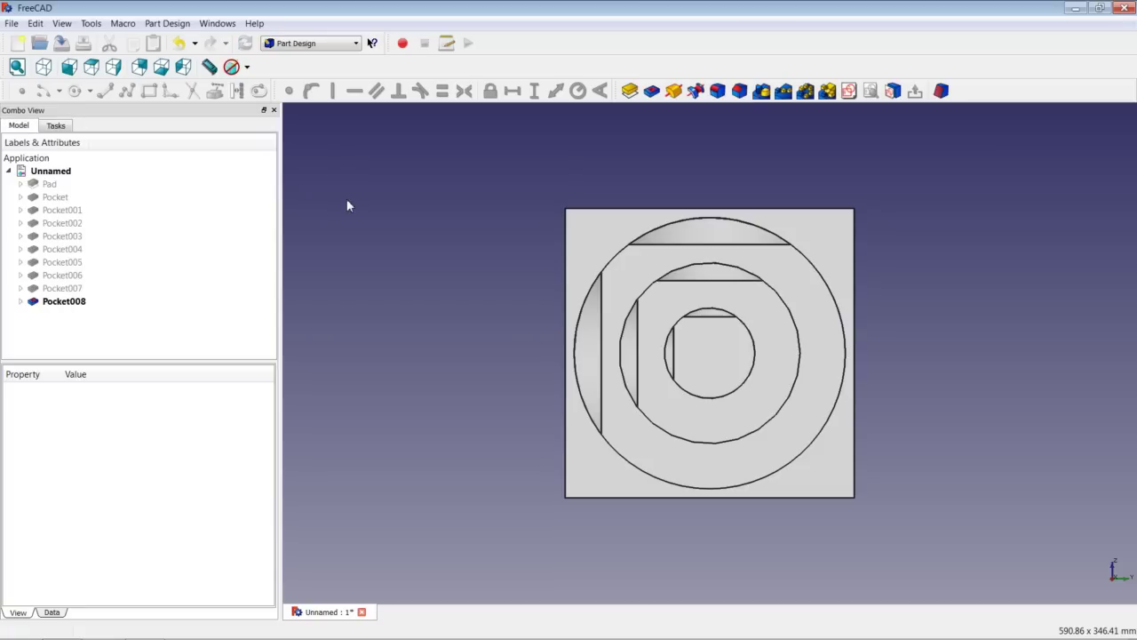
Start a sketch on the cube's uncut rear face and draw a circle of about 23 mm radius centred on the origin.
middle_drag(413, 222, 424, 363)
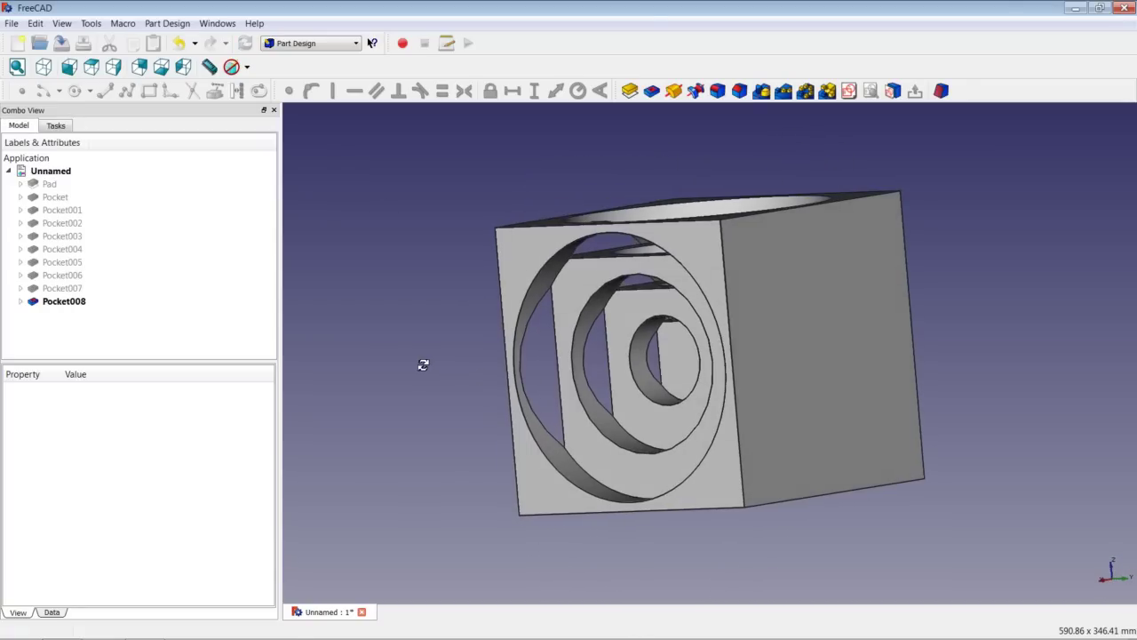
click(841, 381)
middle_drag(841, 381, 767, 373)
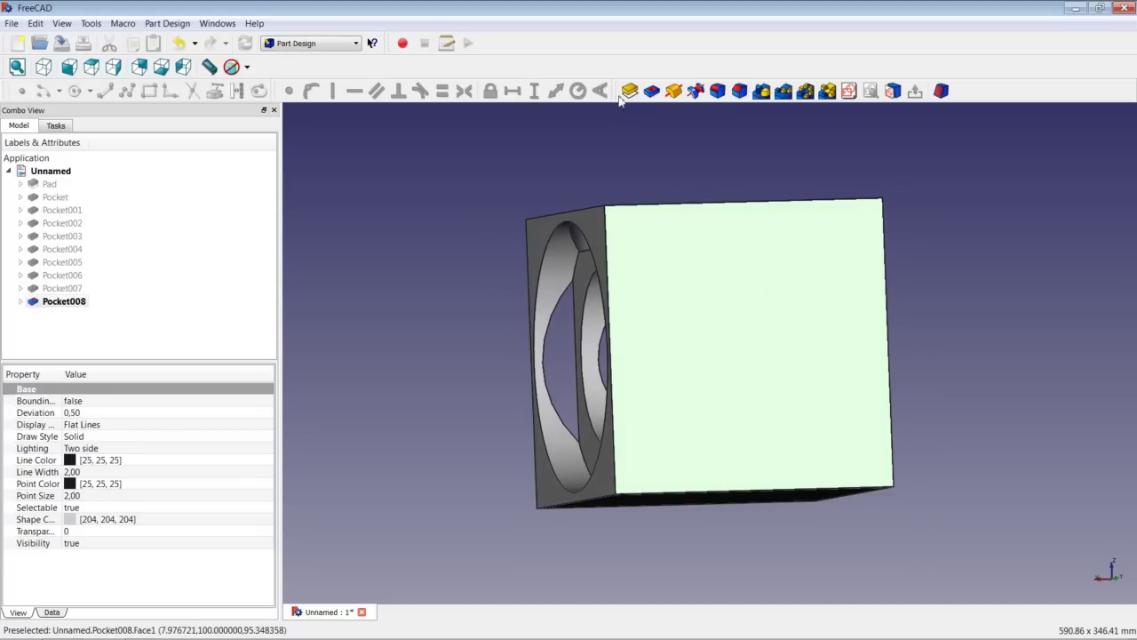
click(848, 90)
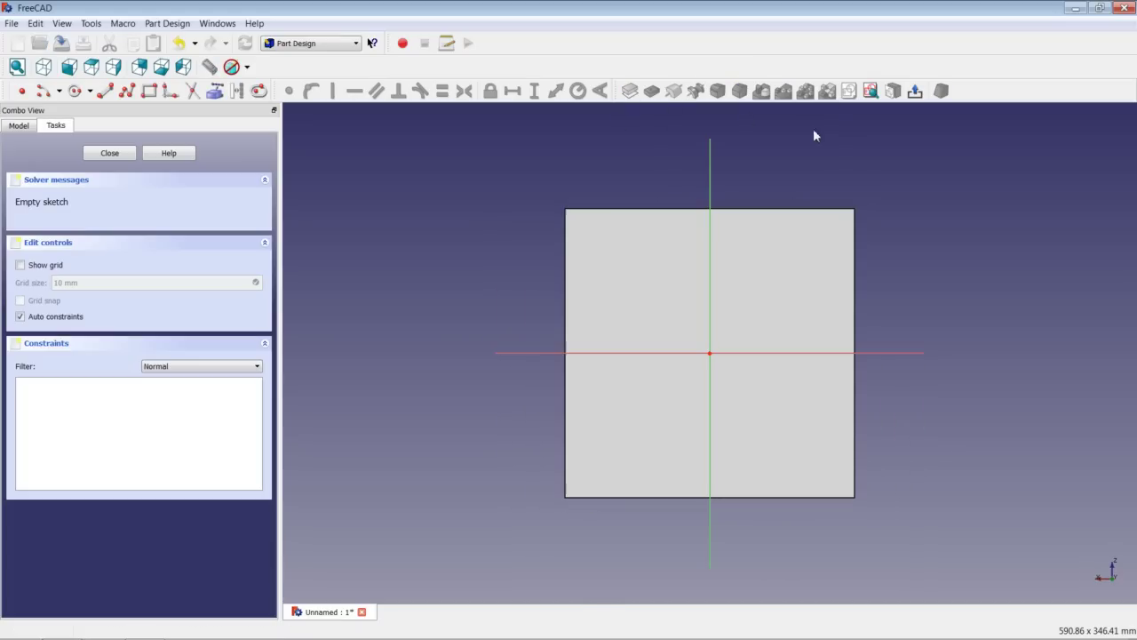
click(75, 91)
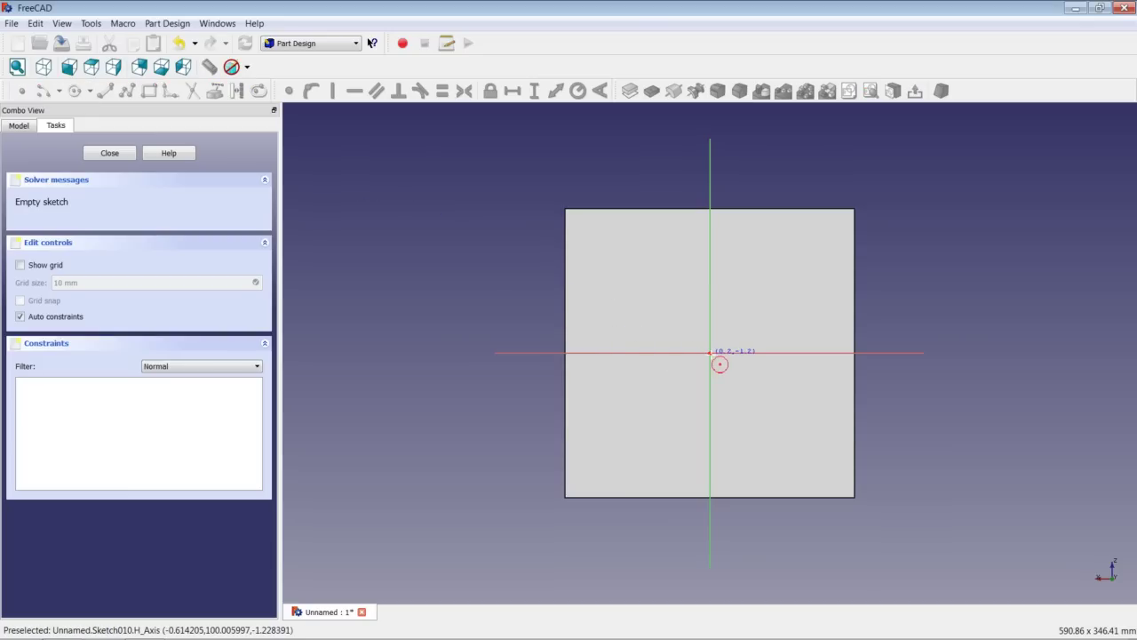
click(710, 353)
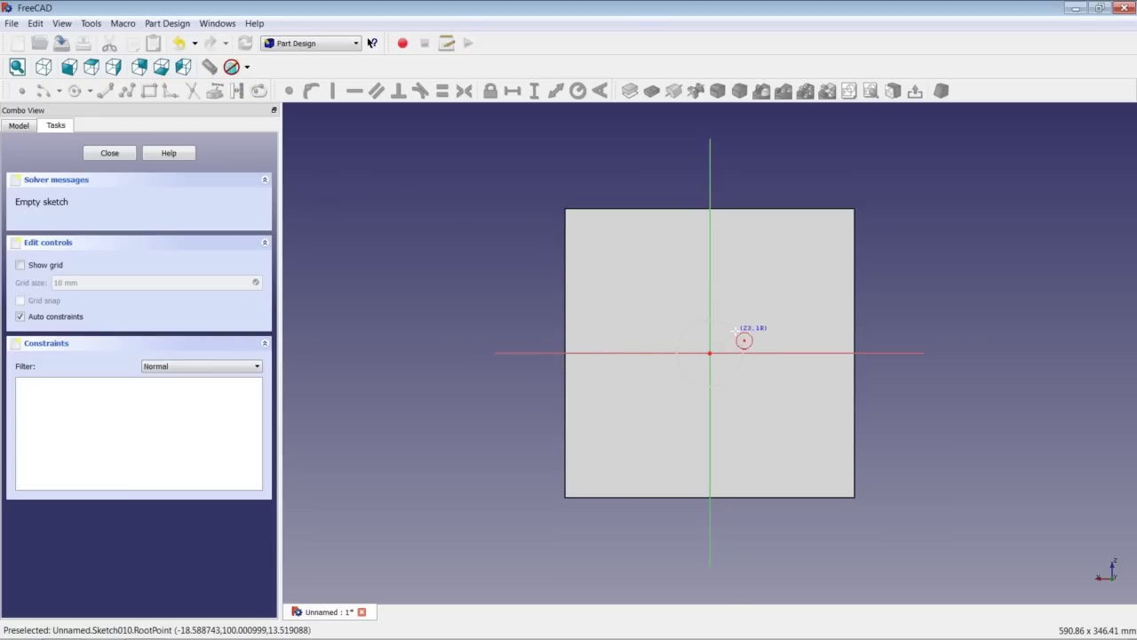
click(742, 338)
Constrain the rear-face circle's radius to 31.25 mm and close the sketch.
click(737, 332)
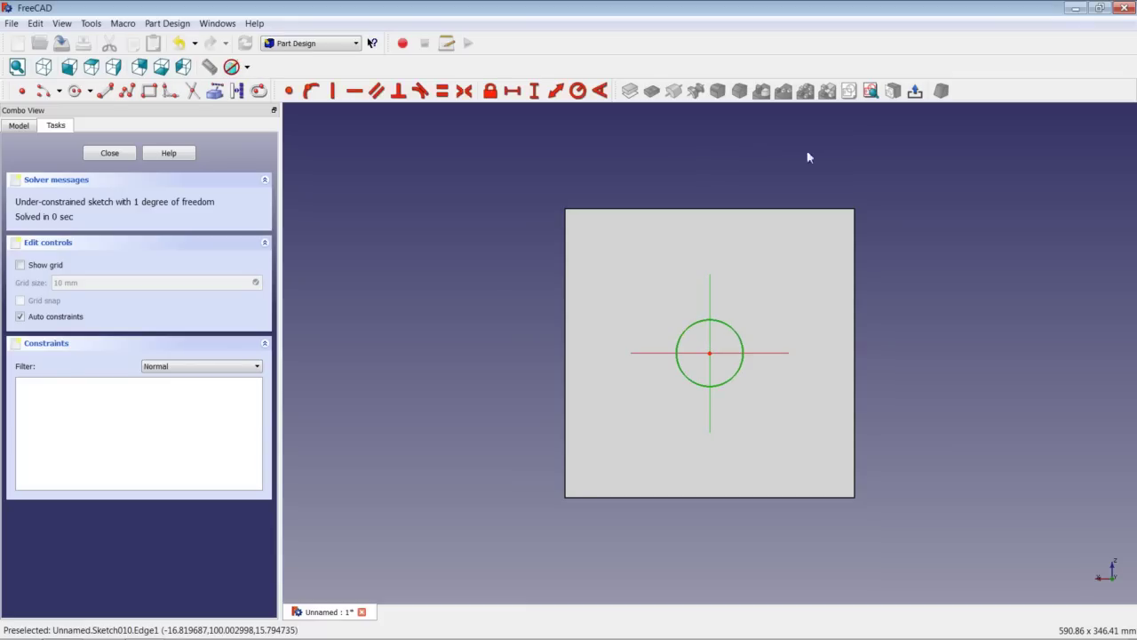
click(578, 92)
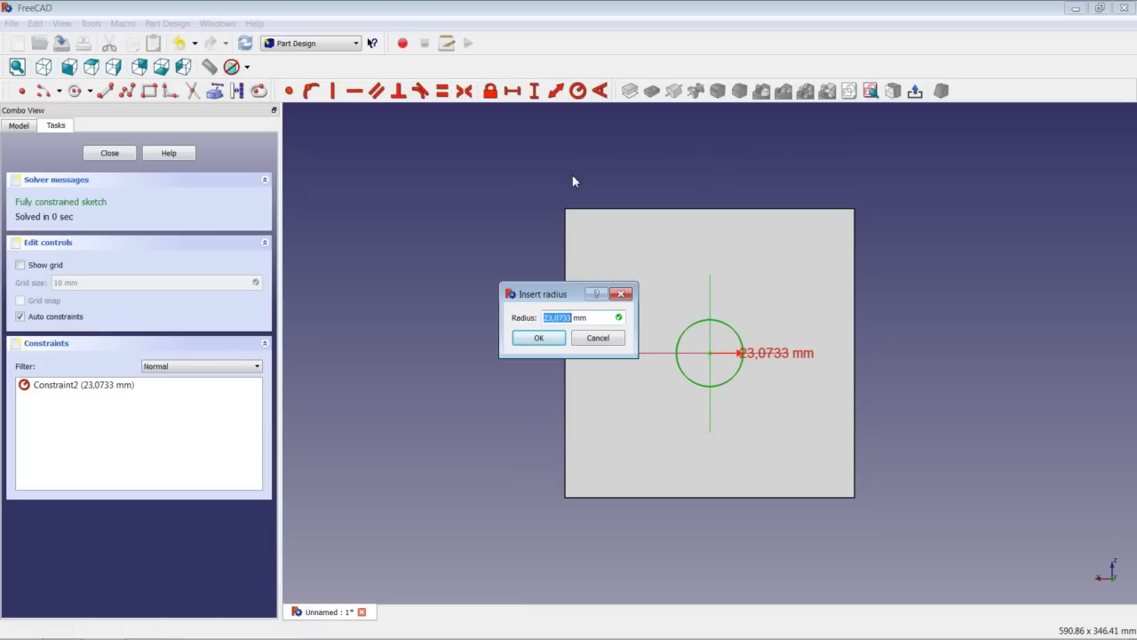
text(31,25)
key(Return)
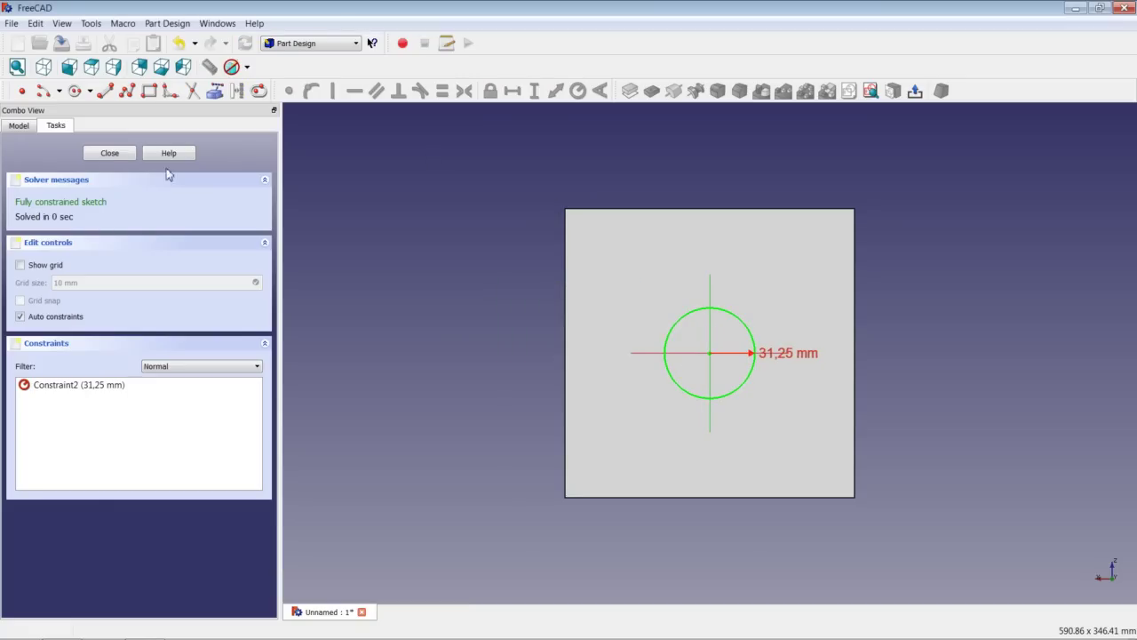
click(113, 157)
Cut a 75 mm deep pocket from the 31.25 mm circle sketch on the rear face, with type Dimension.
click(651, 91)
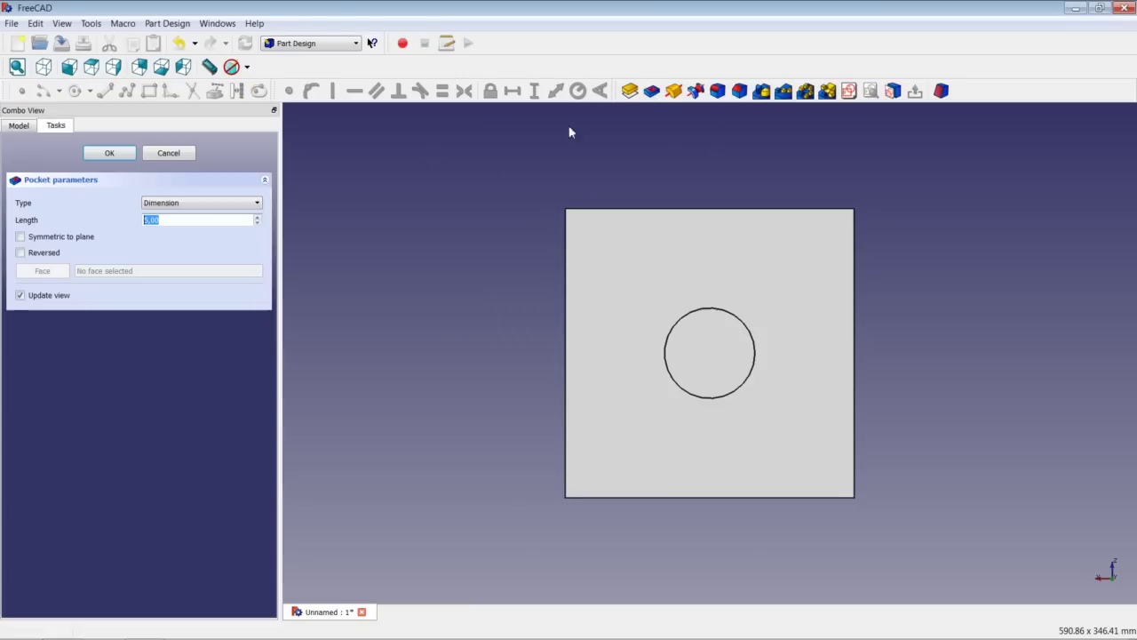
text(15)
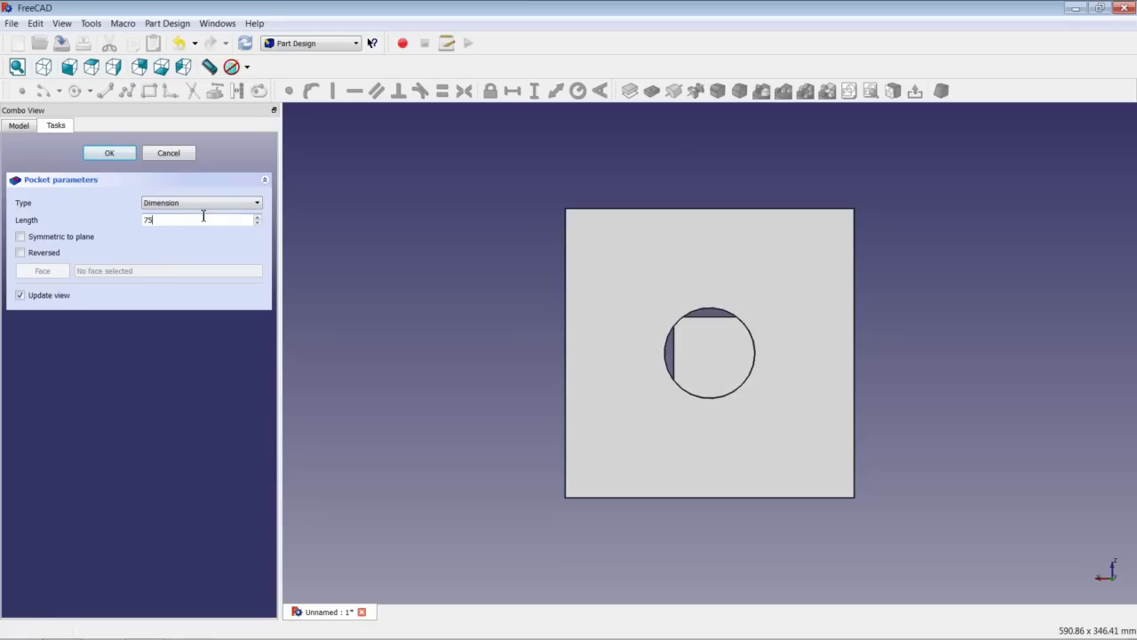
key(Return)
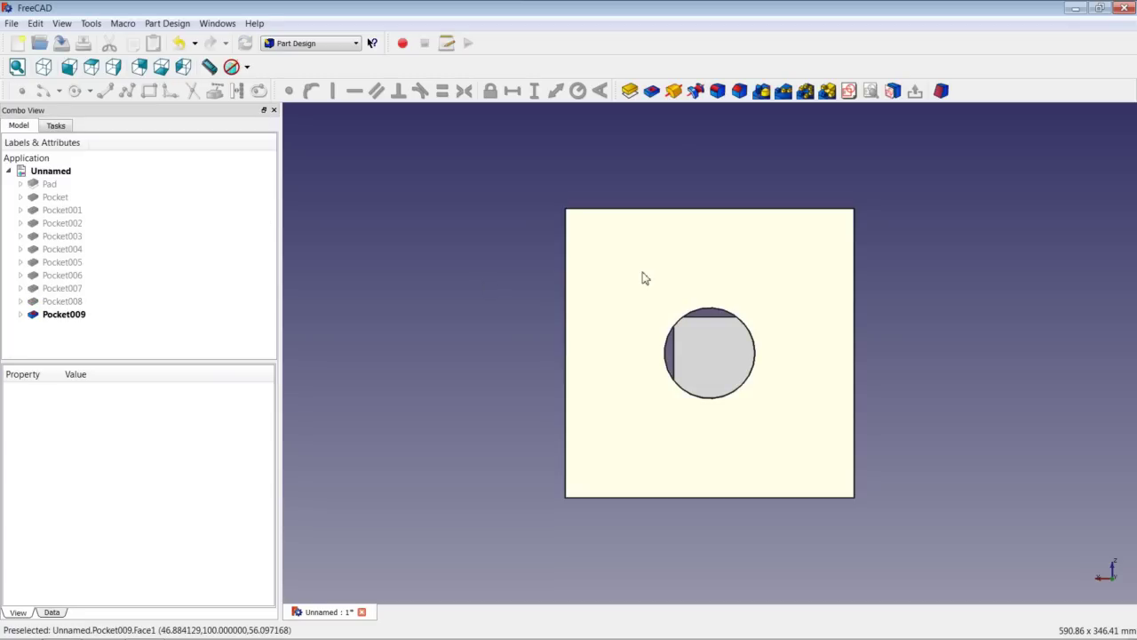
Start a second sketch on the rear face and draw a circle of about 54 mm radius centred on the origin.
click(642, 275)
click(848, 90)
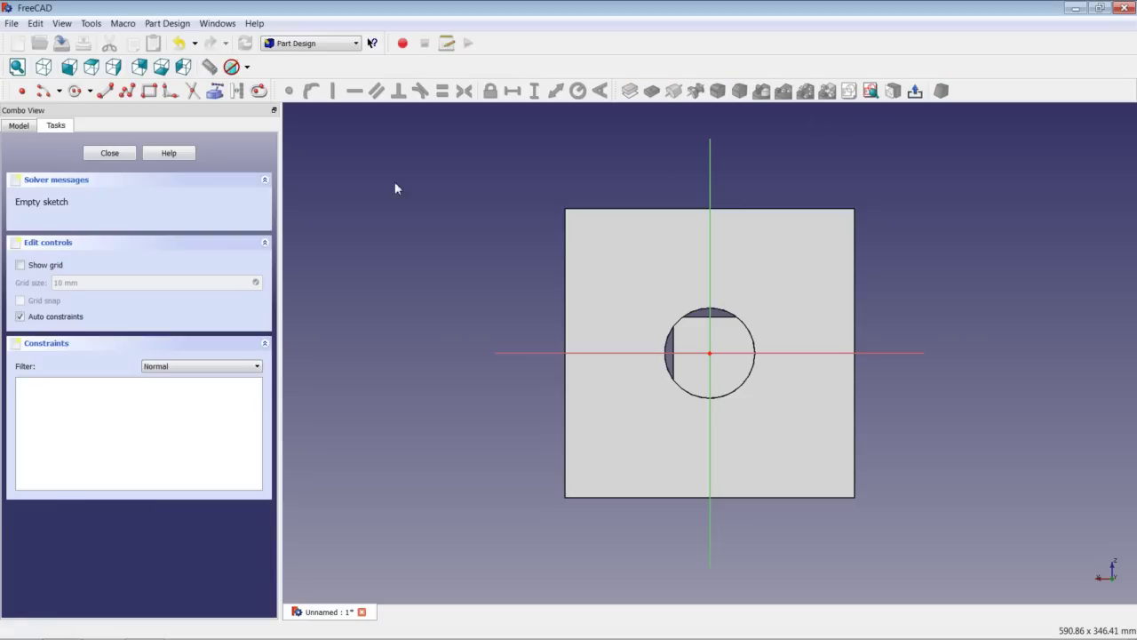
click(78, 92)
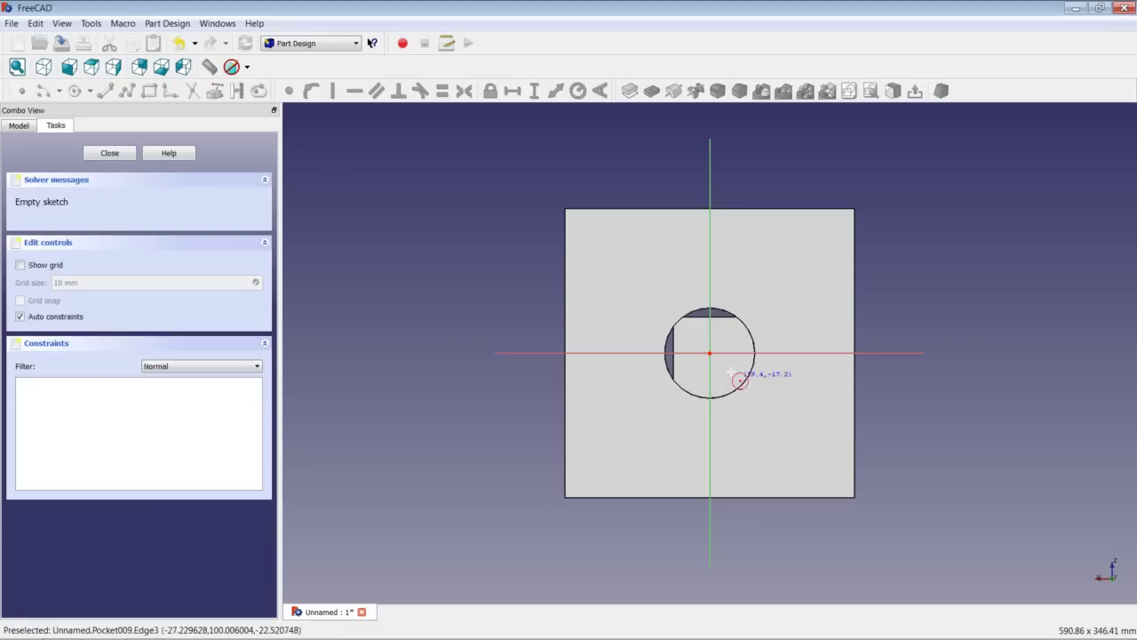
click(710, 353)
click(769, 301)
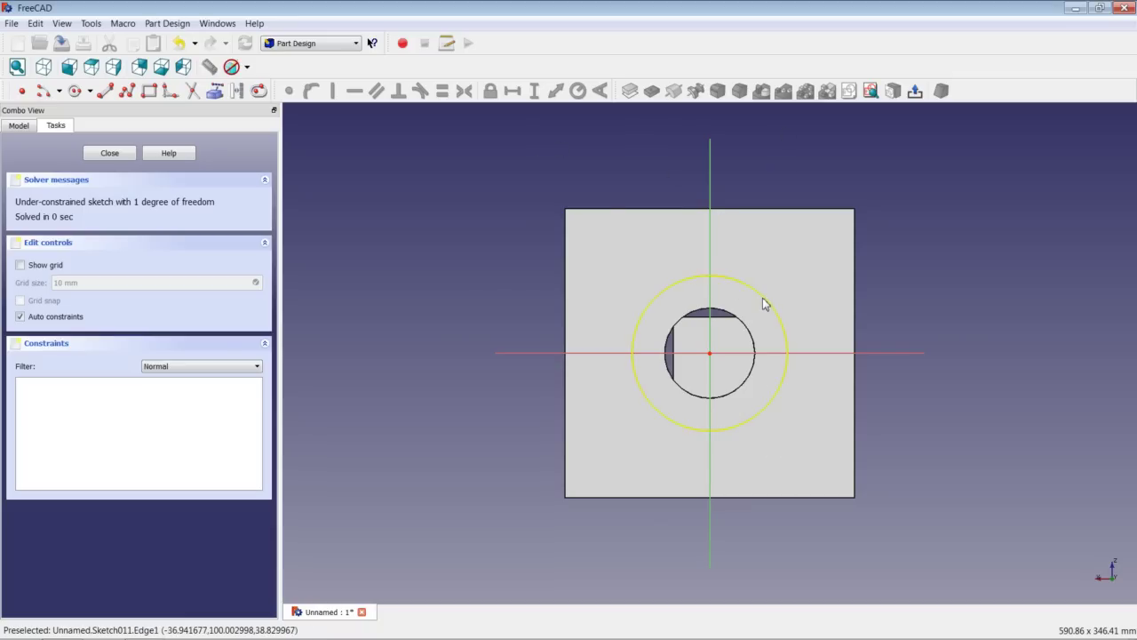
Constrain the second rear-face circle's radius to 62.5 mm and close the sketch.
click(762, 300)
click(577, 91)
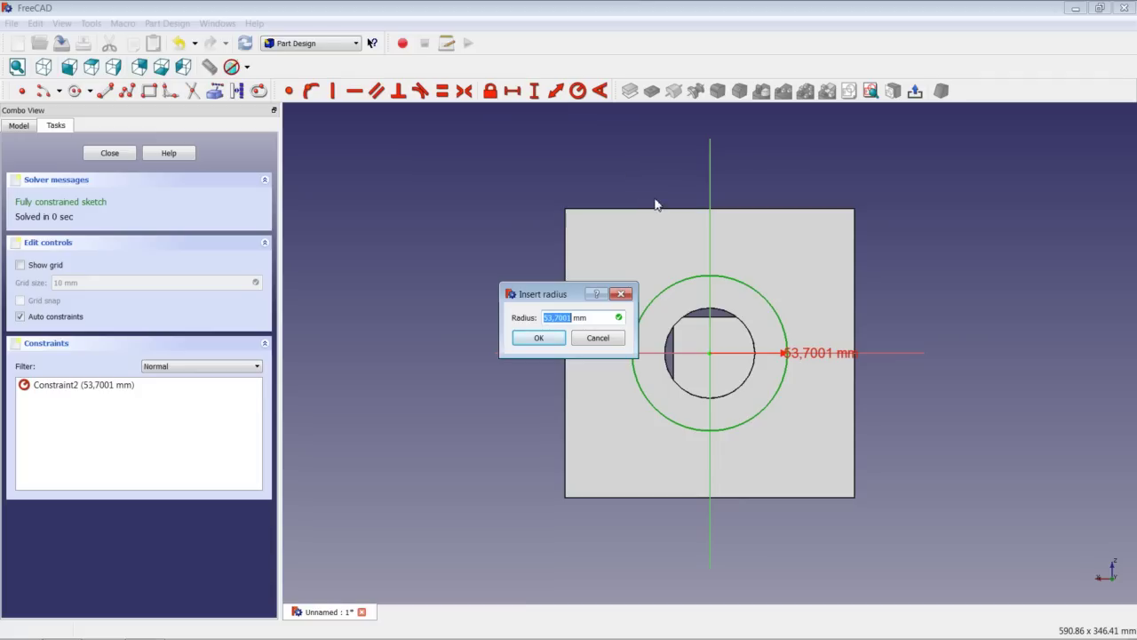
text(62,5)
key(Return)
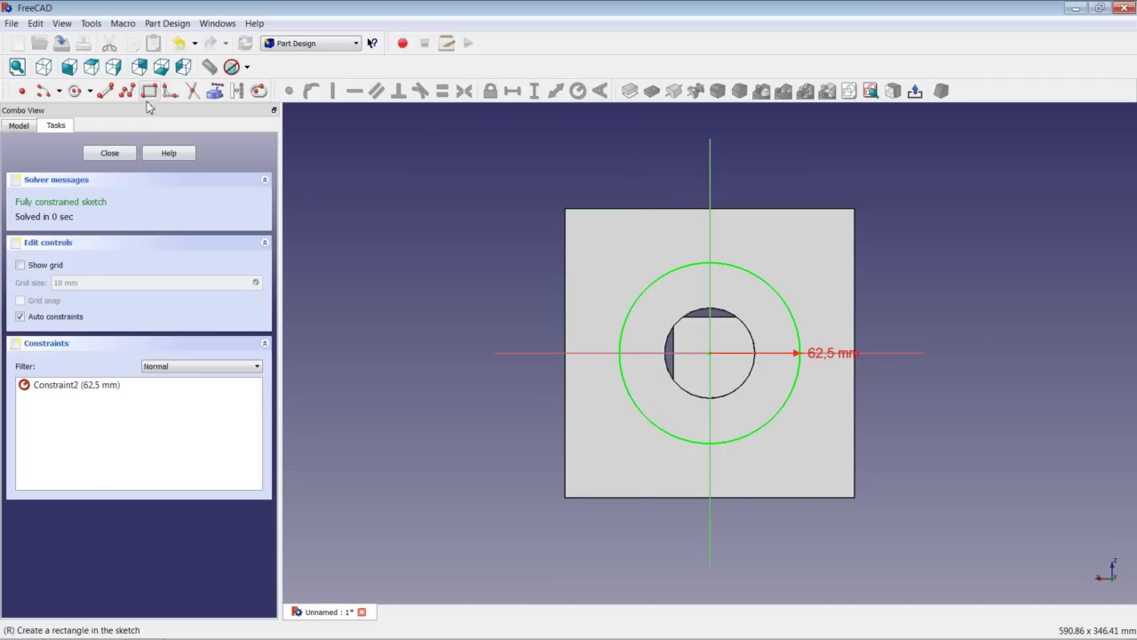
click(105, 154)
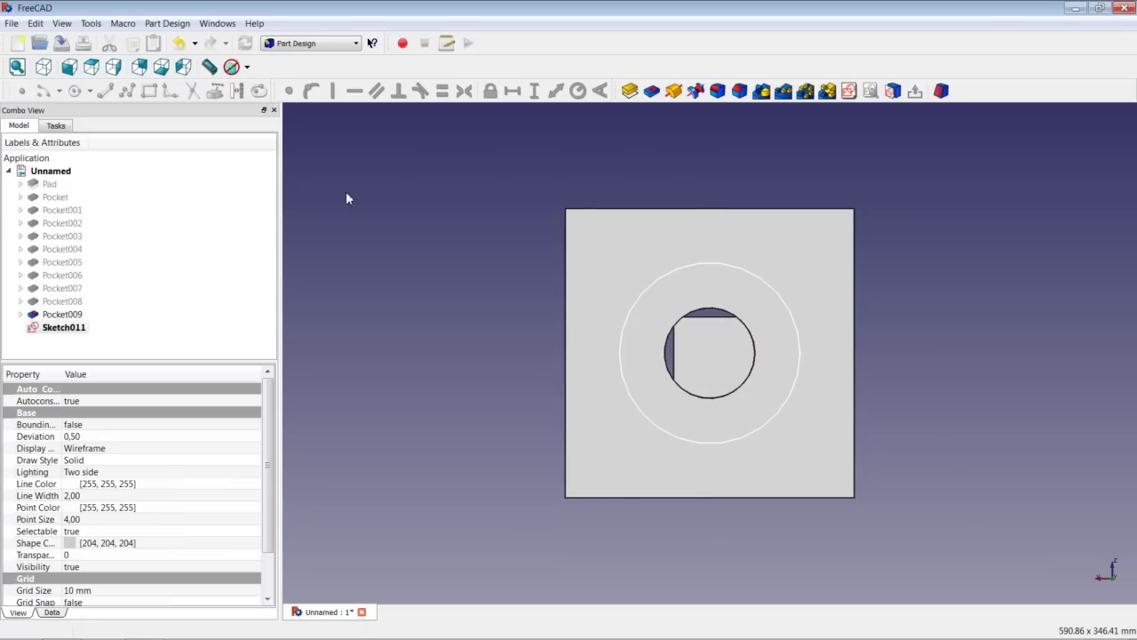
Cut a 50 mm deep pocket from the 62.5 mm circle sketch on the rear face, with type Dimension.
click(651, 90)
text(5)
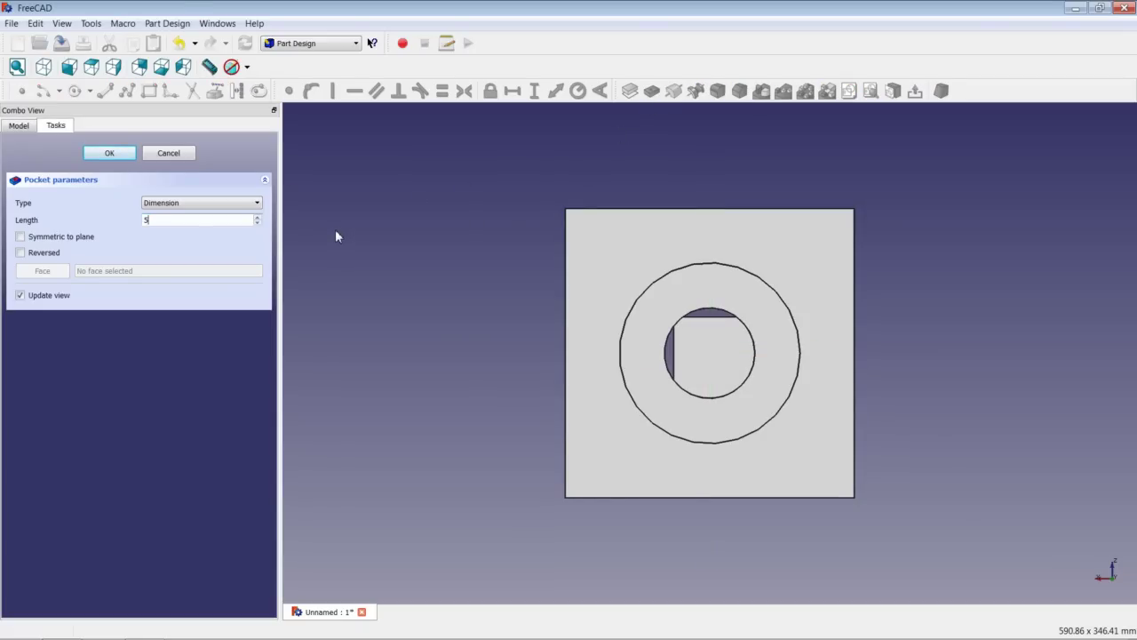
text(0)
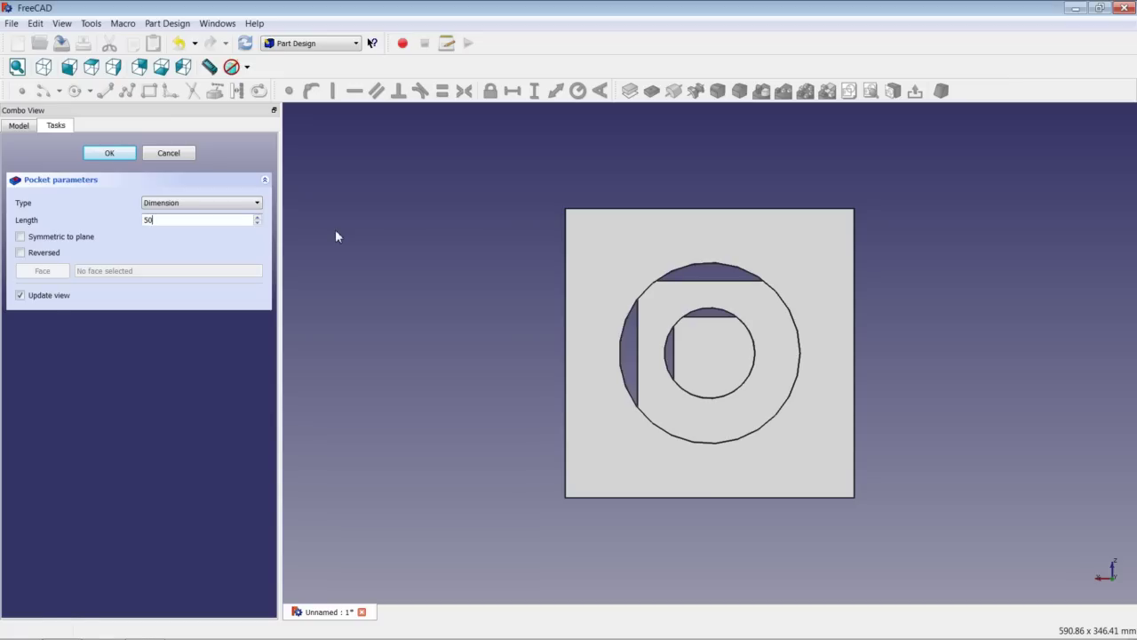
key(Return)
Start a third sketch on the rear face and draw a circle of about 76 mm radius centred on the origin.
click(626, 265)
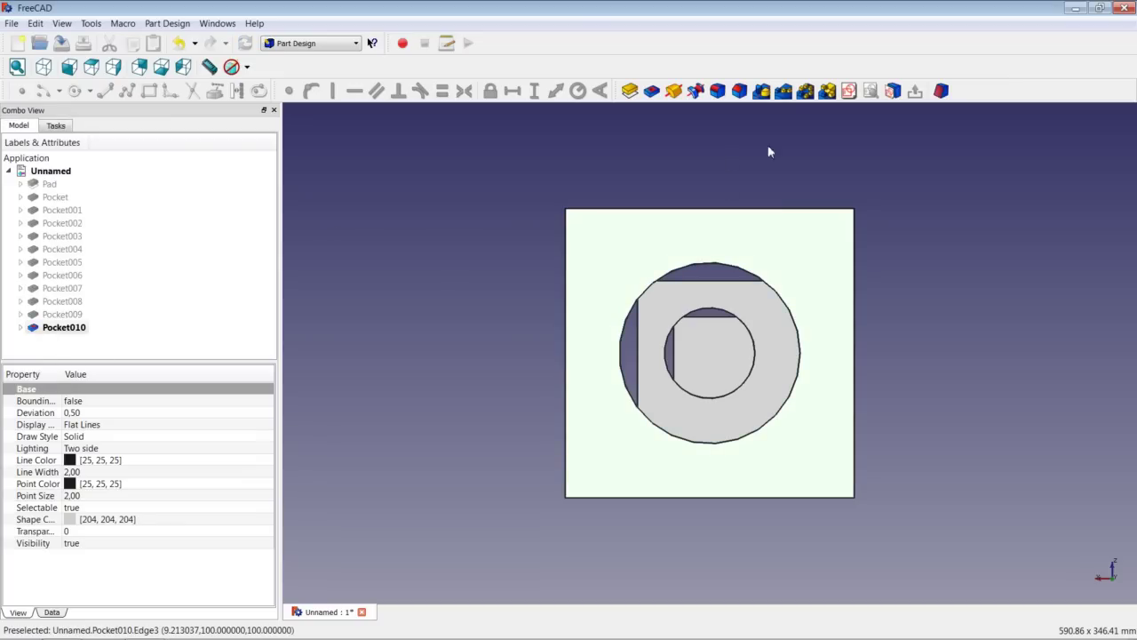
click(849, 91)
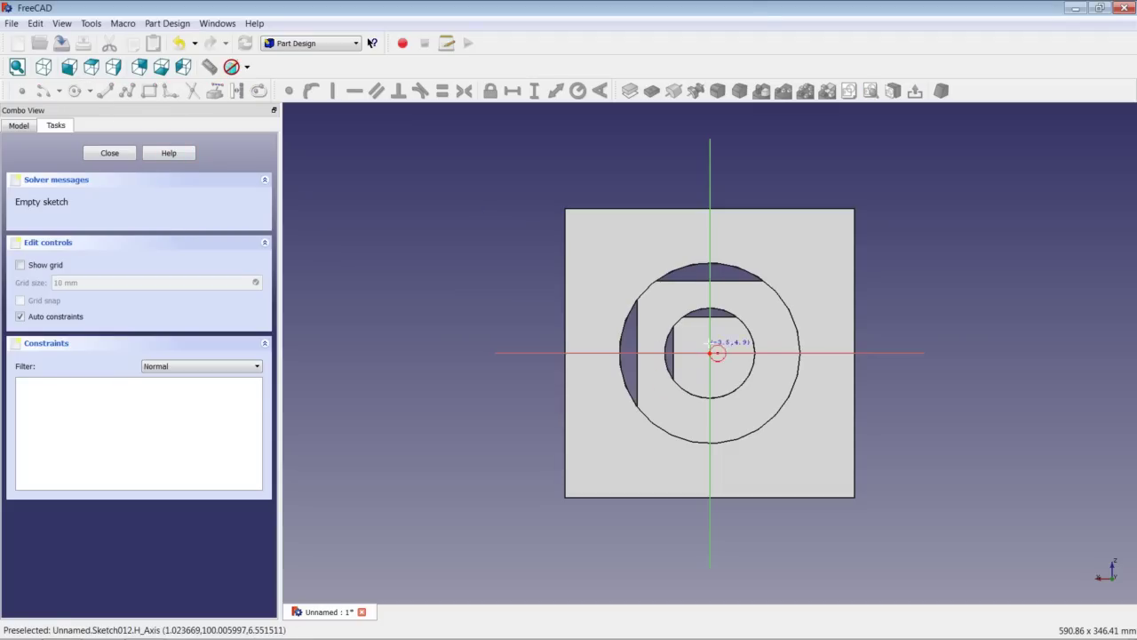
click(710, 353)
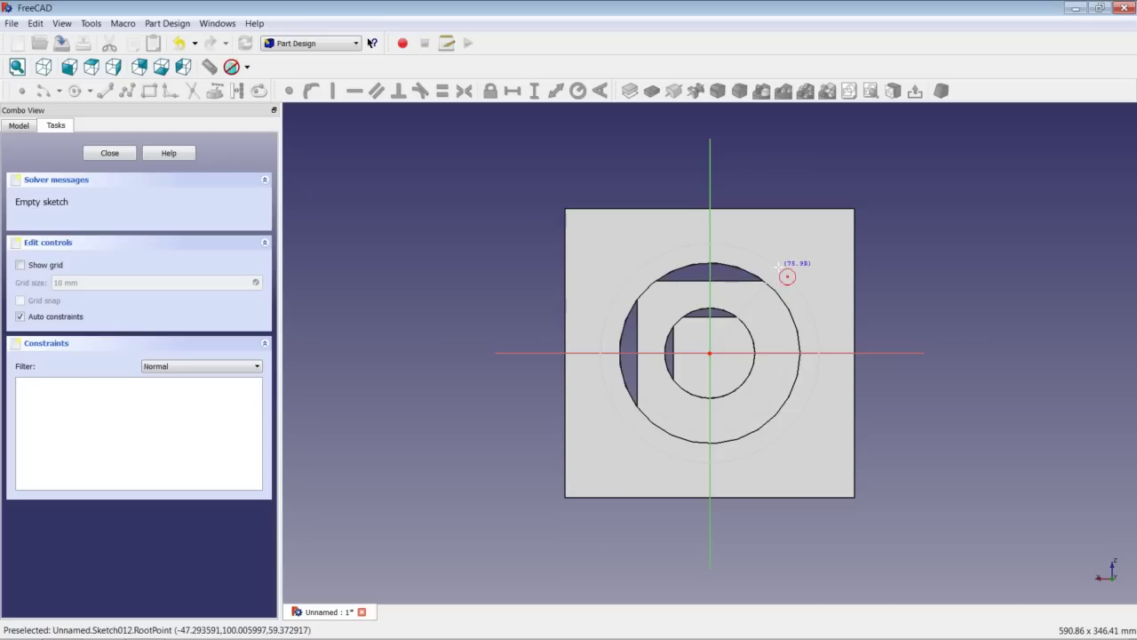
click(803, 291)
Constrain the third rear-face circle's radius to 93.75 mm.
click(801, 295)
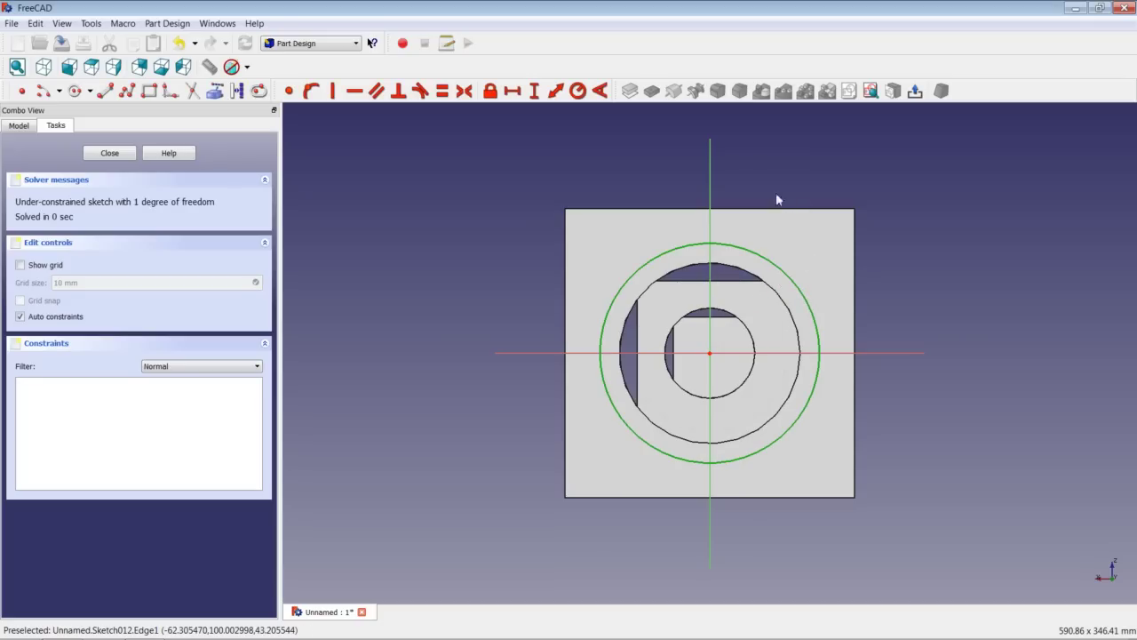
click(578, 91)
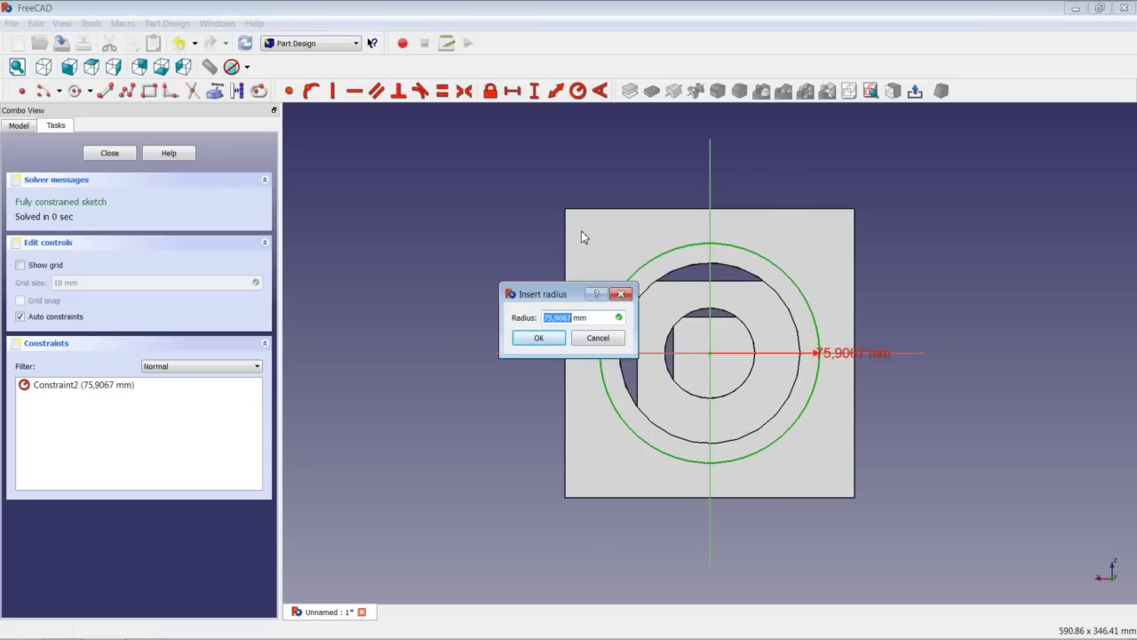
text(93,)
text(75)
key(Return)
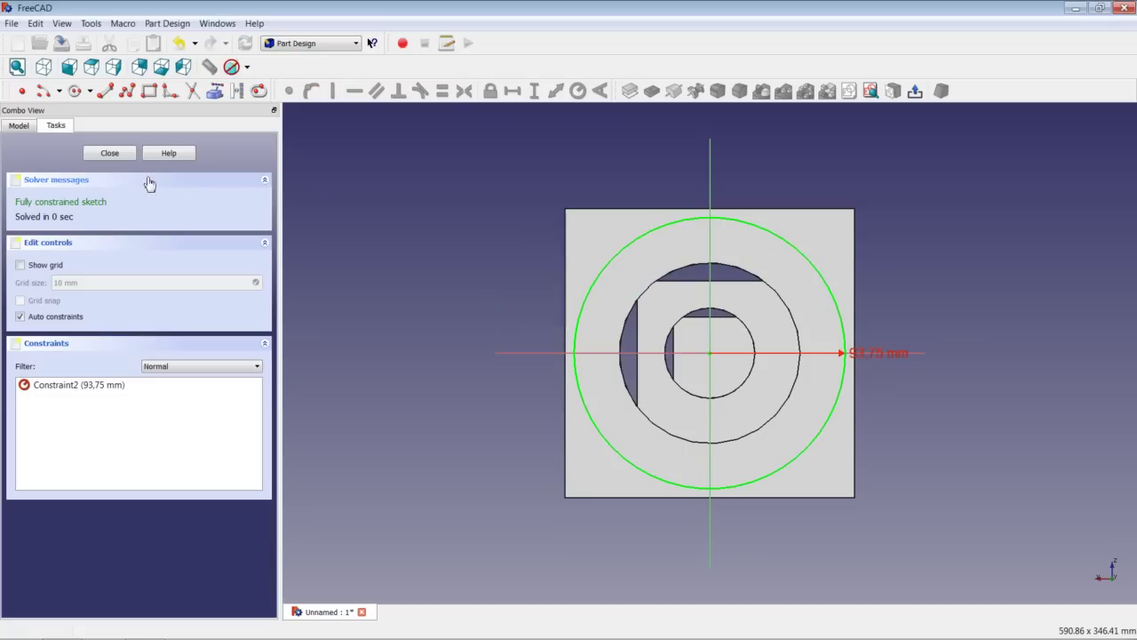
Close the third rear-face sketch and cut a 25 mm deep pocket from its 93.75 mm circle, with type Dimension.
click(124, 155)
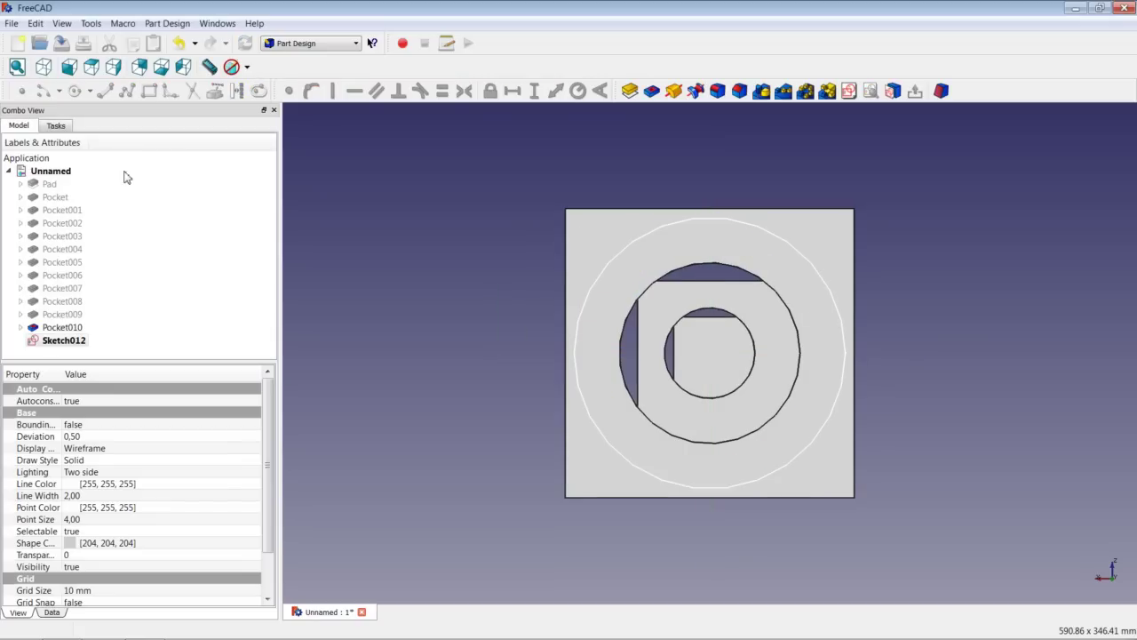
click(652, 91)
text(10)
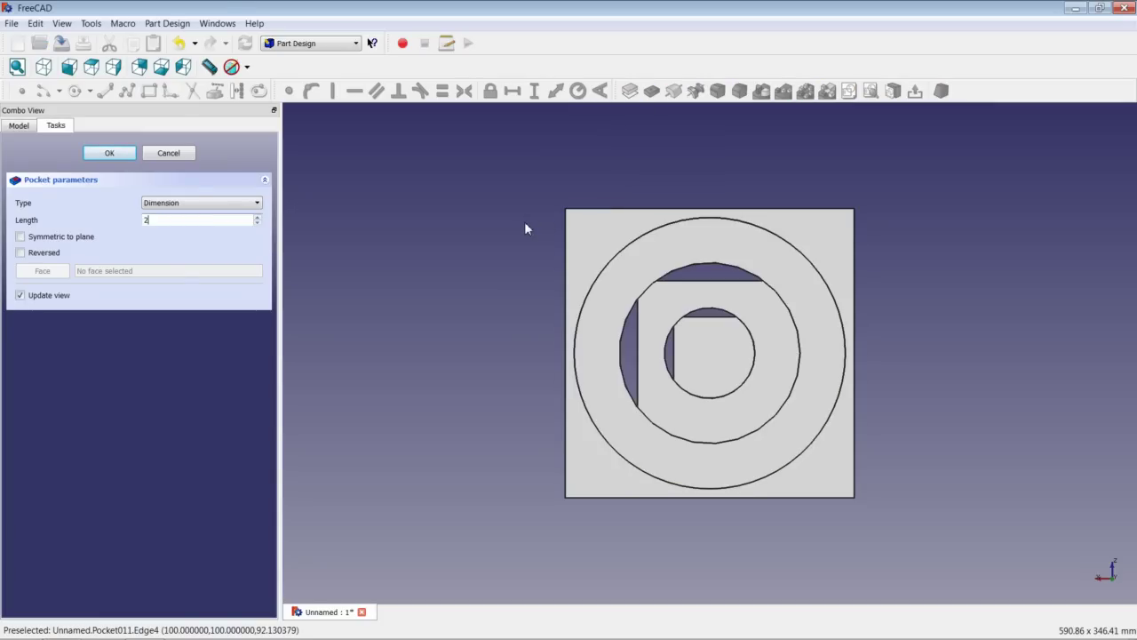
key(Return)
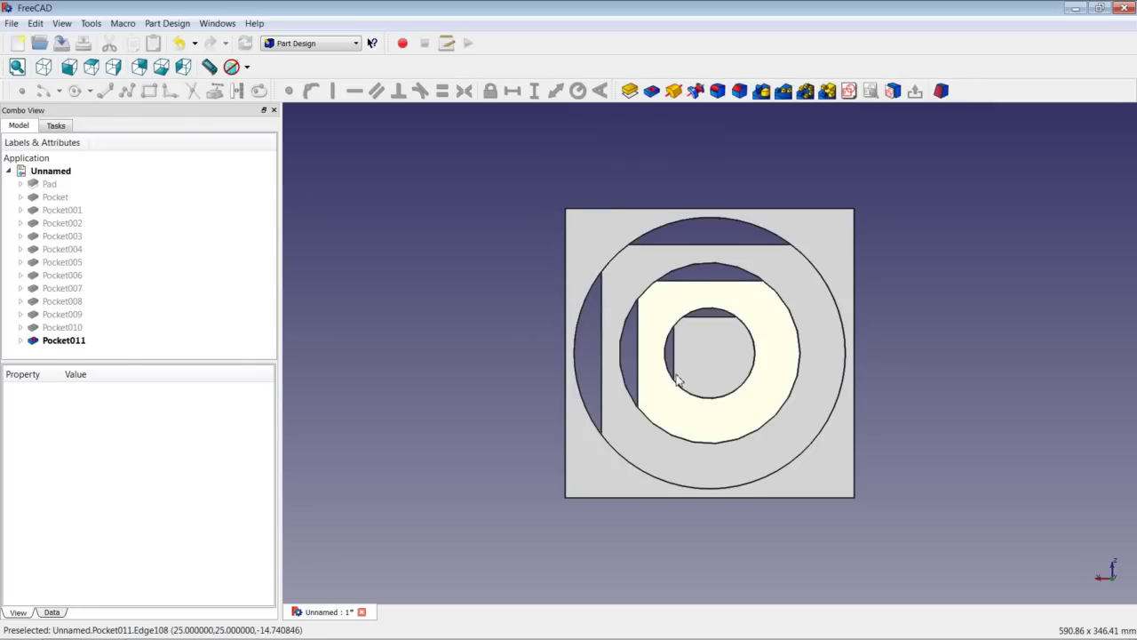
Start a sketch on the cube's uncut left face and draw a circle of about 49 mm radius centred on the origin.
key(0)
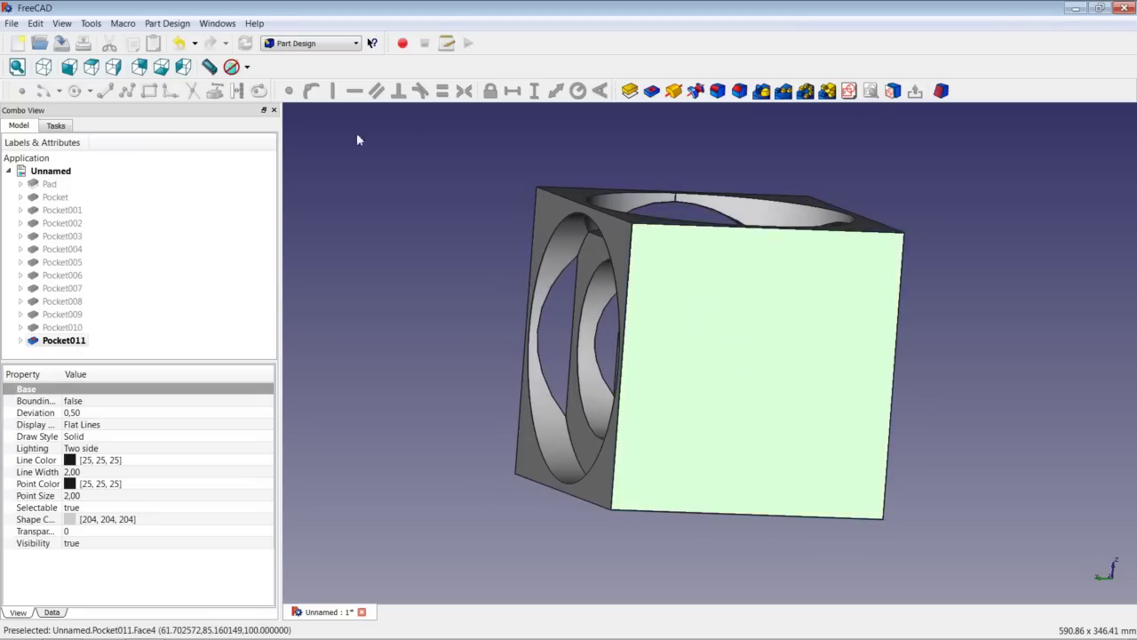
click(849, 91)
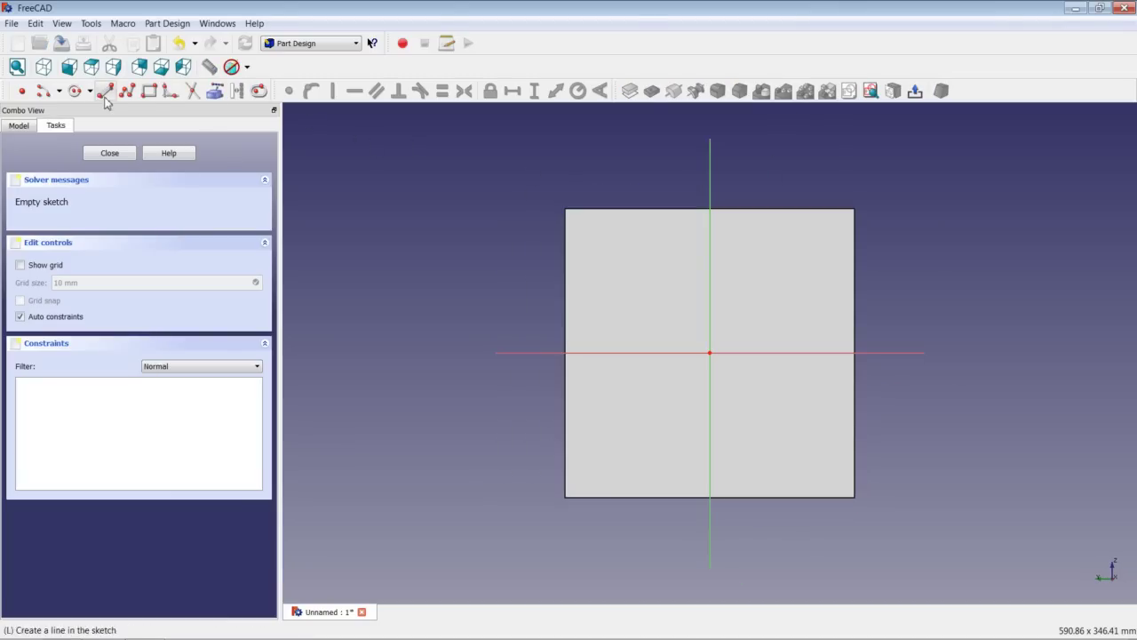
click(75, 90)
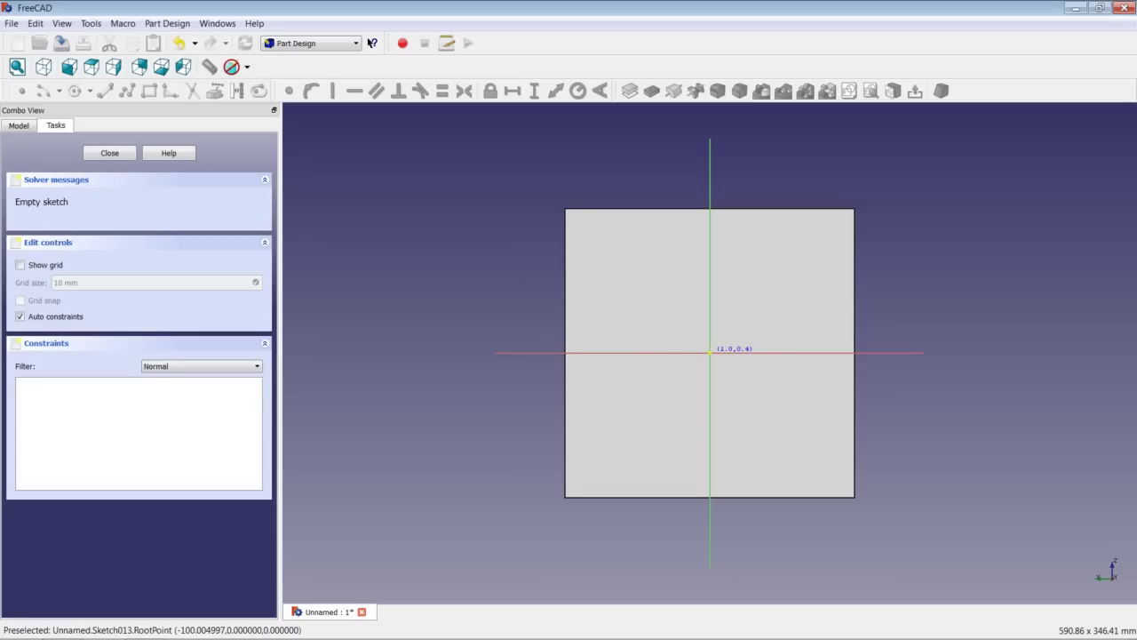
click(709, 352)
click(756, 297)
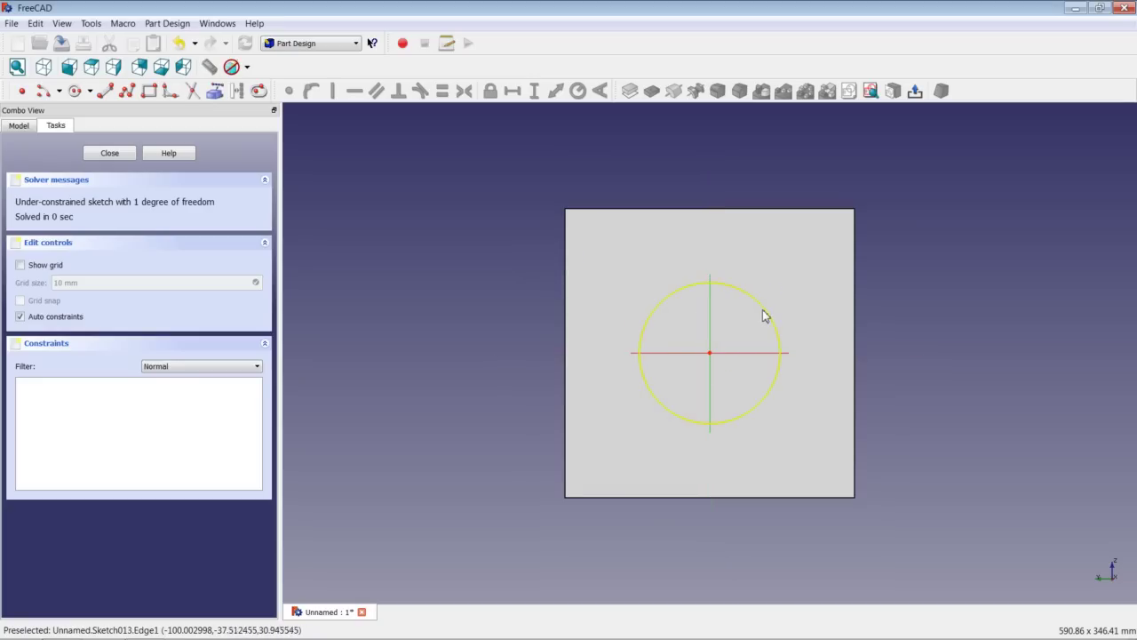
Constrain the first left-face circle's radius to 31.25 mm and close the sketch.
click(764, 315)
click(577, 91)
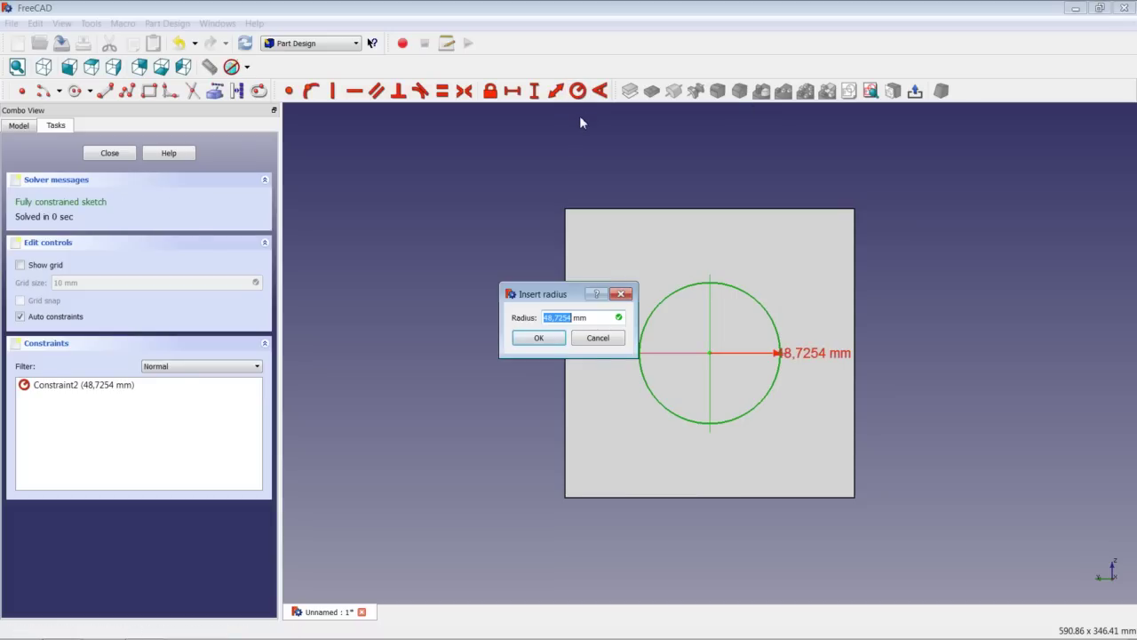
text(31)
key(Return)
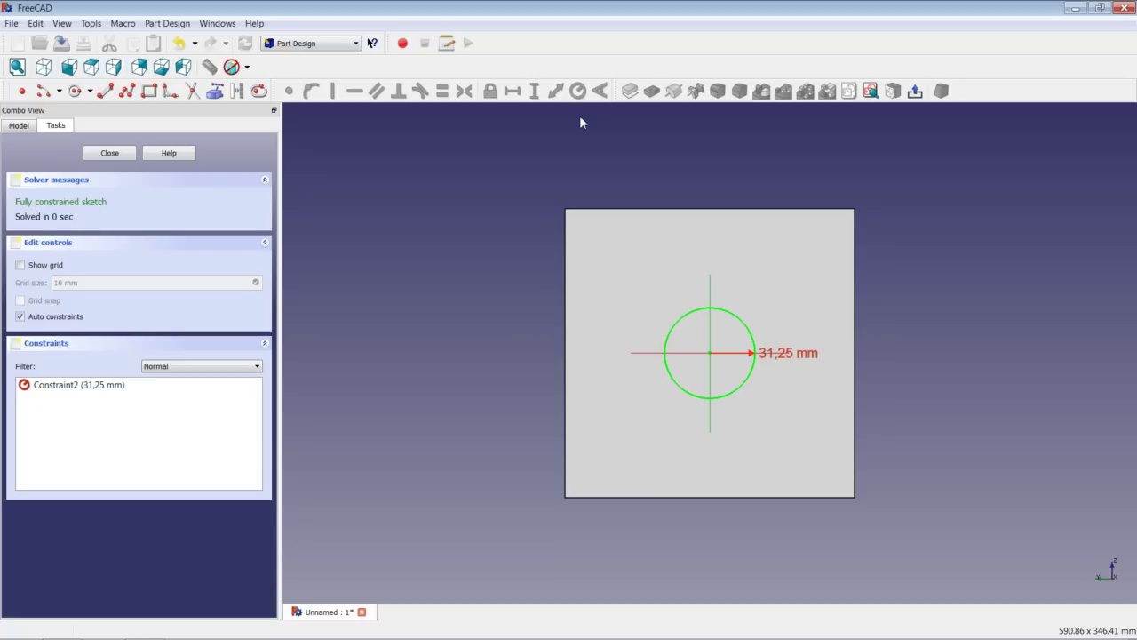
click(121, 154)
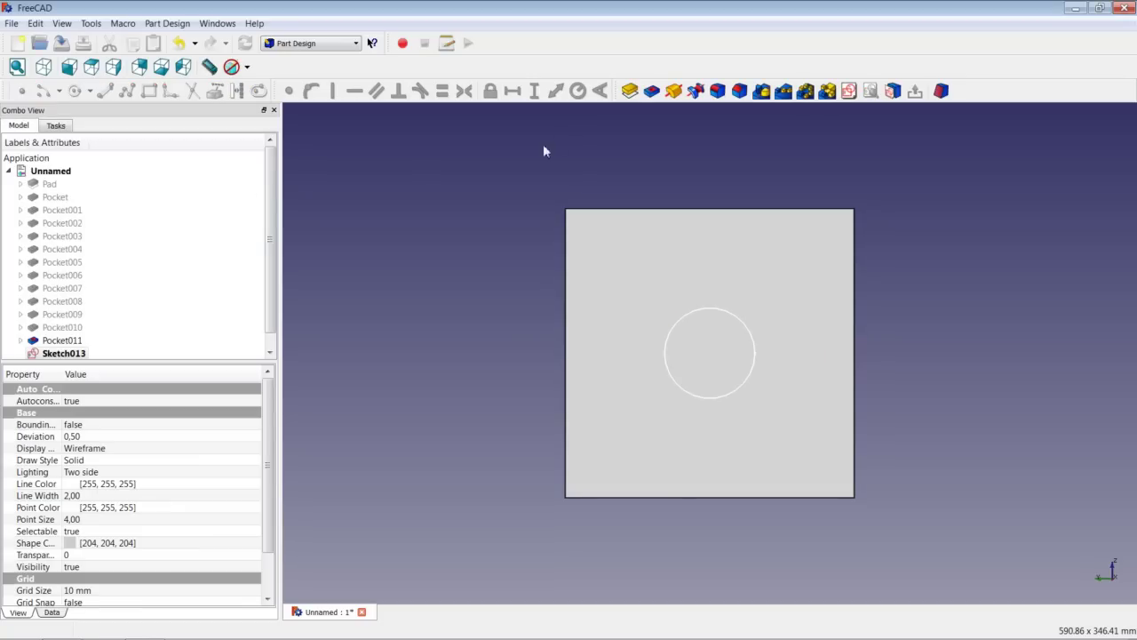
Cut a Dimension-type pocket from the 31.25 mm circle on the left face, matching the depth of the other faces' innermost pockets.
click(651, 91)
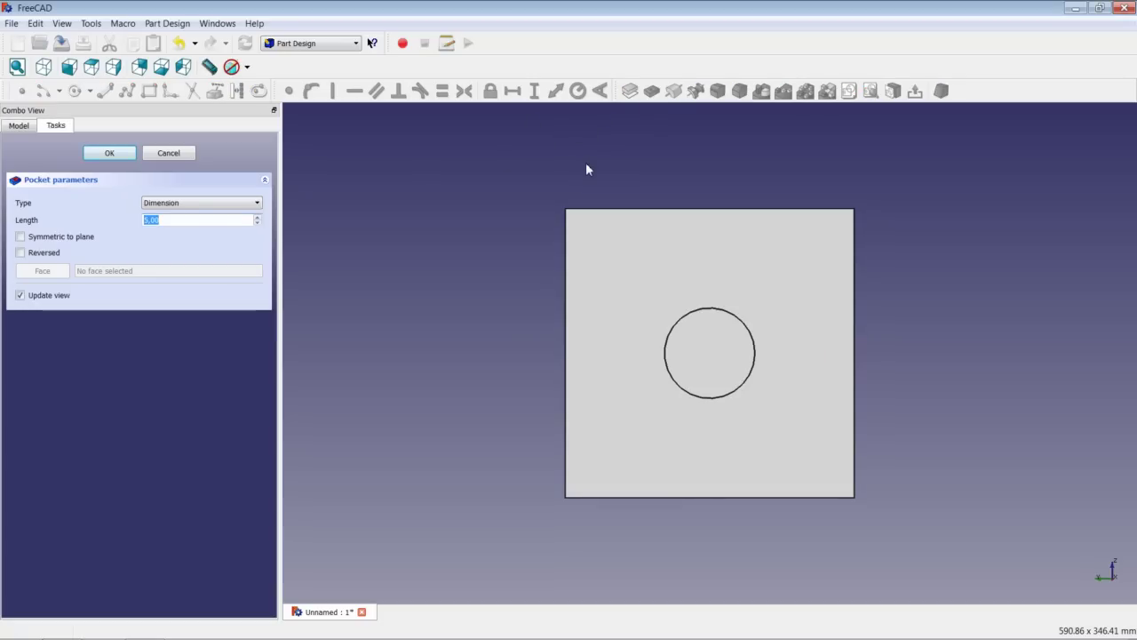
text(15)
key(Return)
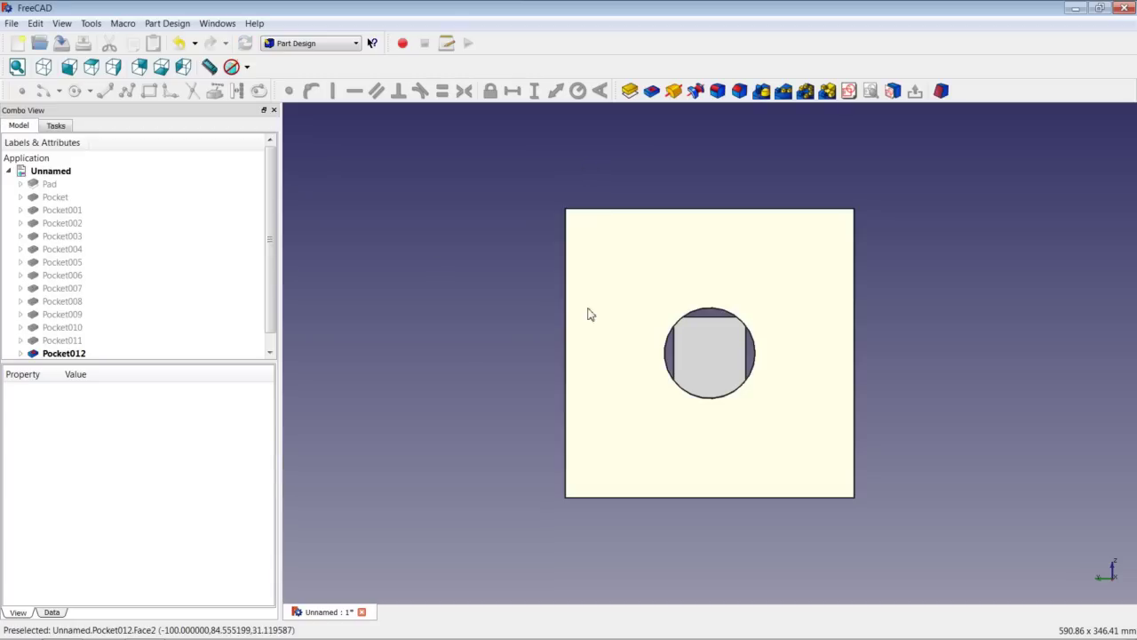
Start a second sketch on the left face and draw a circle of about 61 mm radius centred on the origin.
click(588, 312)
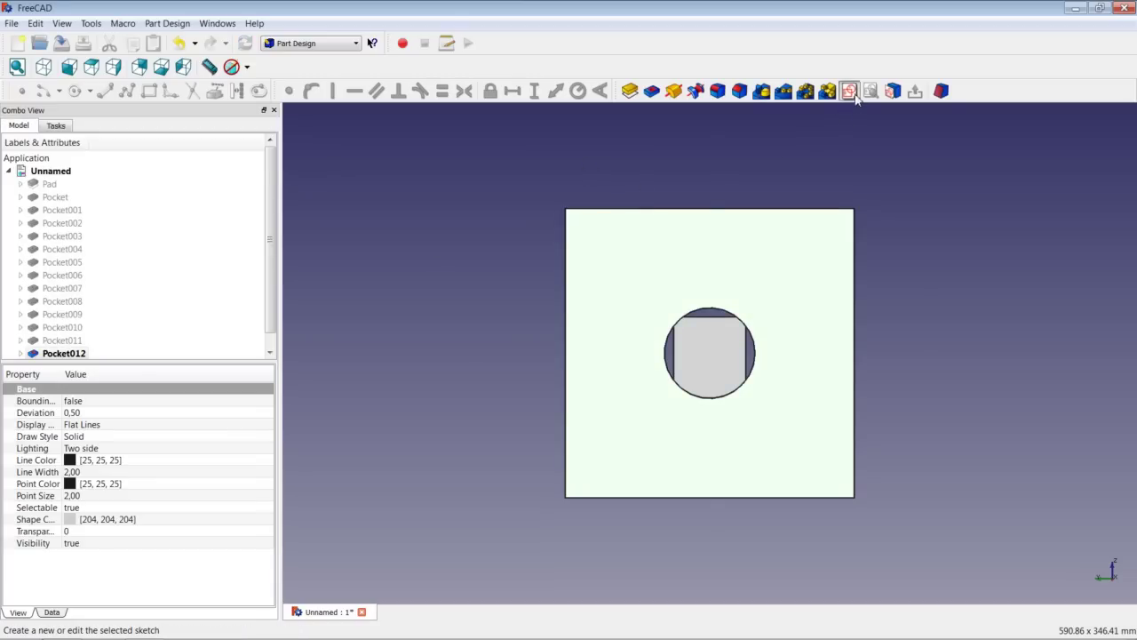
click(848, 90)
click(79, 91)
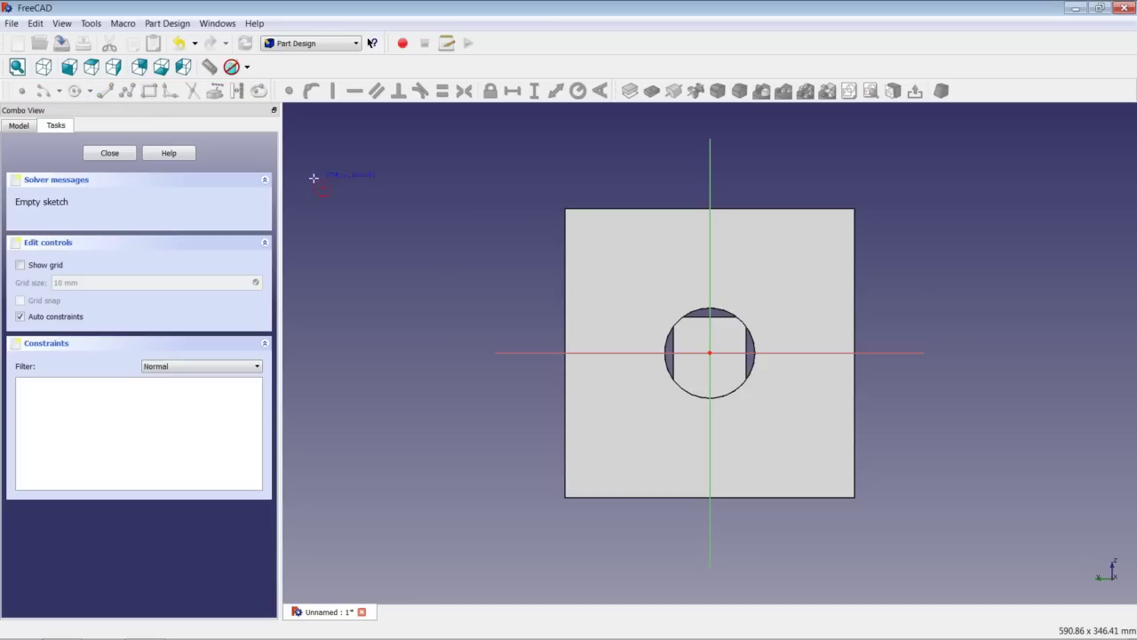
click(710, 354)
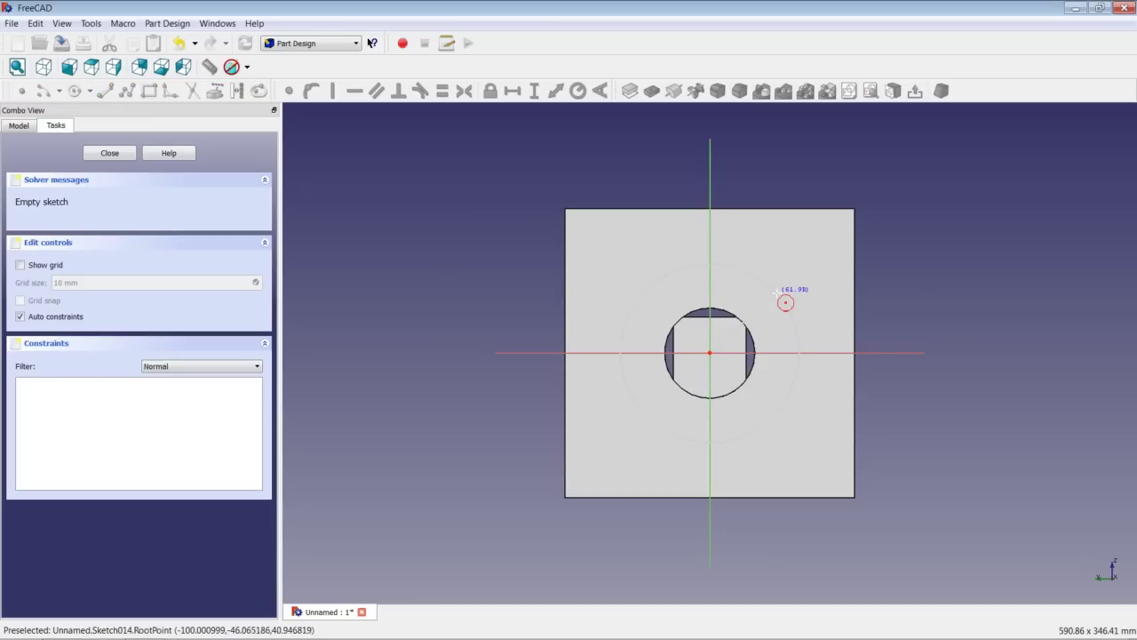
click(785, 302)
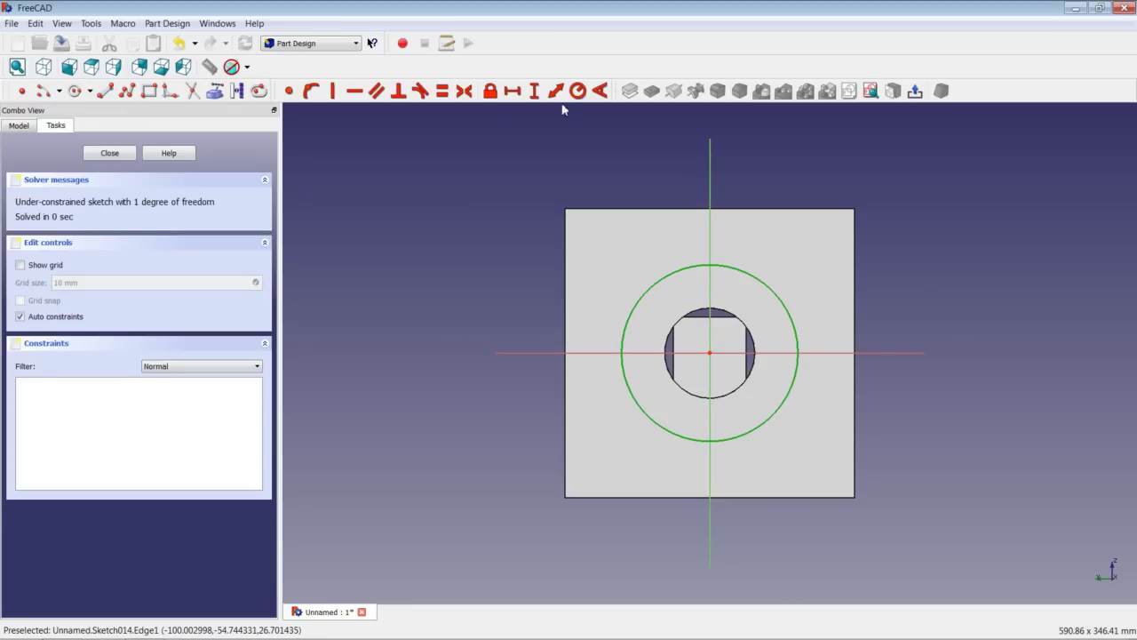
Constrain the second left-face circle's radius to 62.5 mm and close the sketch.
click(577, 91)
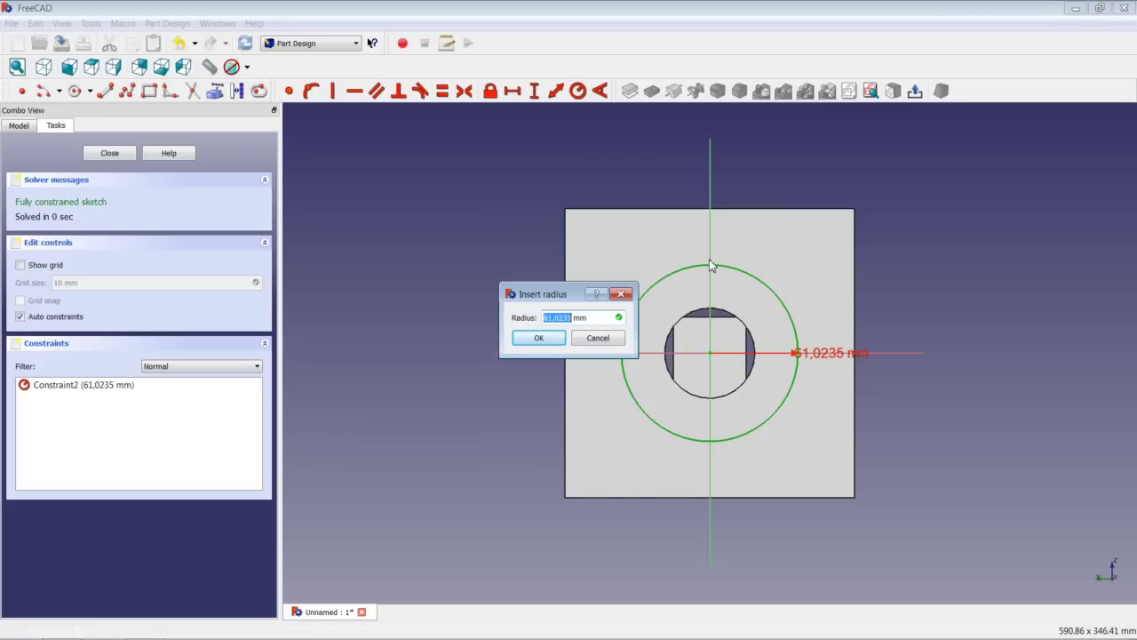
text(62,5)
key(Return)
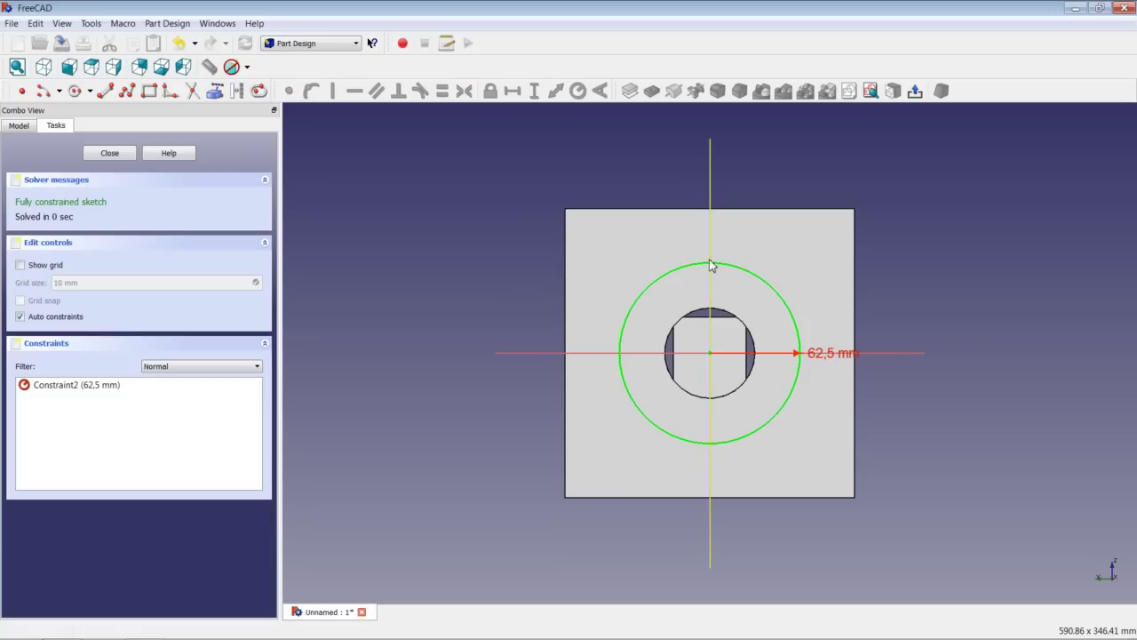
click(121, 155)
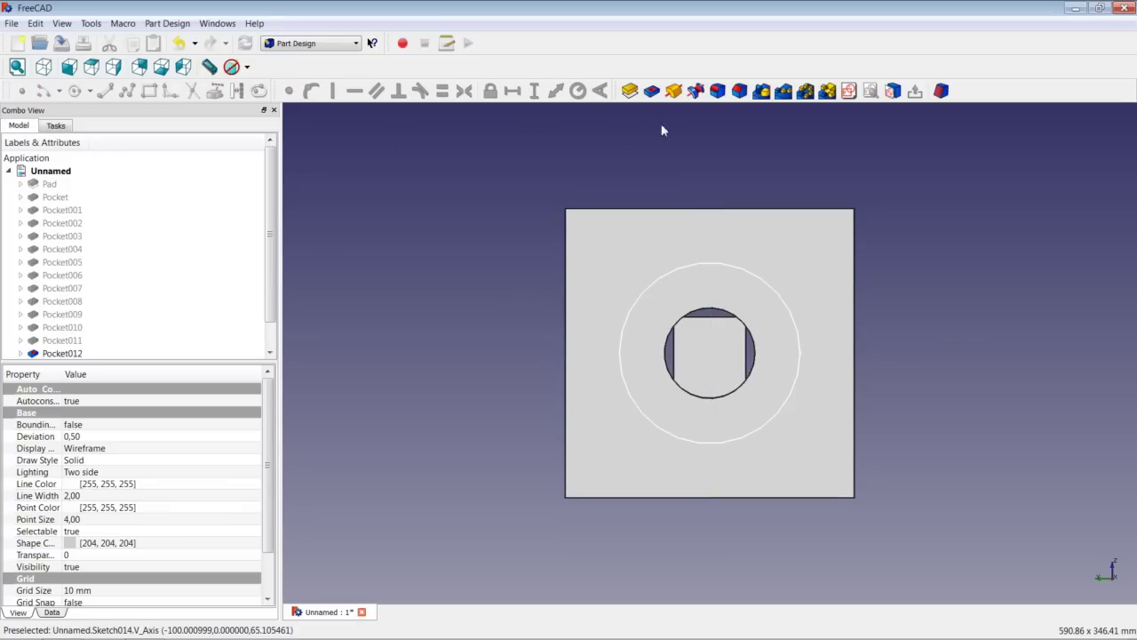
Cut a 50 mm deep pocket from the 62.5 mm circle sketch on the left face, with type Dimension.
click(652, 91)
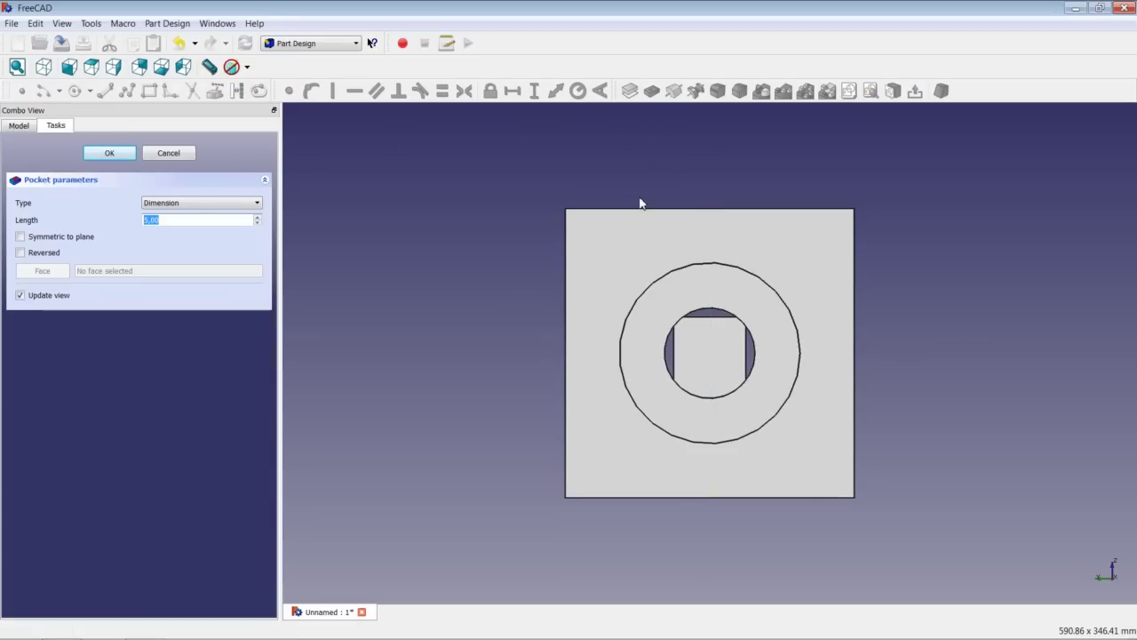
text(50)
key(Return)
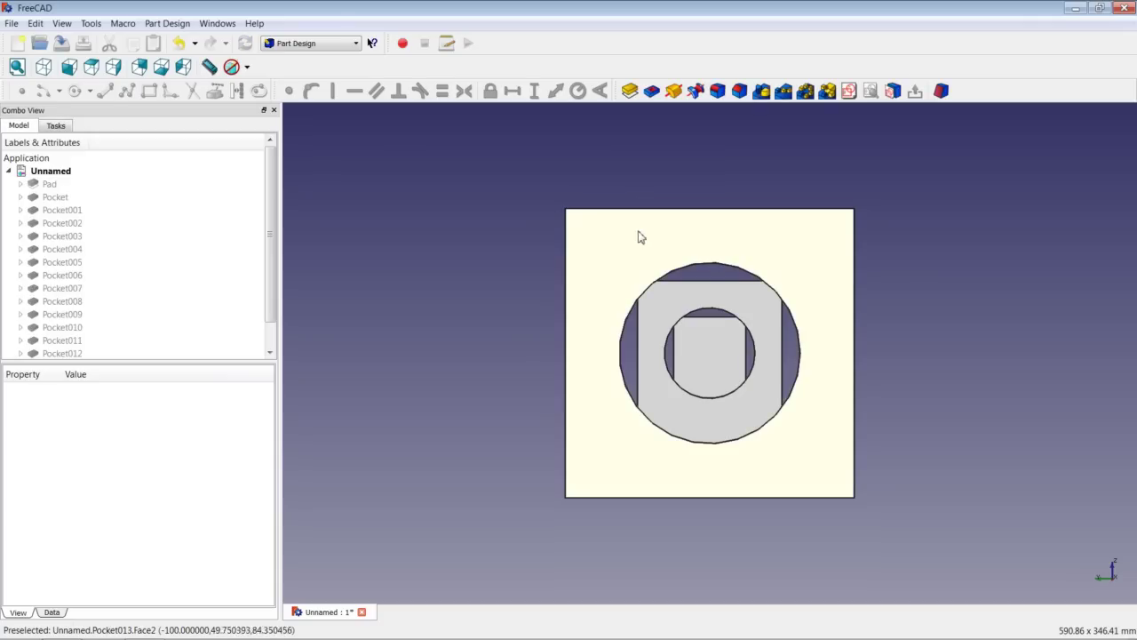
Start a third sketch on the left face and draw a circle of about 82 mm radius centred on the origin.
click(848, 91)
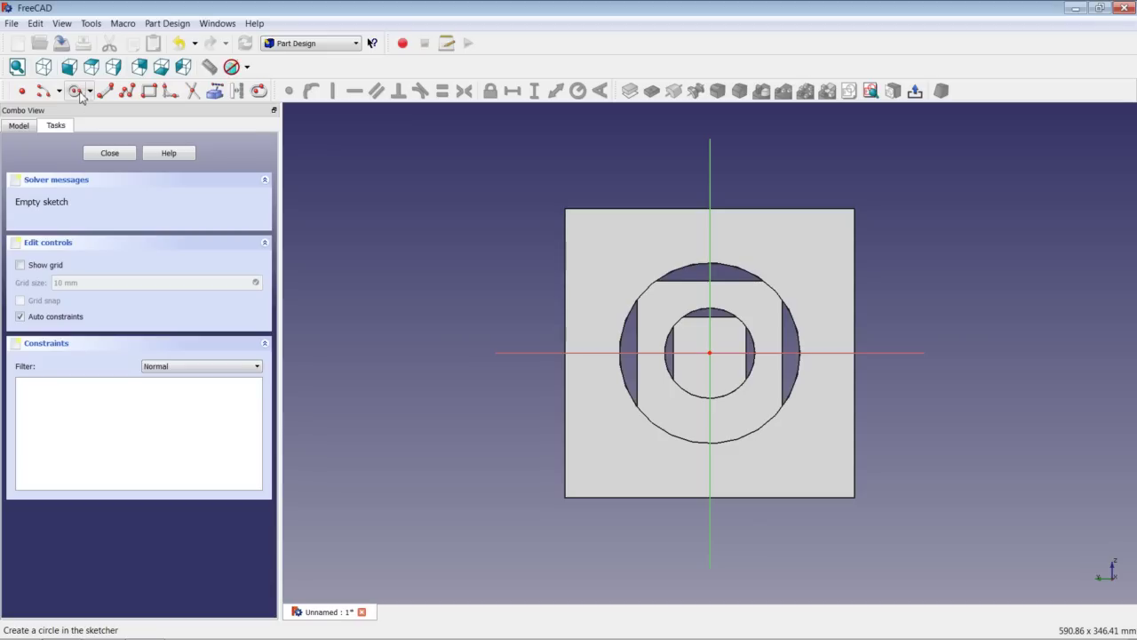
click(75, 91)
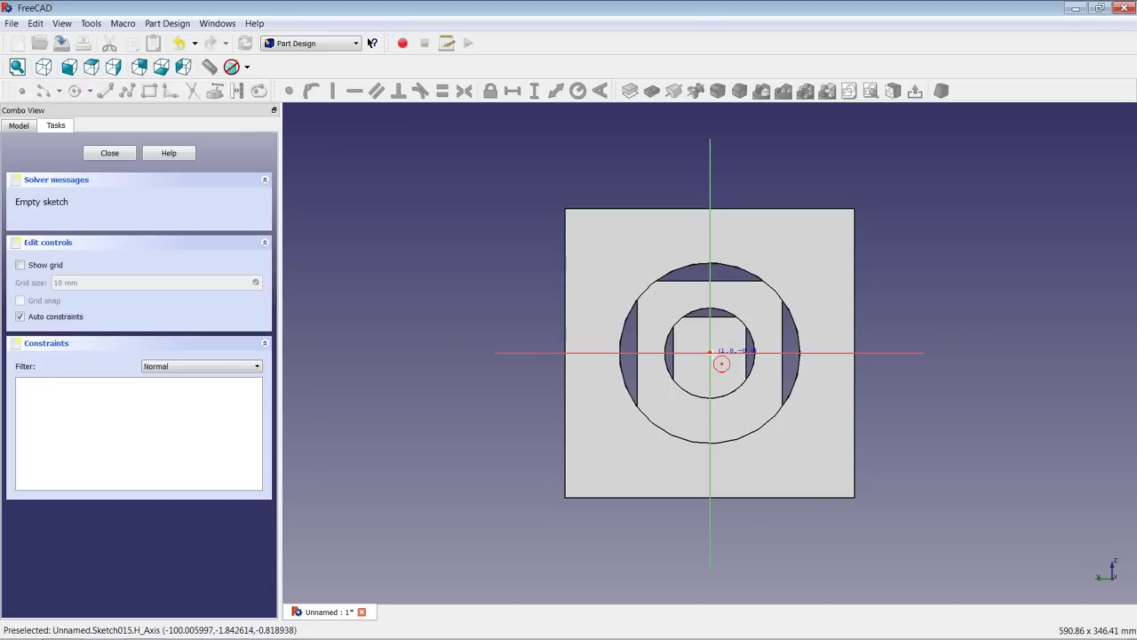
click(709, 353)
click(785, 259)
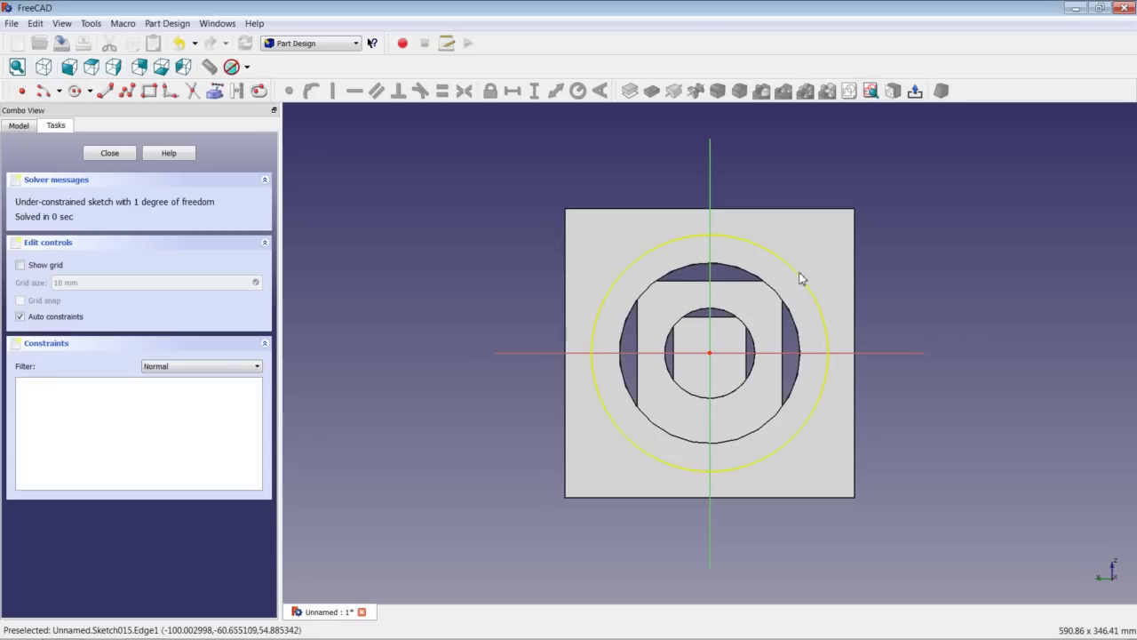
Constrain the third left-face circle's radius to 93.75 mm and close the sketch.
click(800, 279)
click(578, 91)
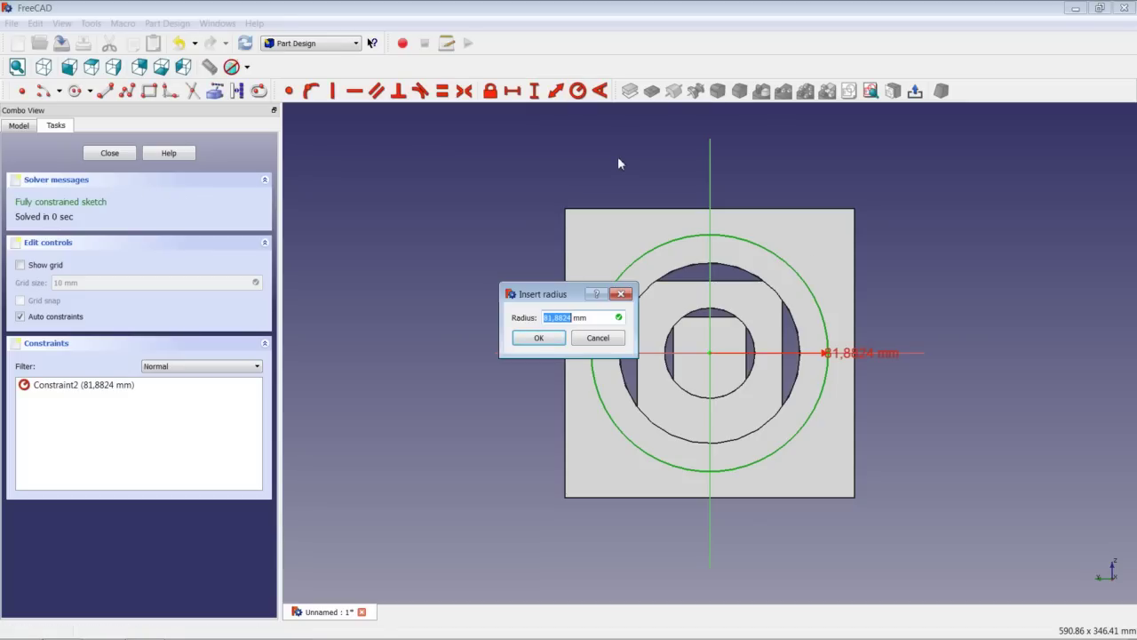
text(93,75)
key(Return)
click(110, 153)
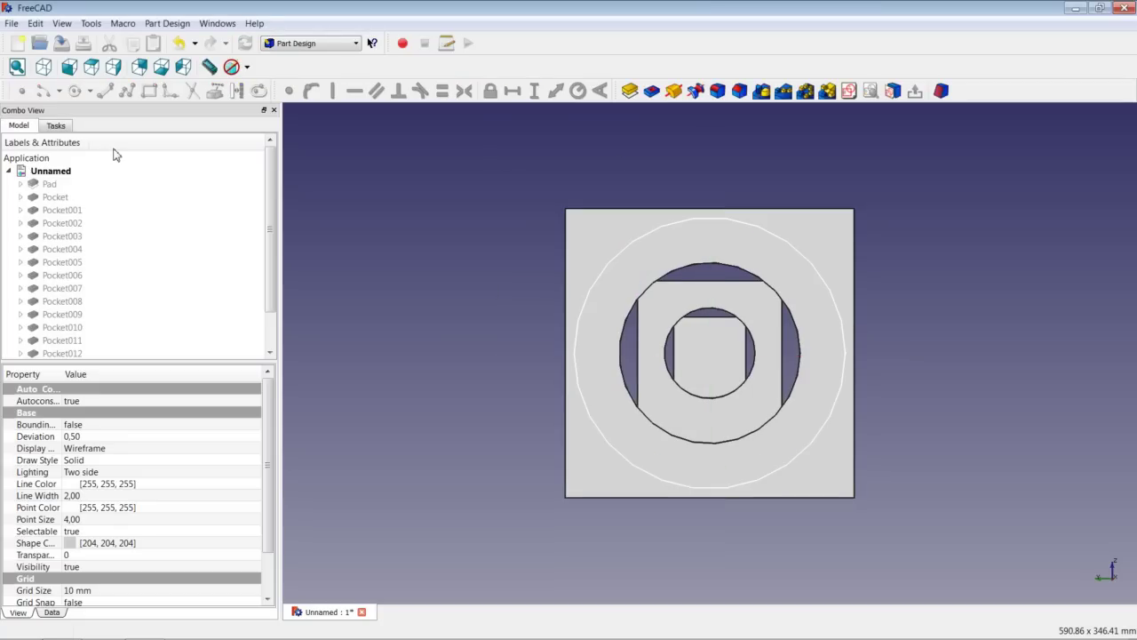
Cut a 25 mm deep pocket from the 93.75 mm circle sketch on the left face, with type Dimension.
click(652, 91)
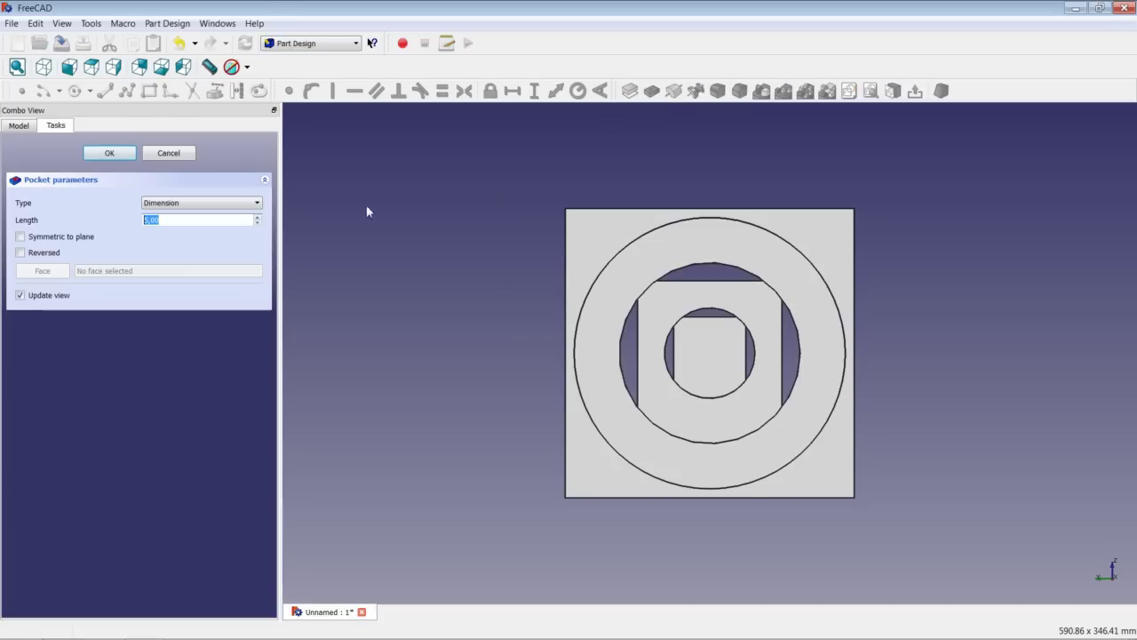
text(10)
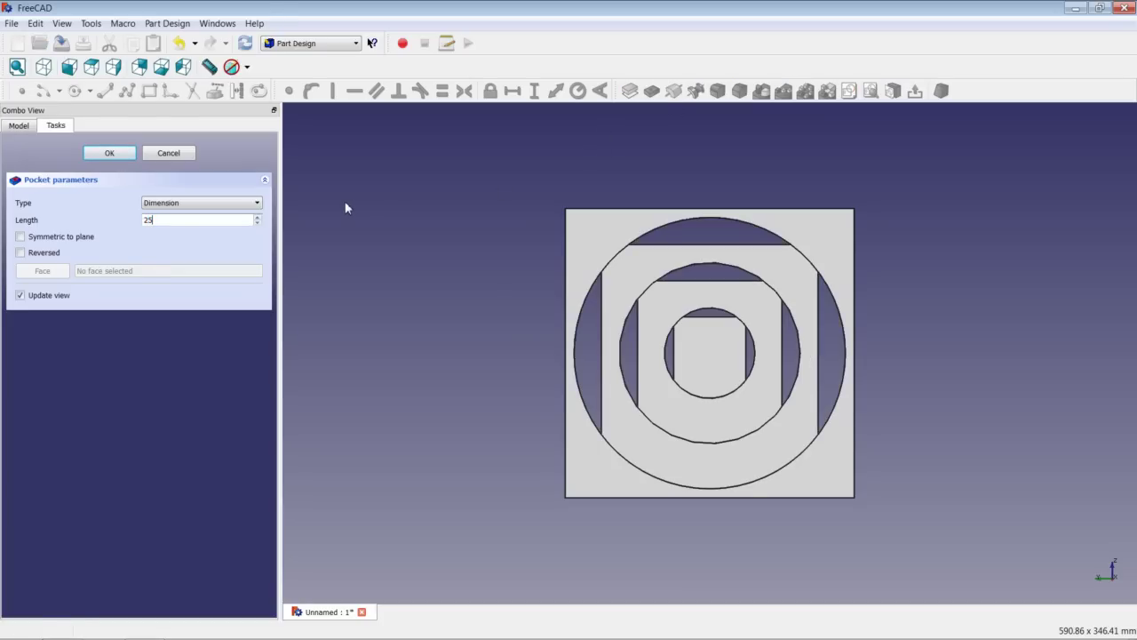
key(Return)
Start a sketch on the cube's uncut bottom face and draw a circle of about 30 mm radius centred on the origin.
middle_drag(527, 491, 655, 343)
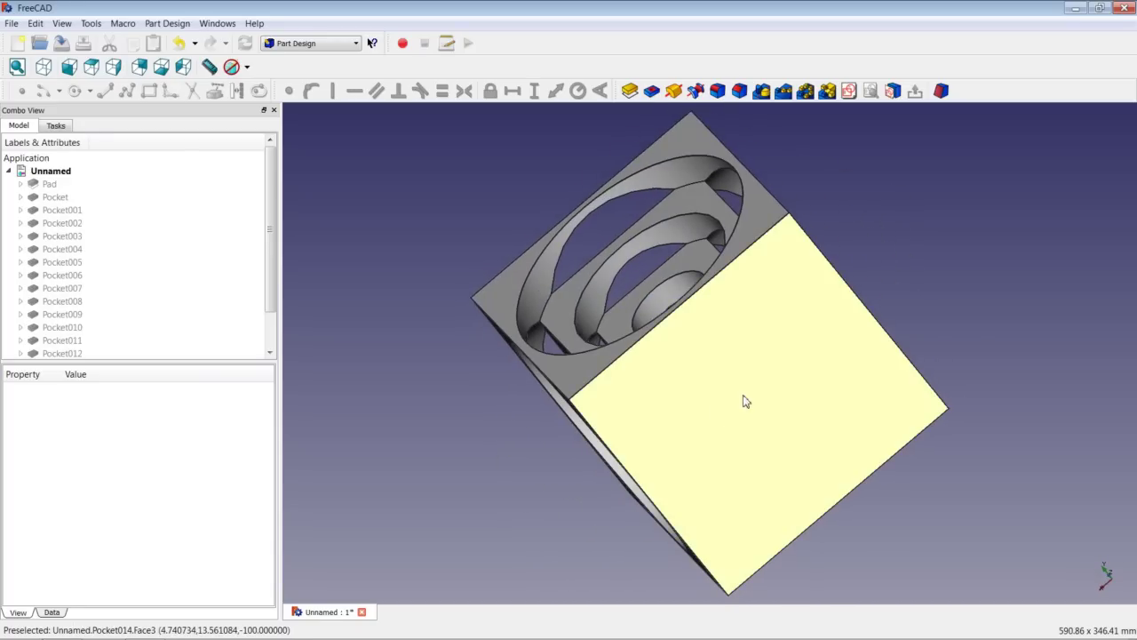
click(743, 399)
click(849, 91)
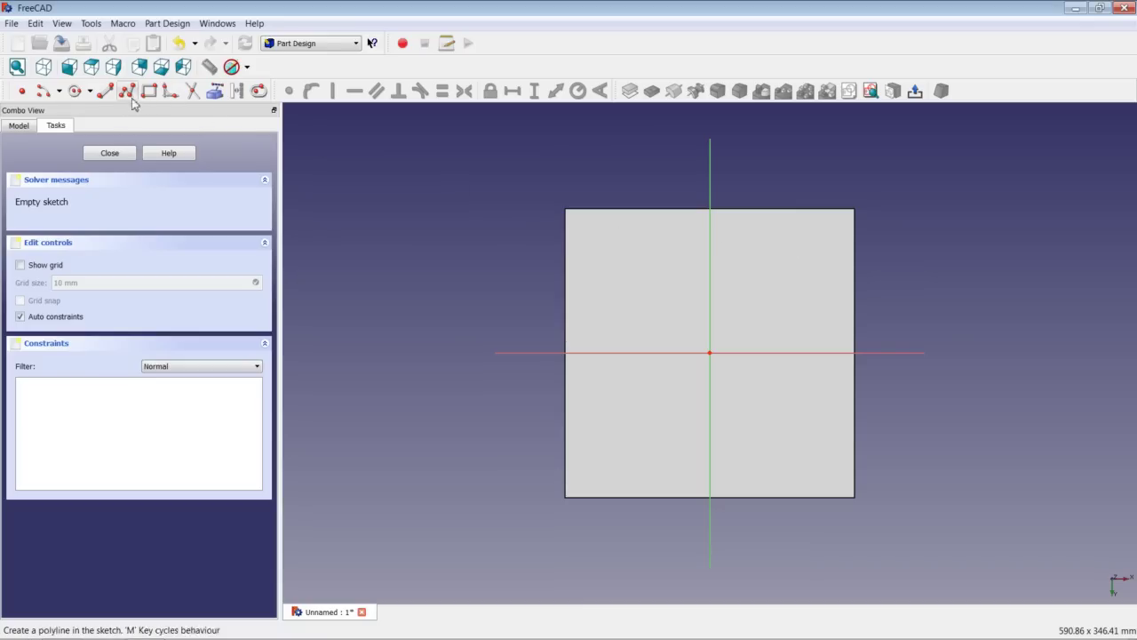
click(74, 91)
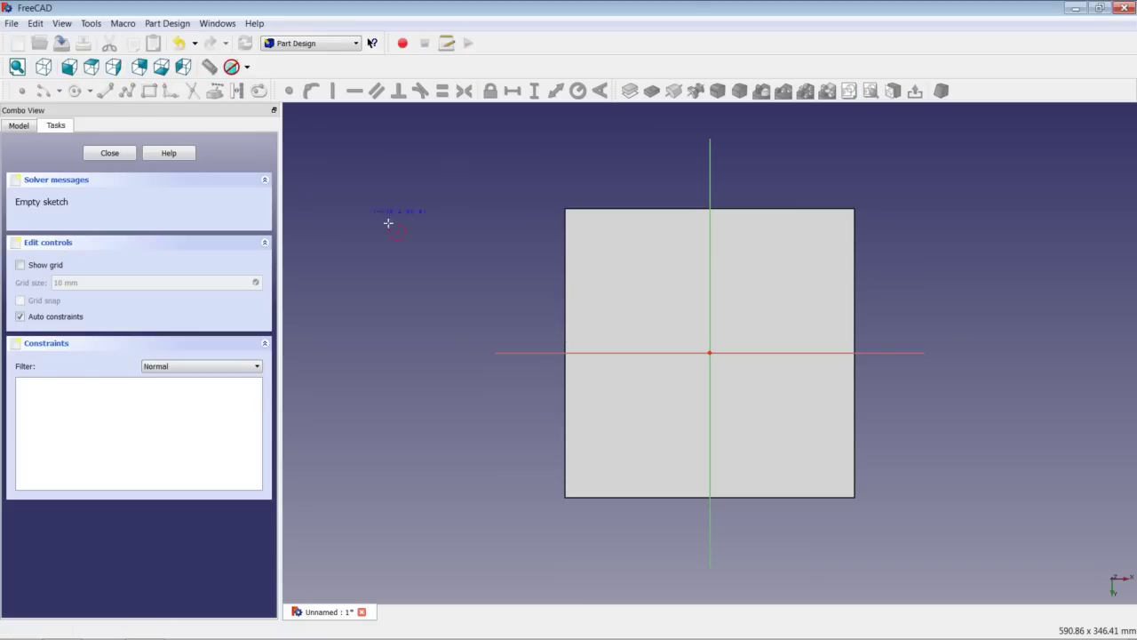
click(709, 353)
click(740, 320)
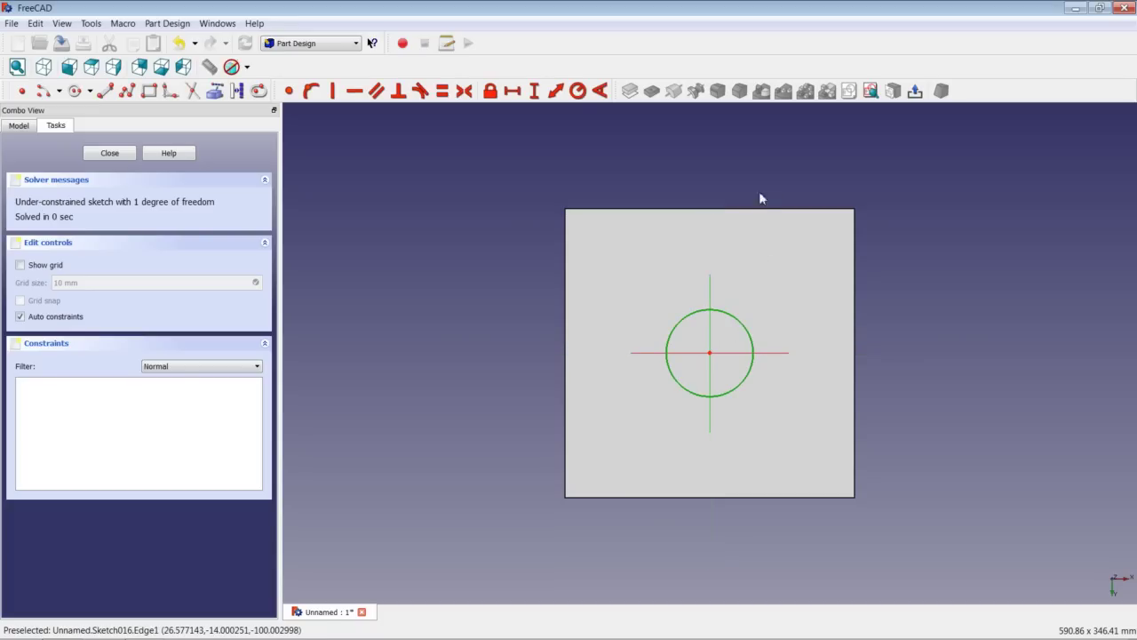
Constrain the first bottom-face circle's radius to 31.25 mm.
click(579, 90)
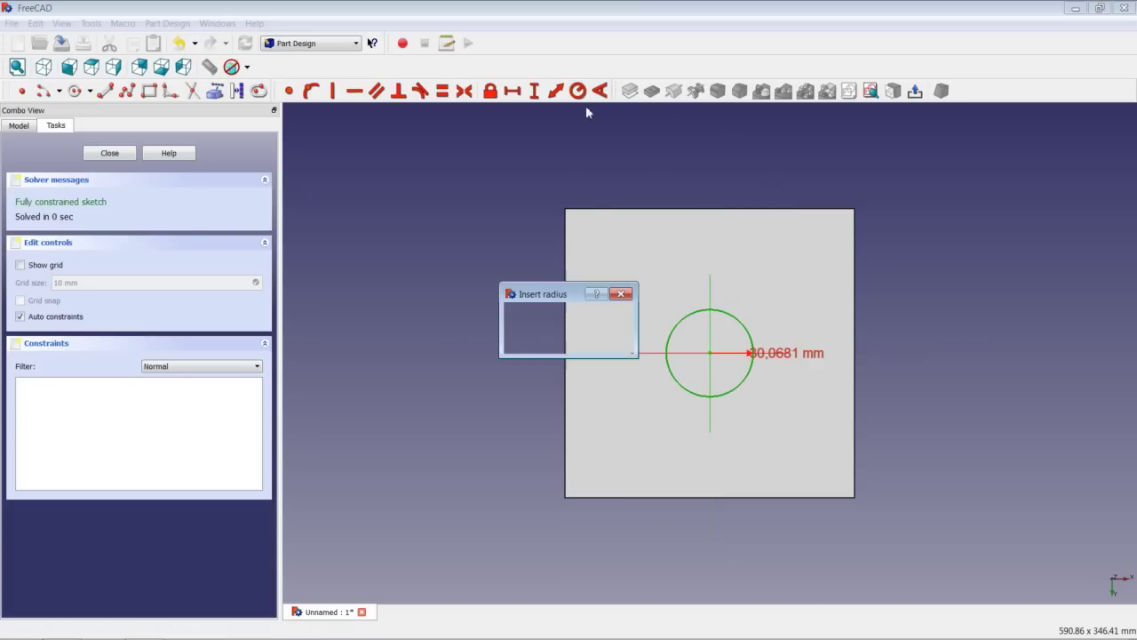
text(31,2)
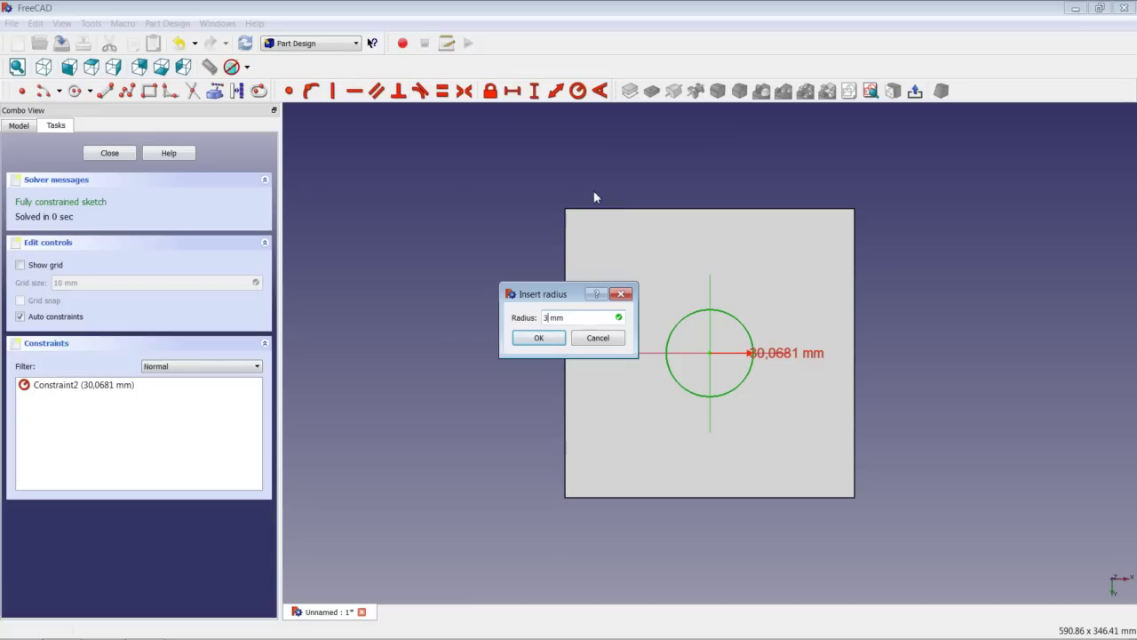
text(5)
key(Return)
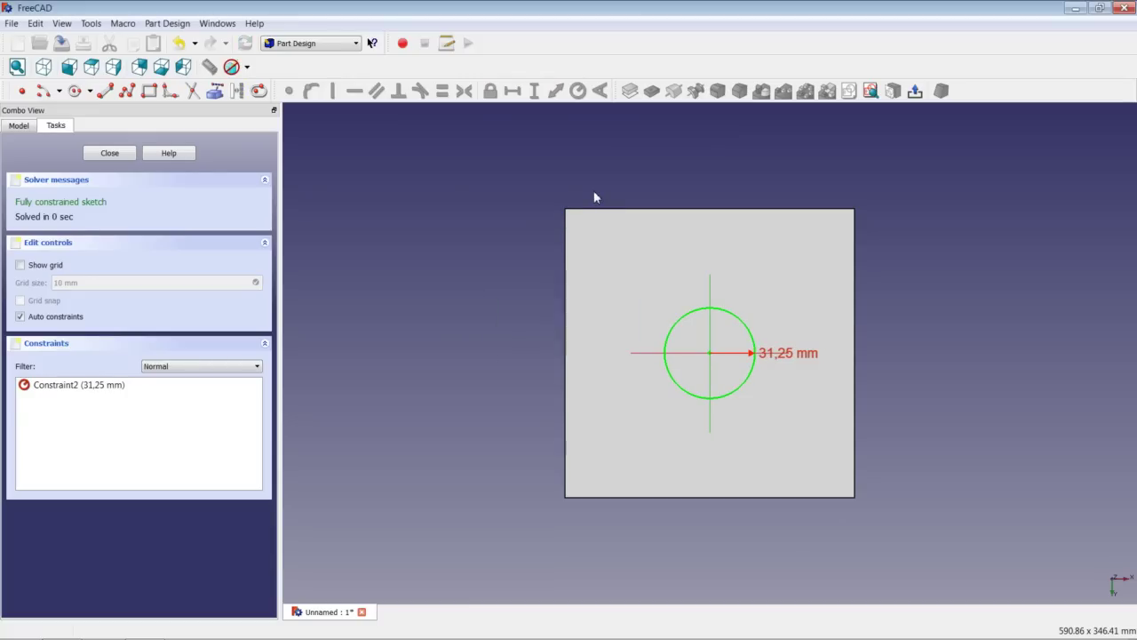
Close the 31.25 mm circle sketch and cut its Dimension-type pocket into the bottom face, matching the innermost pockets' depth on the other faces.
click(110, 152)
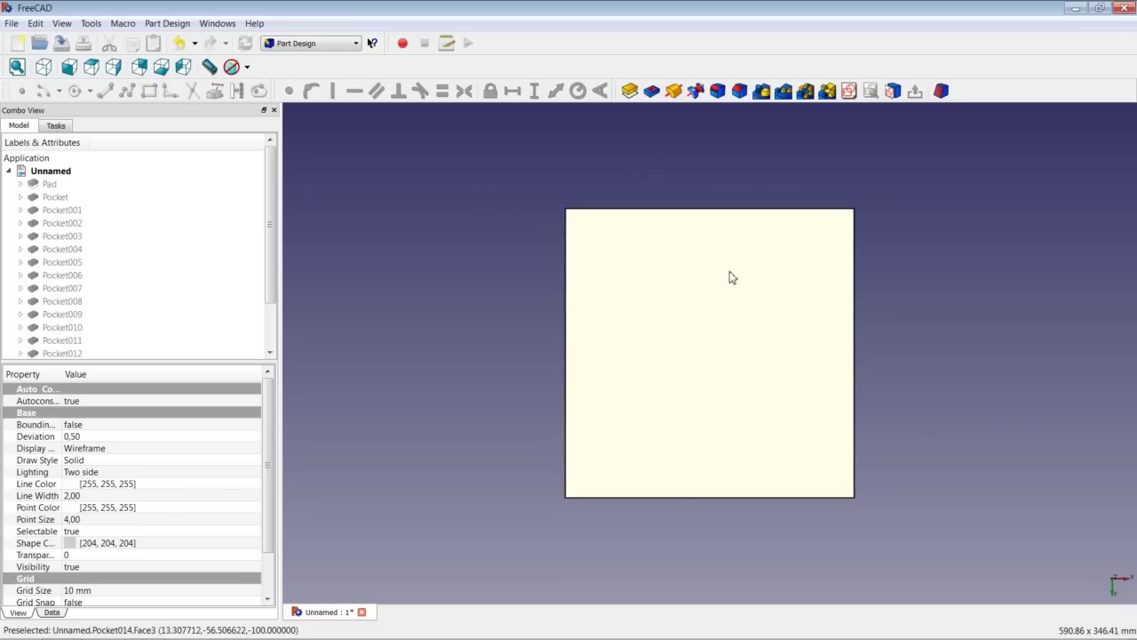
click(651, 91)
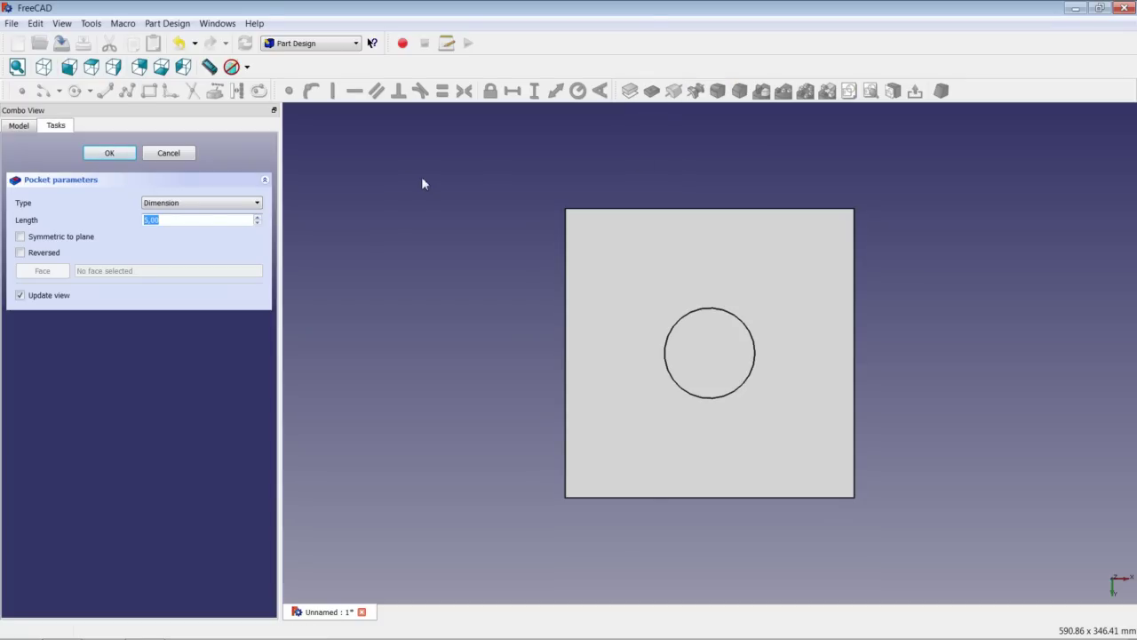
text(10)
key(Return)
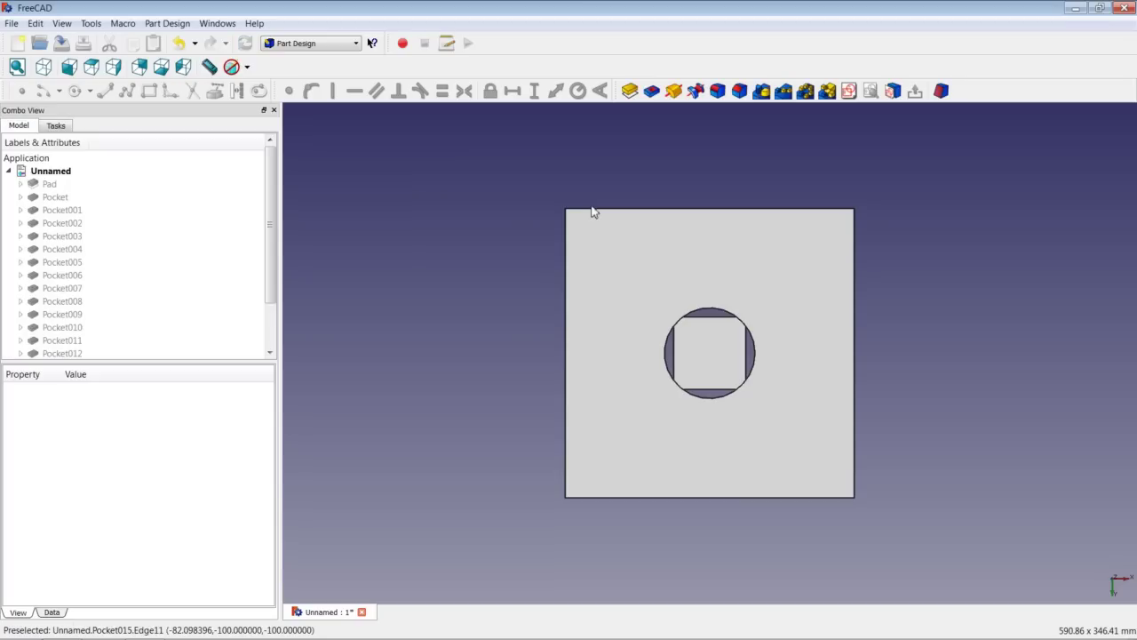
Start a second sketch on the cube's bottom face and draw a circle of about 52 mm radius centred on the origin.
click(657, 284)
click(447, 42)
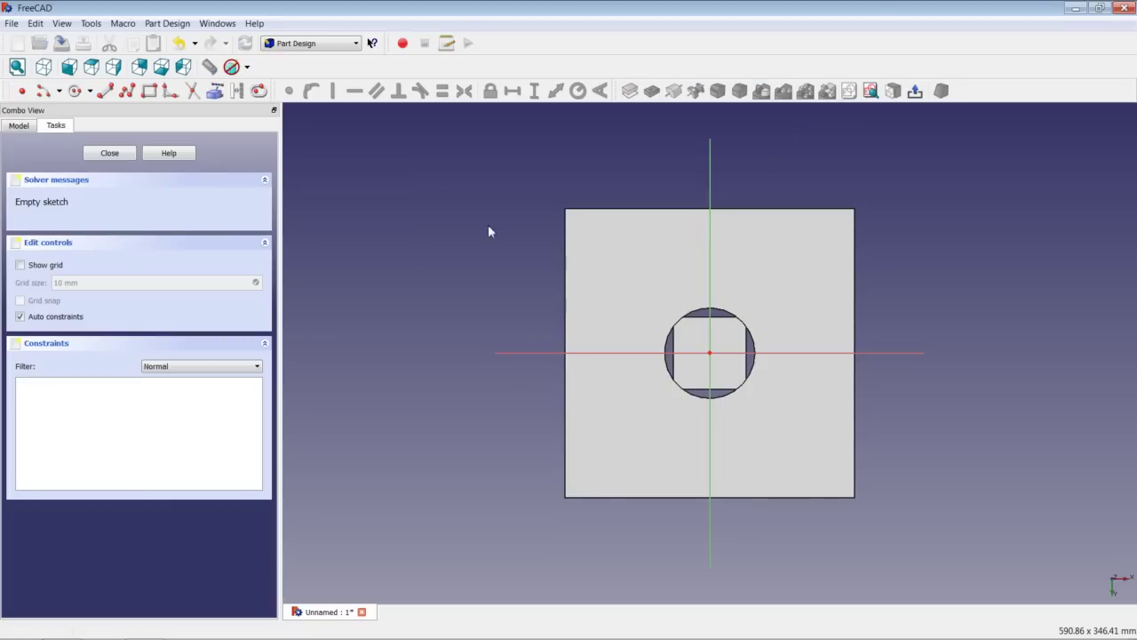
click(75, 90)
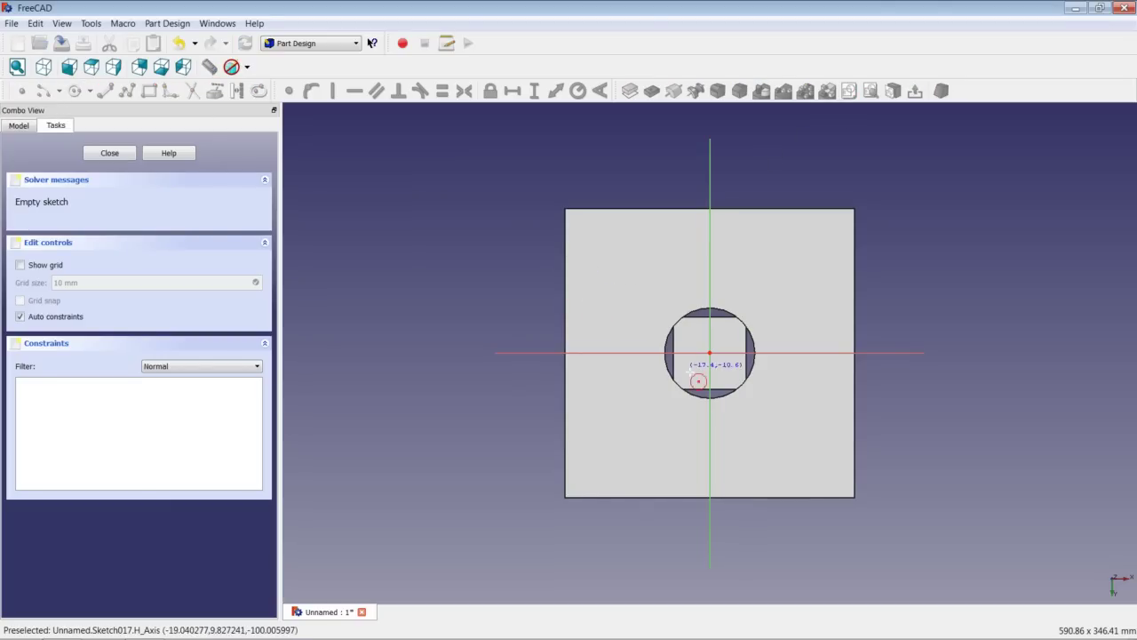
click(709, 353)
click(772, 312)
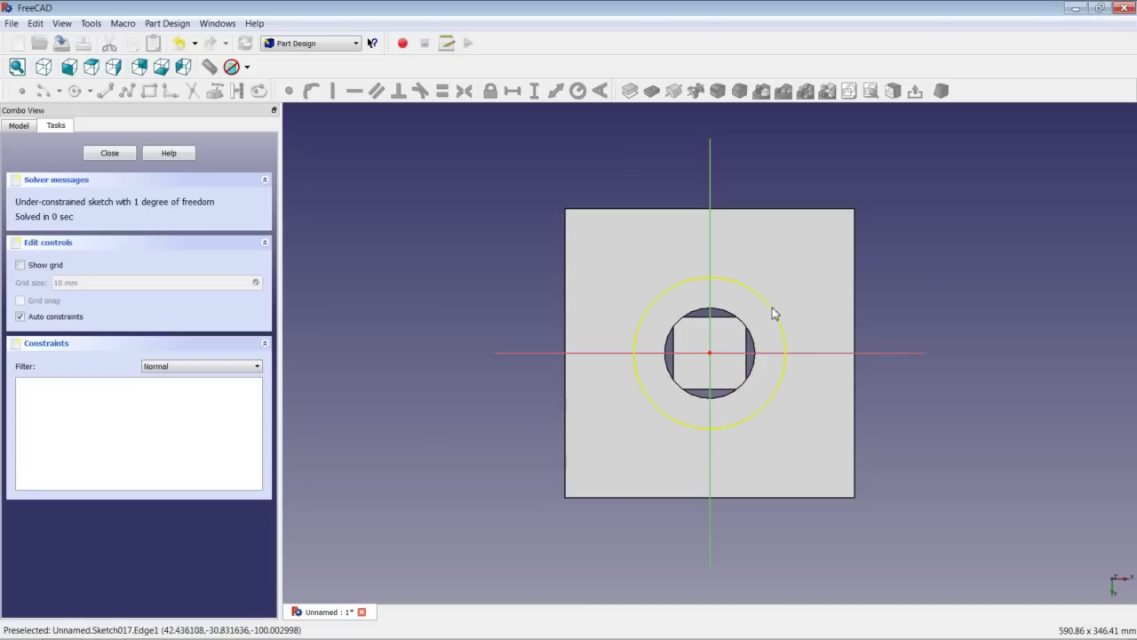
right_click(772, 312)
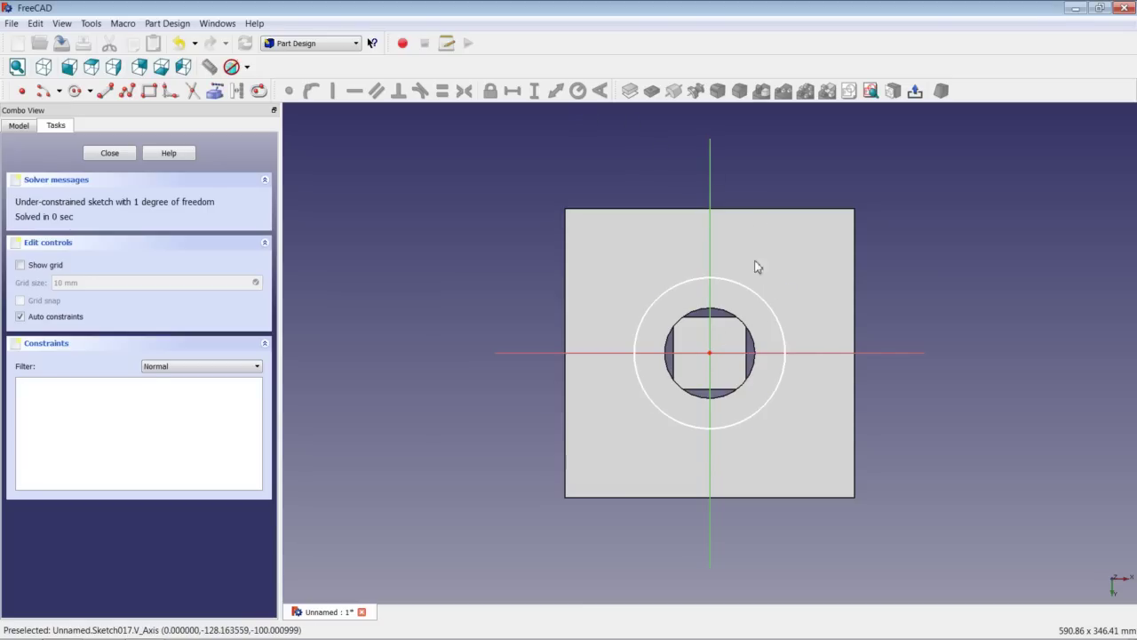
Constrain the second bottom-face circle's radius to 62.5 mm and close the sketch.
click(755, 296)
click(577, 90)
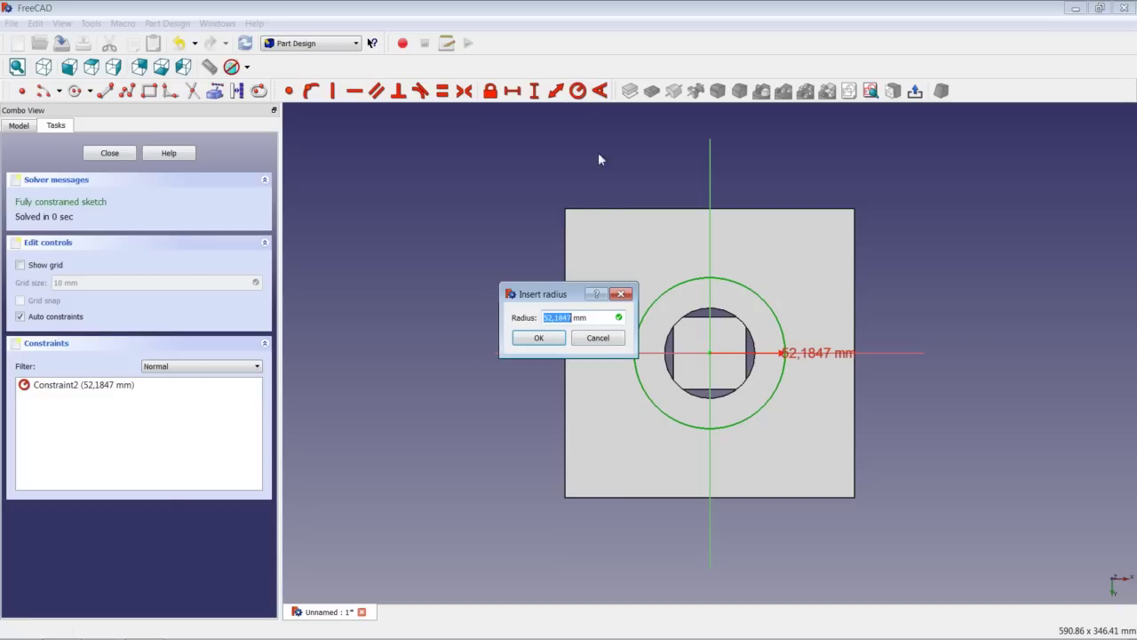
text(62,5)
key(Return)
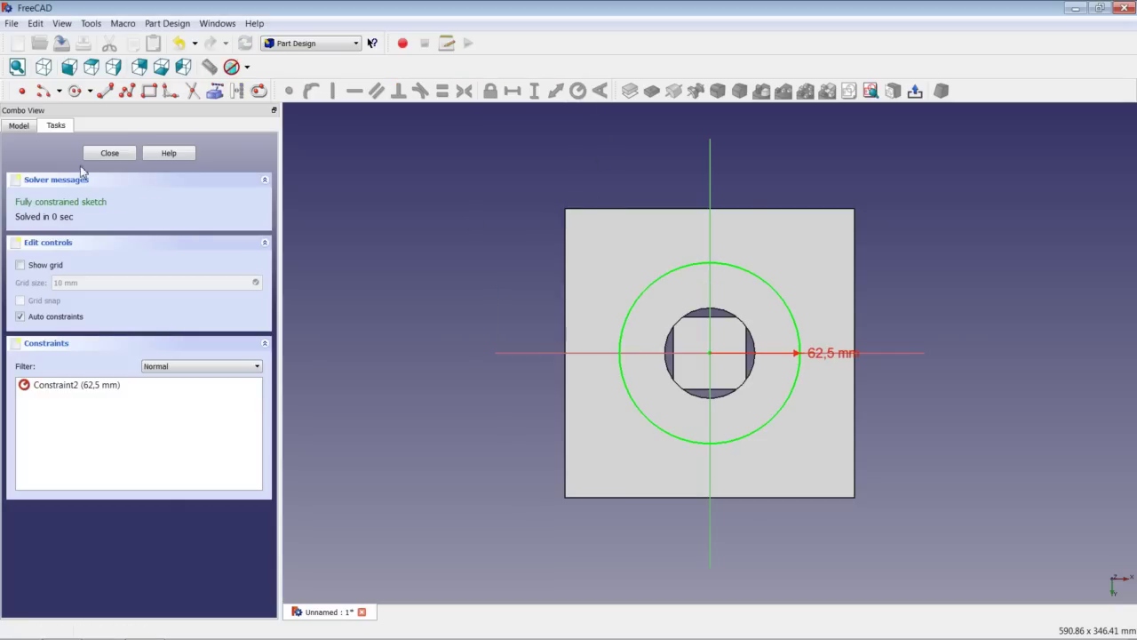
click(107, 153)
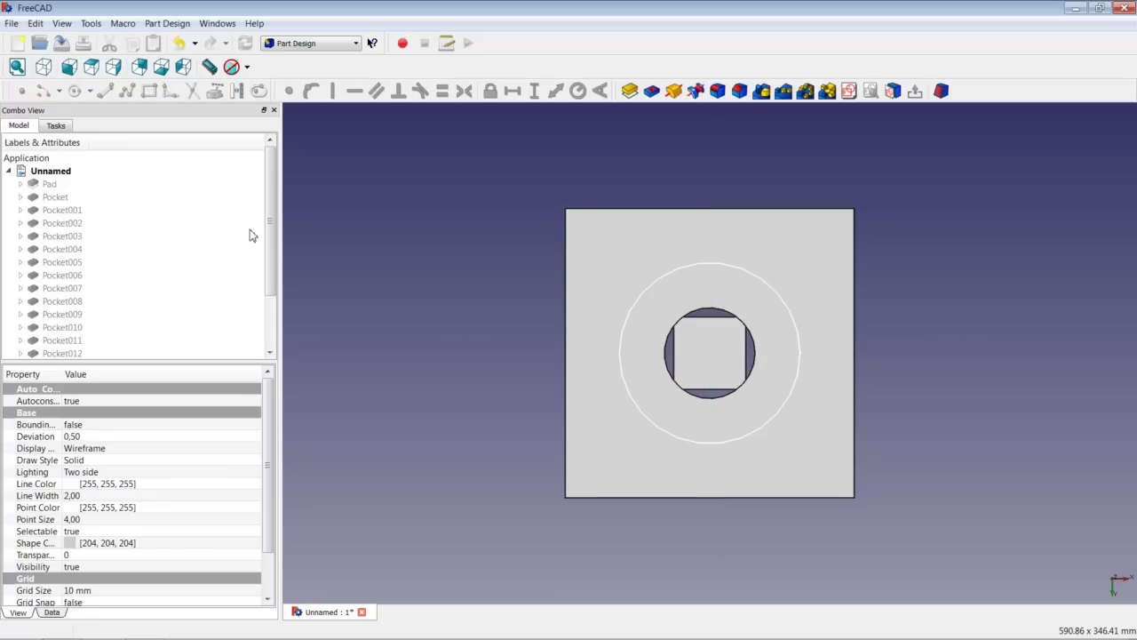
Cut a 50 mm deep pocket from the 62.5 mm circle sketch on the bottom face, with type Dimension.
click(653, 92)
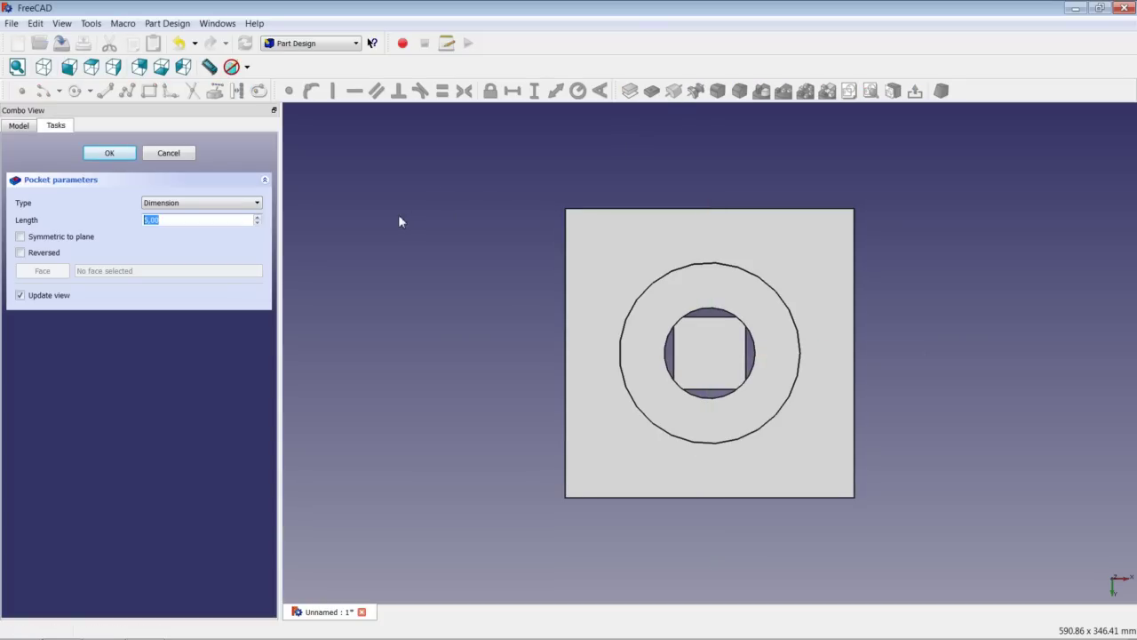
text(50)
key(Return)
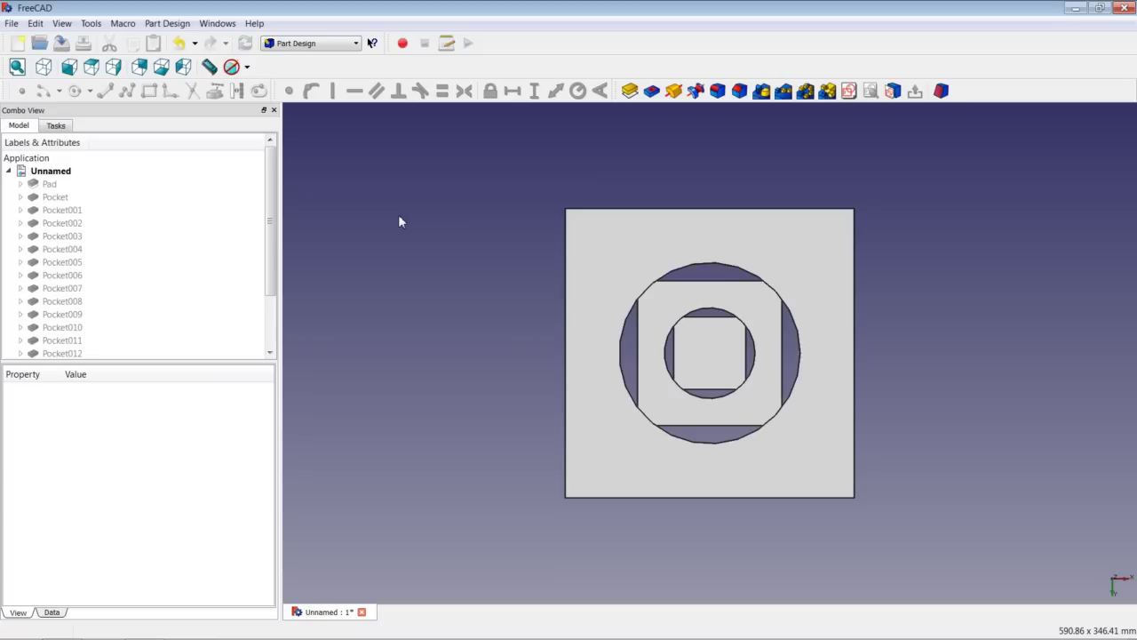
Start a third sketch on the cube's bottom face and draw a circle of about 88 mm radius centred on the origin.
click(624, 252)
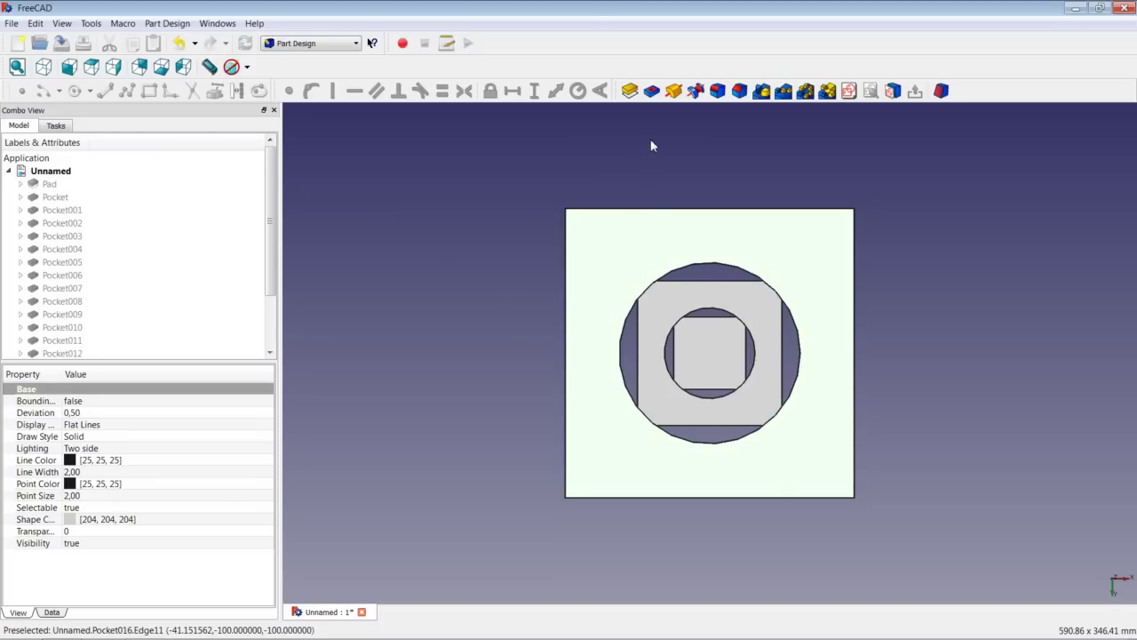
click(849, 91)
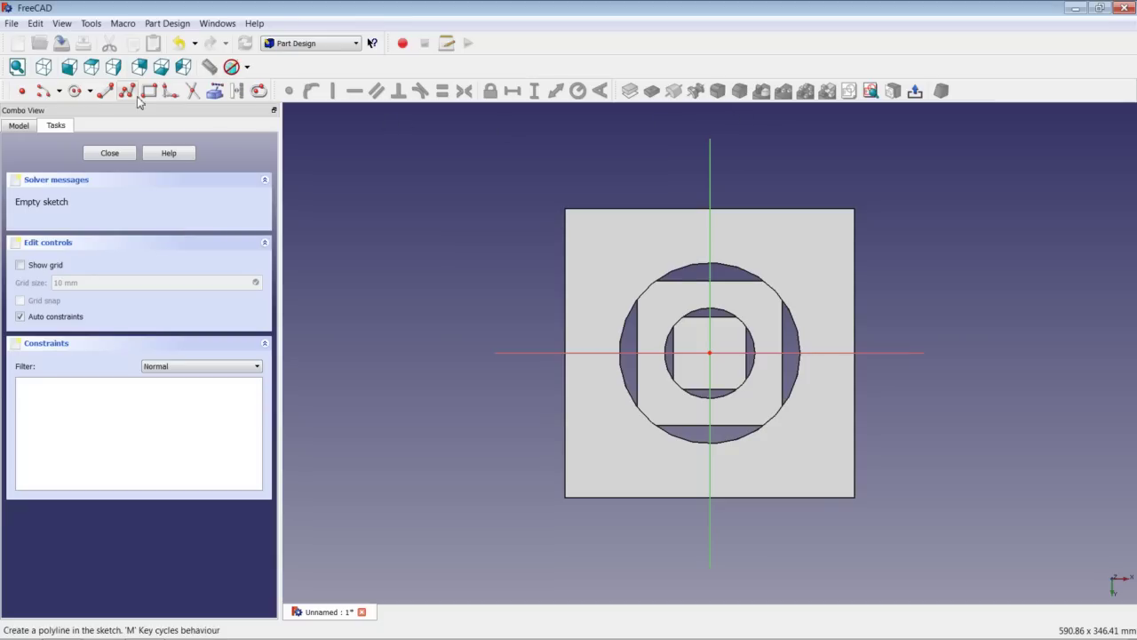
click(76, 92)
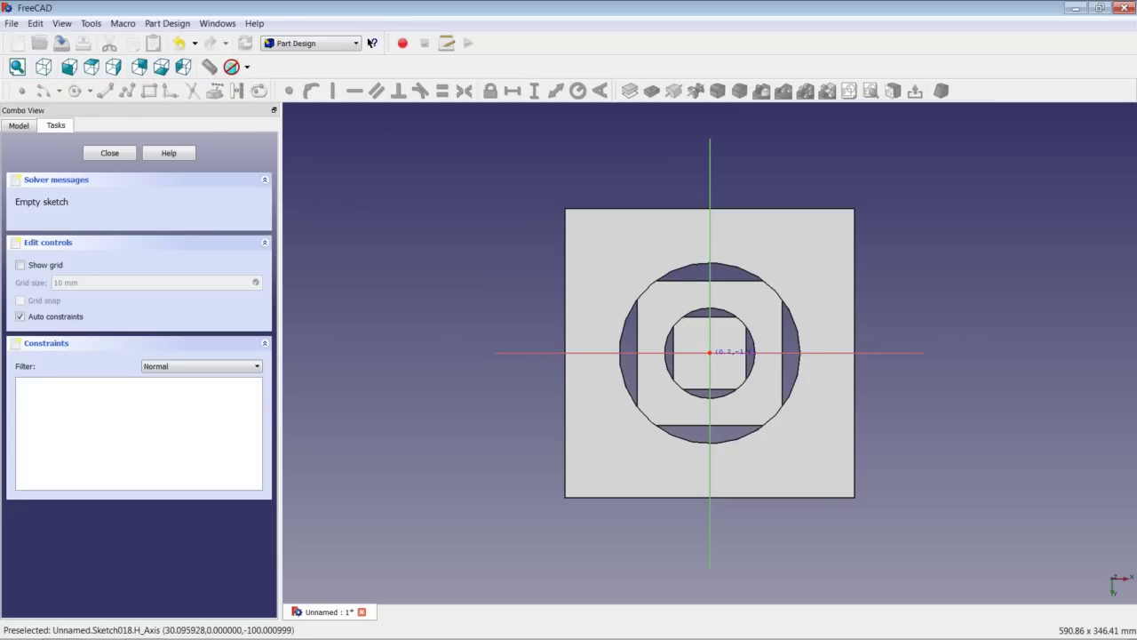
click(710, 353)
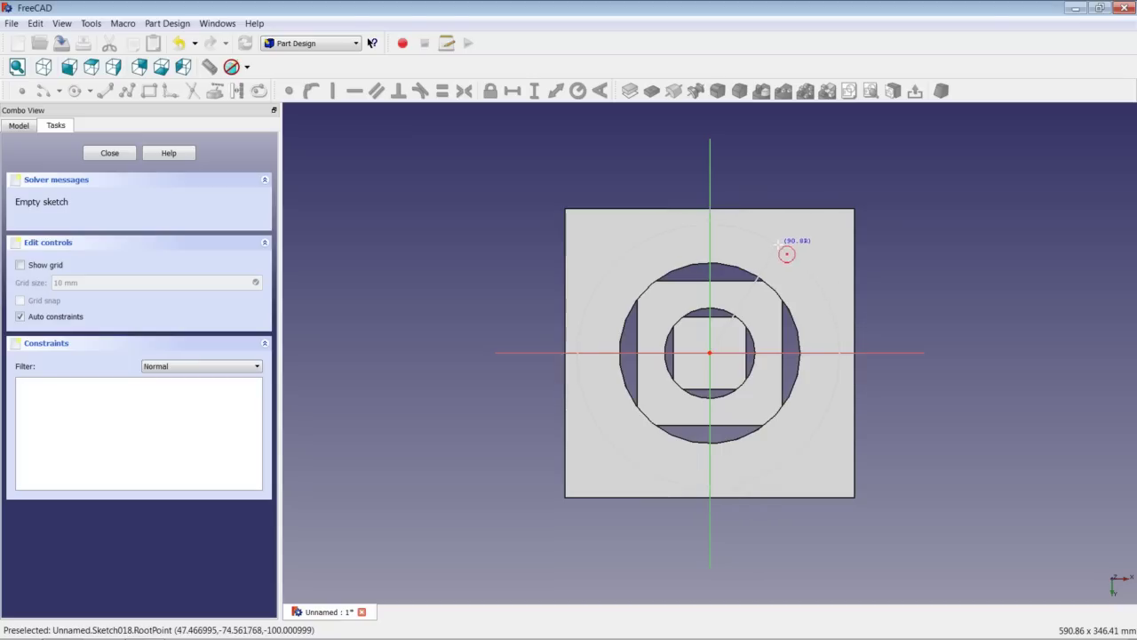
click(787, 252)
Constrain the third bottom-face circle's radius to 93.75 mm and close the sketch.
click(788, 254)
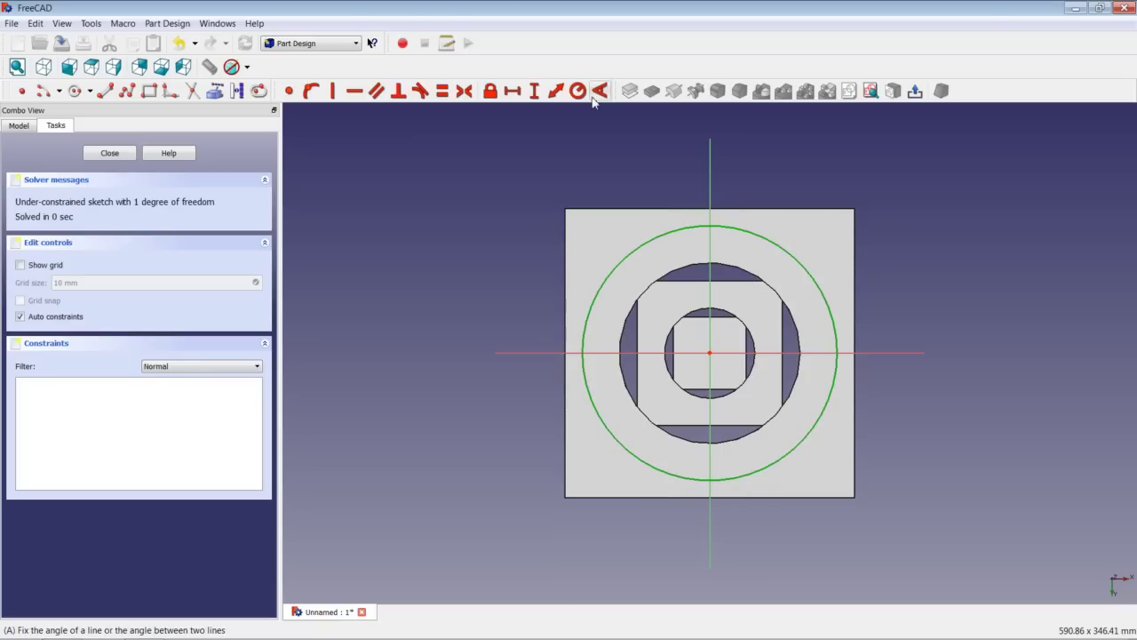
click(577, 91)
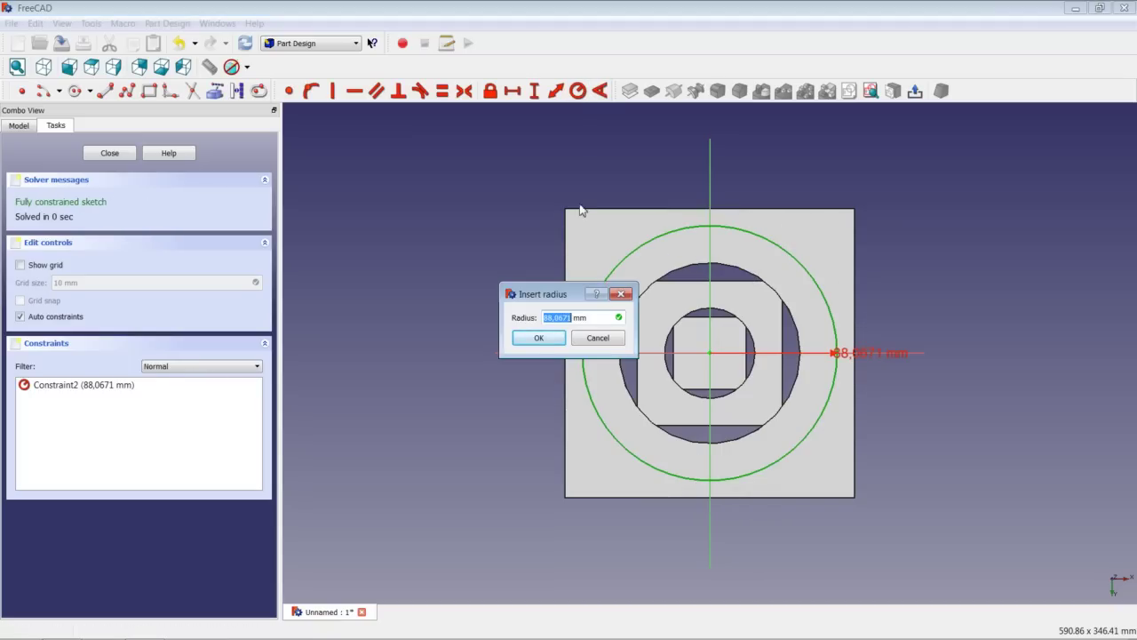
text(93,75)
key(Return)
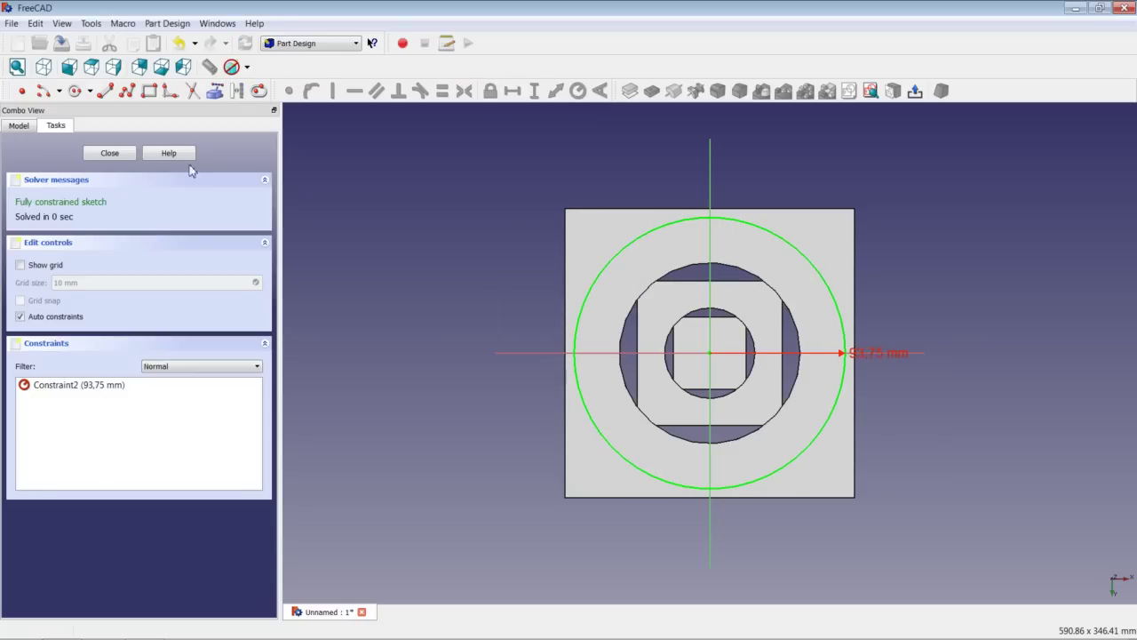
click(110, 155)
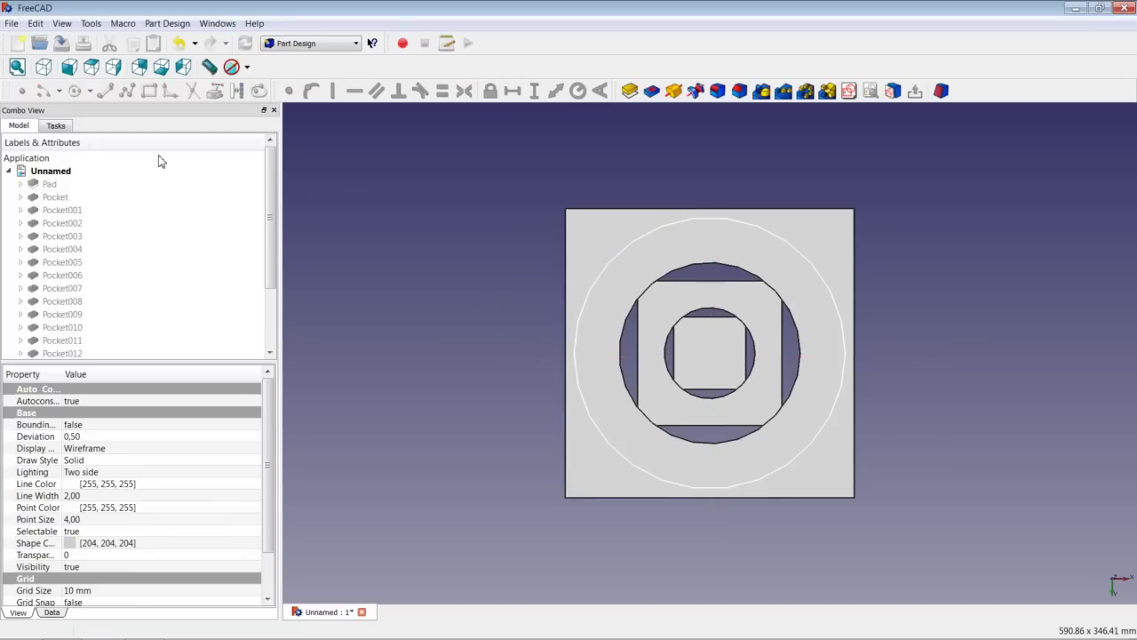
Cut a 25 mm deep pocket from the 93.75 mm circle sketch on the bottom face, with type Dimension.
click(652, 90)
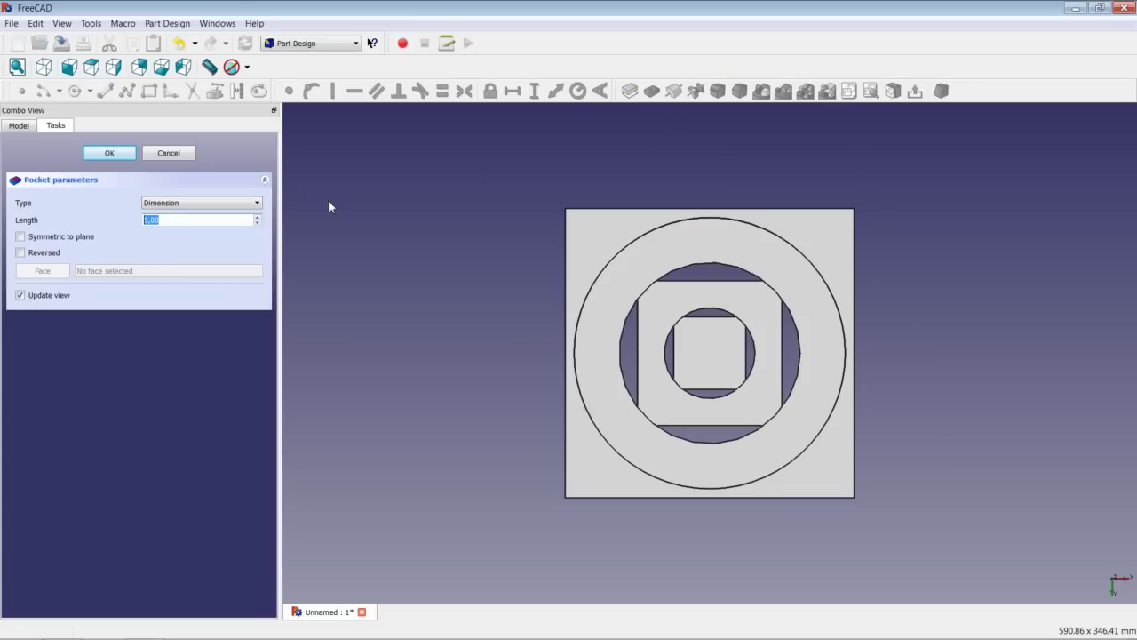
text(25)
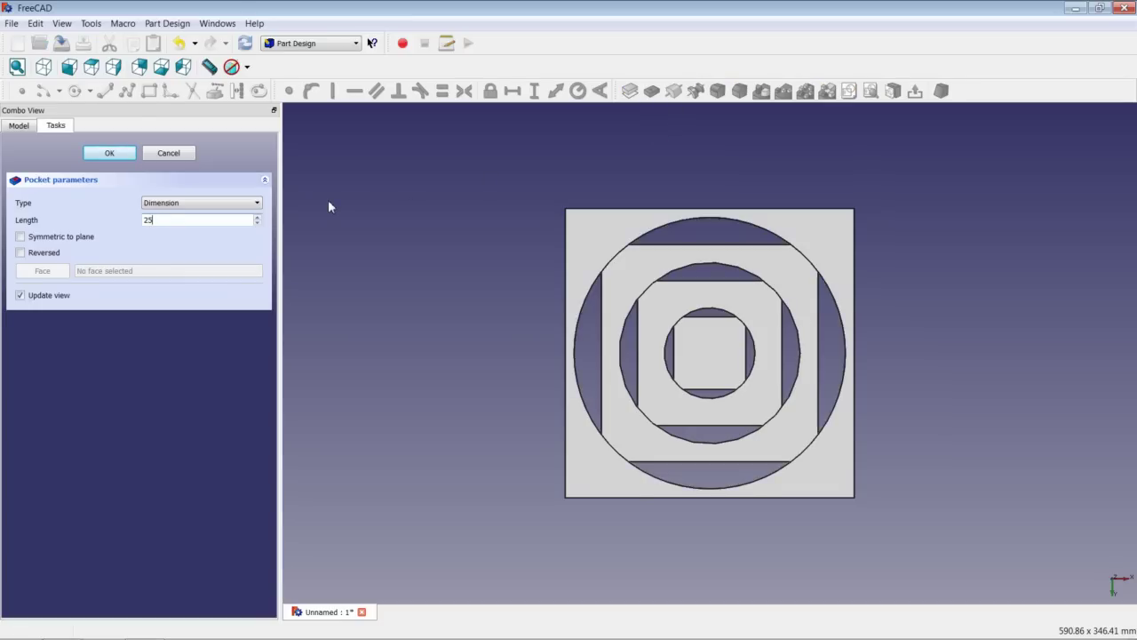
key(Return)
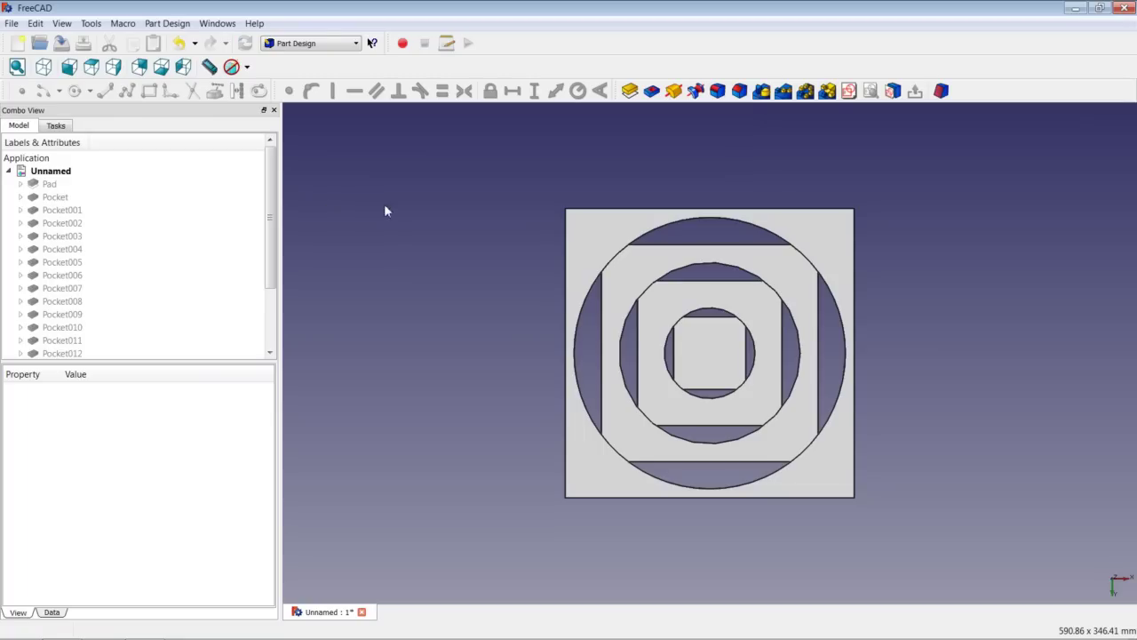
Show the finished Turner's cube in the axonometric view to examine the pockets on its faces.
click(42, 67)
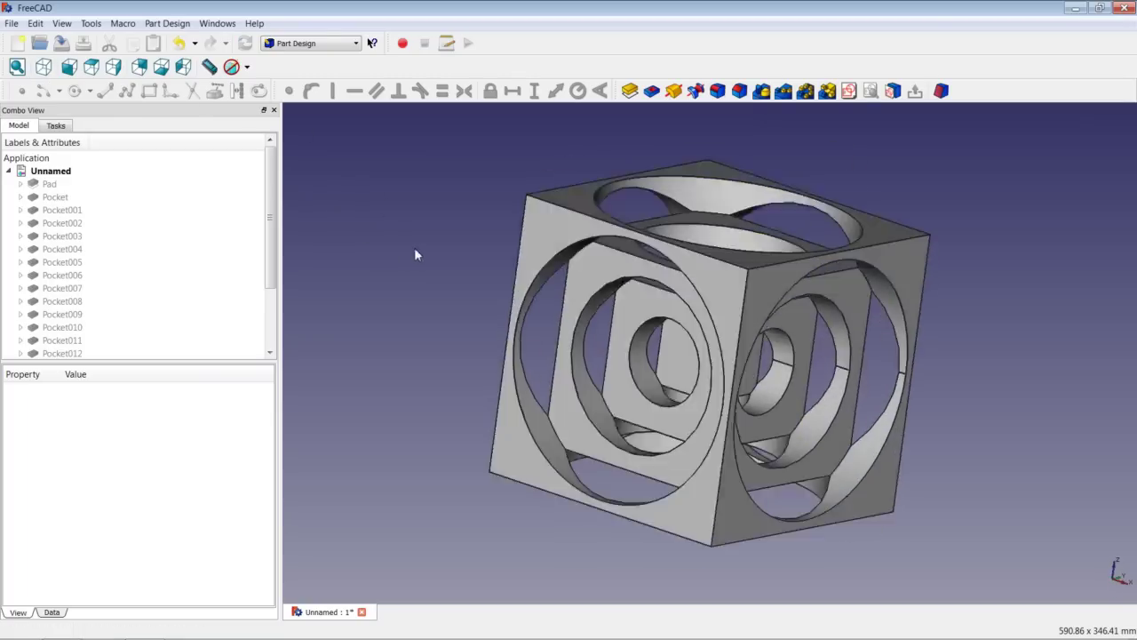
right_click(412, 229)
click(430, 235)
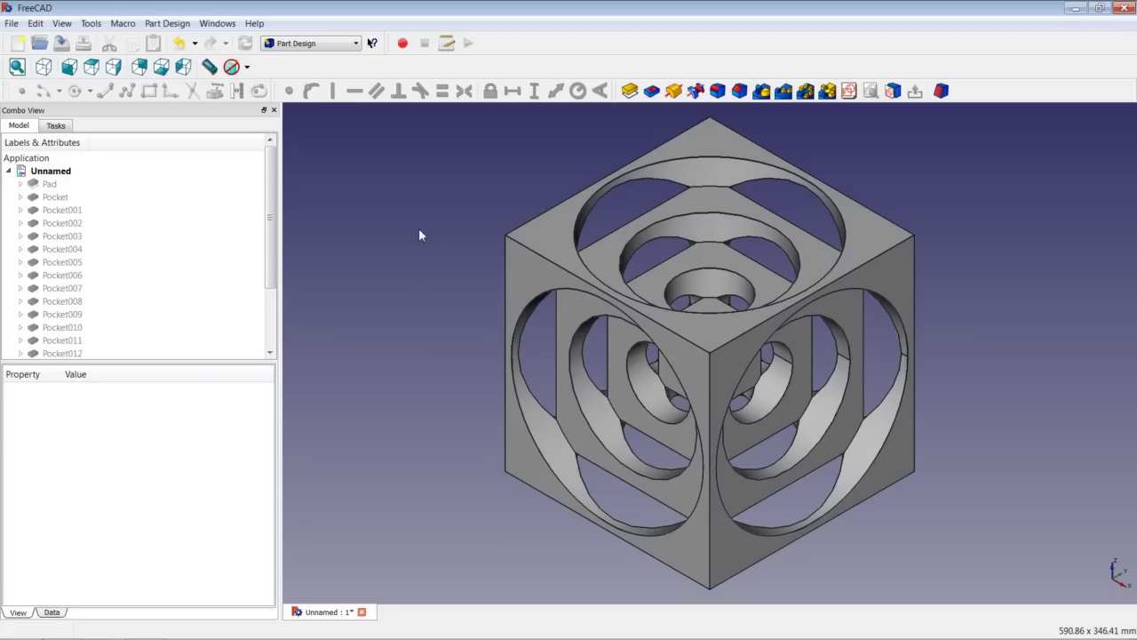